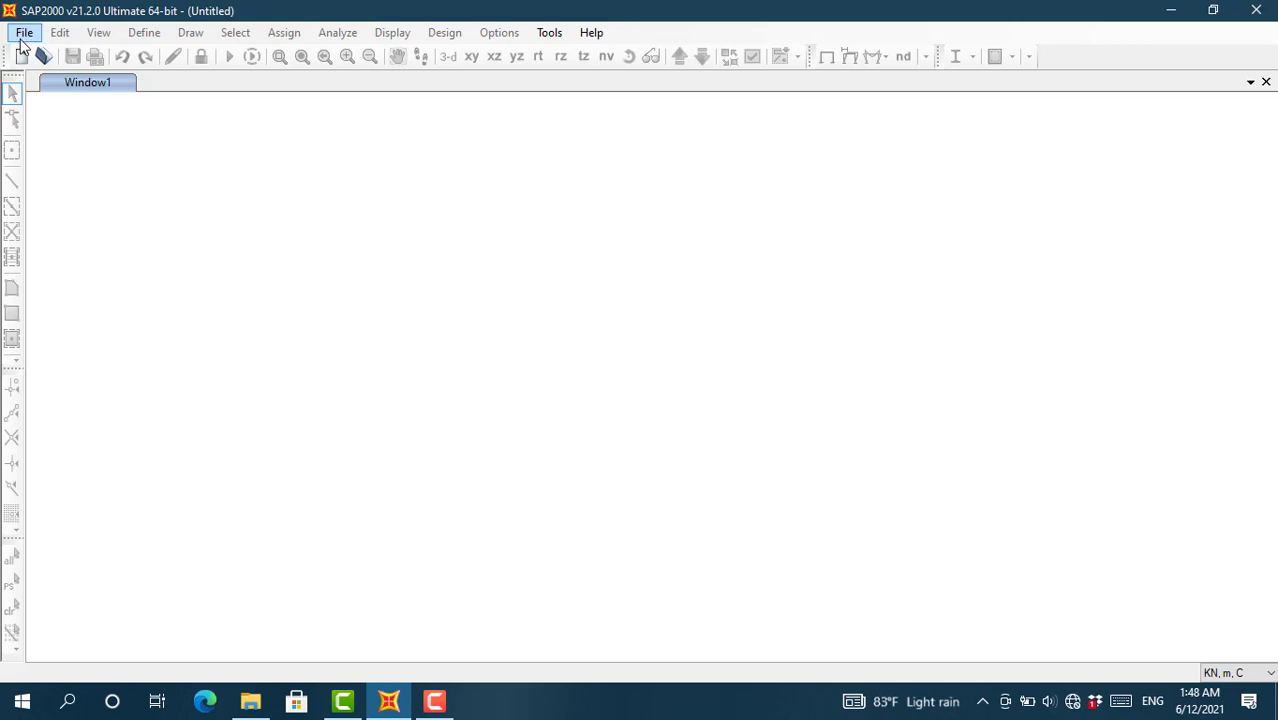
Step: Create a new model from the Blank template using the default settings
{"action": "left_click", "coordinate": [32, 33]}
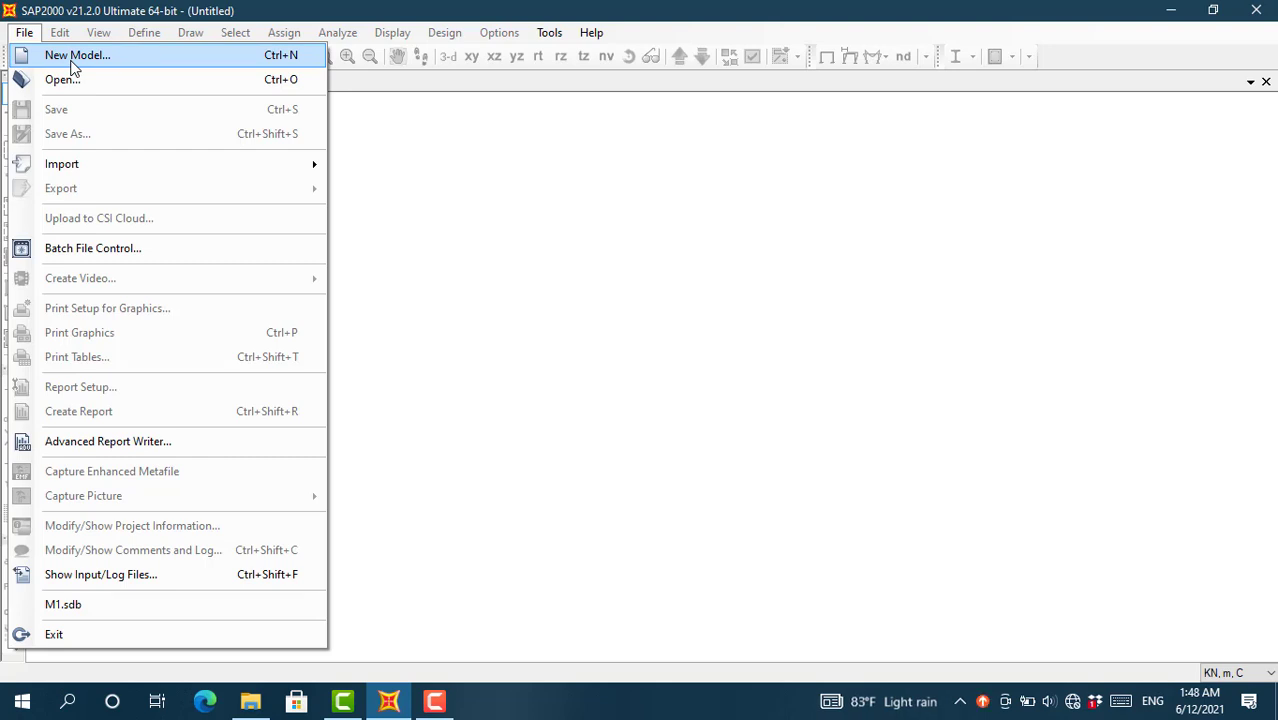
{"action": "left_click", "coordinate": [72, 58]}
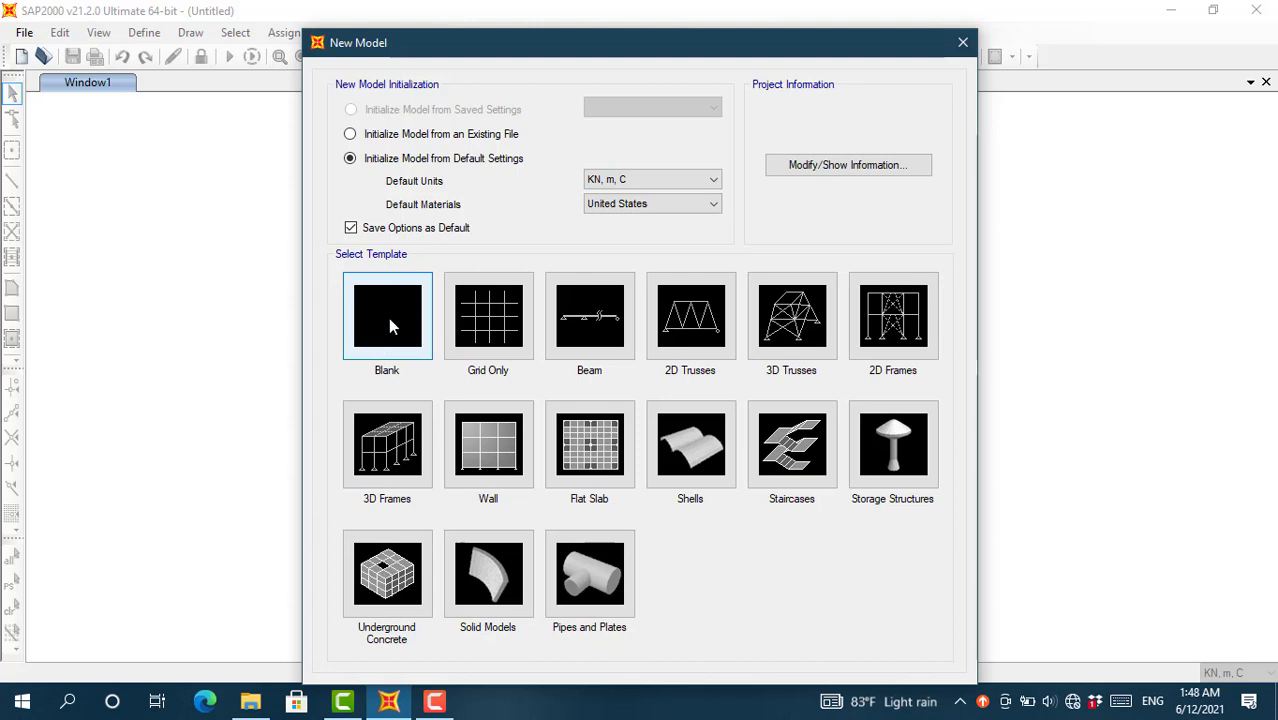
{"action": "left_click", "coordinate": [390, 321]}
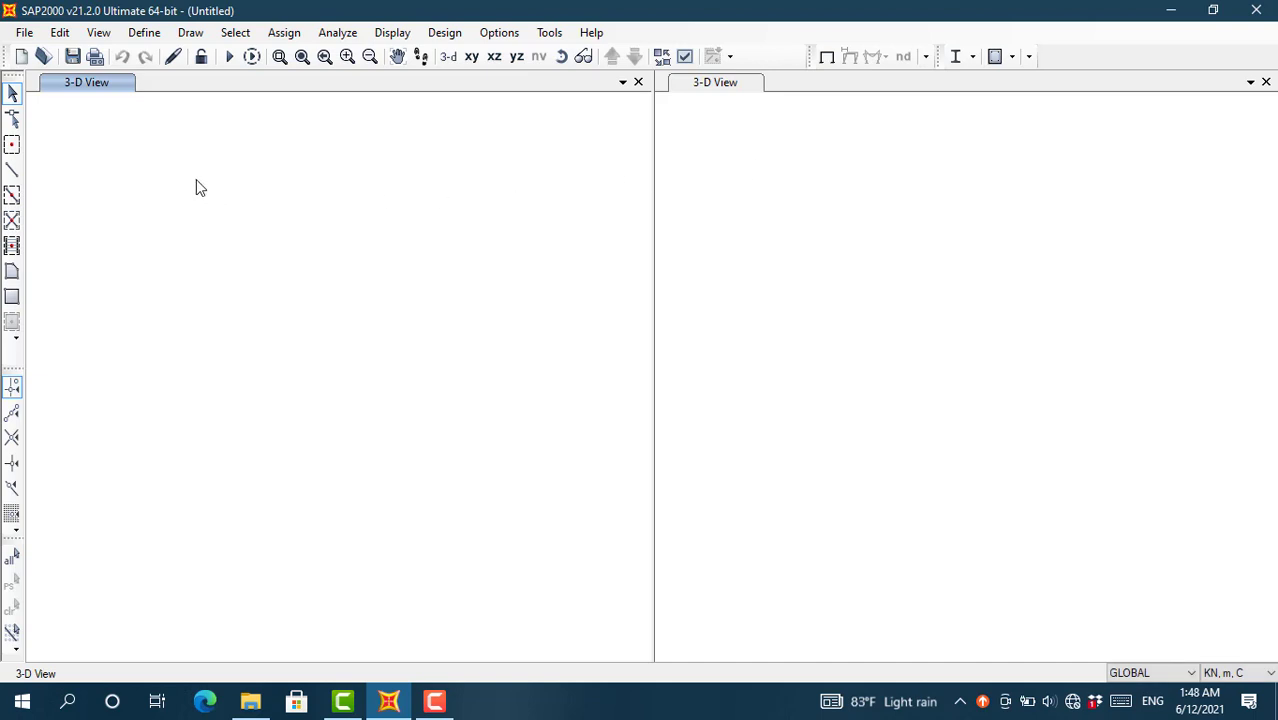
Step: Set the first of the two 3-D view windows to the X-Y plane and keep that plan window active
{"action": "left_click", "coordinate": [707, 184]}
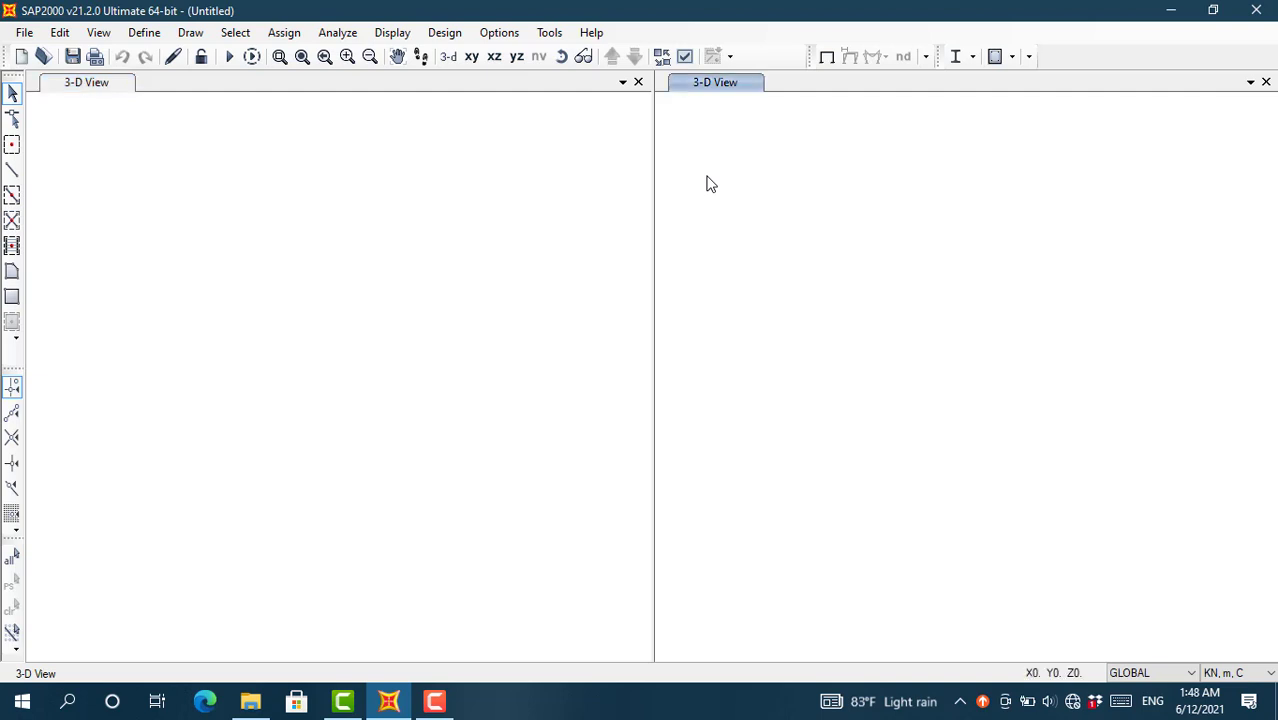
{"action": "left_click", "coordinate": [607, 183]}
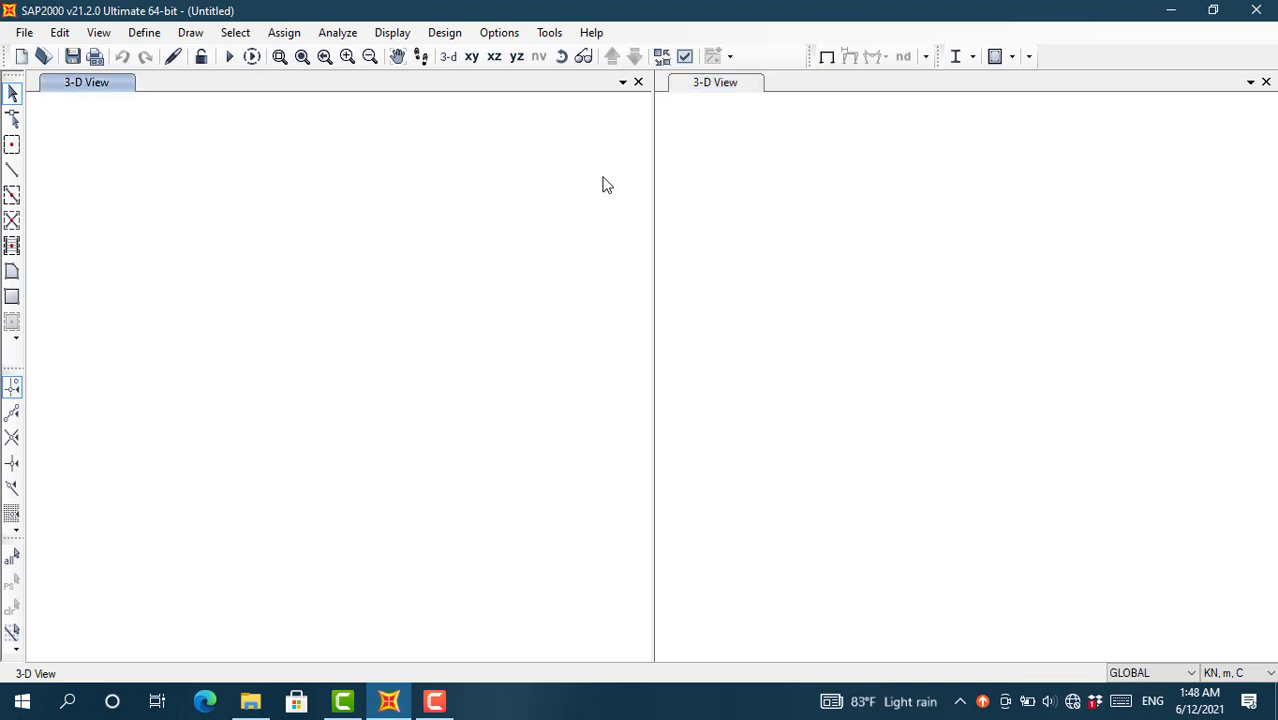
{"action": "left_click", "coordinate": [472, 58]}
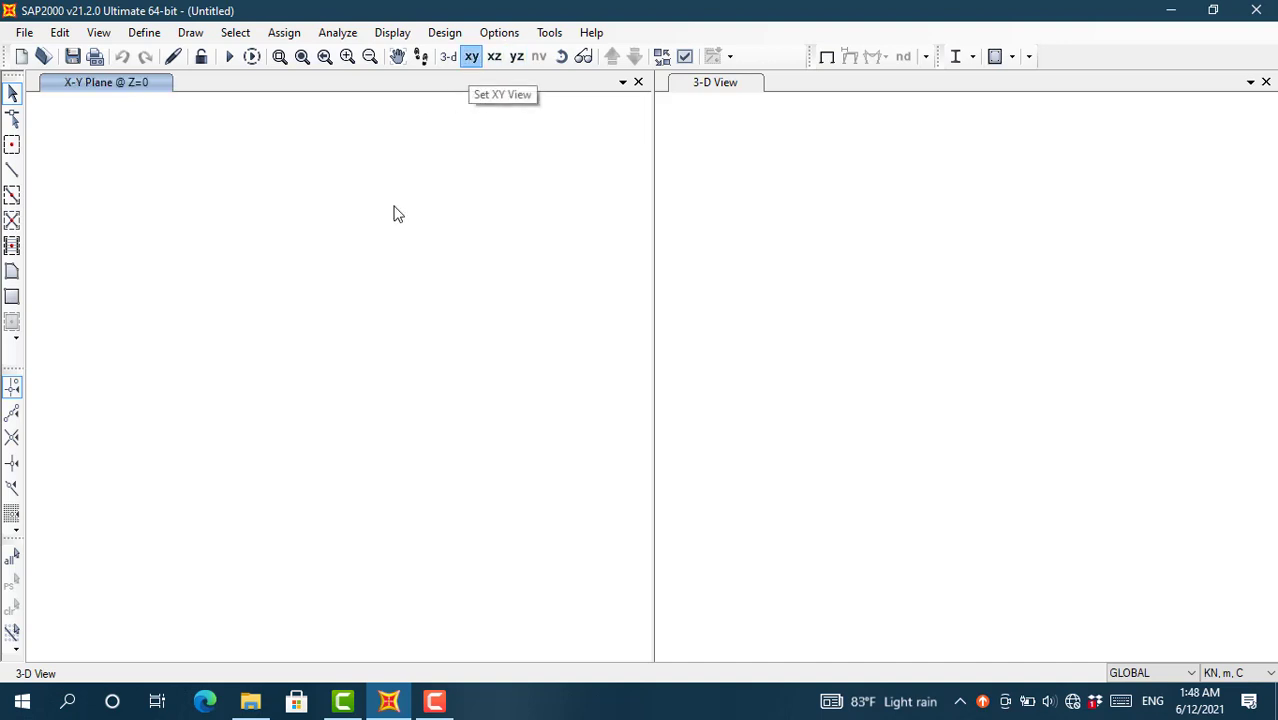
{"action": "left_click", "coordinate": [800, 200]}
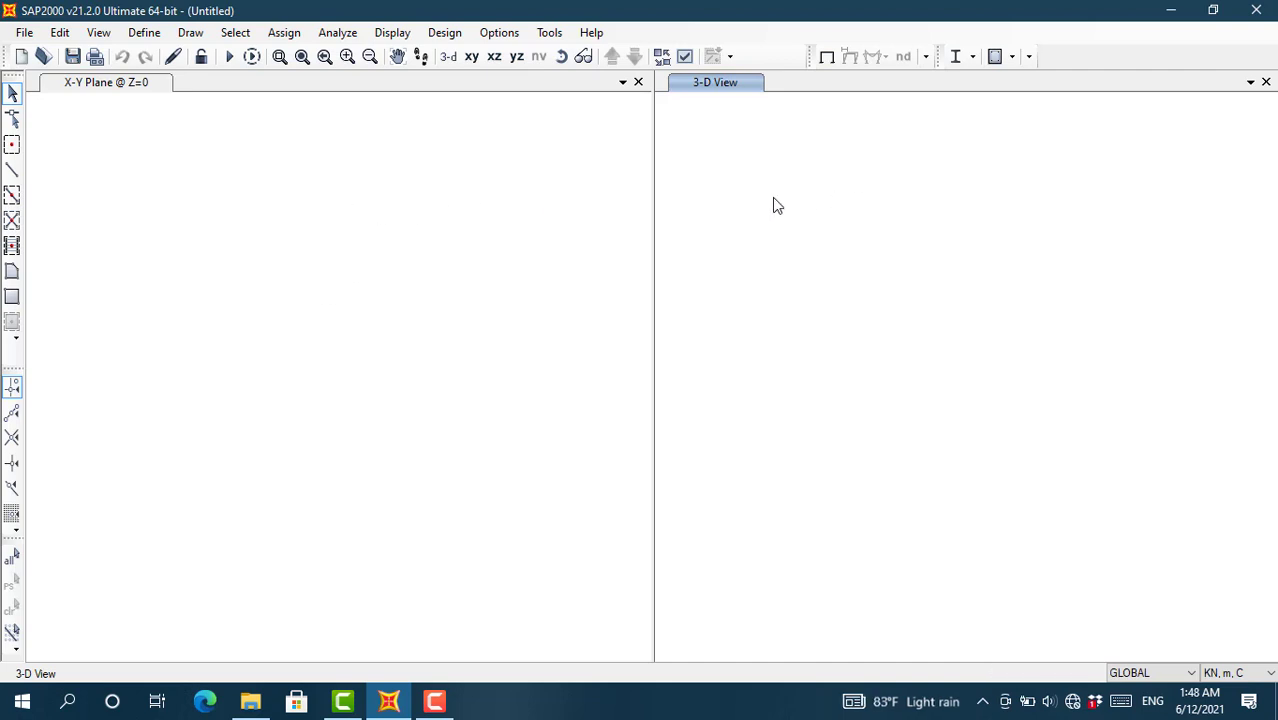
{"action": "left_click", "coordinate": [270, 191]}
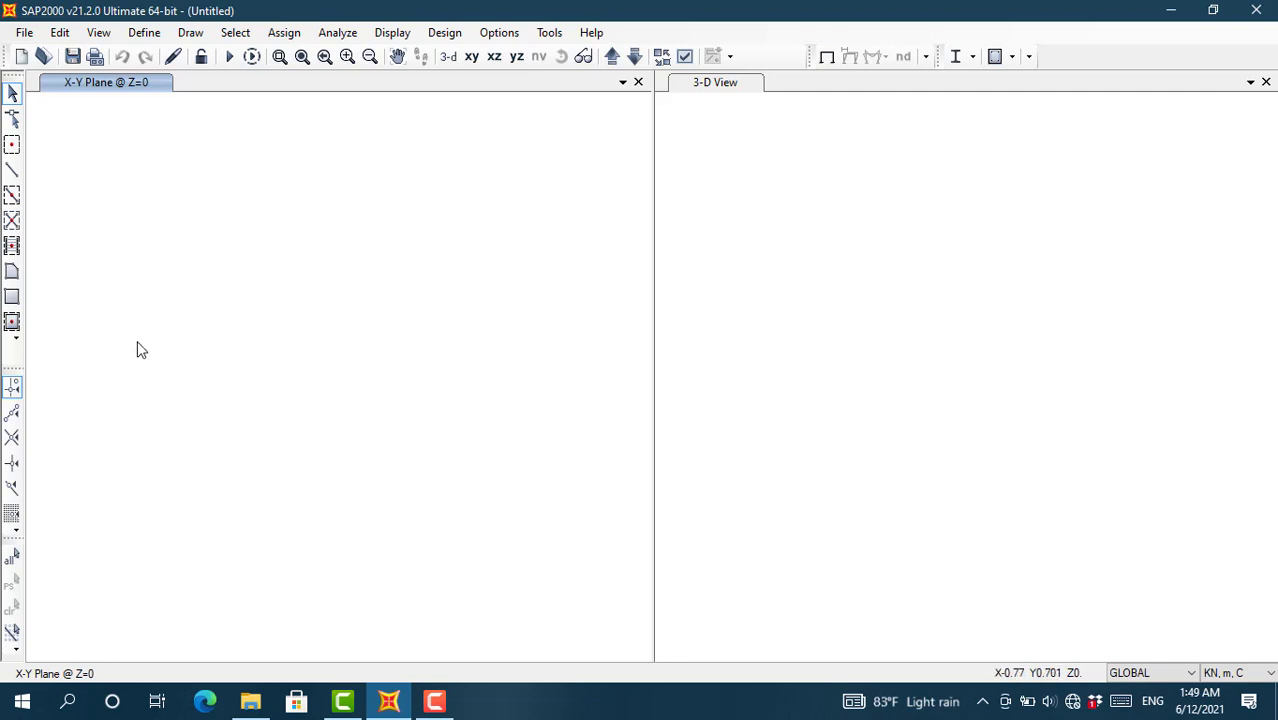
Step: In the GLOBAL grid system, add X grid lines 1 to 5 at ordinates 0, 8, 16, 24 and 32 m
{"action": "right_click", "coordinate": [209, 208]}
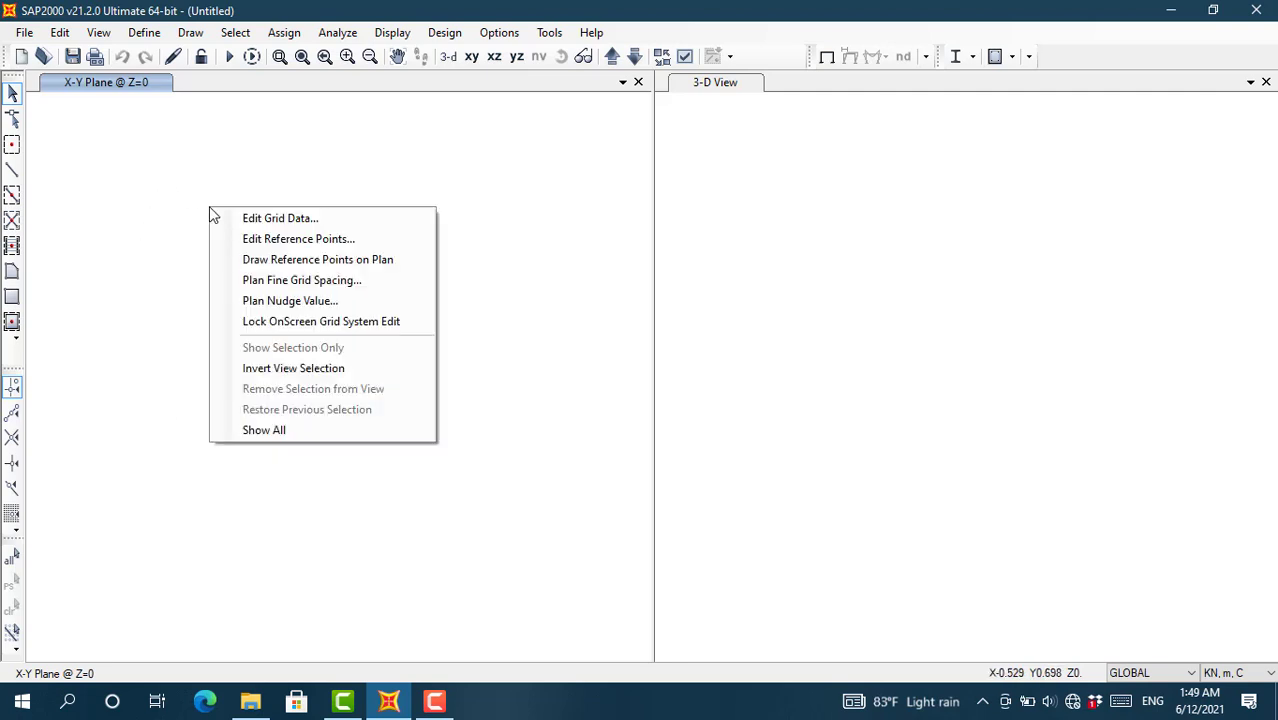
{"action": "left_click", "coordinate": [286, 220]}
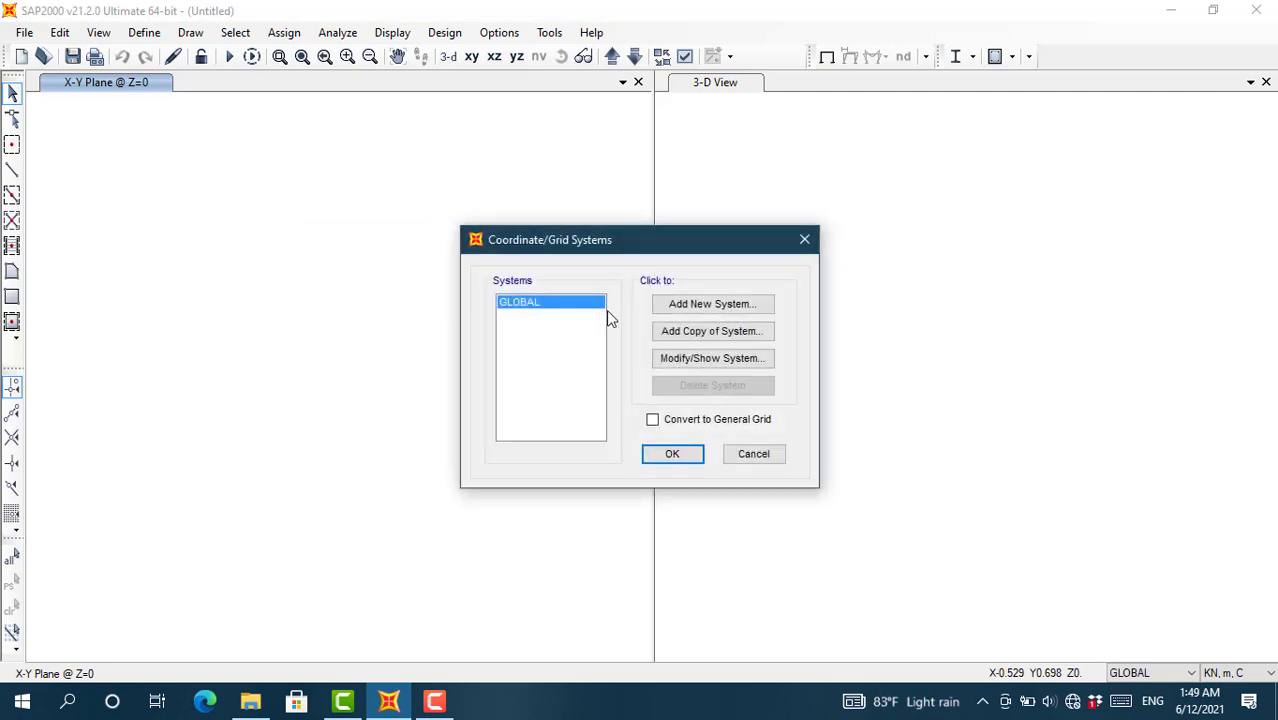
{"action": "left_click", "coordinate": [710, 360]}
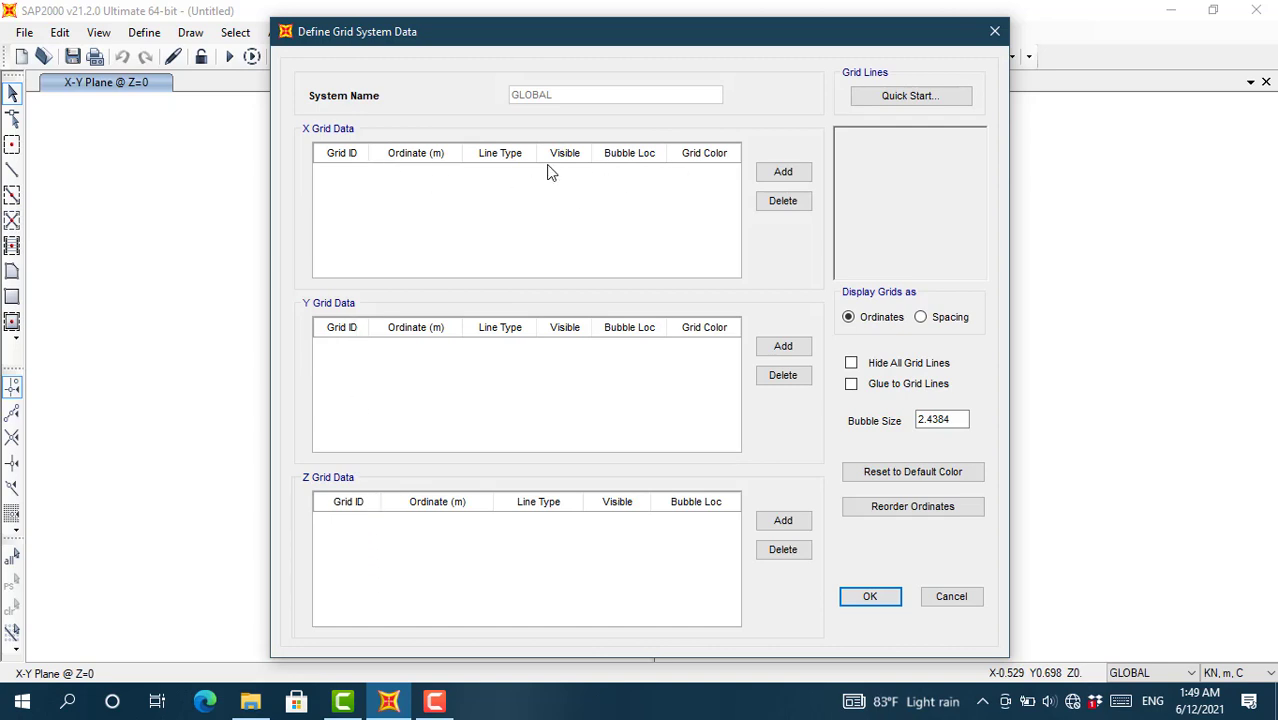
{"action": "left_click", "coordinate": [782, 175]}
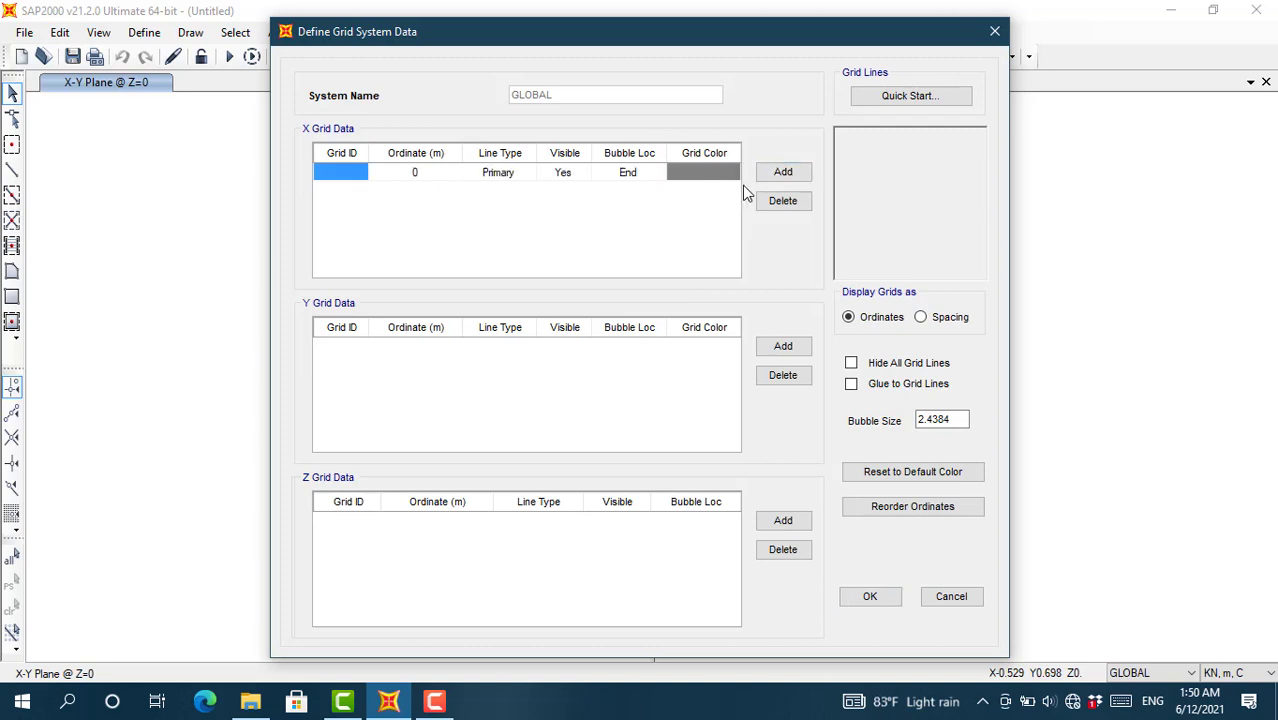
{"action": "left_click", "coordinate": [350, 176]}
{"action": "type", "text": "1"}
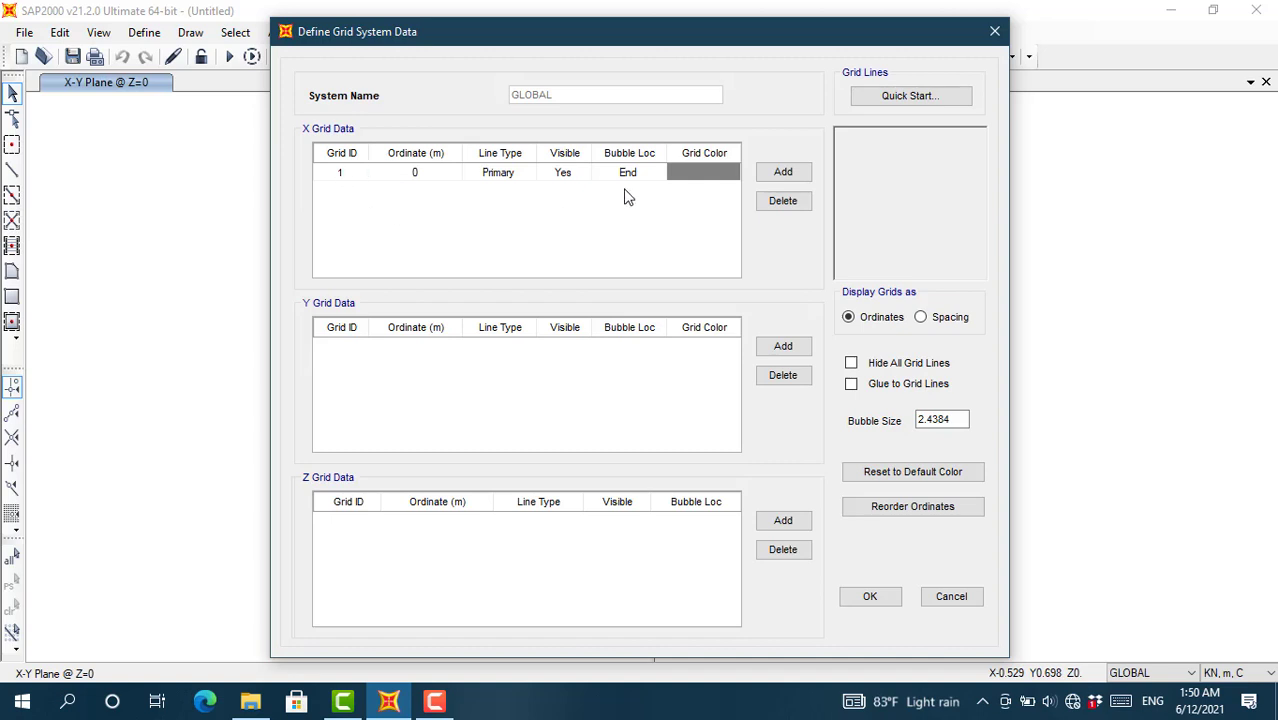
{"action": "left_click", "coordinate": [781, 173]}
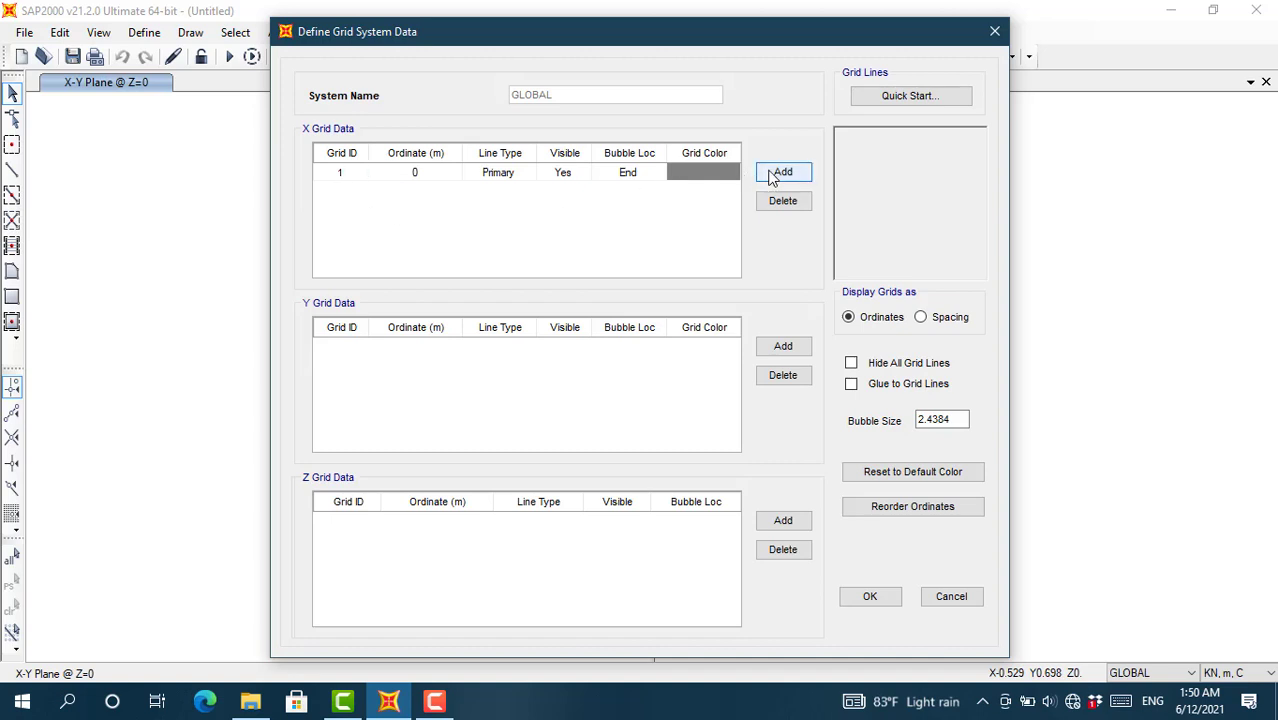
{"action": "left_click", "coordinate": [418, 191]}
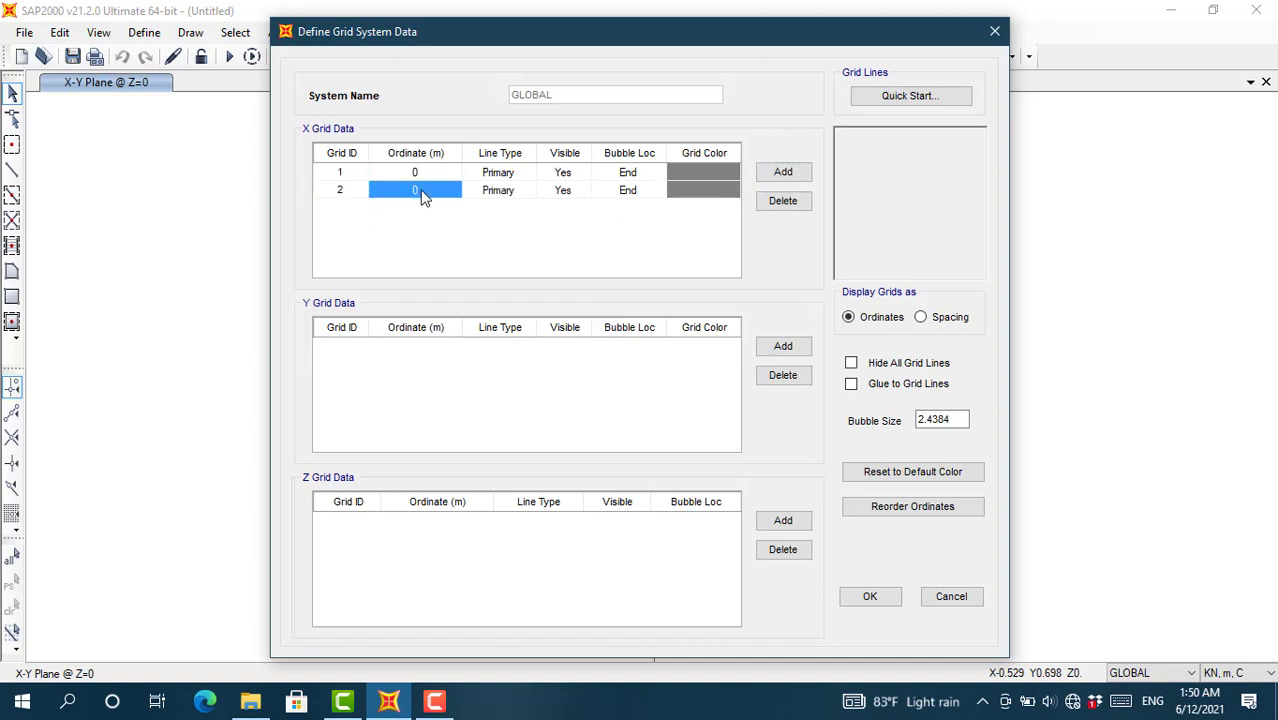
{"action": "type", "text": "8"}
{"action": "left_click", "coordinate": [771, 175]}
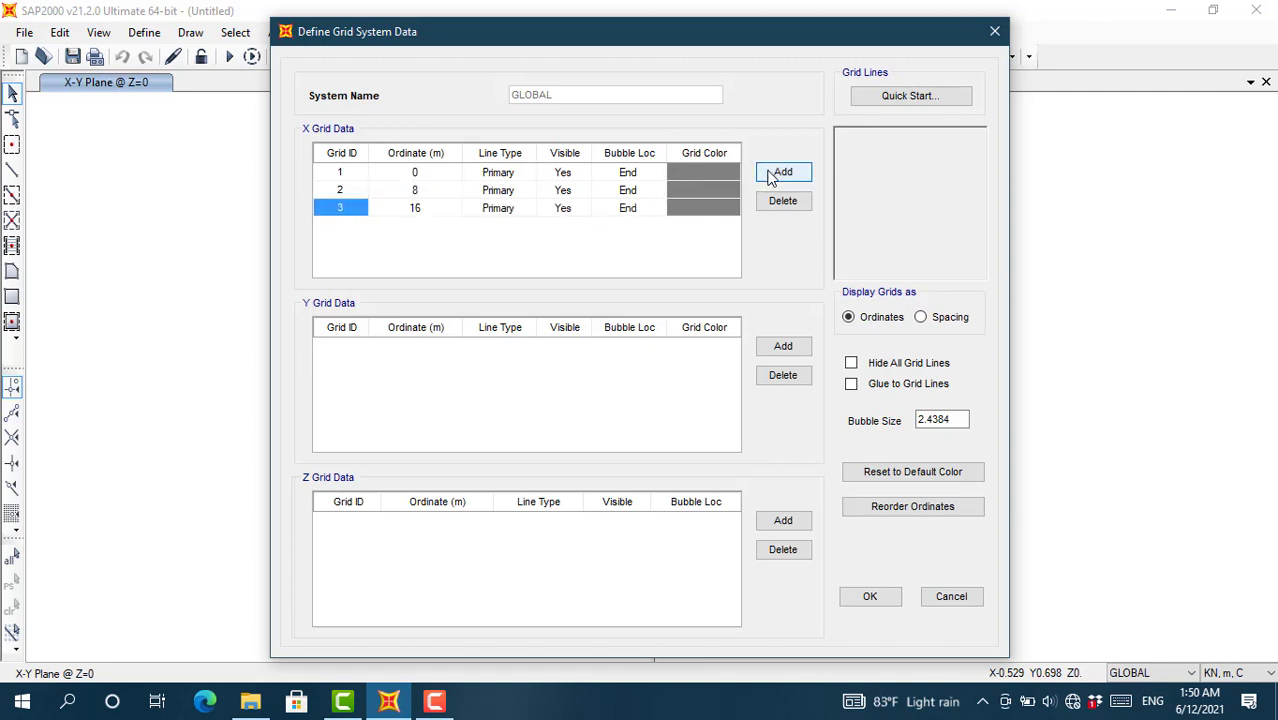
{"action": "left_click", "coordinate": [771, 175]}
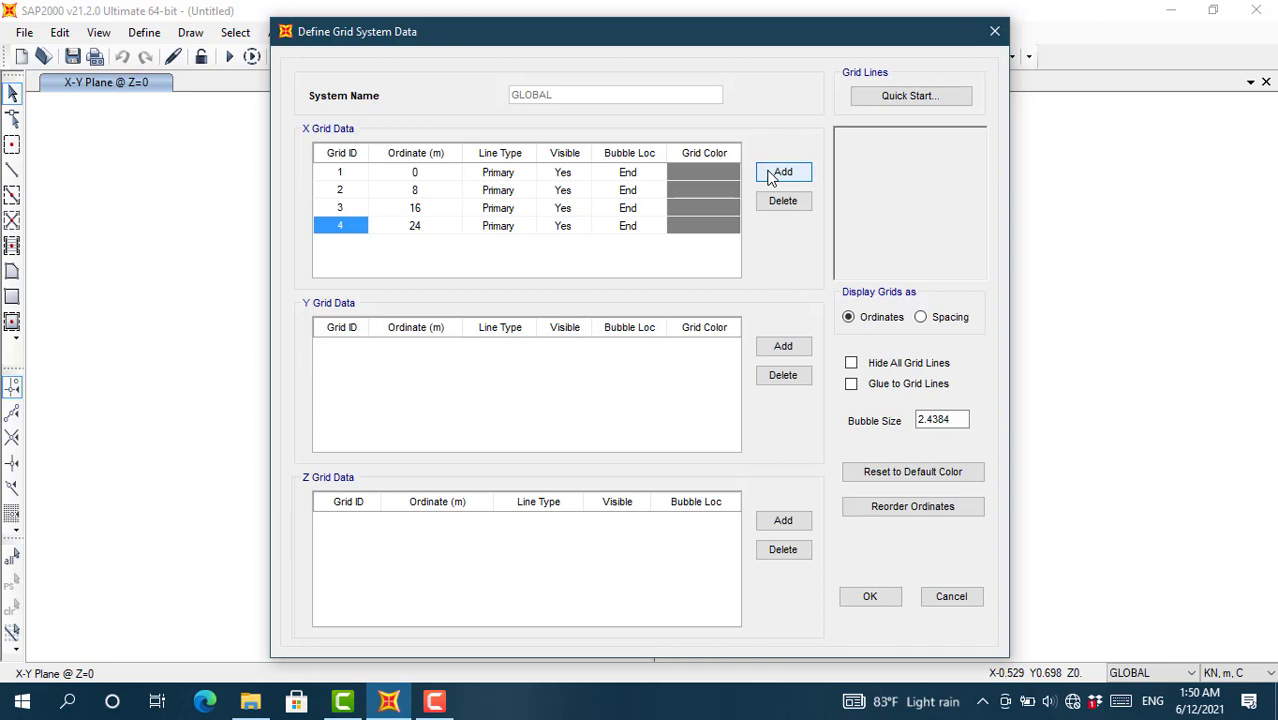
{"action": "left_click", "coordinate": [771, 175]}
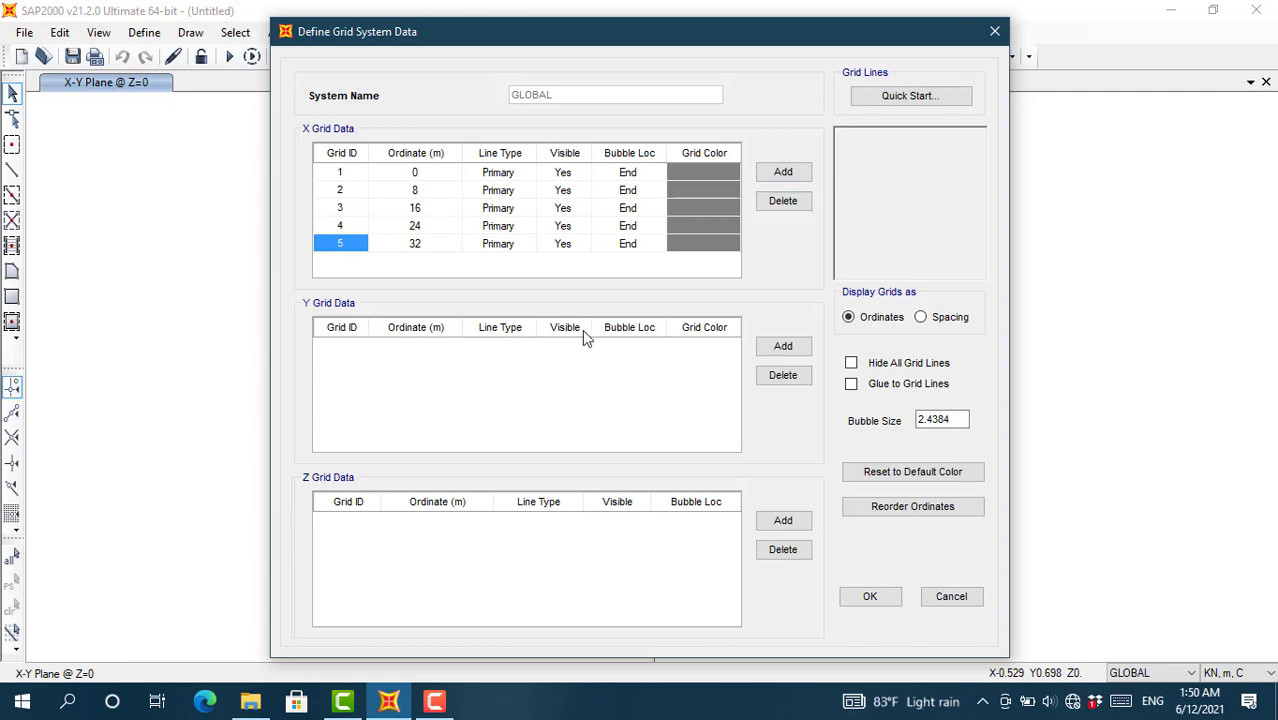
Step: Add Y grid lines A to D at ordinates 0, 8, 16 and 24 m
{"action": "left_click", "coordinate": [780, 350]}
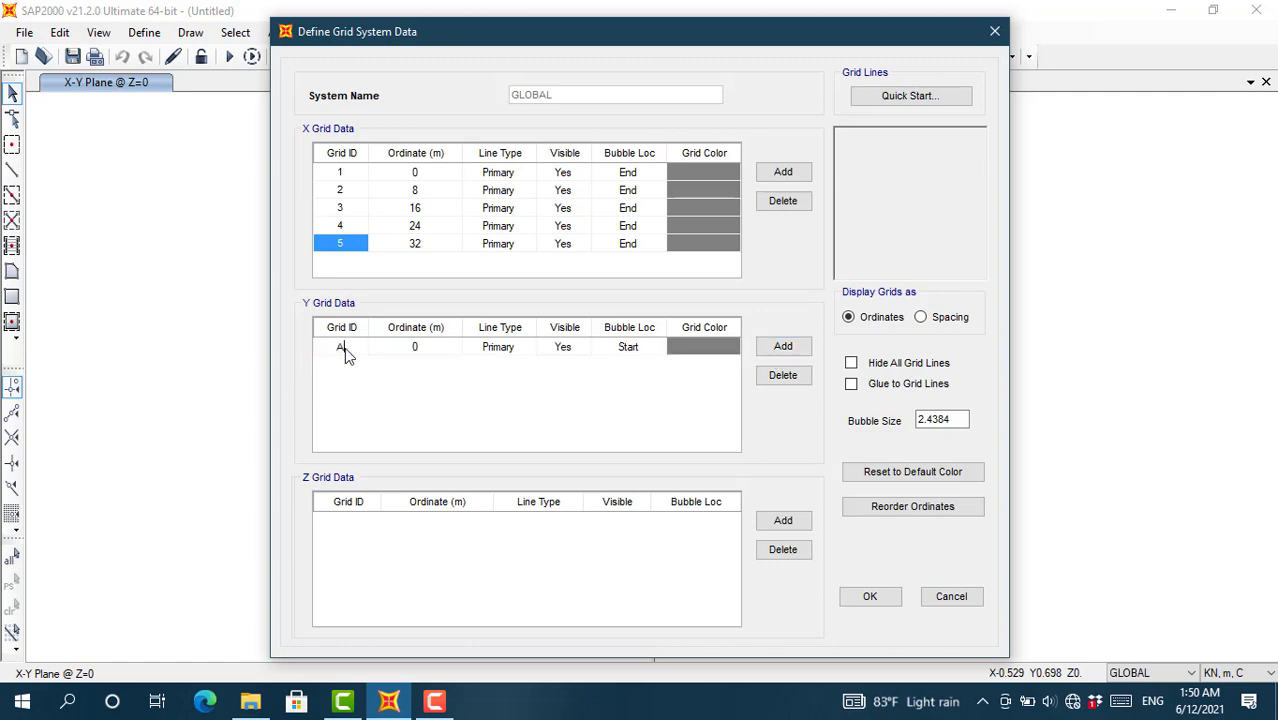
{"action": "type", "text": "A"}
{"action": "left_click", "coordinate": [784, 347]}
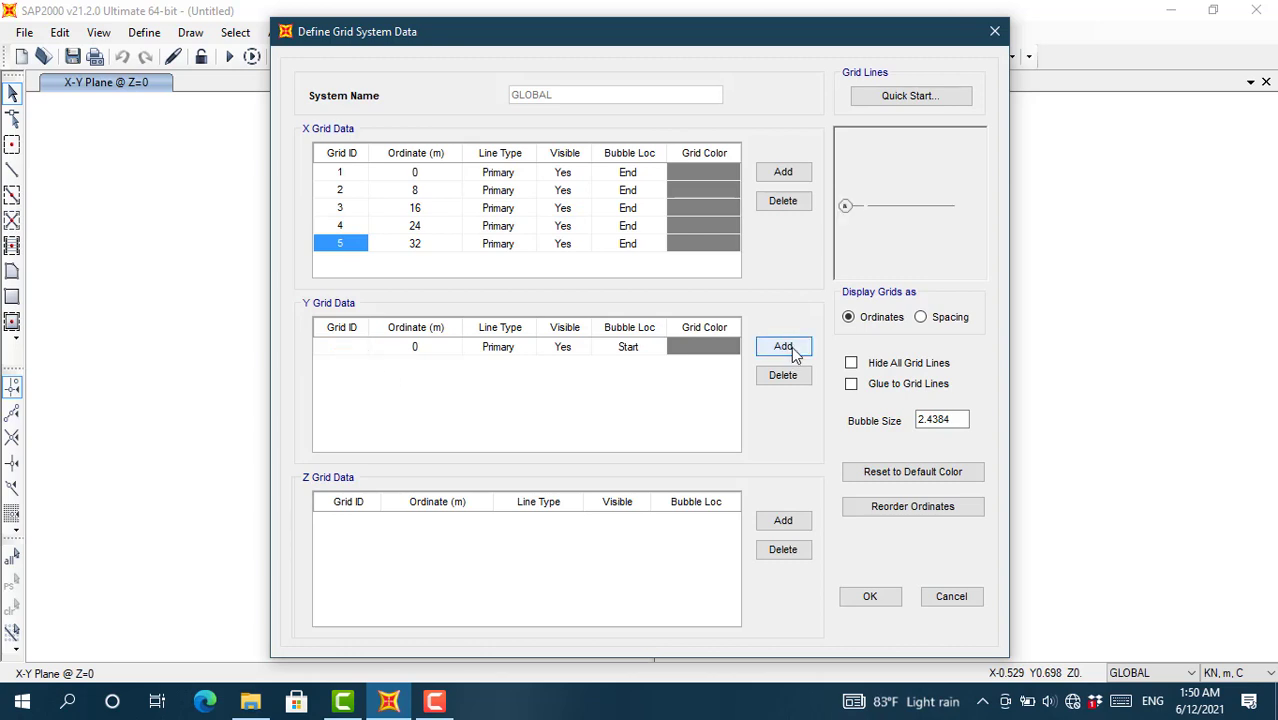
{"action": "left_click", "coordinate": [414, 368]}
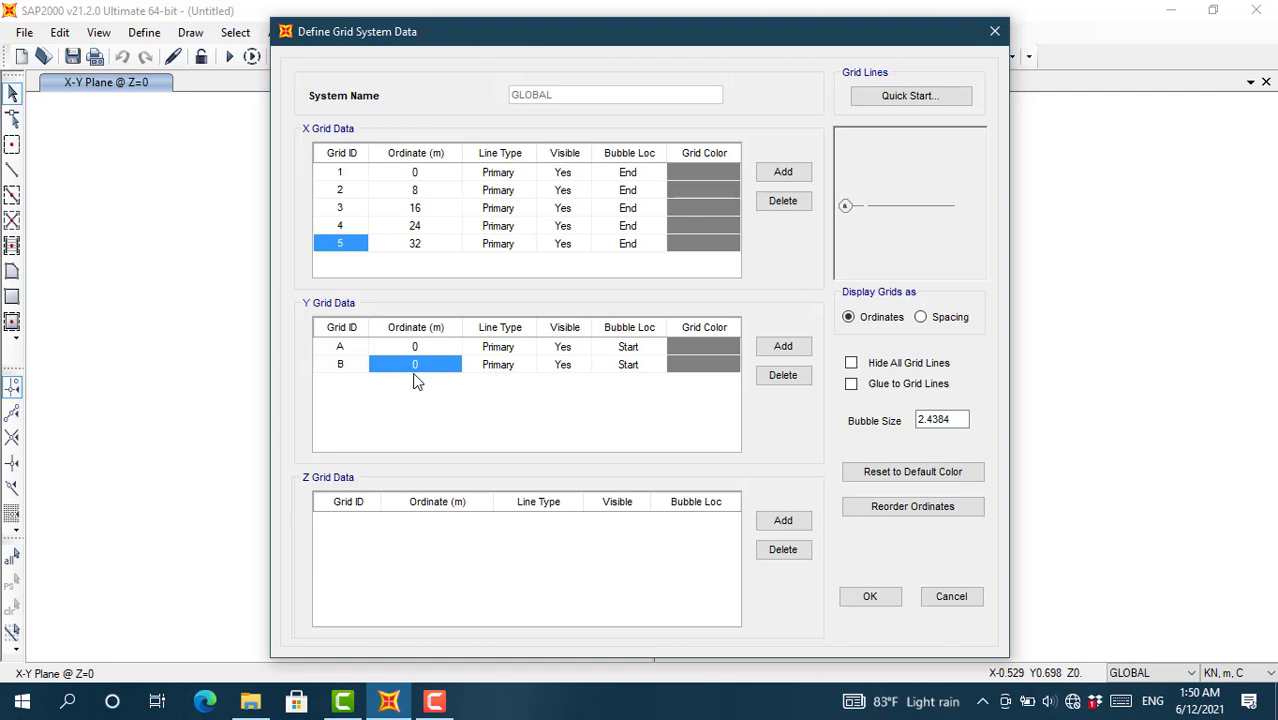
{"action": "type", "text": "8"}
{"action": "left_click", "coordinate": [787, 349]}
{"action": "left_click", "coordinate": [787, 349]}
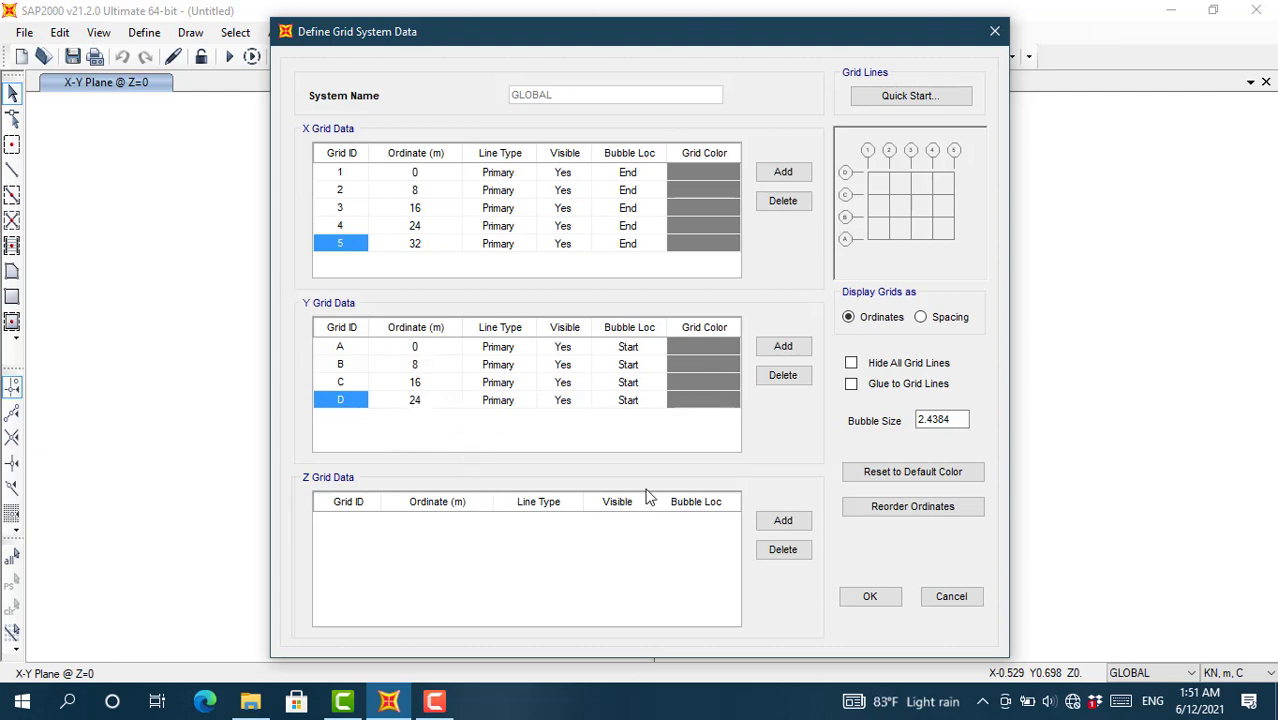
Step: Add Z grid levels Base, L1, L2 and L3 at ordinates 0, 3, 6 and 9 m
{"action": "left_click", "coordinate": [780, 521]}
{"action": "left_click", "coordinate": [363, 528]}
{"action": "type", "text": "Base"}
{"action": "left_click", "coordinate": [801, 521]}
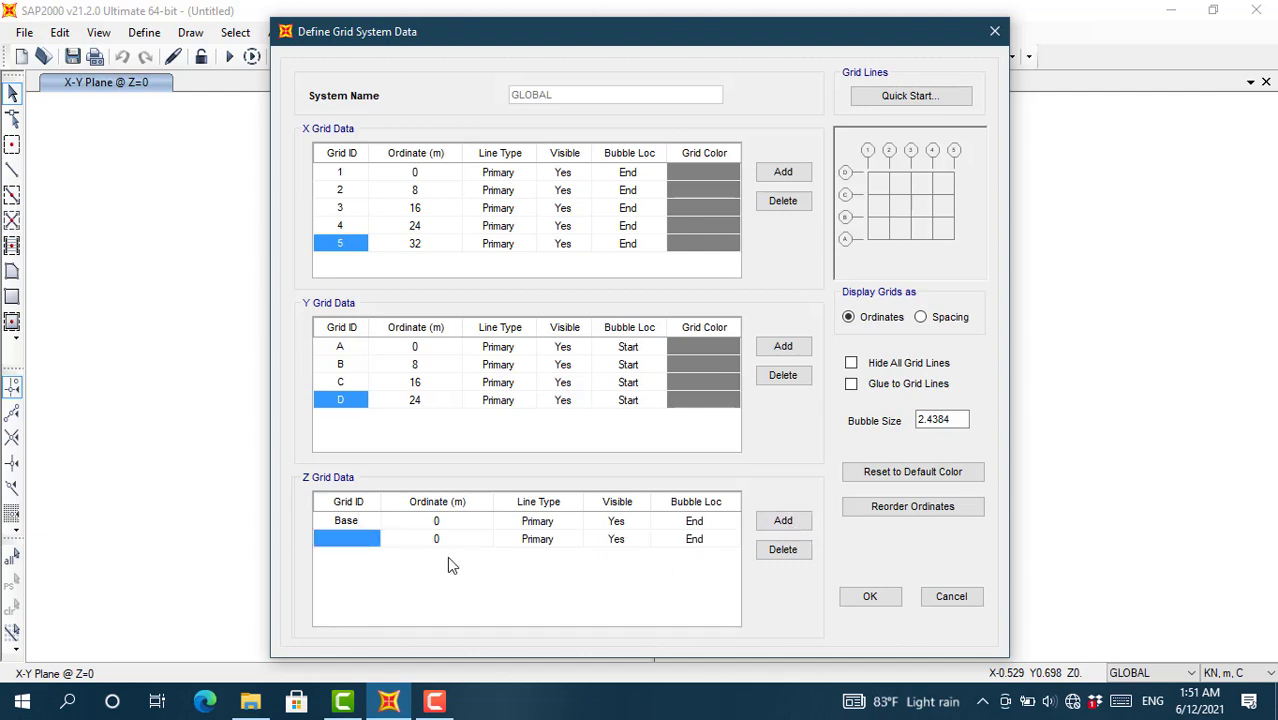
{"action": "type", "text": "L1"}
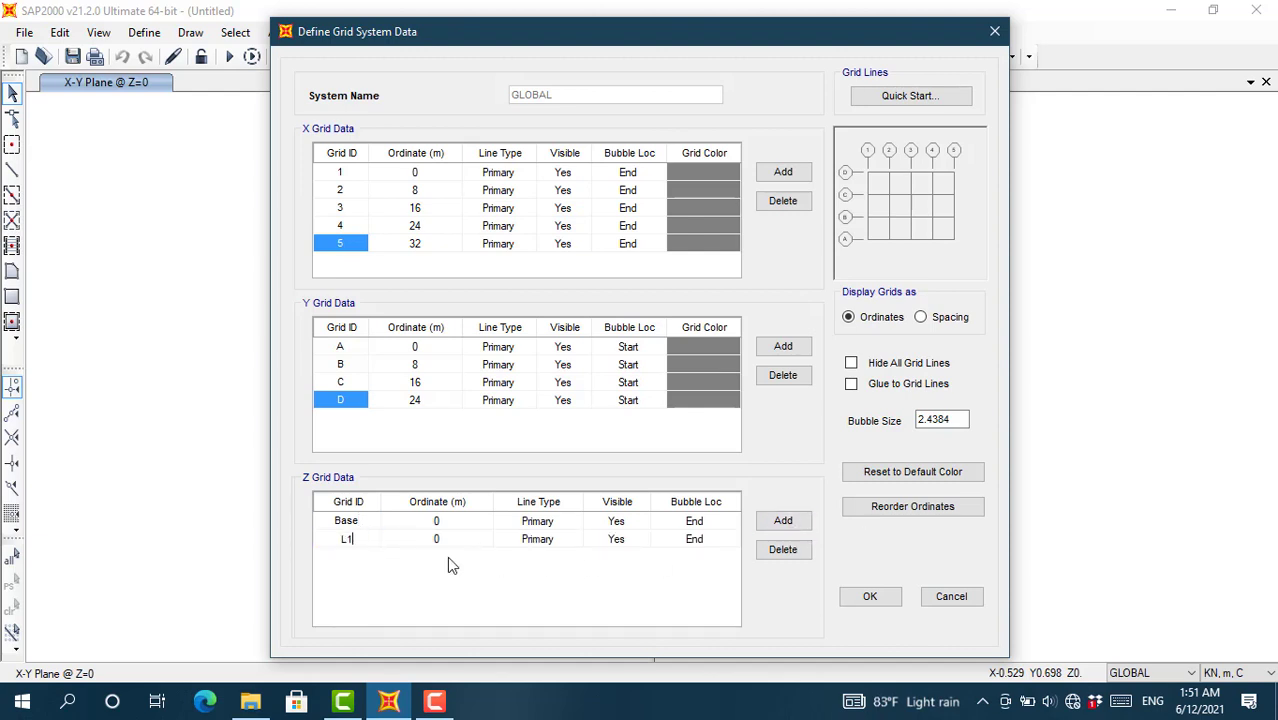
{"action": "left_click", "coordinate": [452, 541]}
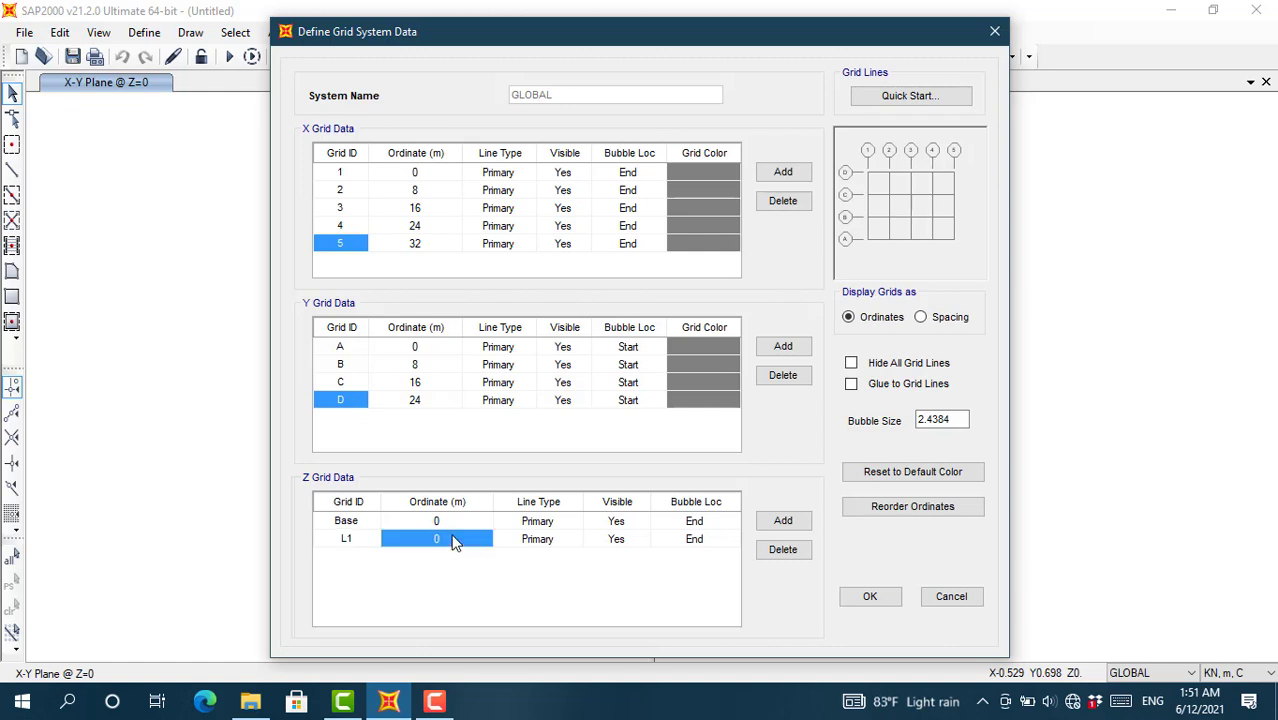
{"action": "type", "text": "3"}
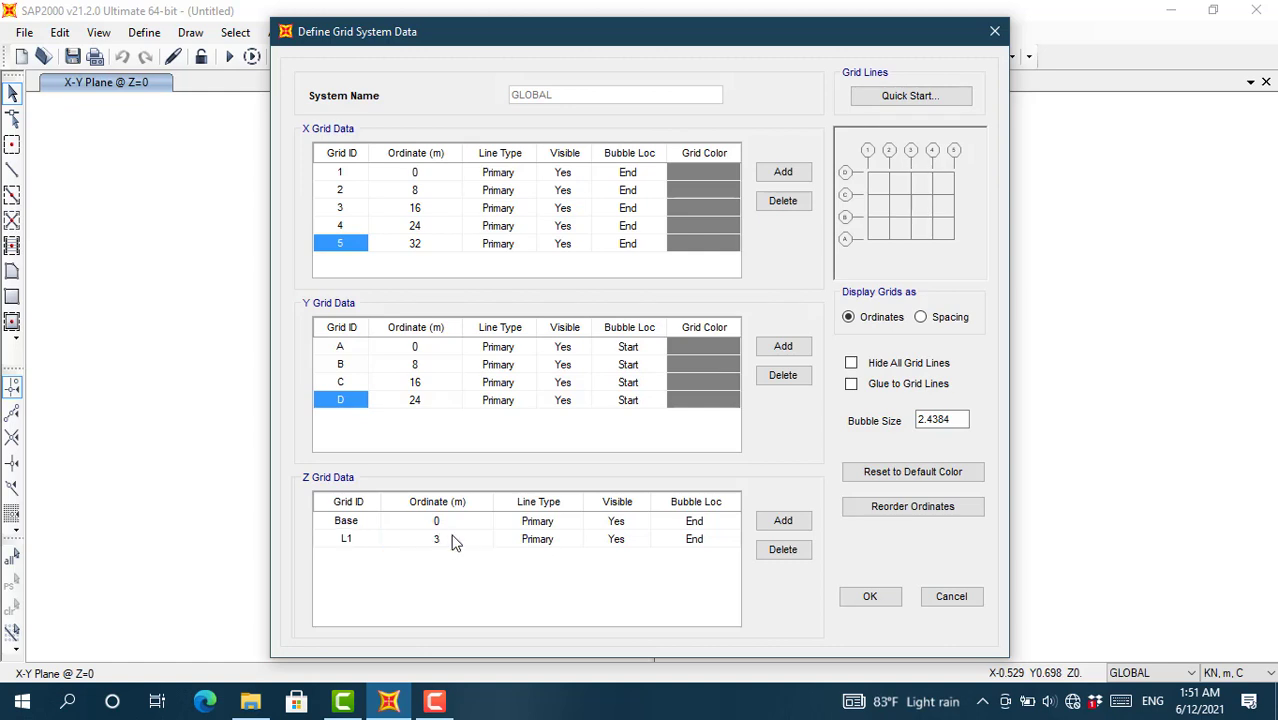
{"action": "left_click", "coordinate": [783, 521]}
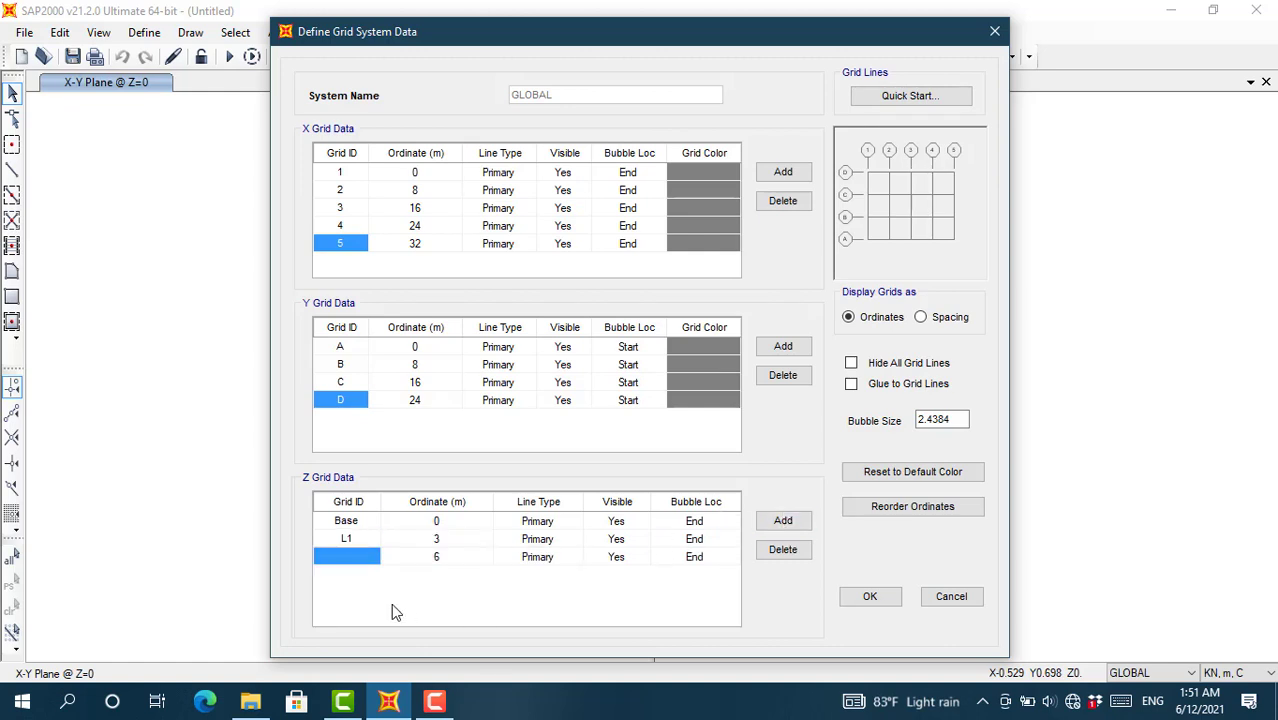
{"action": "type", "text": "L2"}
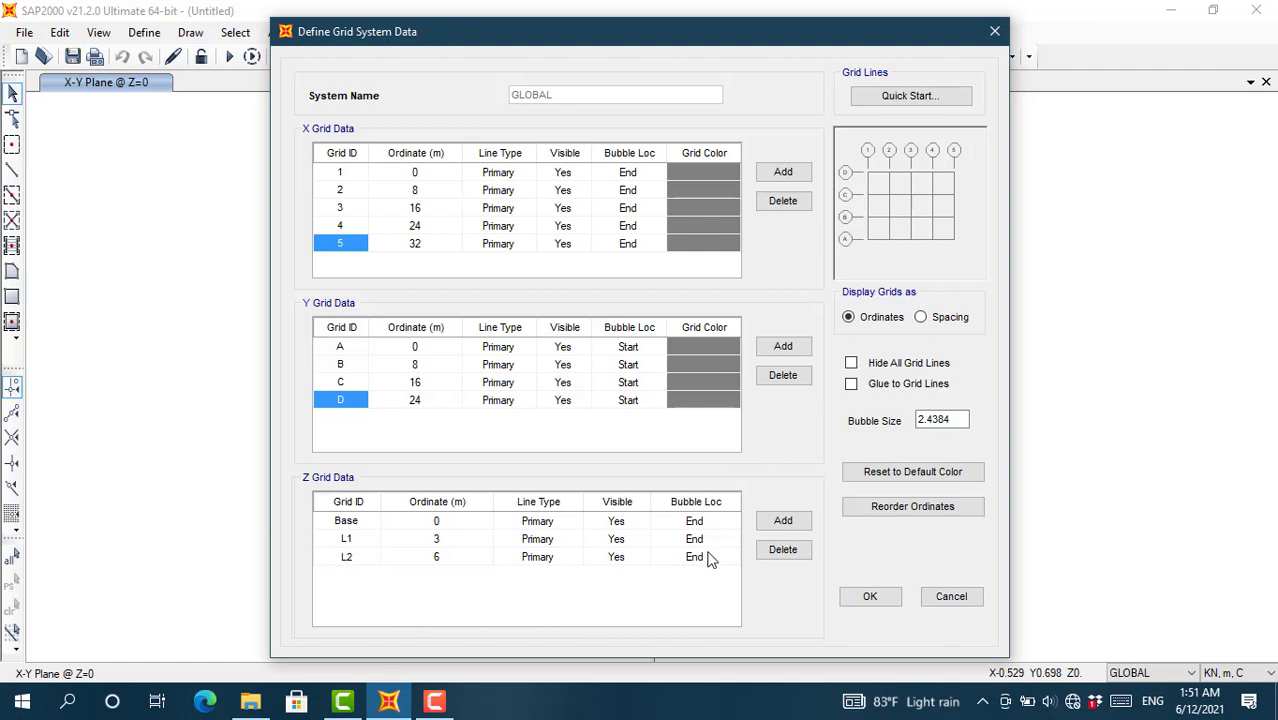
{"action": "left_click", "coordinate": [788, 522]}
{"action": "left_click", "coordinate": [351, 574]}
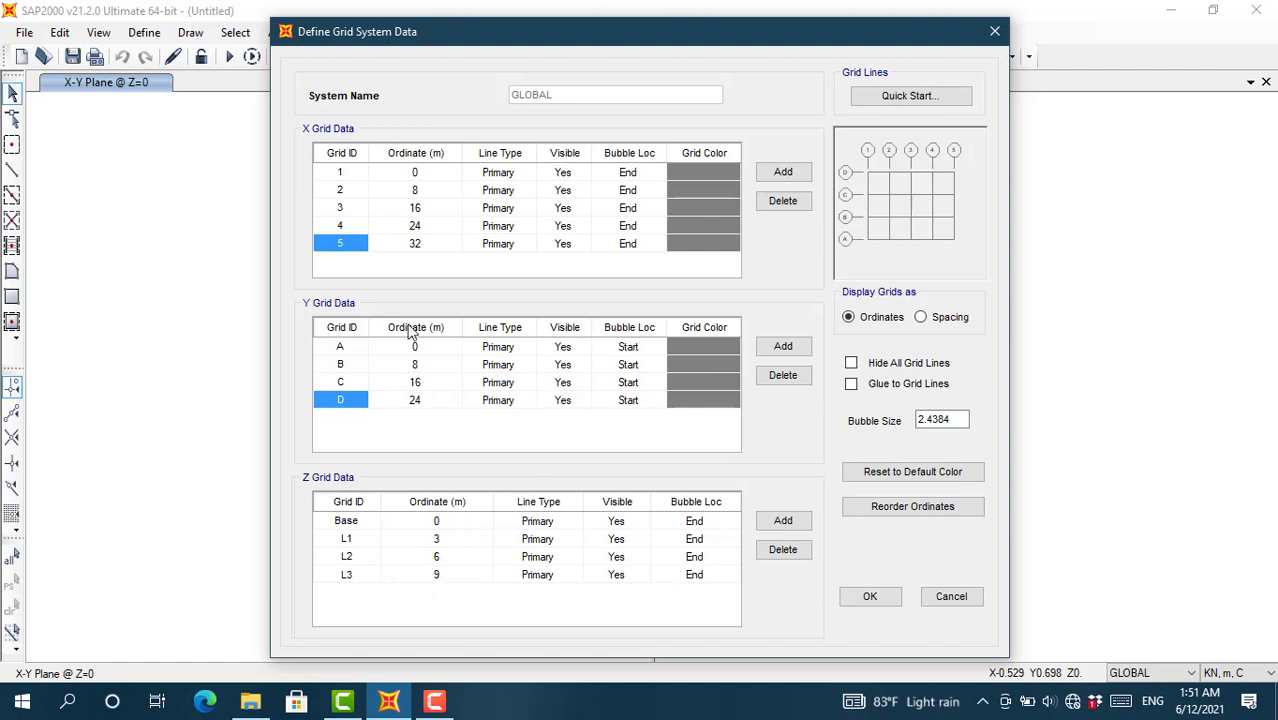
Step: Accept the GLOBAL grid definition and apply it to the model
{"action": "left_click", "coordinate": [362, 540]}
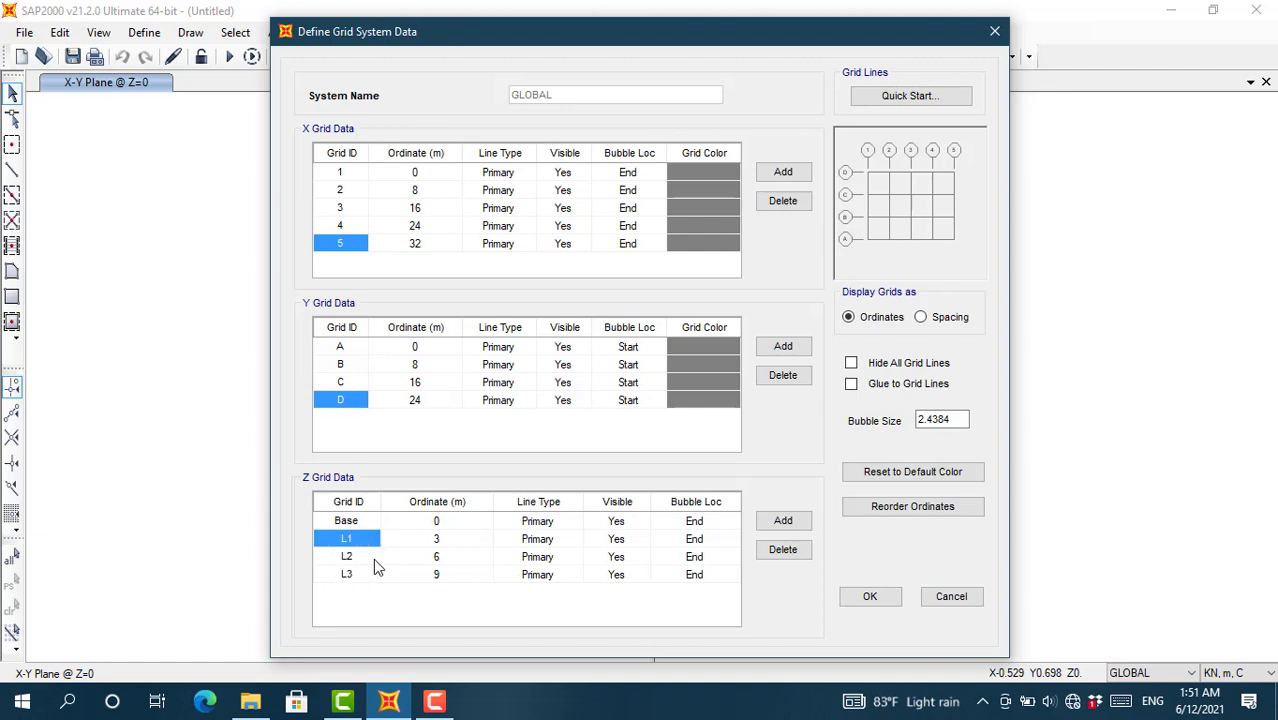
{"action": "left_click", "coordinate": [404, 540]}
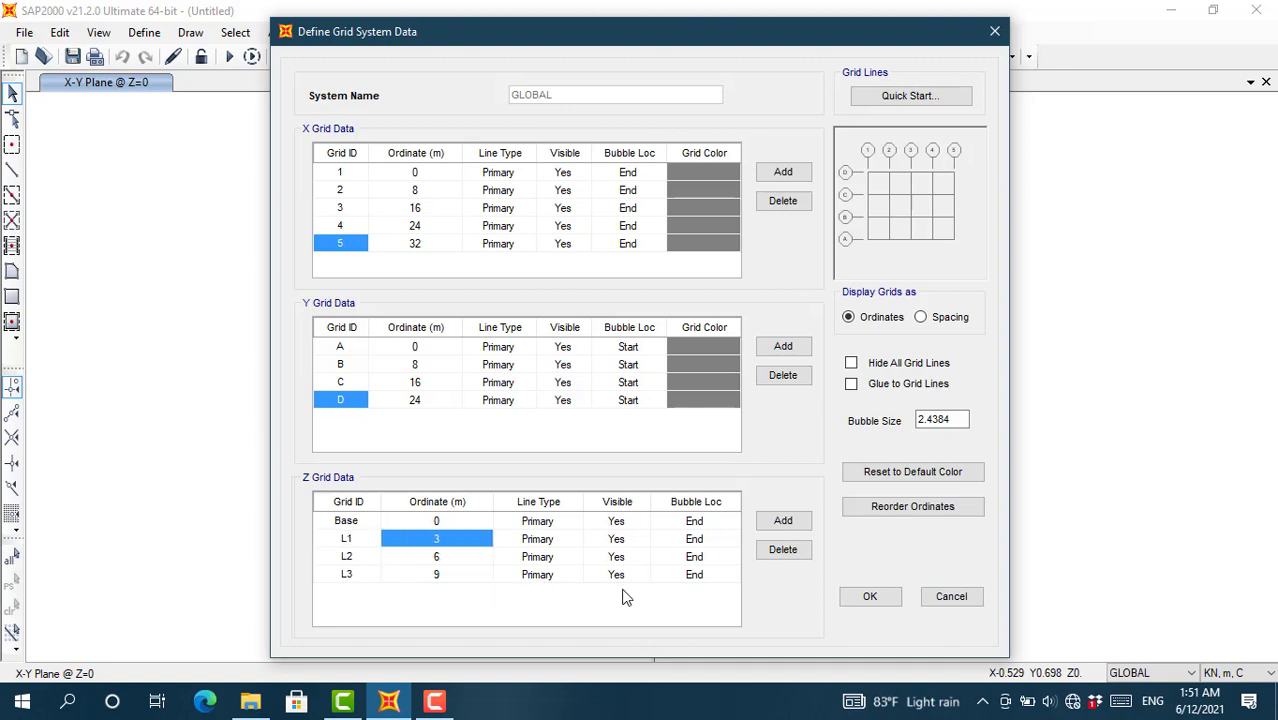
{"action": "left_click", "coordinate": [869, 603]}
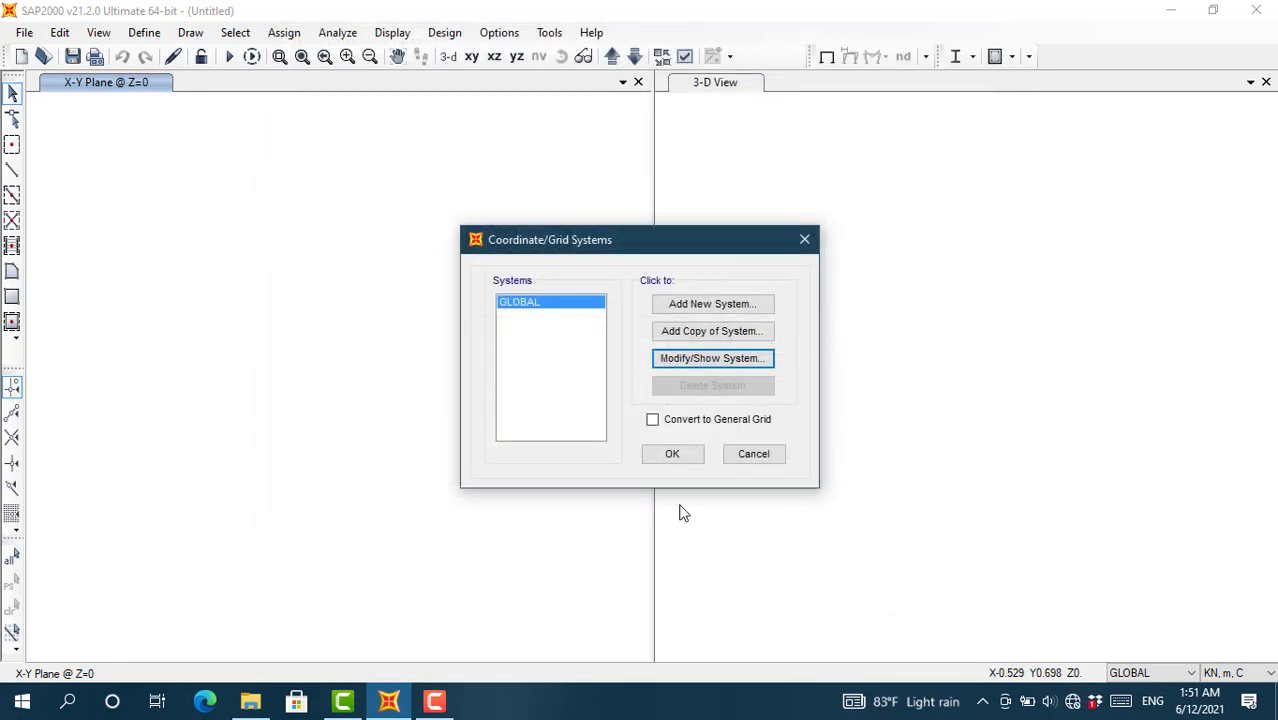
{"action": "left_click", "coordinate": [660, 457]}
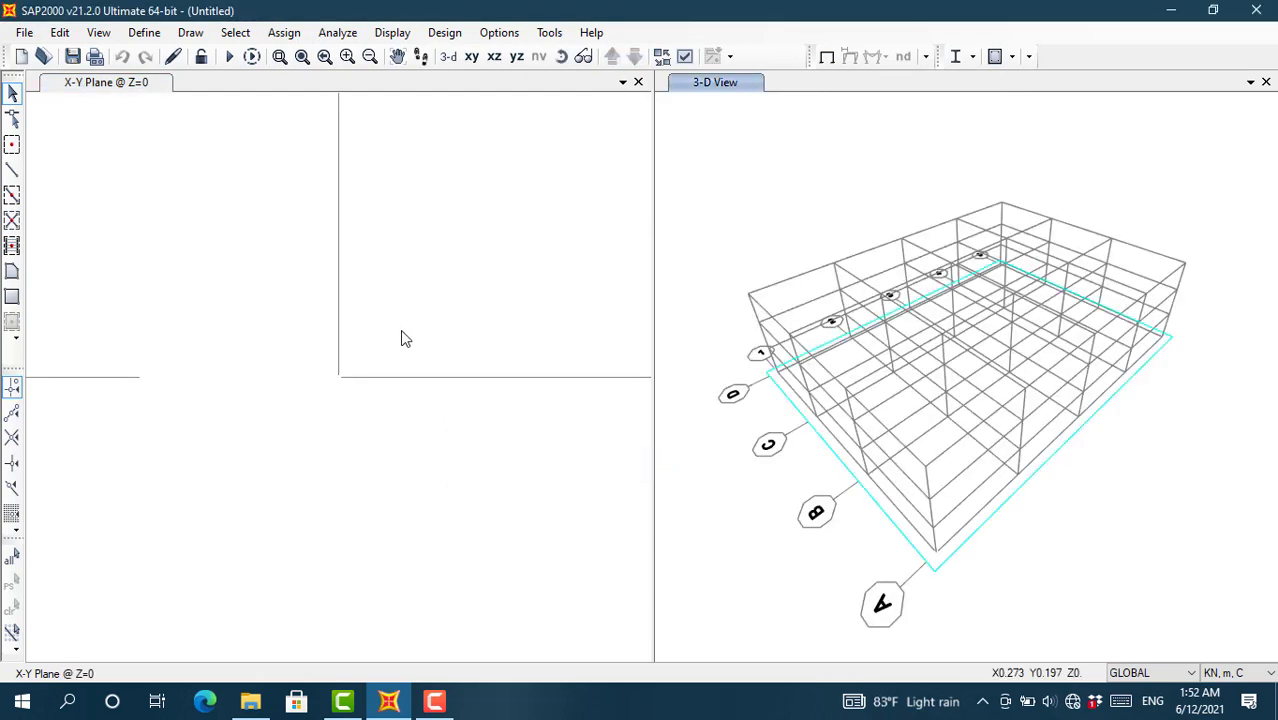
{"action": "scroll", "coordinate": [339, 337], "scroll_direction": "down", "scroll_amount": 8}
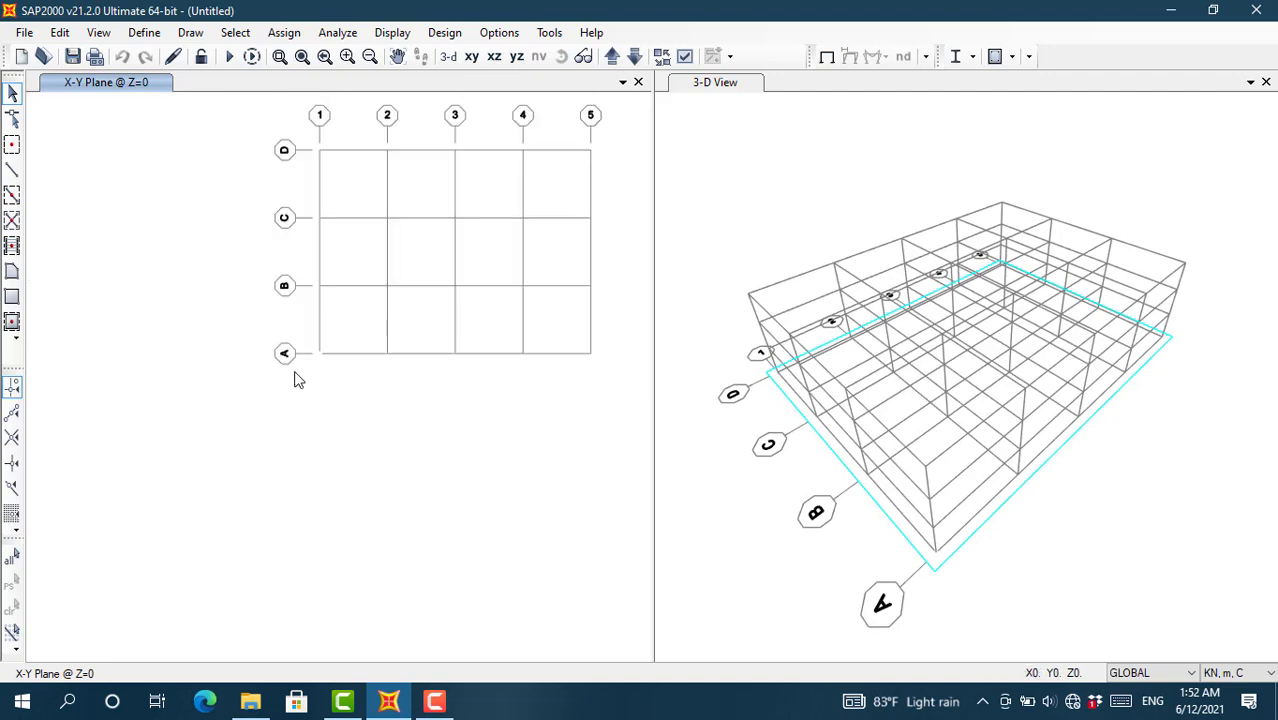
{"action": "scroll", "coordinate": [355, 330], "scroll_direction": "up", "scroll_amount": 4}
{"action": "scroll", "coordinate": [360, 330], "scroll_direction": "down", "scroll_amount": 2}
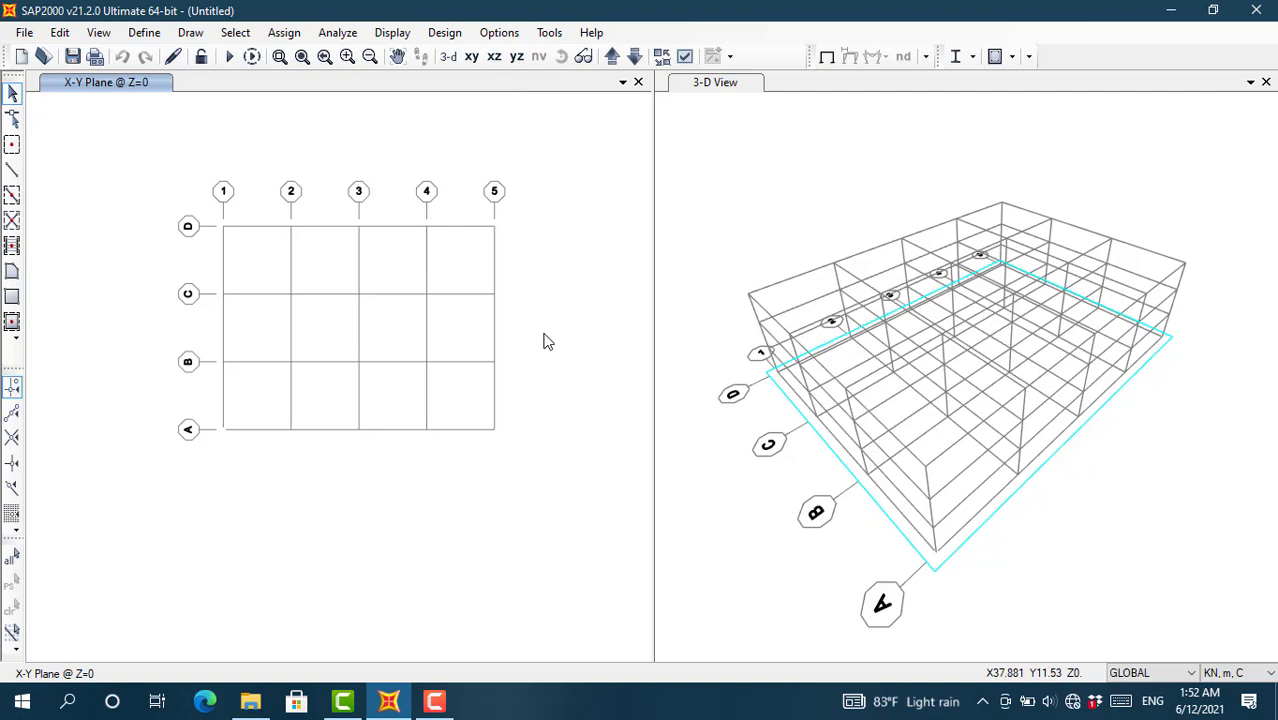
Step: Add a European concrete material of grade C30/37 to EN 1992-1-1 per EN 206-1 and accept the materials list
{"action": "left_click", "coordinate": [143, 33]}
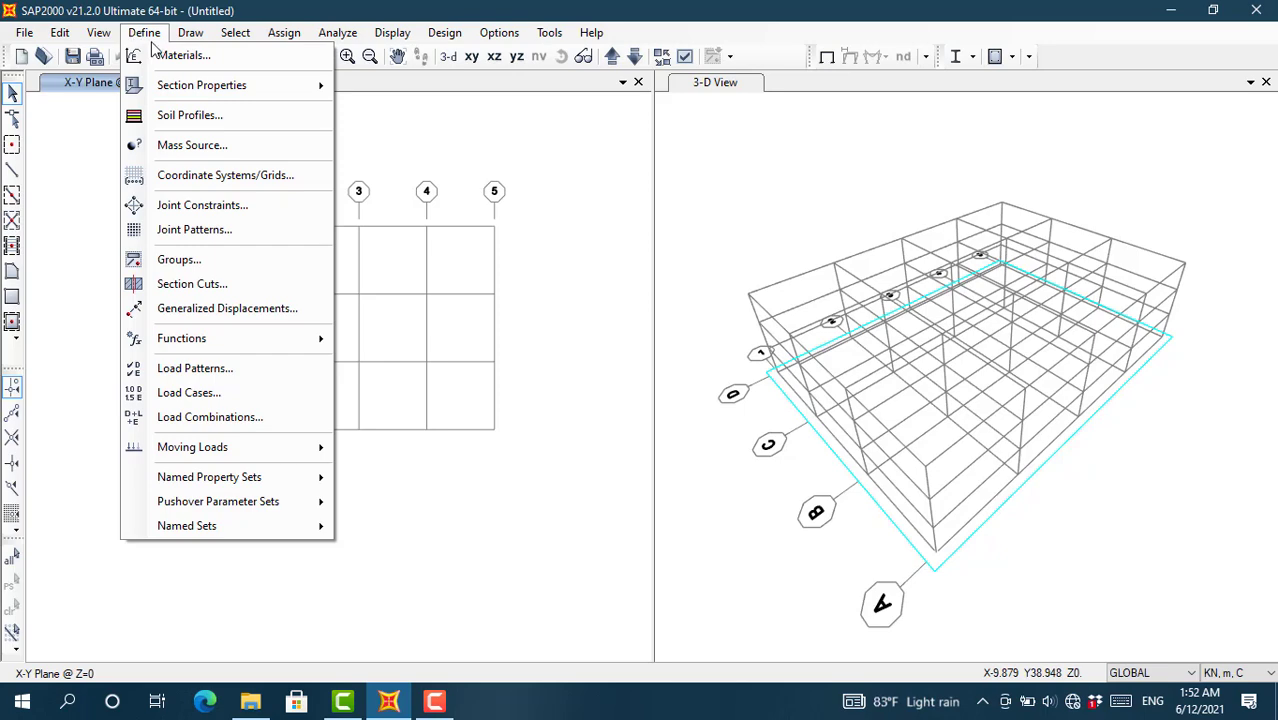
{"action": "left_click", "coordinate": [180, 56]}
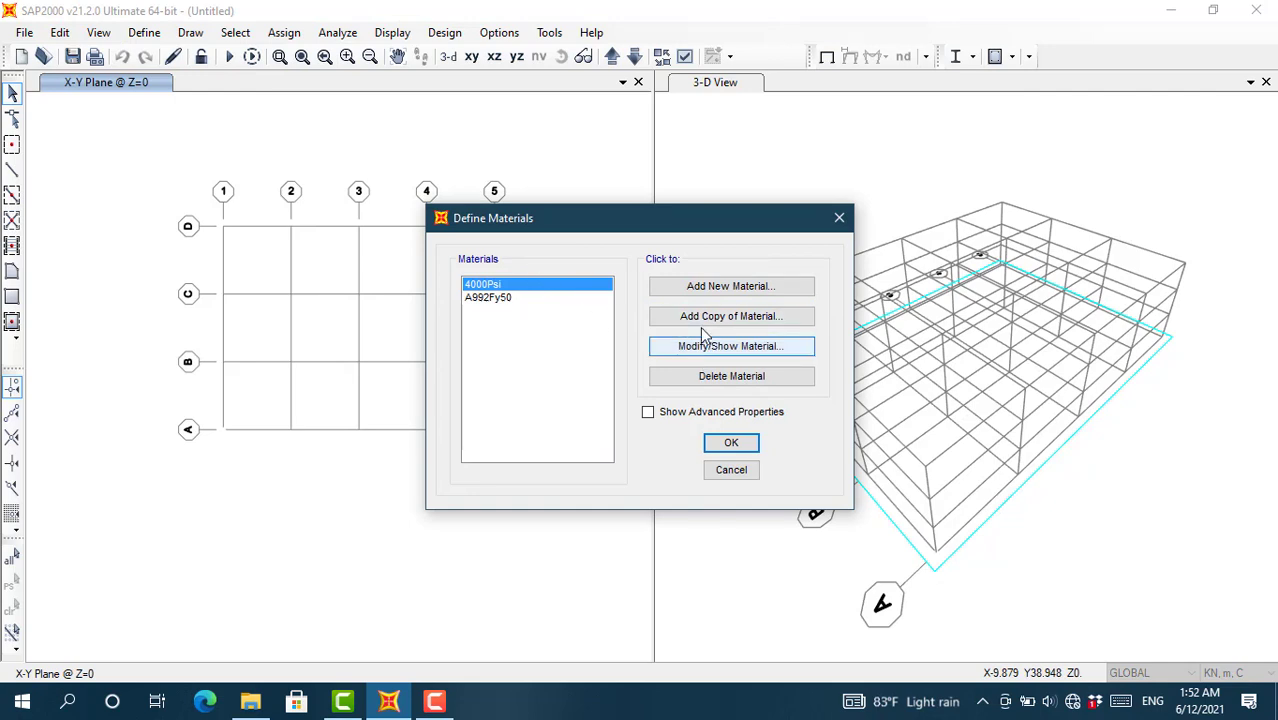
{"action": "left_click", "coordinate": [713, 288]}
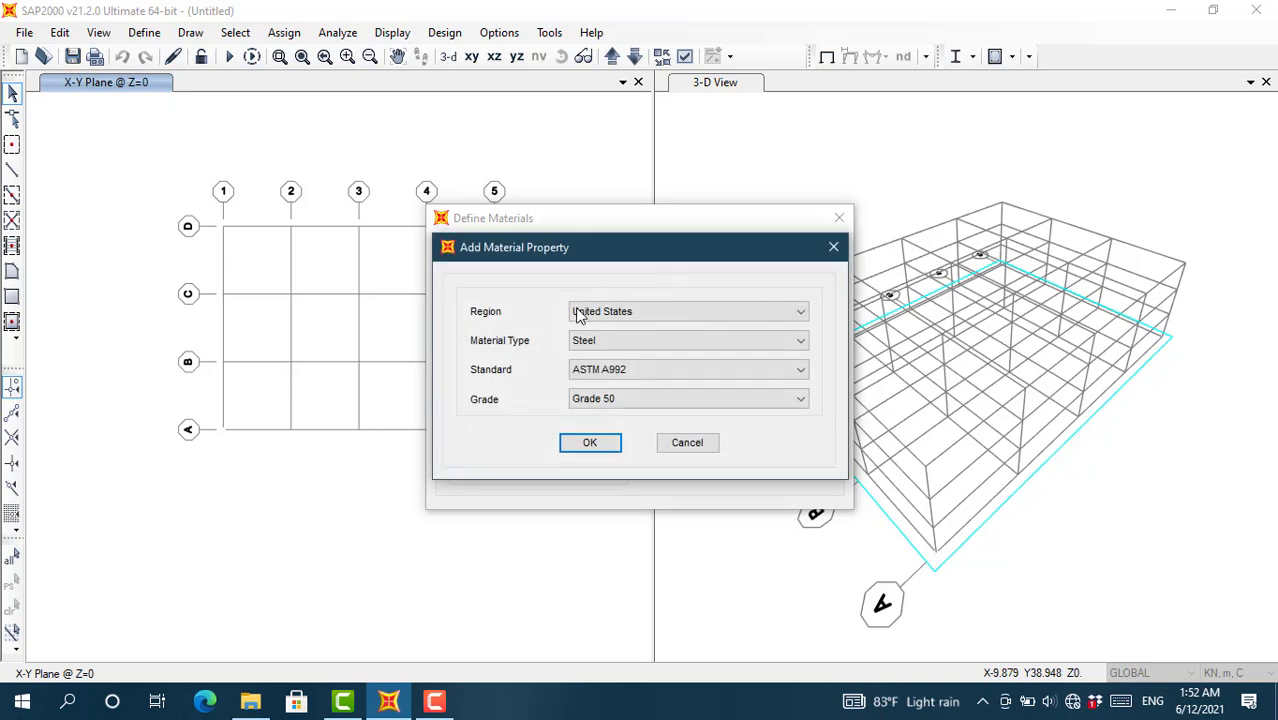
{"action": "left_click", "coordinate": [641, 316]}
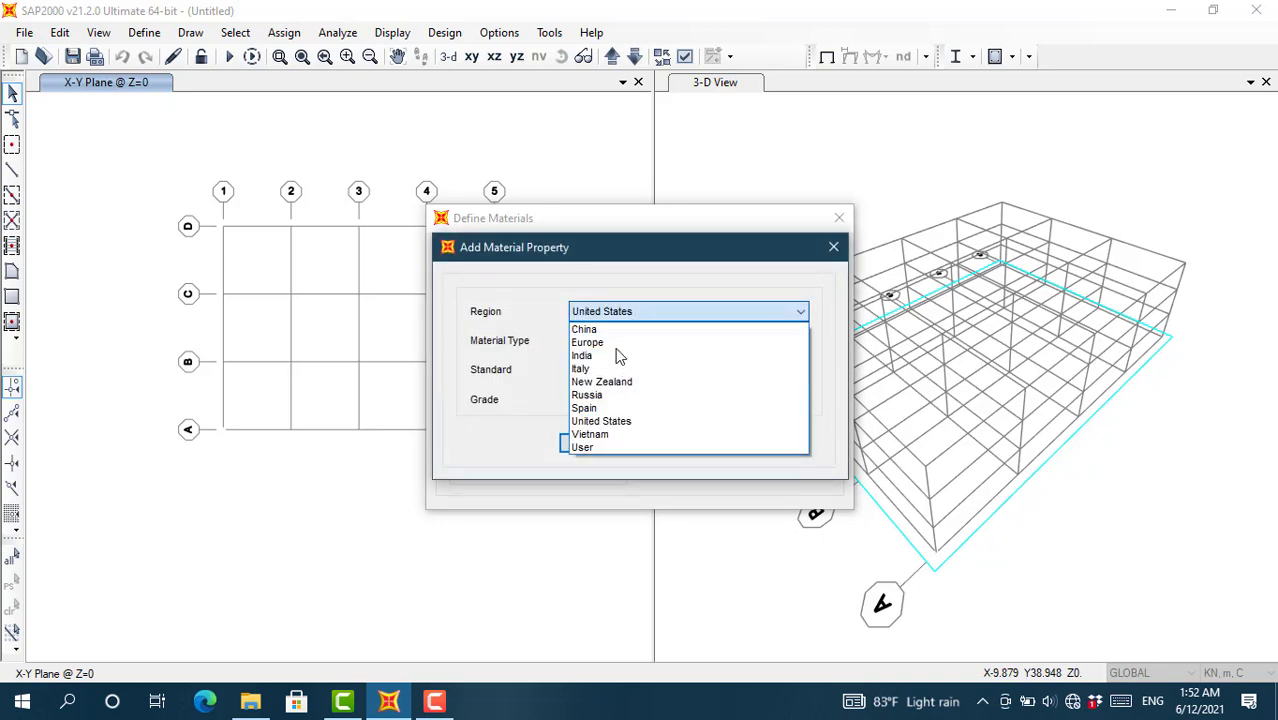
{"action": "left_click", "coordinate": [620, 343]}
{"action": "left_click", "coordinate": [629, 341]}
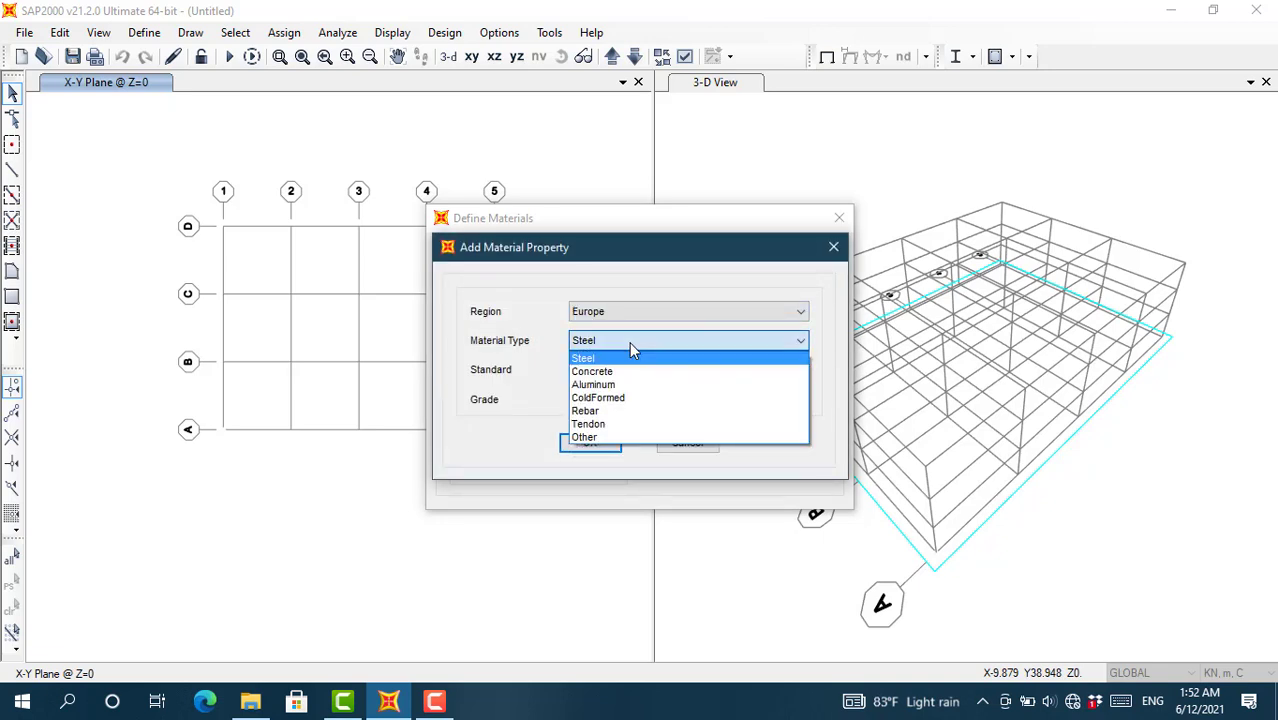
{"action": "left_click", "coordinate": [629, 371]}
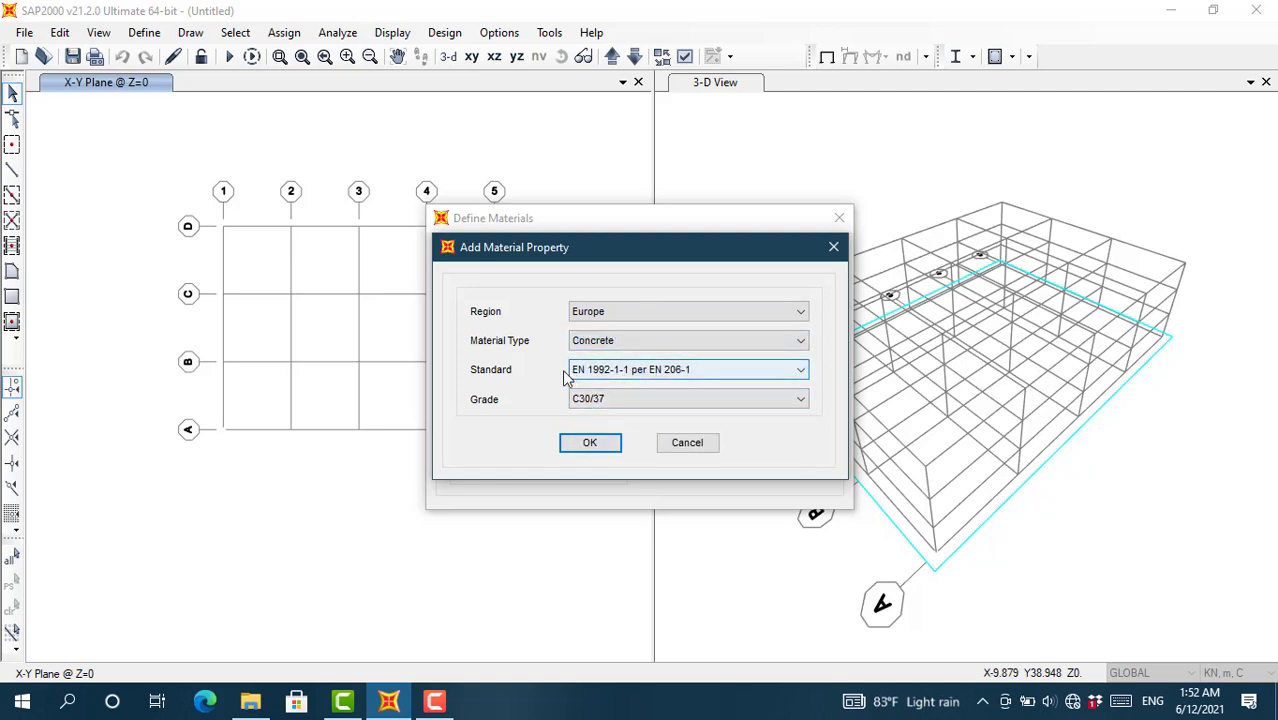
{"action": "left_click", "coordinate": [592, 444]}
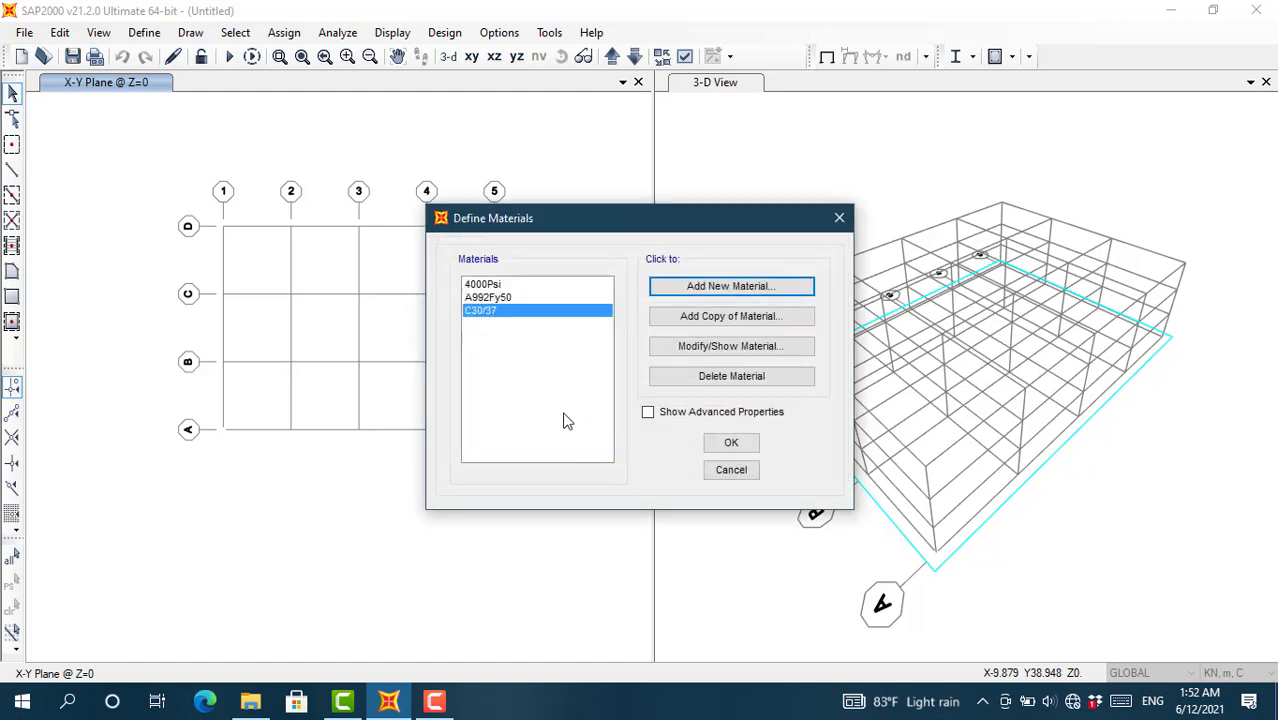
{"action": "left_click", "coordinate": [731, 443]}
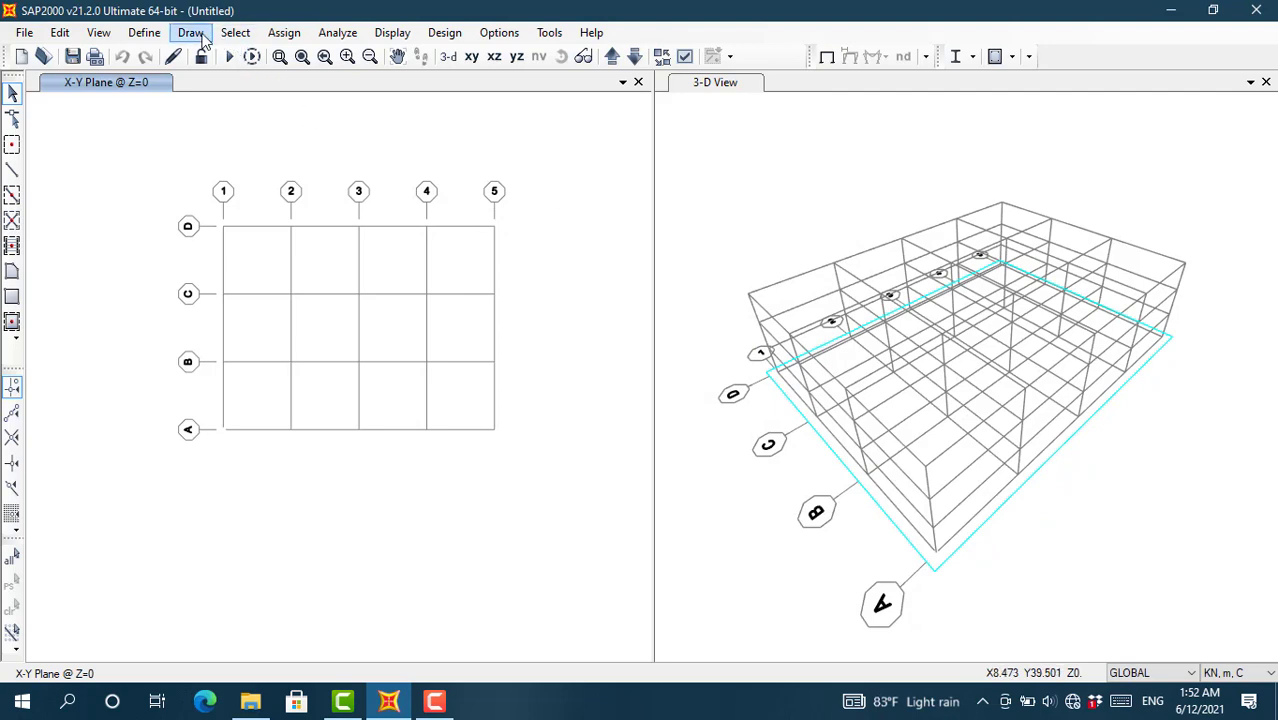
Step: Create a new rectangular concrete frame section and name it B 600X400
{"action": "left_click", "coordinate": [144, 33]}
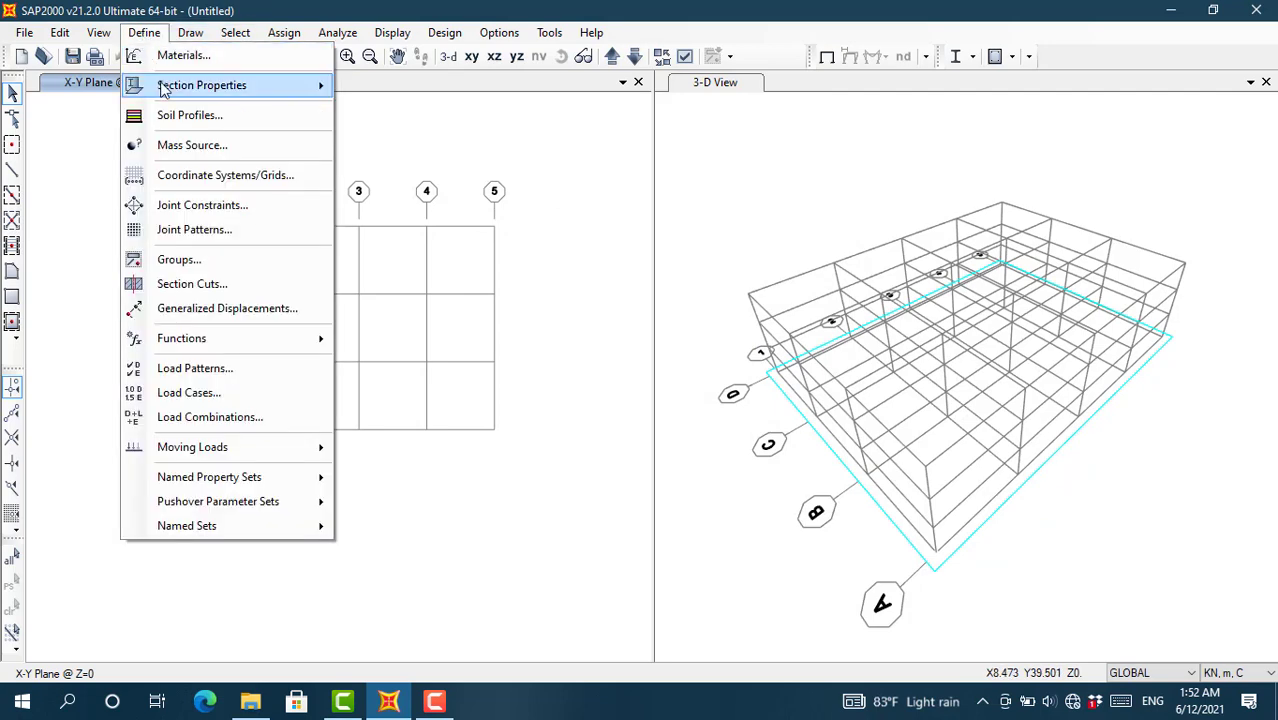
{"action": "mouse_move", "coordinate": [163, 90]}
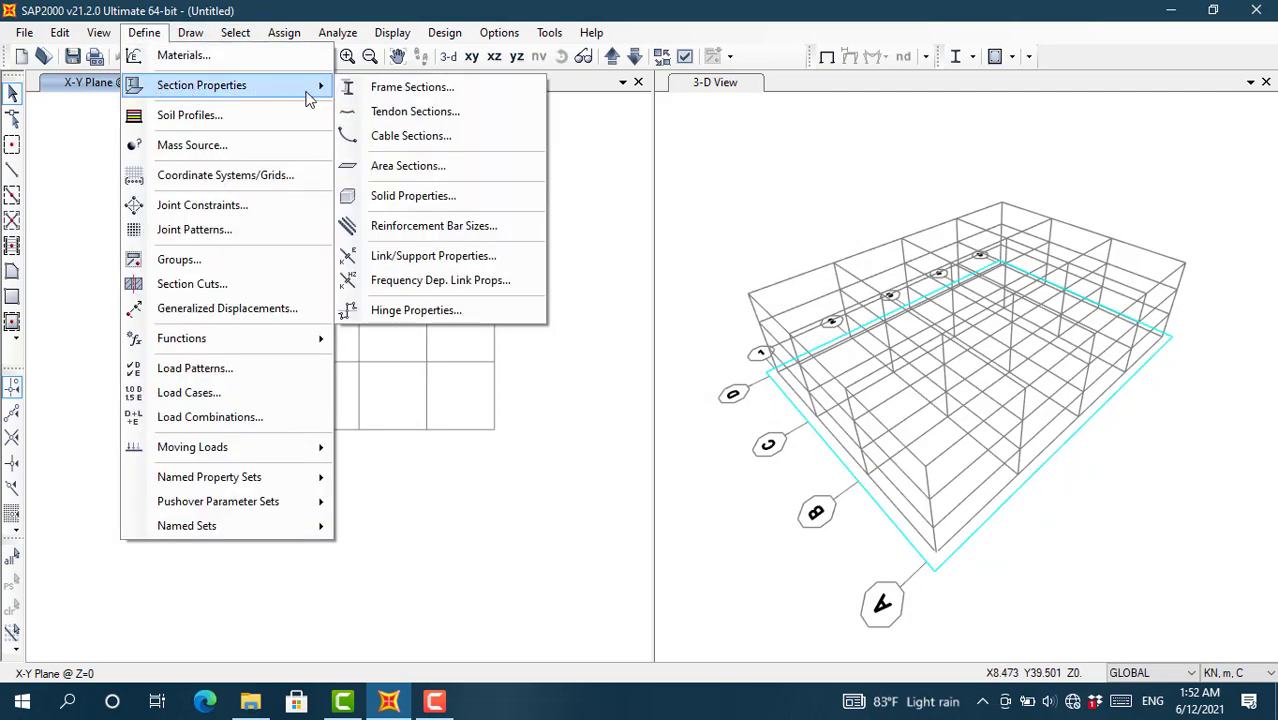
{"action": "left_click", "coordinate": [433, 92]}
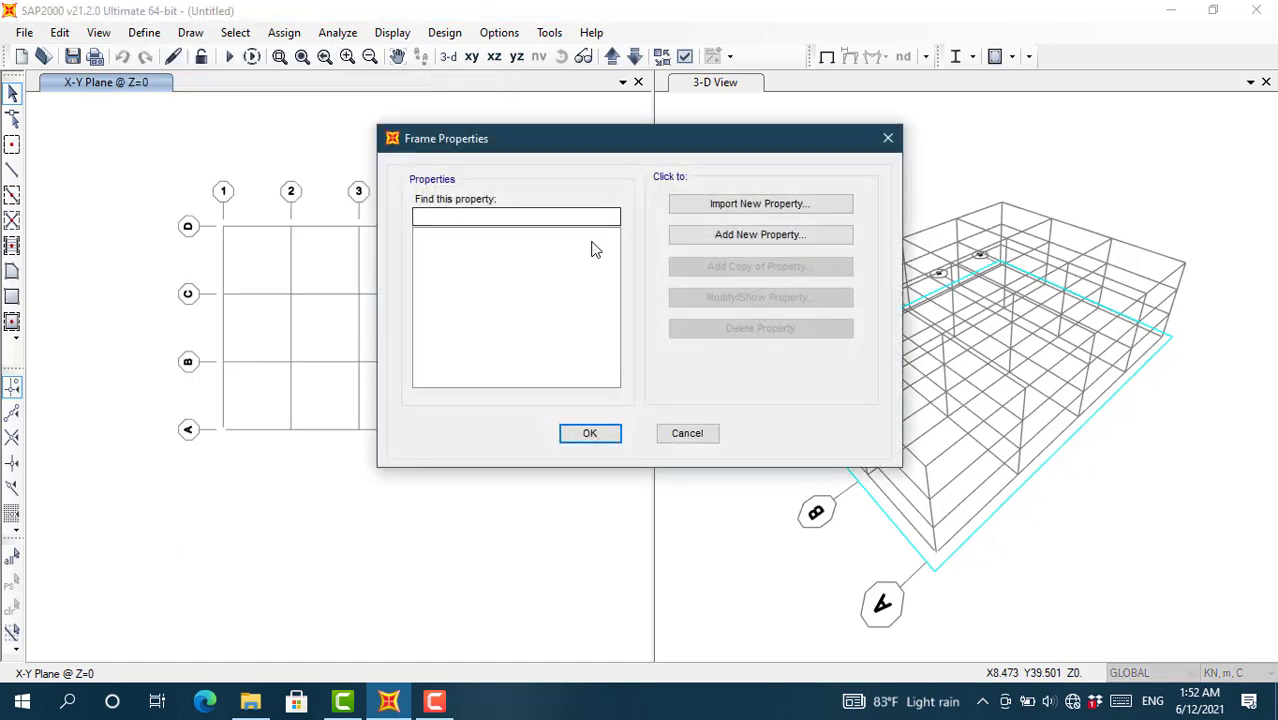
{"action": "left_click", "coordinate": [760, 241]}
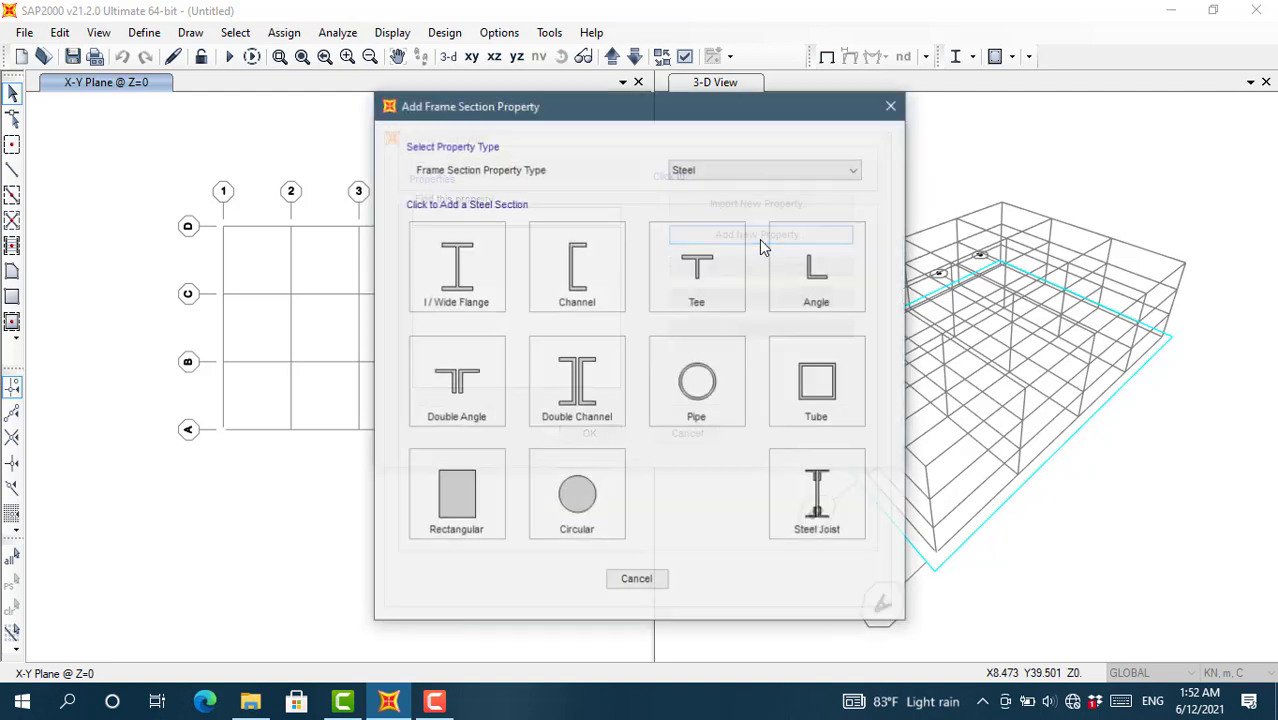
{"action": "left_click", "coordinate": [720, 172]}
{"action": "left_click", "coordinate": [700, 213]}
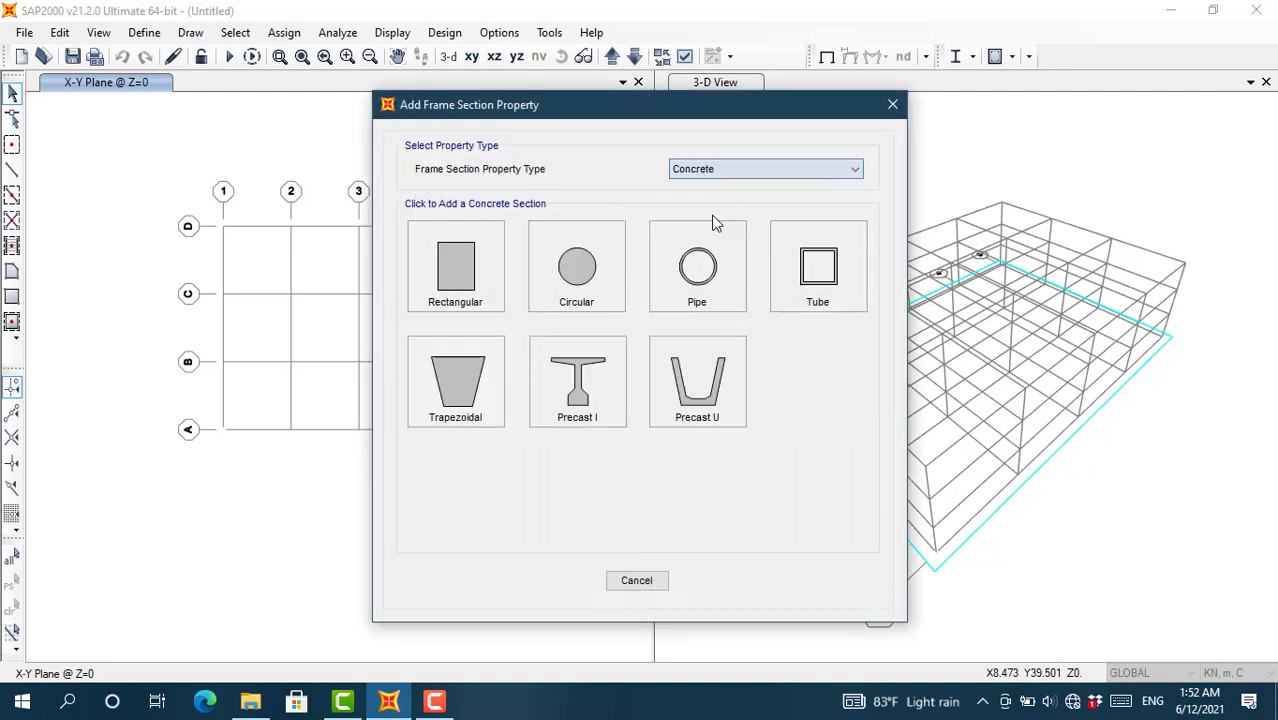
{"action": "left_click", "coordinate": [478, 283]}
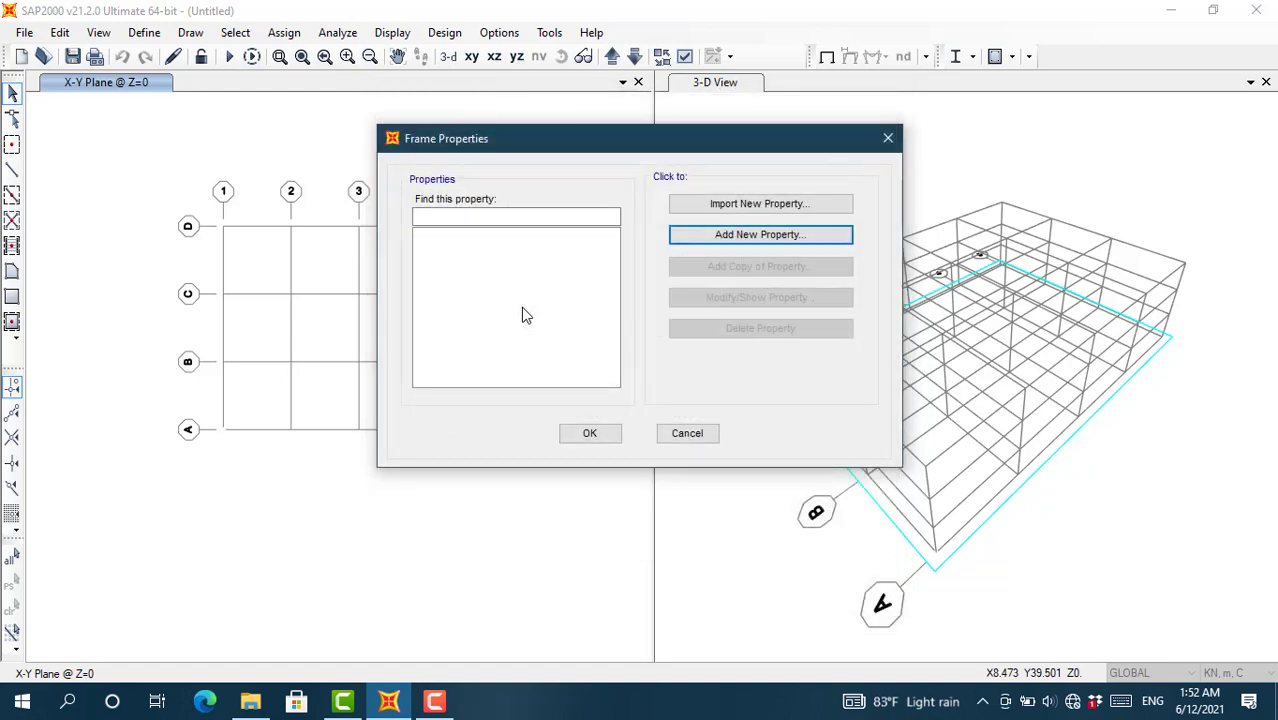
{"action": "left_click_drag", "start_coordinate": [566, 185], "coordinate": [527, 185]}
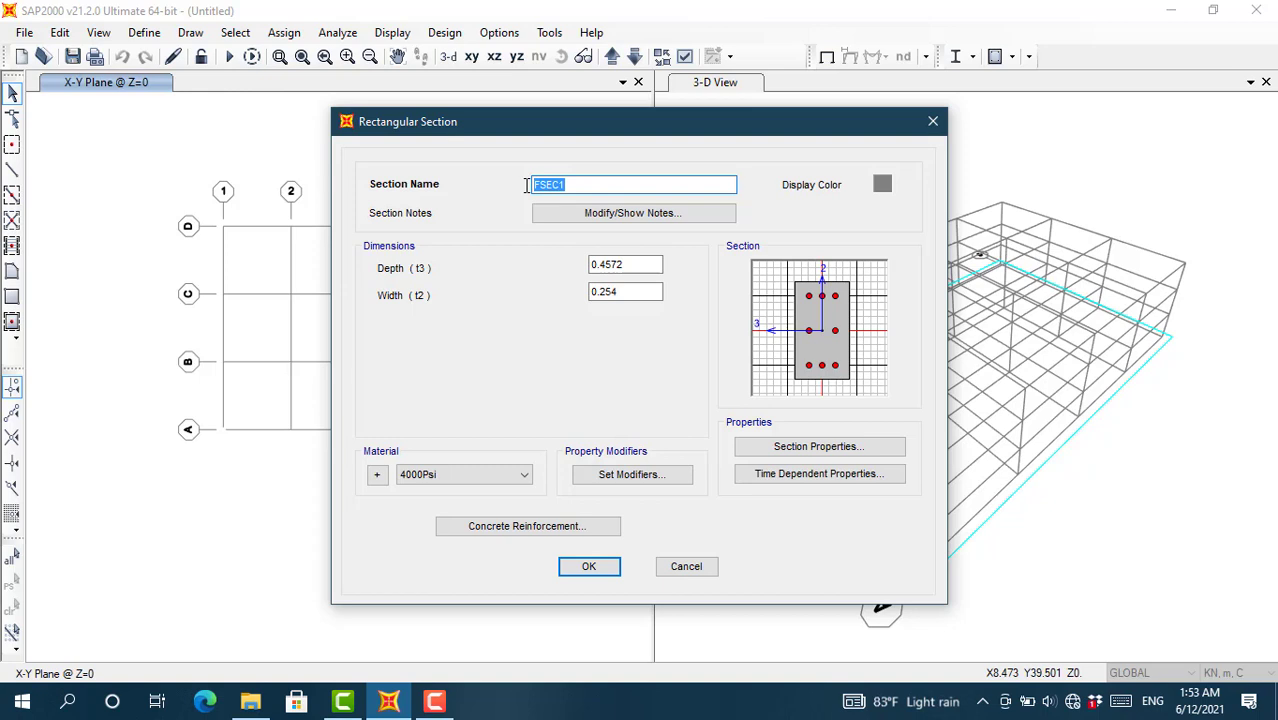
{"action": "type", "text": "B 6"}
{"action": "type", "text": "00X400"}
Step: Give section B 600X400 a depth of 0.6 m, a width of 0.4 m and material C30/37, and accept it
{"action": "left_click_drag", "start_coordinate": [622, 265], "coordinate": [582, 270]}
{"action": "type", "text": "0."}
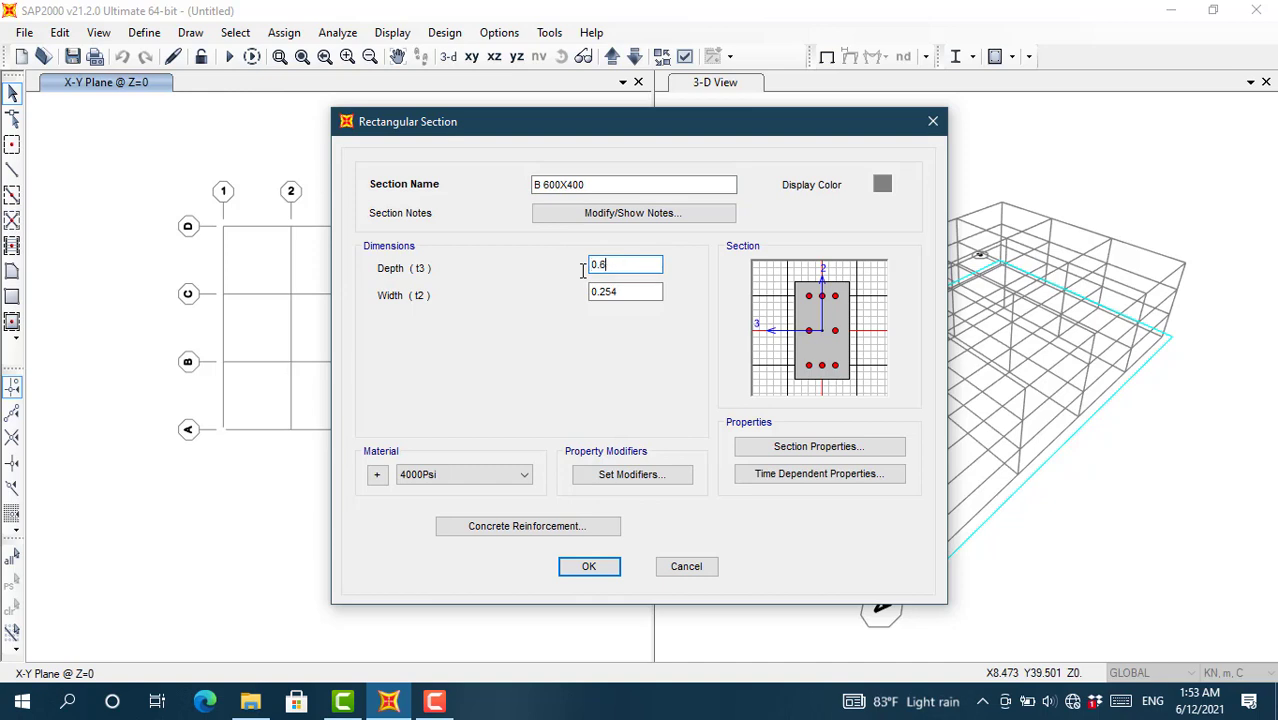
{"action": "type", "text": "6"}
{"action": "left_click_drag", "start_coordinate": [641, 292], "coordinate": [561, 294]}
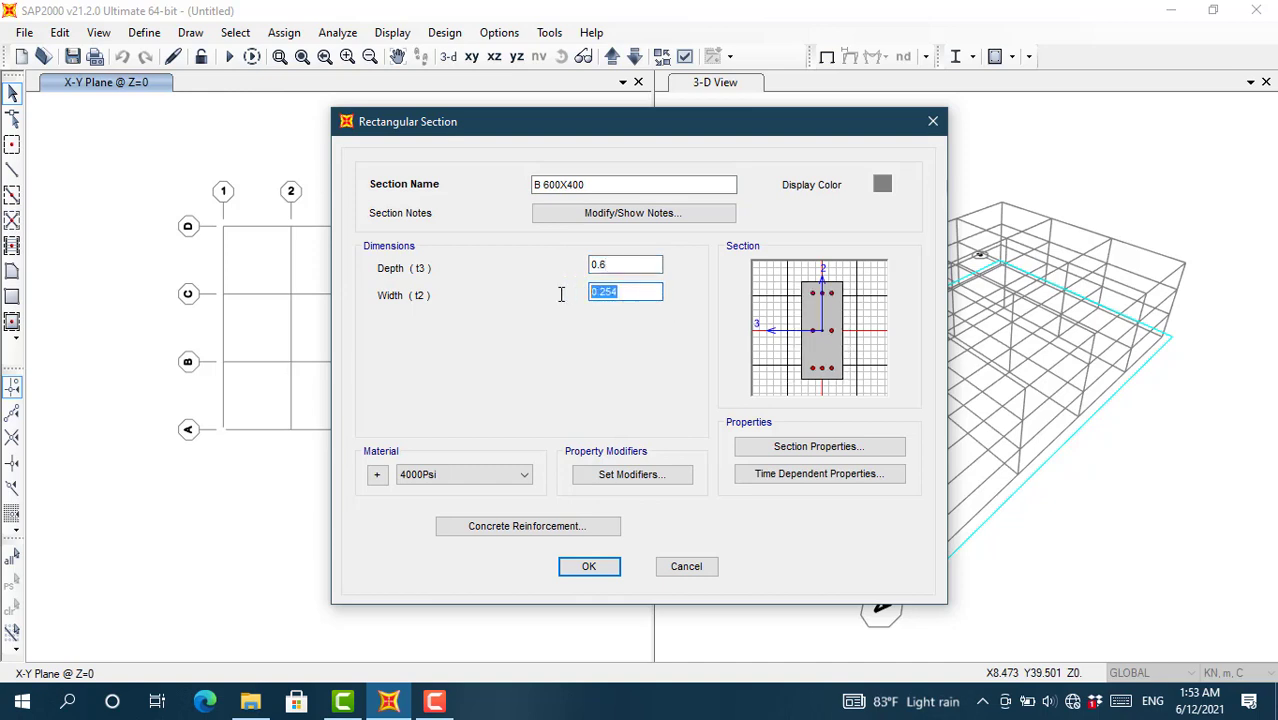
{"action": "type", "text": "0"}
{"action": "left_click", "coordinate": [505, 487]}
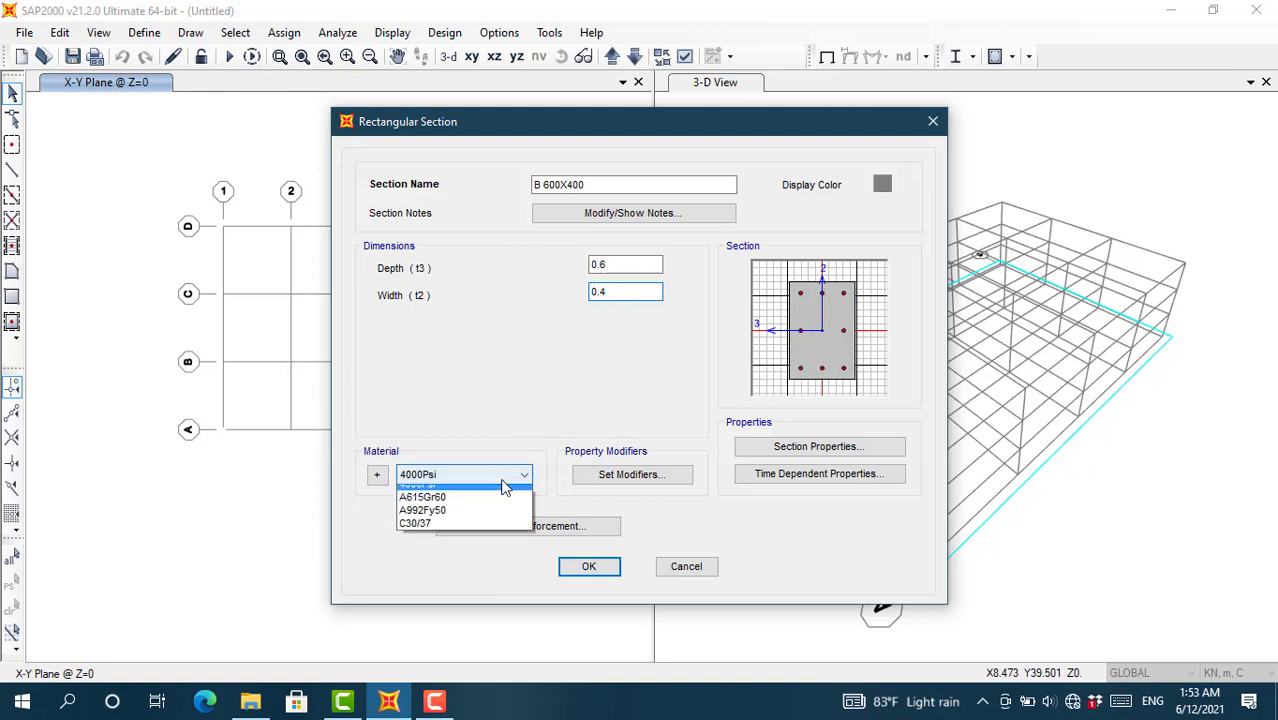
{"action": "left_click", "coordinate": [458, 534]}
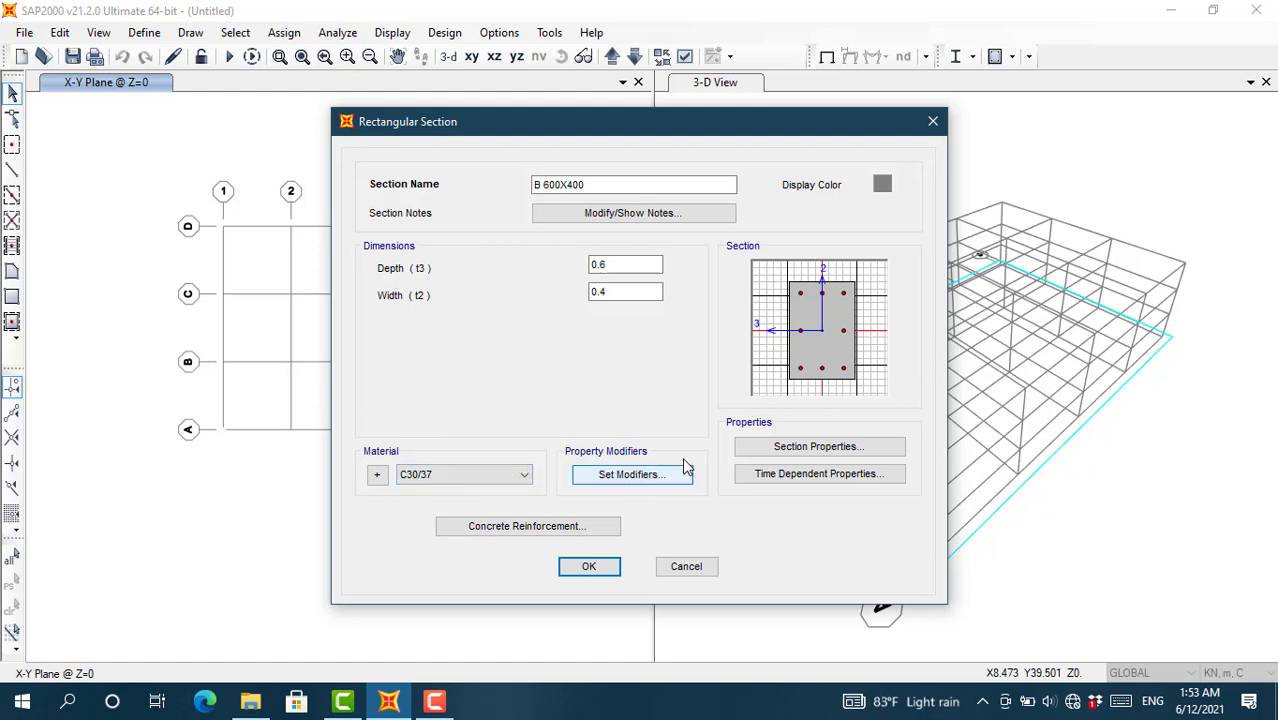
{"action": "left_click", "coordinate": [583, 567]}
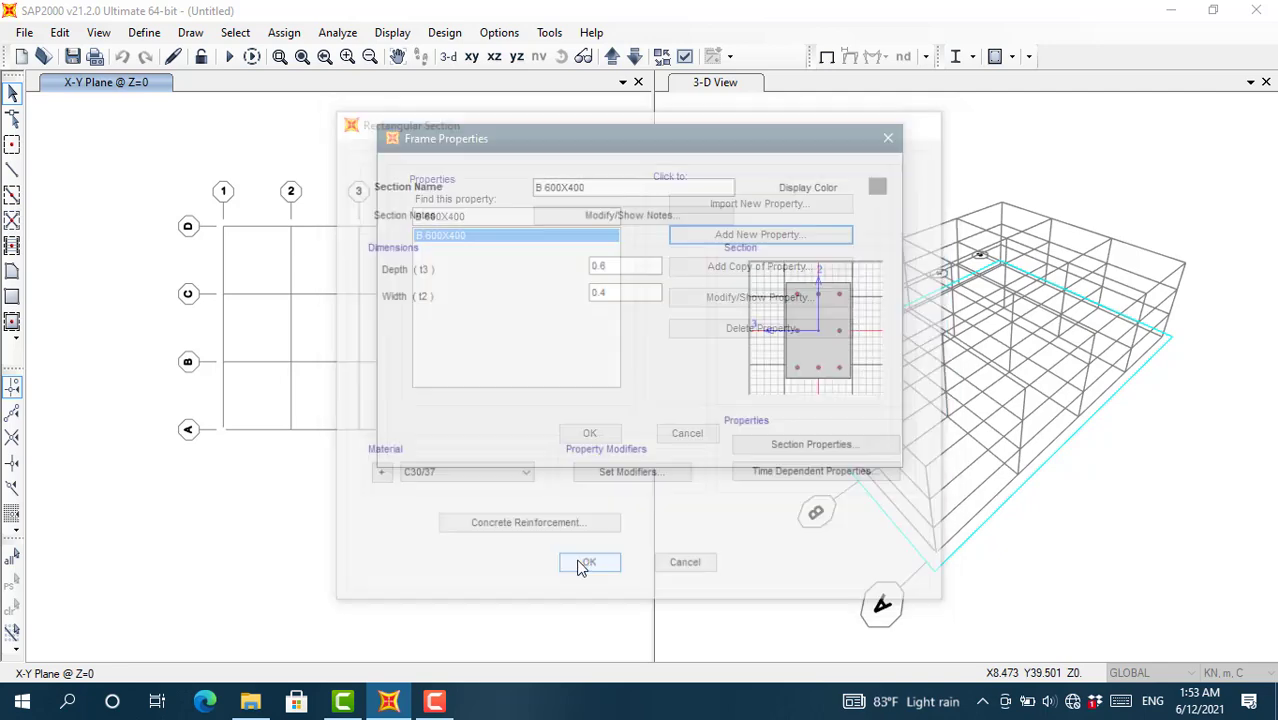
Step: Add a second rectangular concrete frame section and name it C 500X400
{"action": "left_click", "coordinate": [690, 234]}
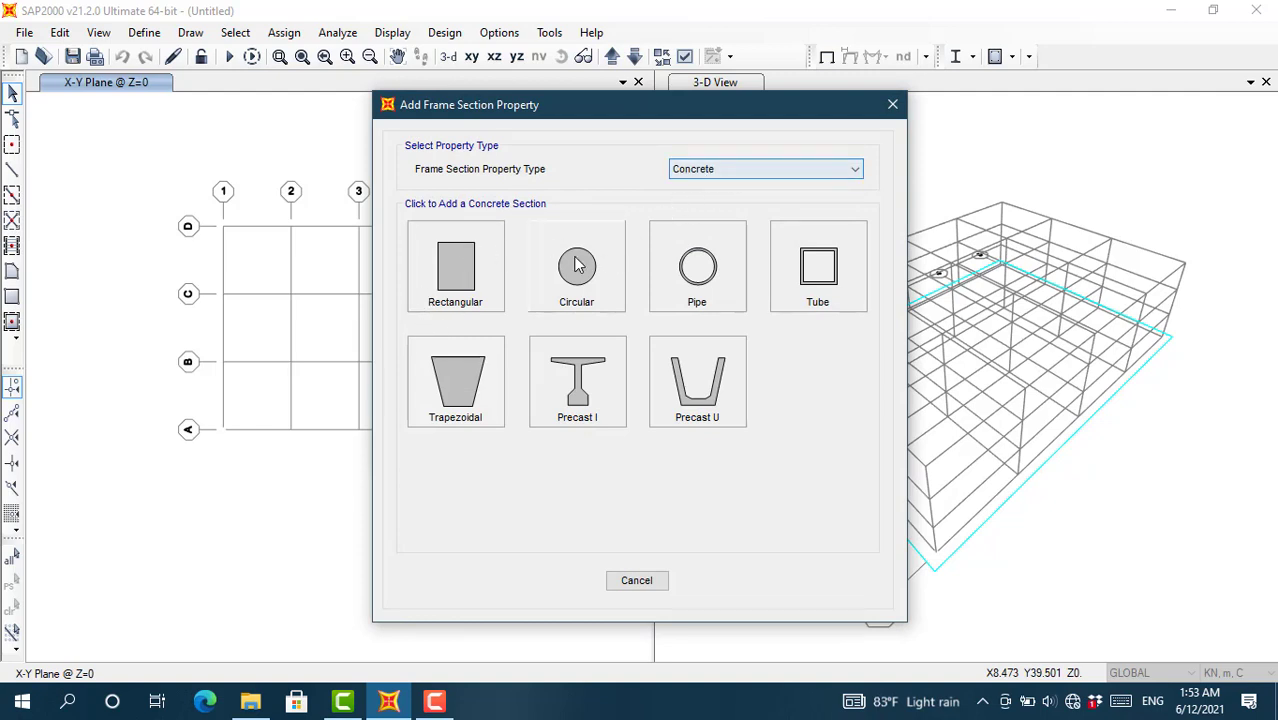
{"action": "left_click", "coordinate": [488, 247]}
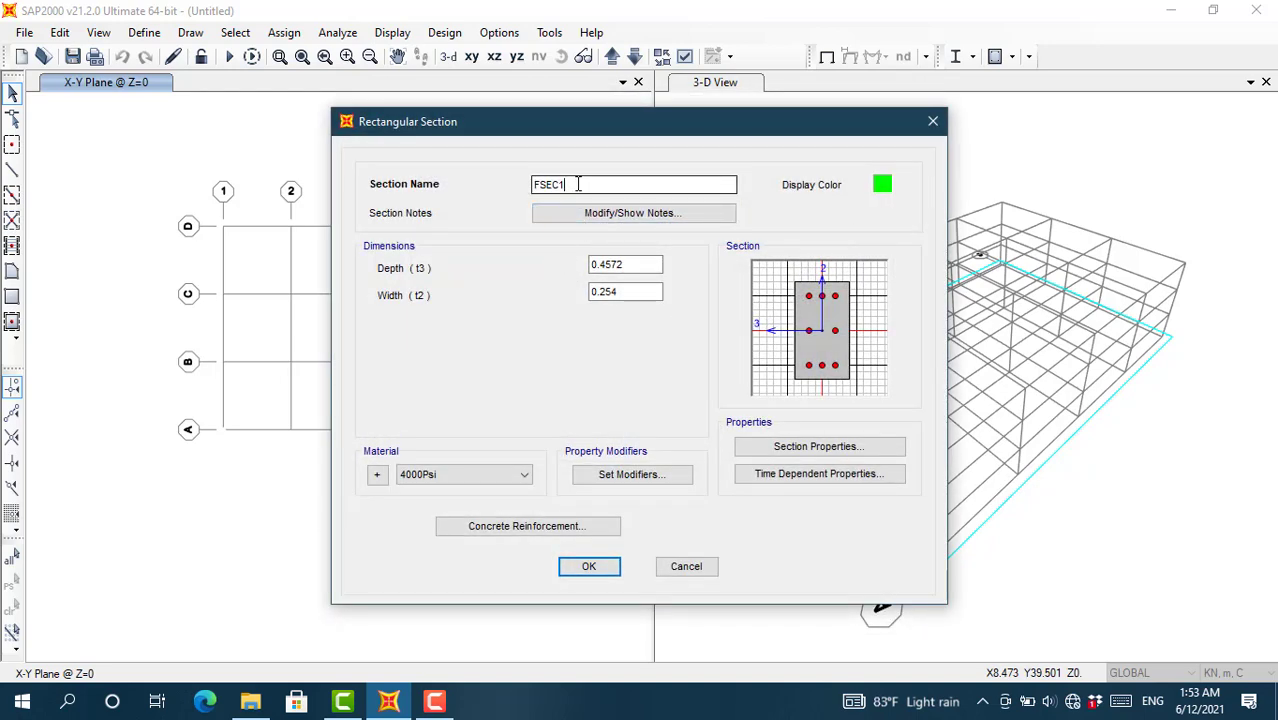
{"action": "left_click_drag", "start_coordinate": [579, 184], "coordinate": [525, 184]}
{"action": "type", "text": "C 500X400"}
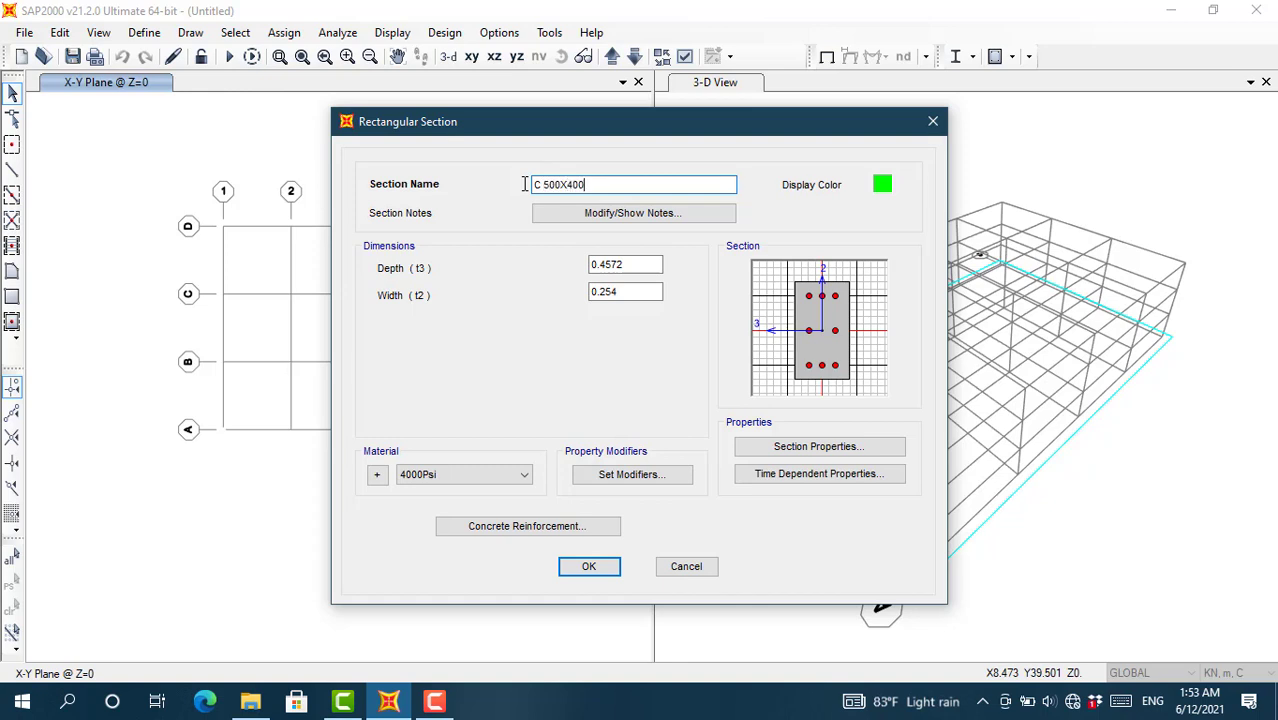
Step: Set the depth of section C 500X400 to 0.5 m and its width to 0.4 m
{"action": "double_click", "coordinate": [590, 268]}
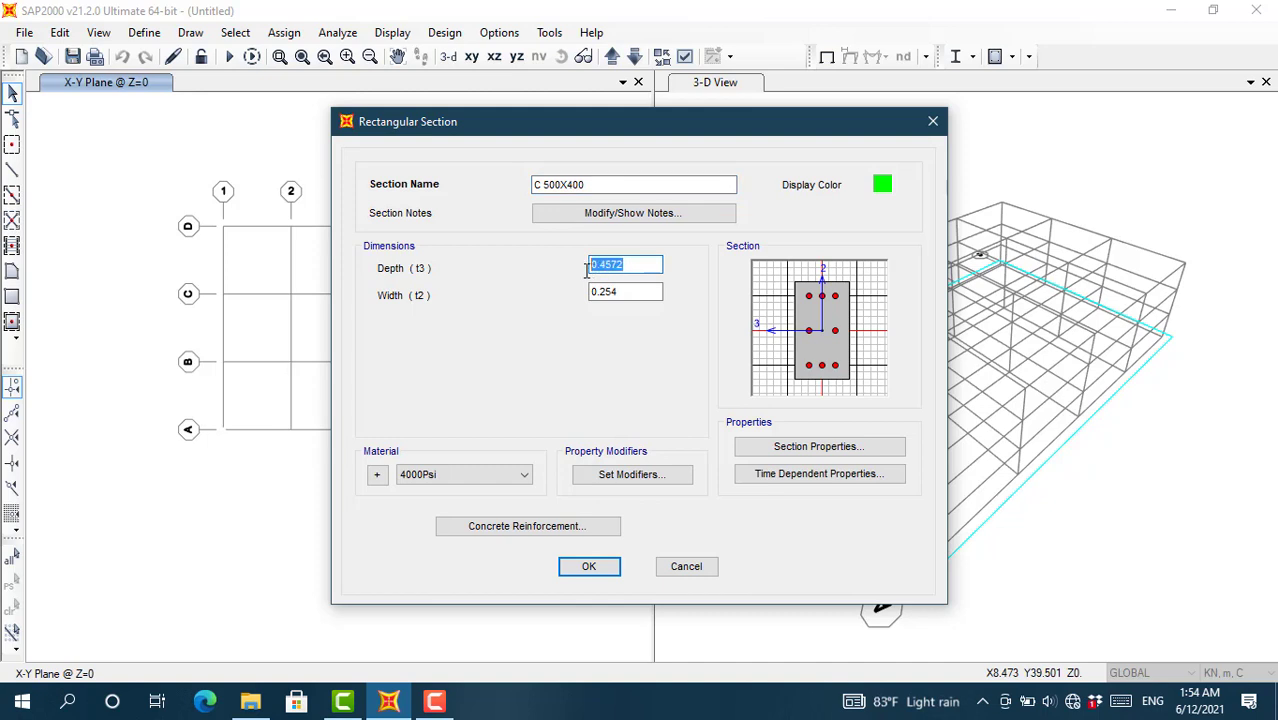
{"action": "type", "text": "0.5"}
{"action": "left_click", "coordinate": [578, 185]}
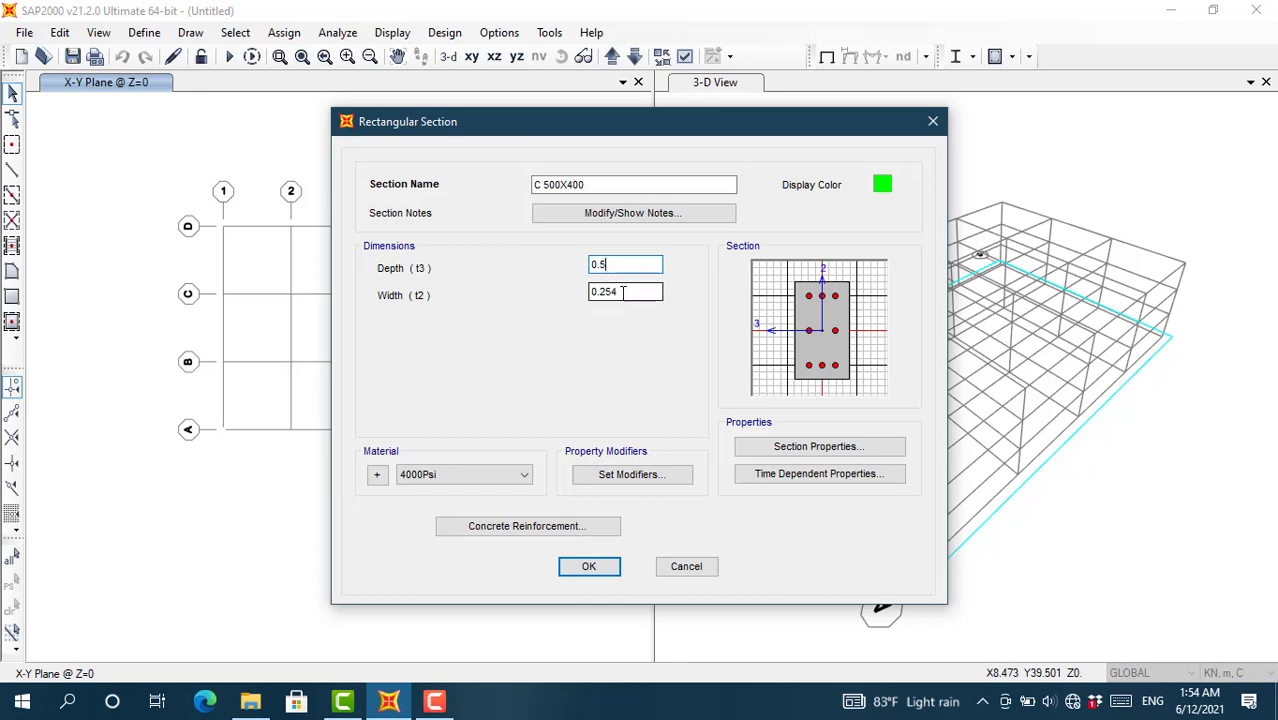
{"action": "left_click_drag", "start_coordinate": [622, 291], "coordinate": [574, 293]}
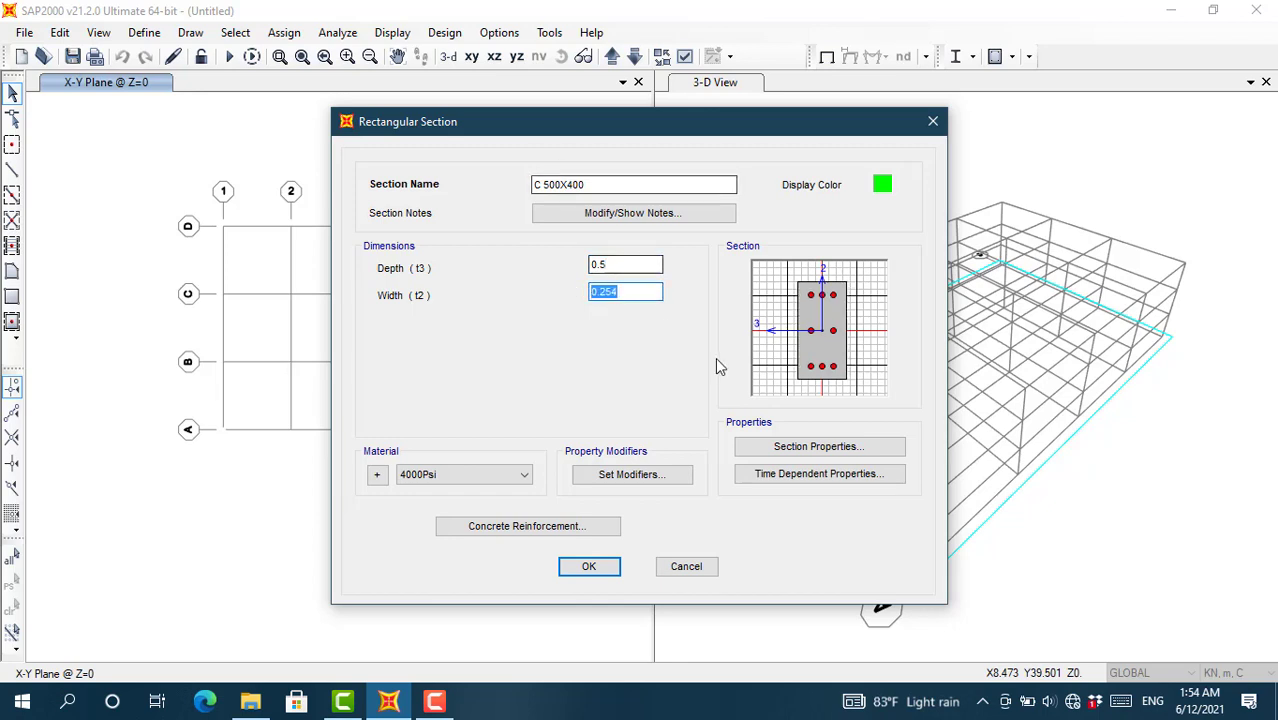
{"action": "type", "text": "0.4"}
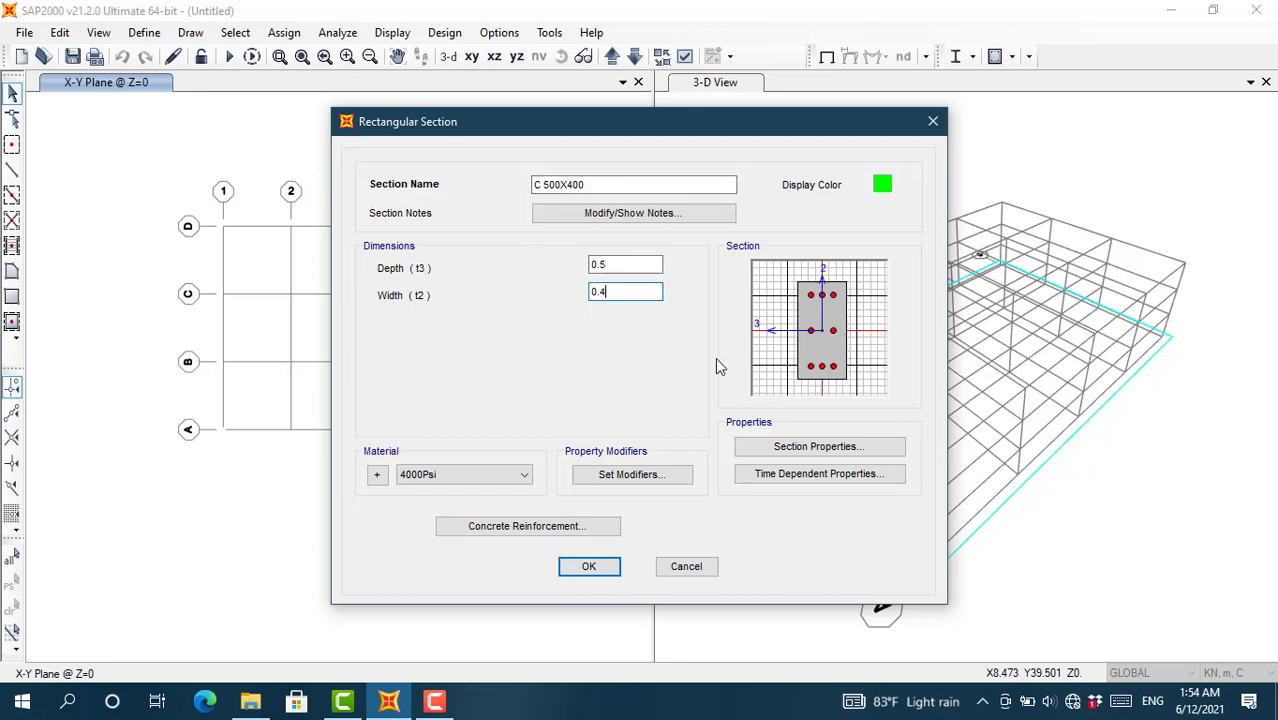
{"action": "left_click", "coordinate": [622, 266]}
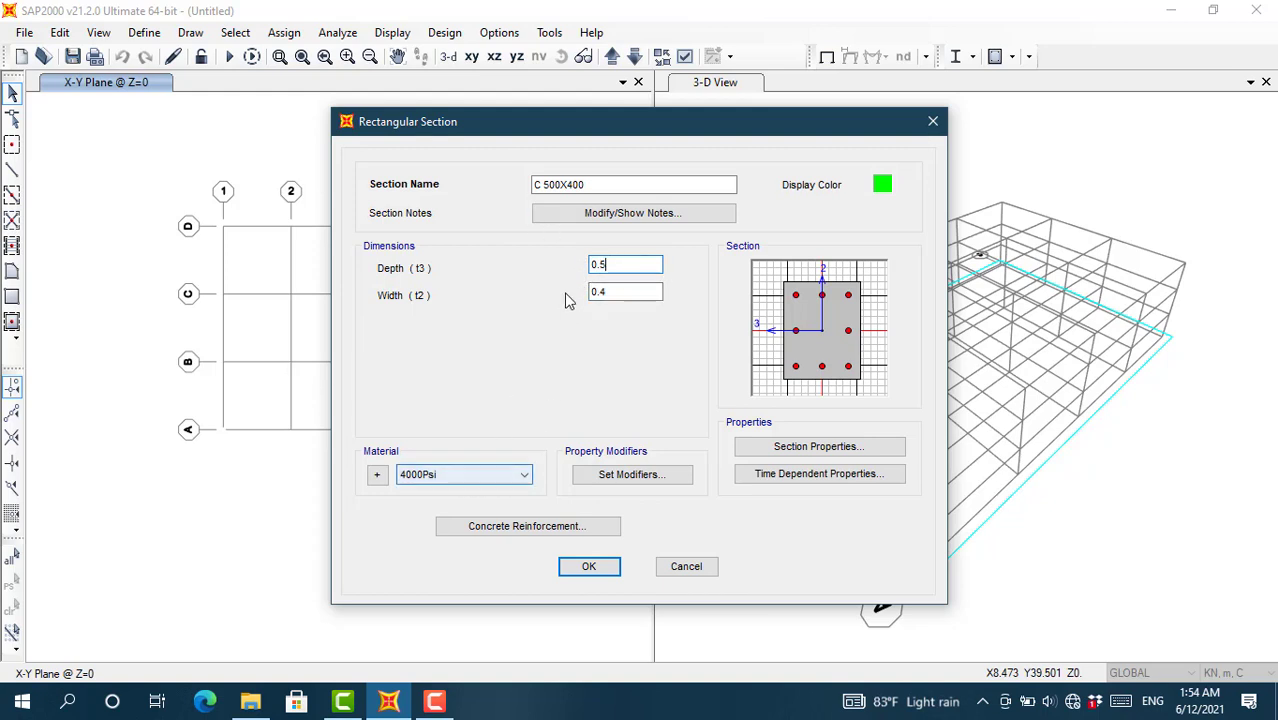
Step: Assign material C30/37 to section C 500X400, accept the section and close the frame properties
{"action": "left_click", "coordinate": [516, 476]}
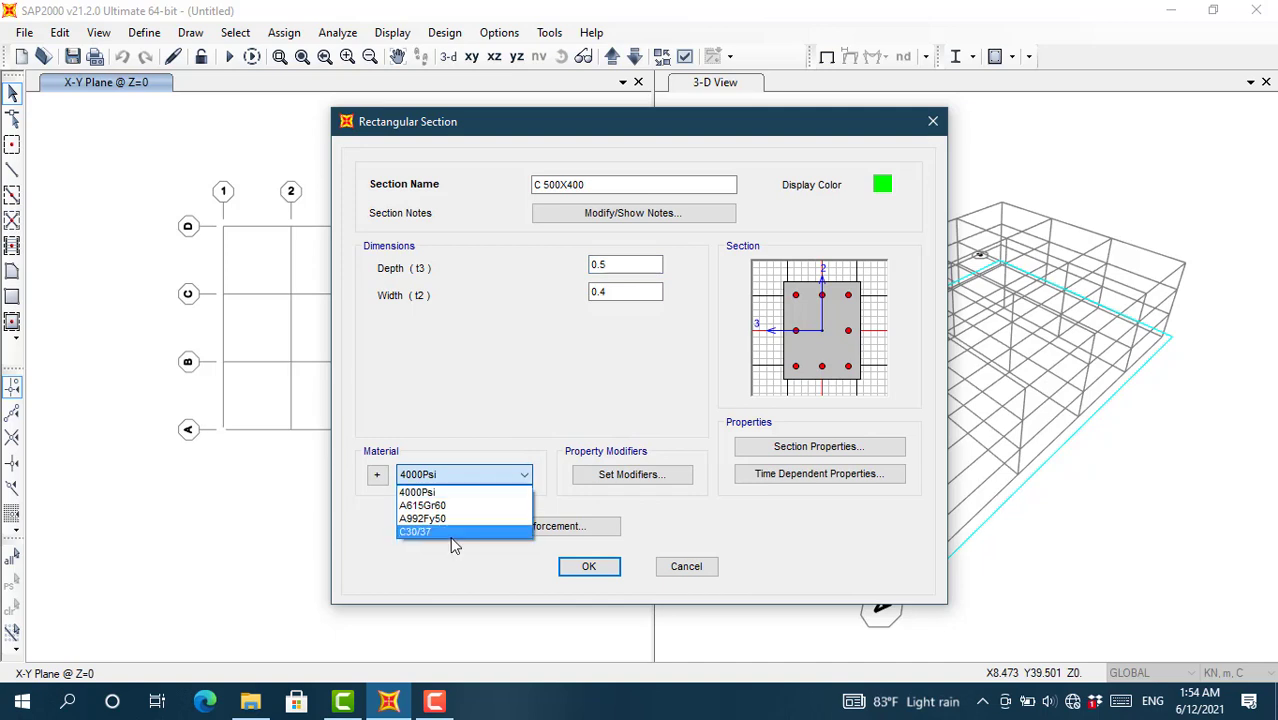
{"action": "left_click", "coordinate": [453, 533]}
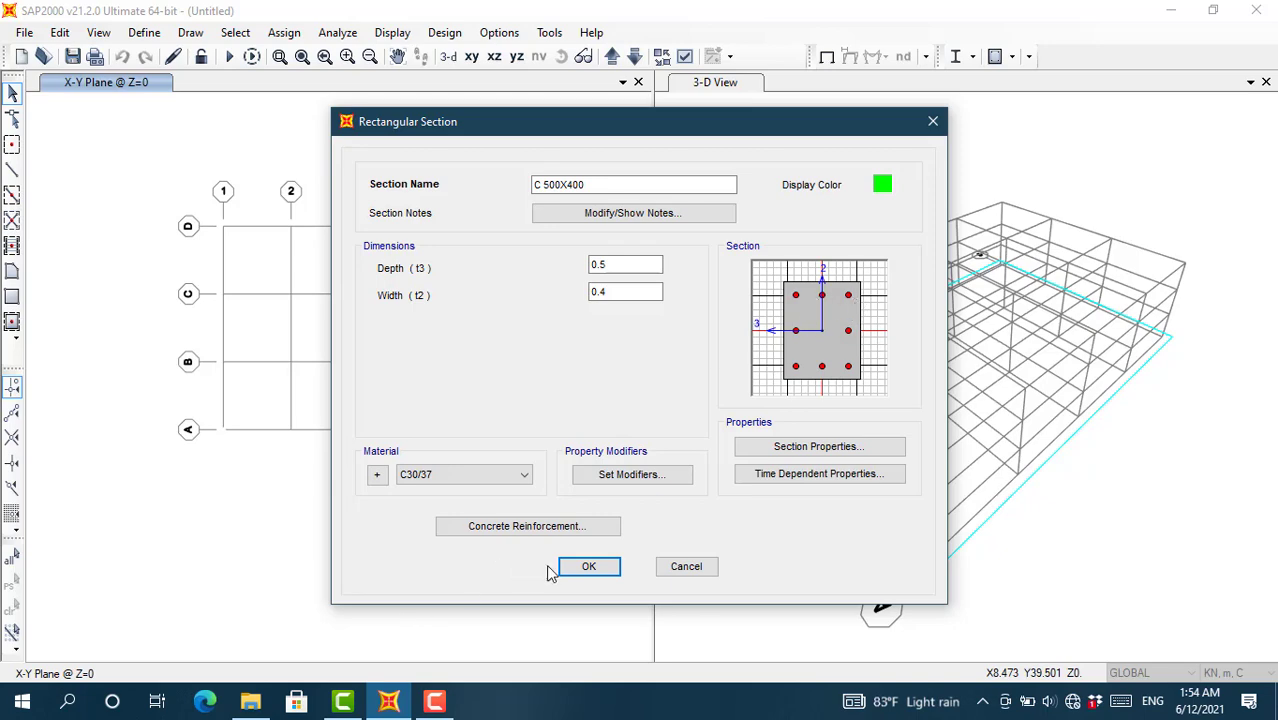
{"action": "left_click", "coordinate": [588, 566]}
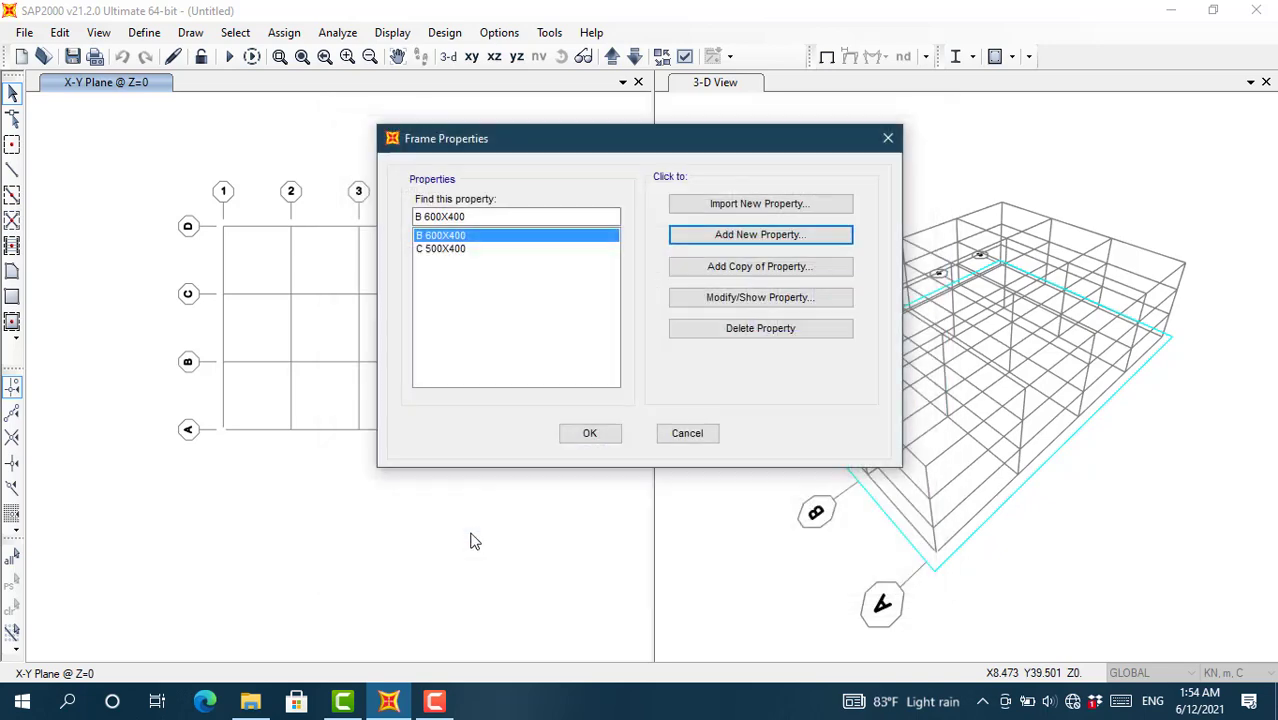
{"action": "left_click", "coordinate": [572, 440]}
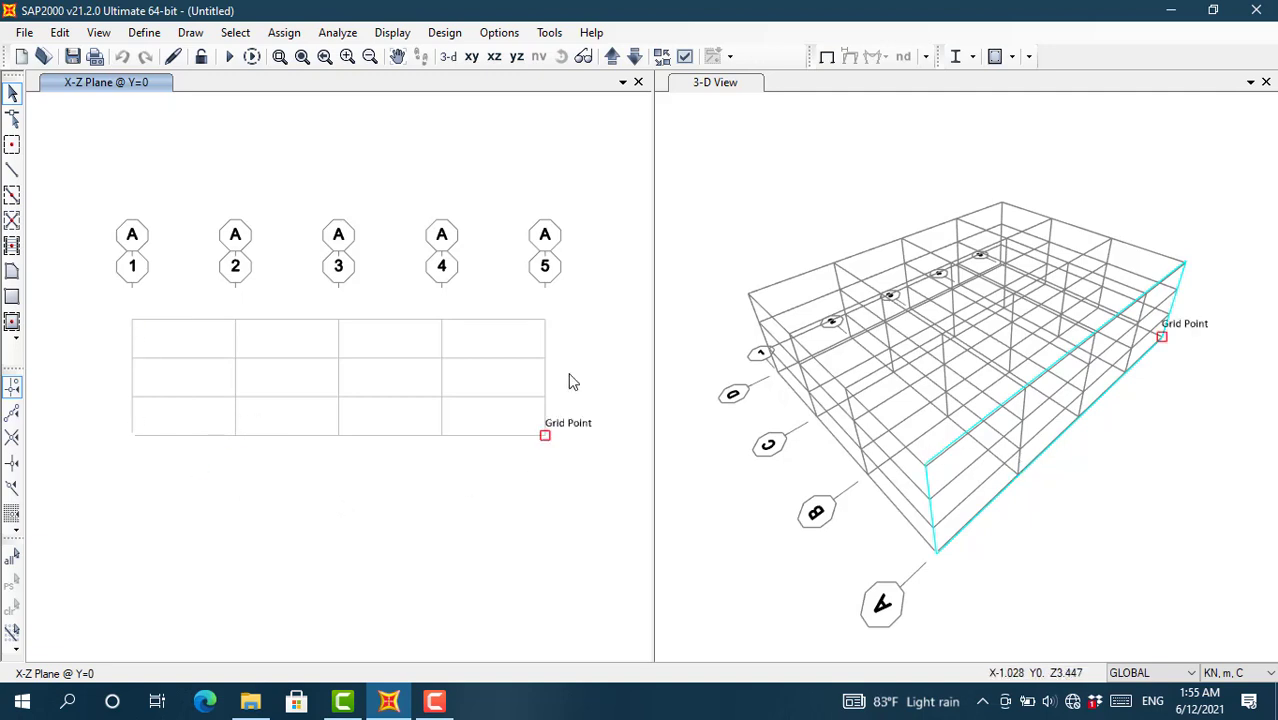
Step: Draw a straight frame column with section C 500X400 at grid line 1 from Z=0 to Z=3 in the Y=0 elevation
{"action": "left_click", "coordinate": [12, 171]}
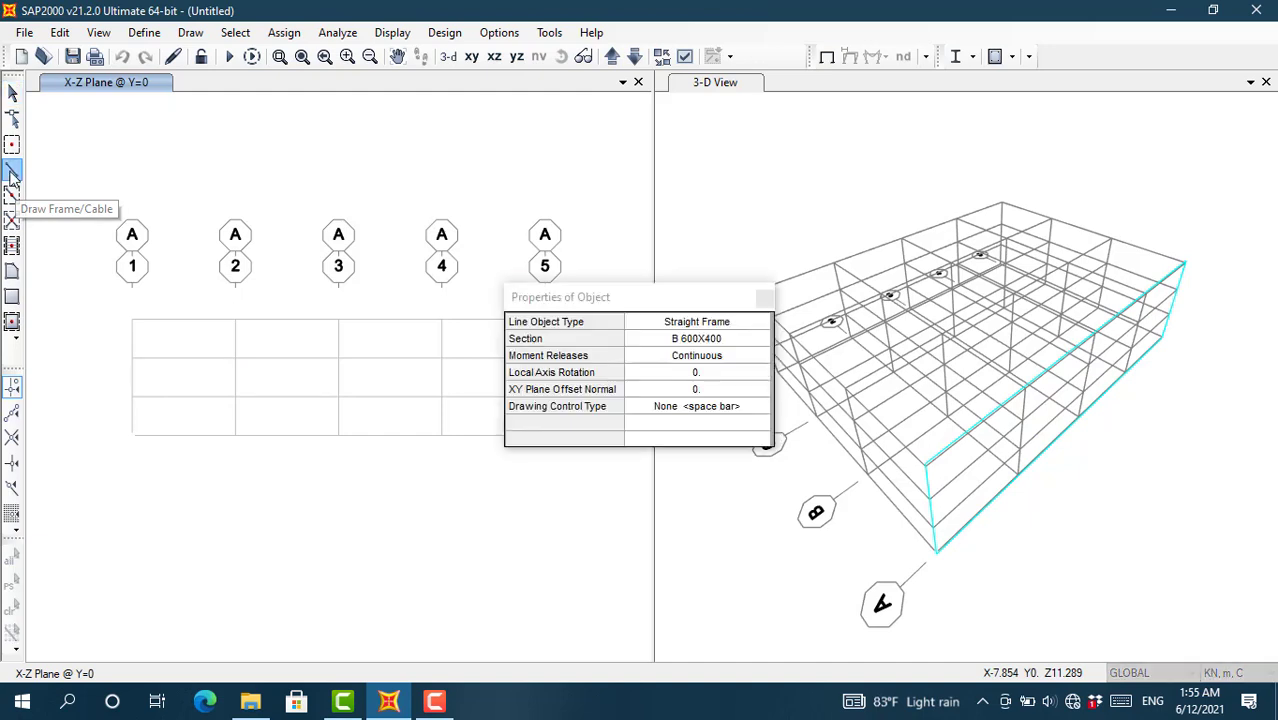
{"action": "left_click", "coordinate": [733, 341]}
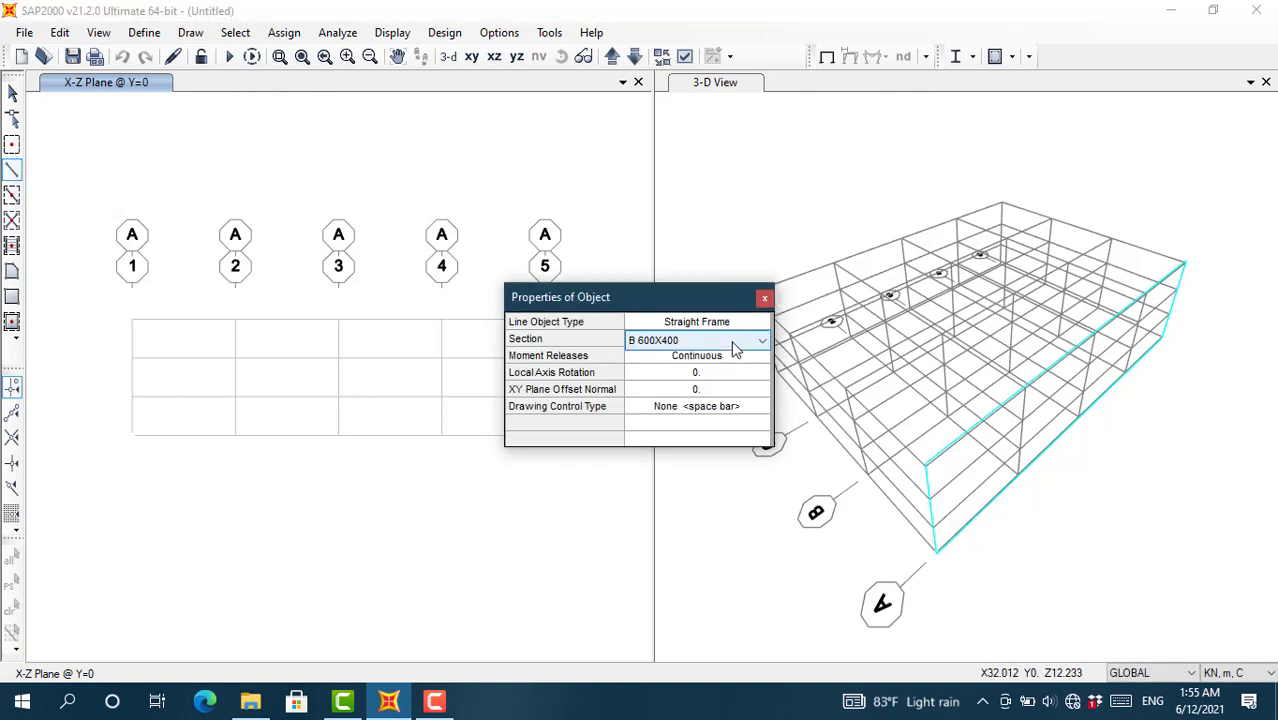
{"action": "left_click", "coordinate": [735, 345]}
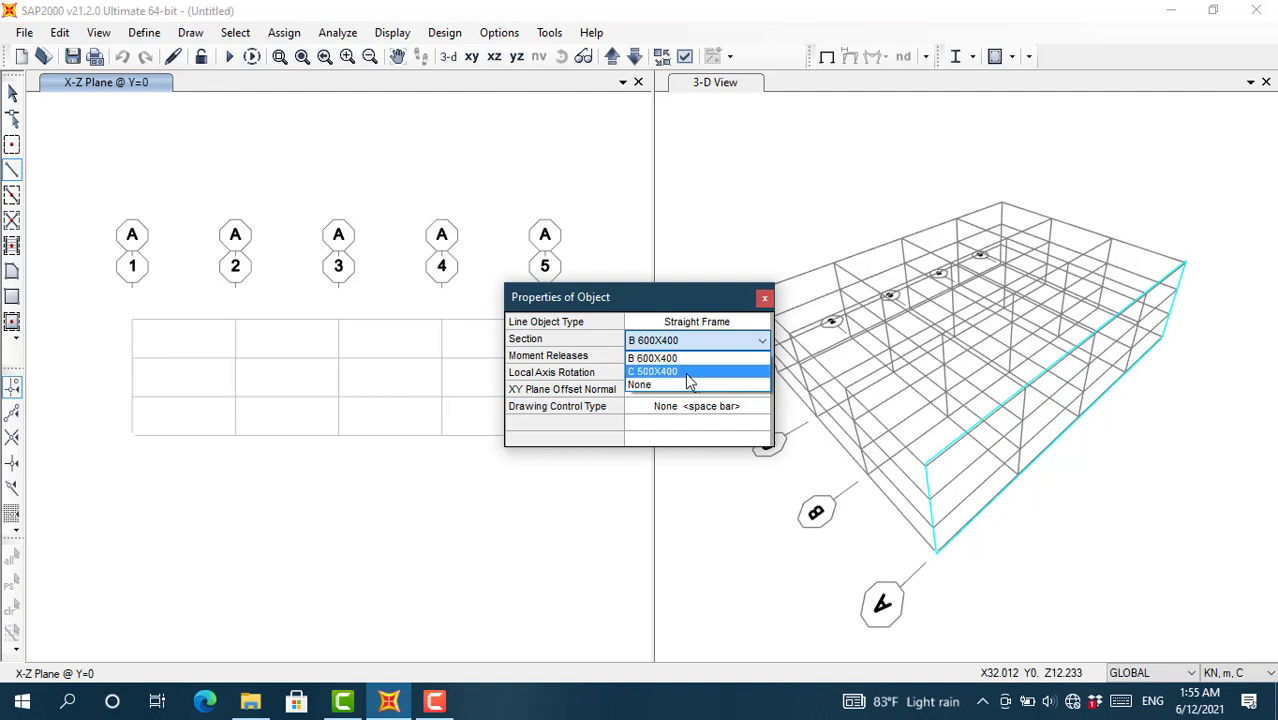
{"action": "left_click", "coordinate": [688, 372]}
{"action": "left_click_drag", "start_coordinate": [688, 300], "coordinate": [846, 197]}
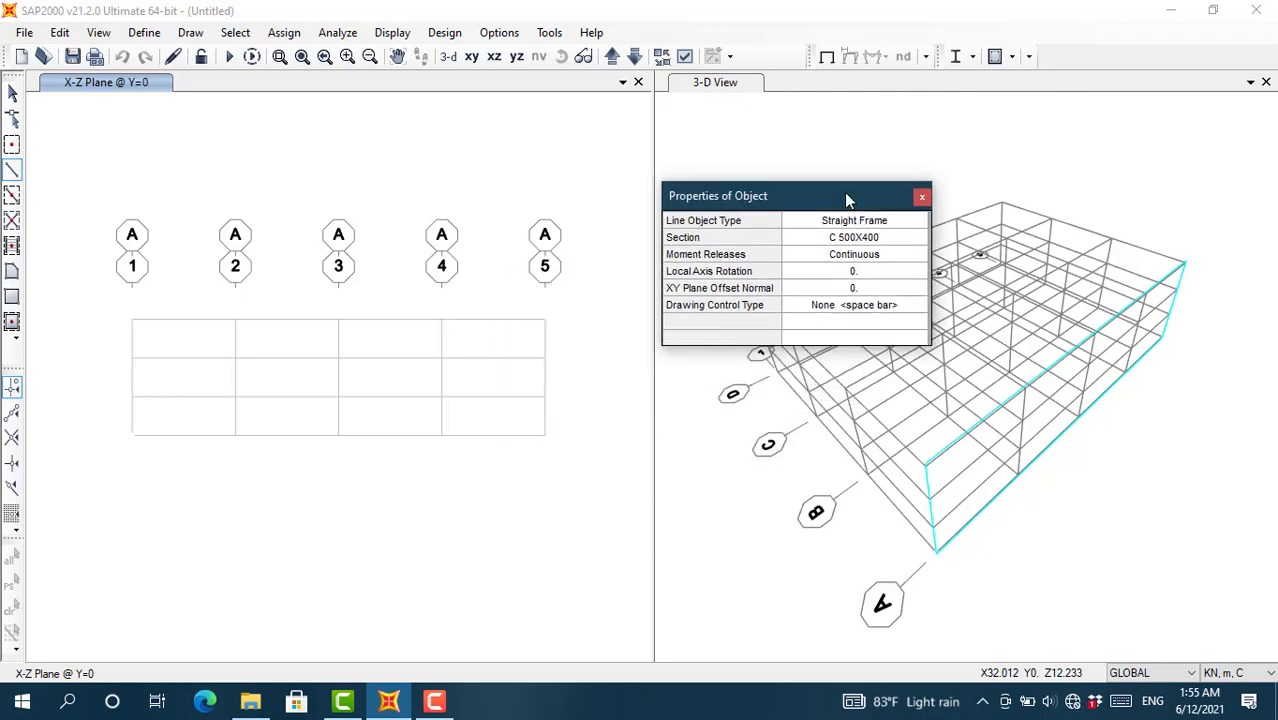
{"action": "left_click", "coordinate": [131, 437]}
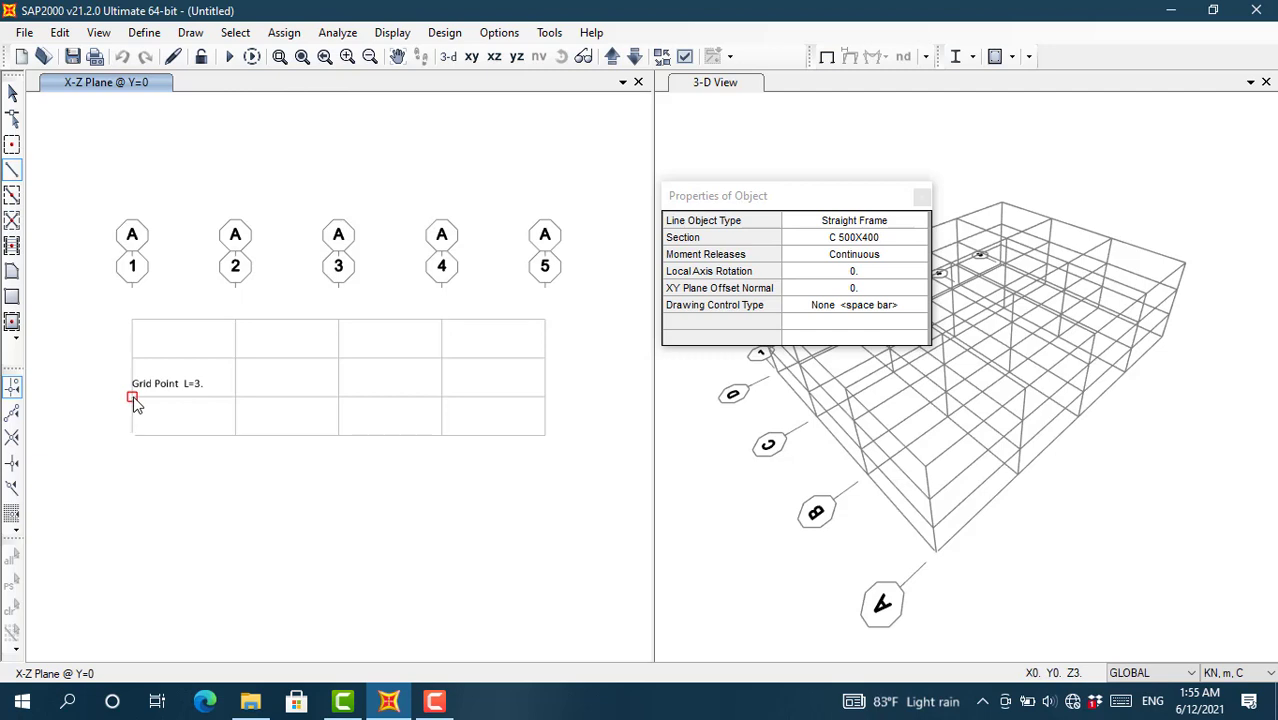
{"action": "left_click", "coordinate": [132, 398]}
{"action": "right_click", "coordinate": [132, 396]}
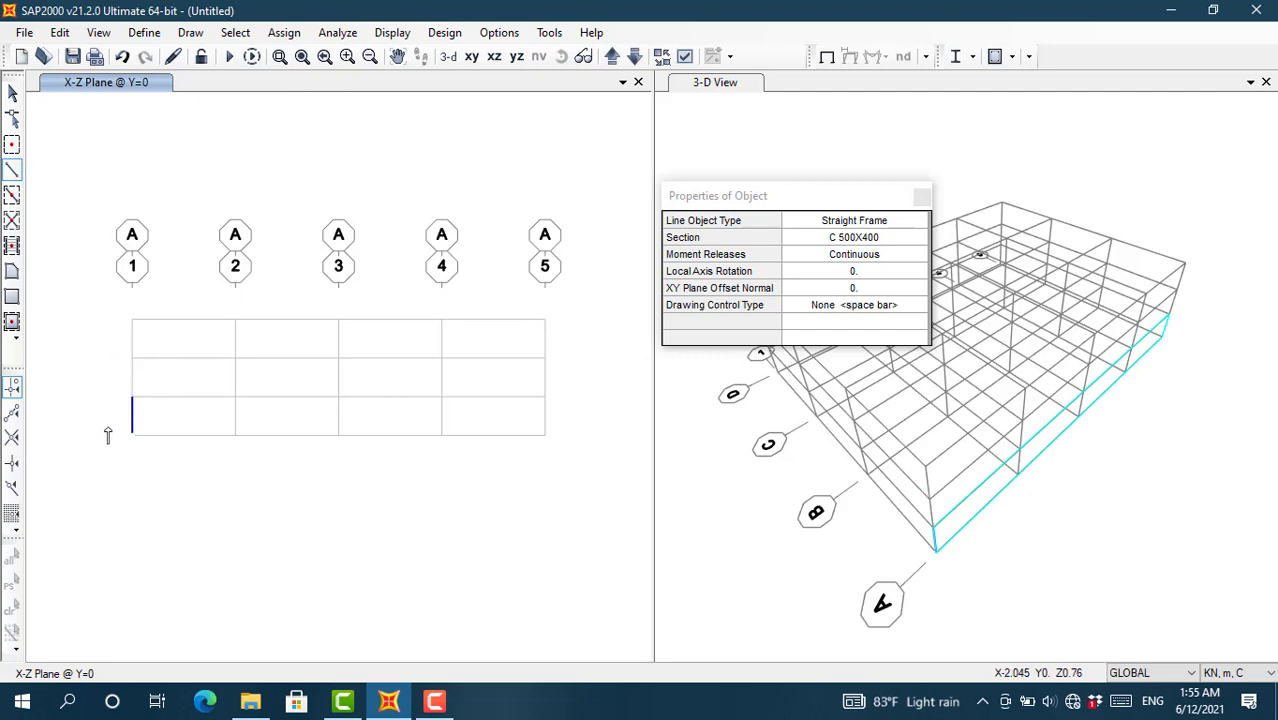
Step: Draw the ground-storey C 500X400 columns at grid lines 2, 3, 4 and 5 up to Z=3, and end frame drawing
{"action": "left_click", "coordinate": [235, 436]}
{"action": "left_click", "coordinate": [235, 398]}
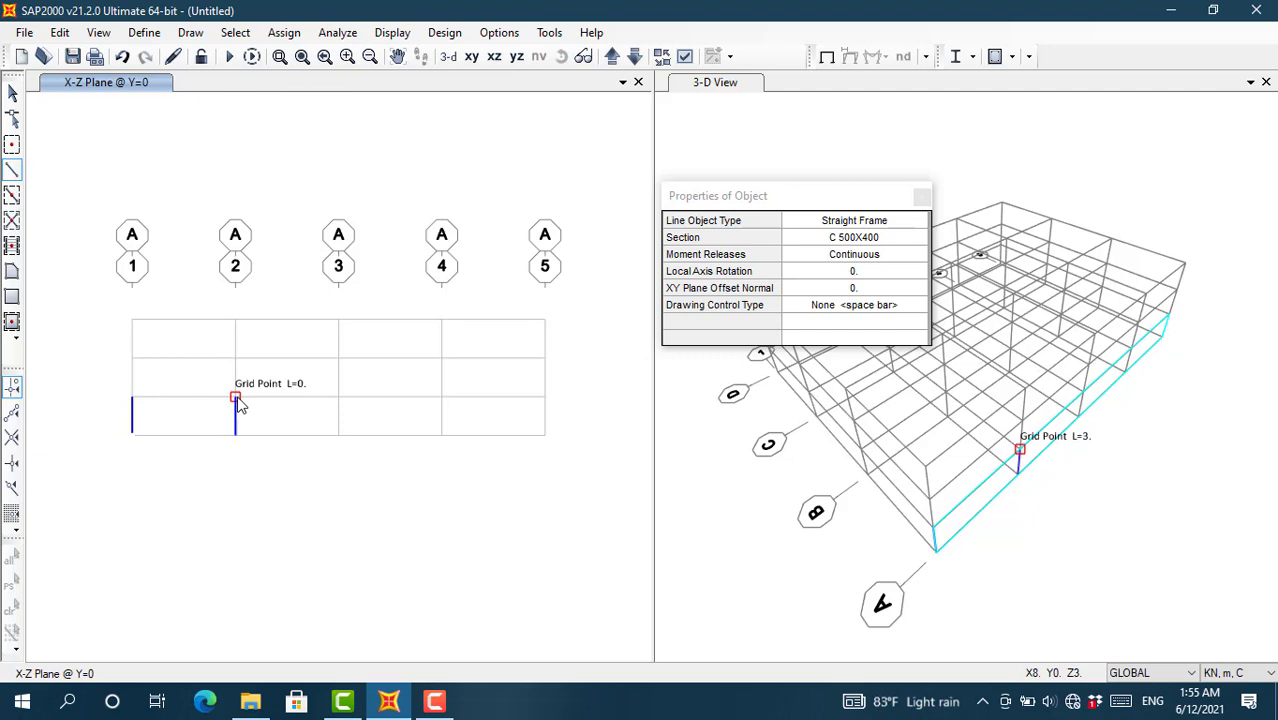
{"action": "right_click", "coordinate": [236, 398]}
{"action": "left_click", "coordinate": [339, 437]}
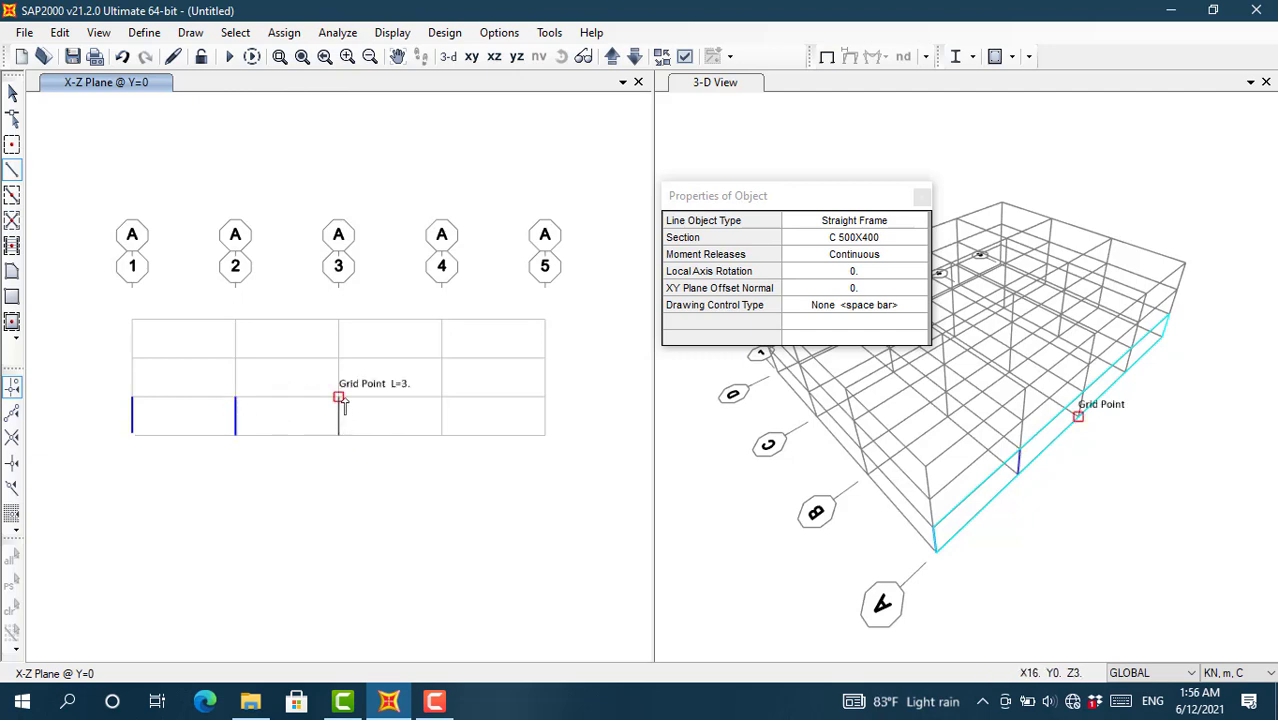
{"action": "left_click", "coordinate": [338, 398]}
{"action": "left_click", "coordinate": [441, 437]}
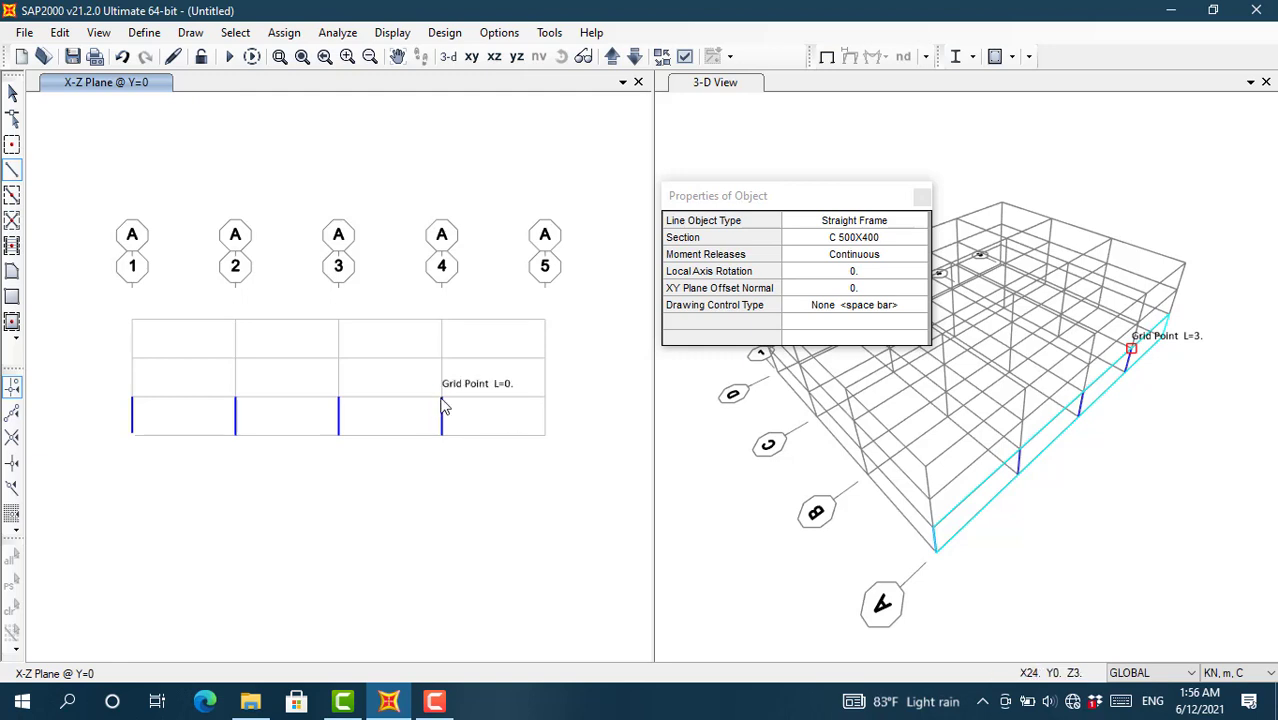
{"action": "left_click", "coordinate": [545, 434]}
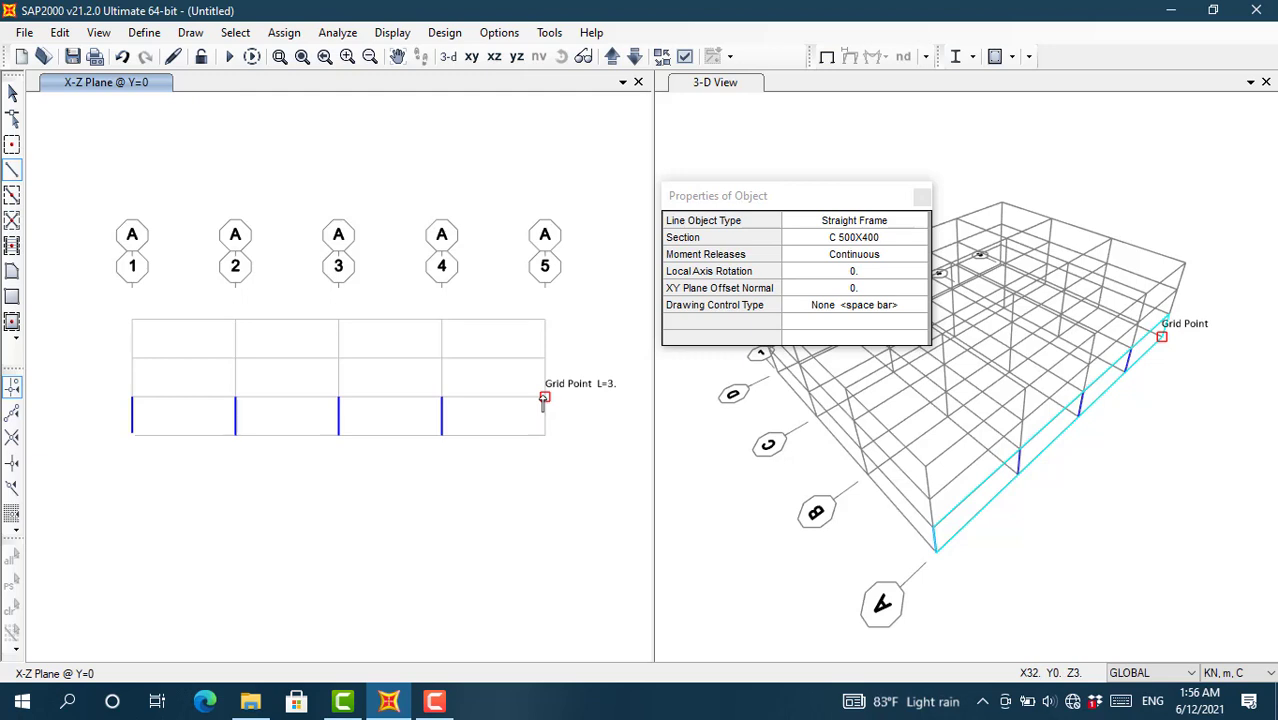
{"action": "left_click", "coordinate": [545, 398]}
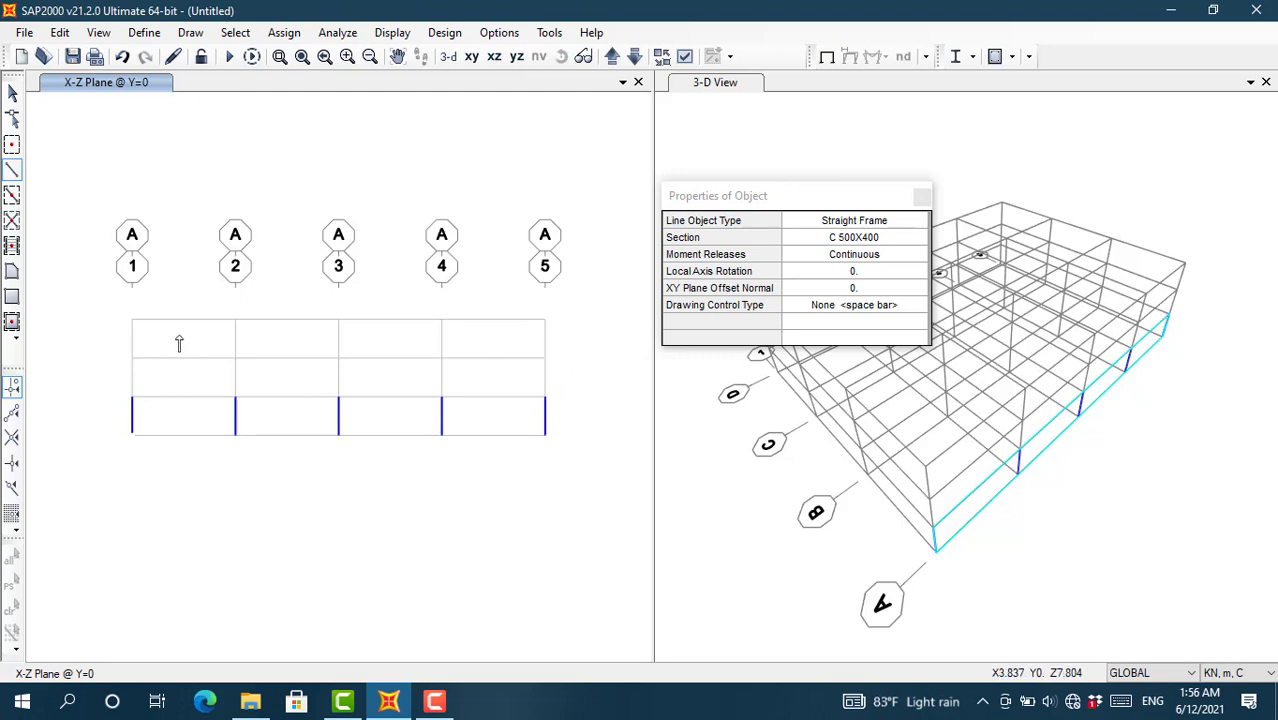
{"action": "left_click", "coordinate": [12, 96]}
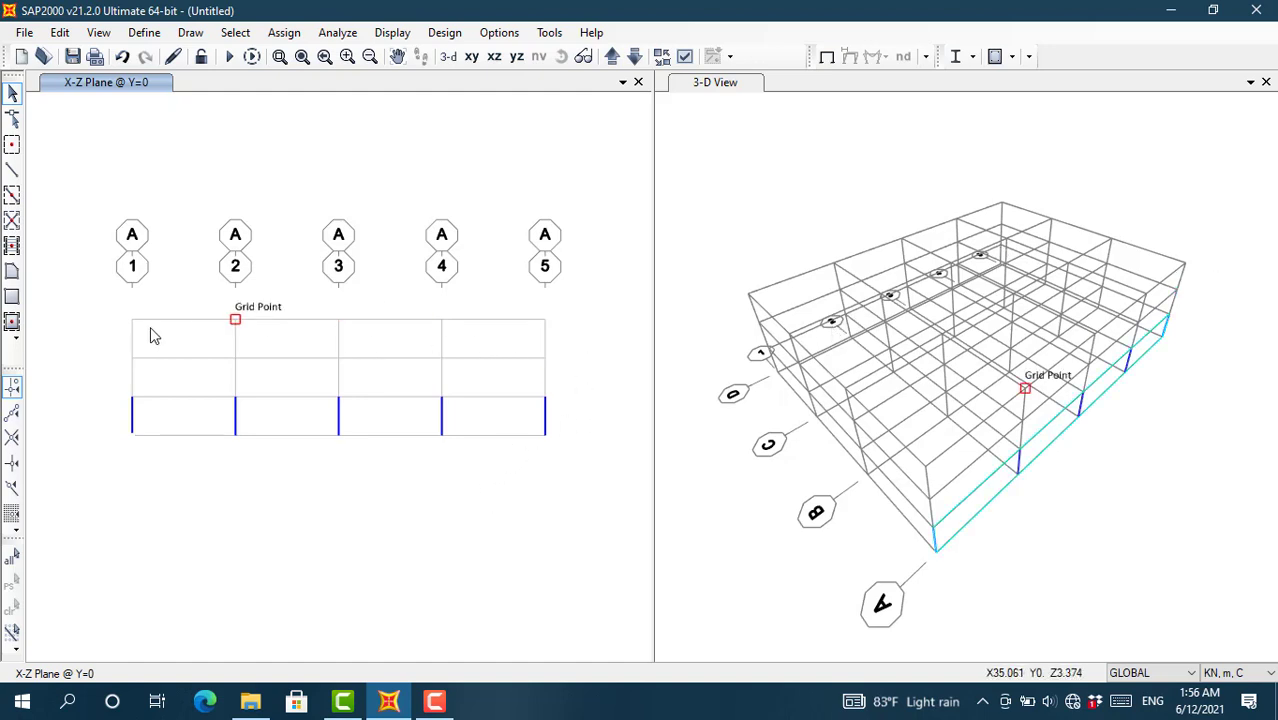
Step: Select the five ground-storey columns and replicate them linearly with dy 8 m and number 3
{"action": "left_click_drag", "start_coordinate": [75, 347], "coordinate": [576, 499]}
{"action": "left_click", "coordinate": [60, 33]}
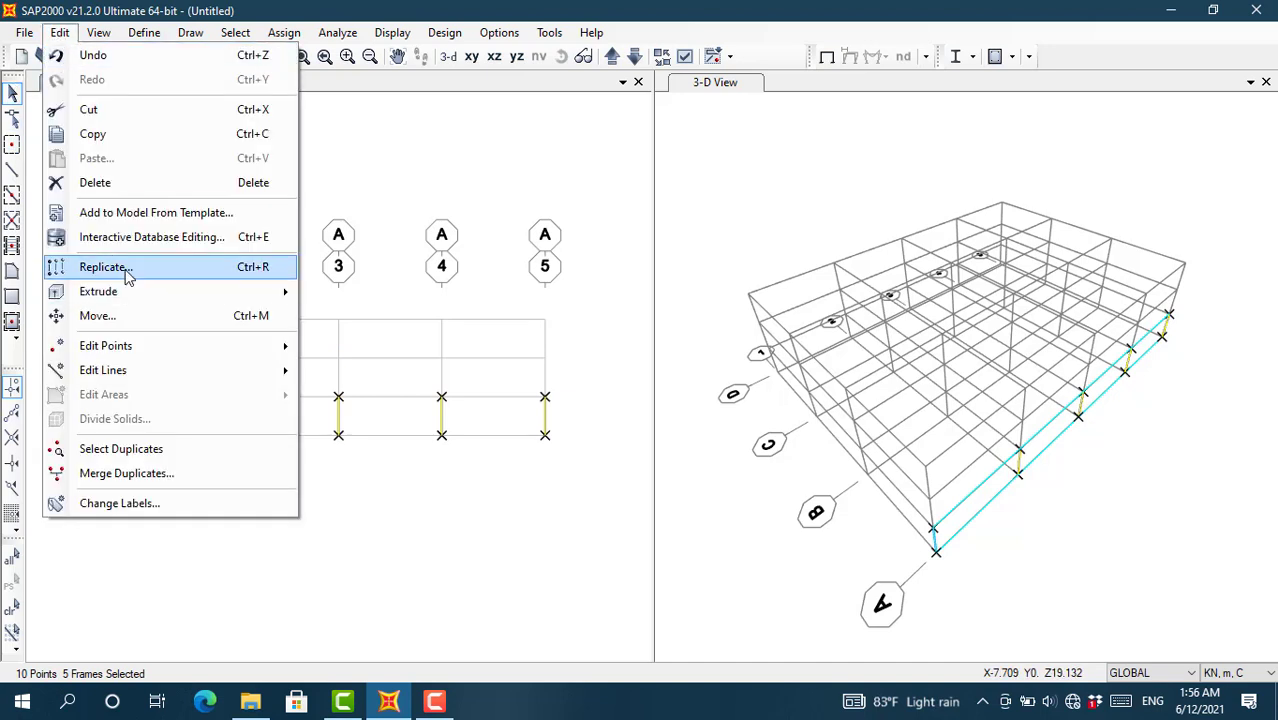
{"action": "left_click", "coordinate": [127, 275]}
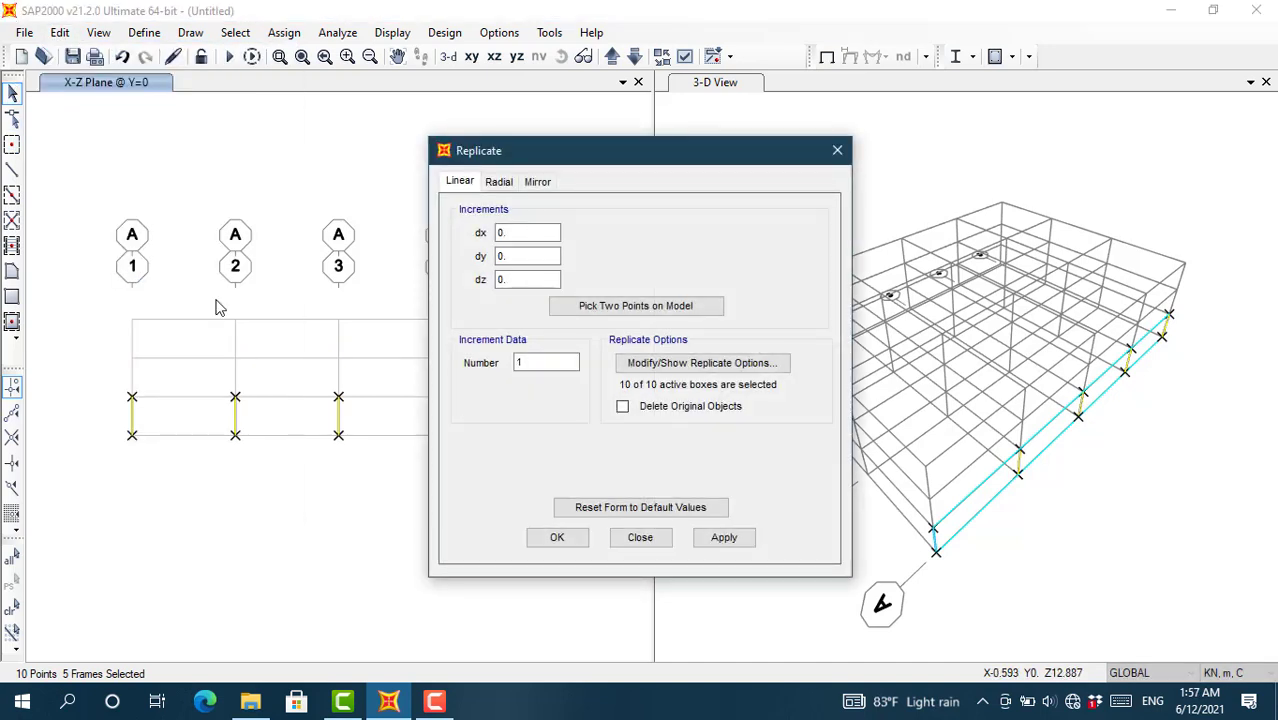
{"action": "left_click_drag", "start_coordinate": [589, 161], "coordinate": [370, 160]}
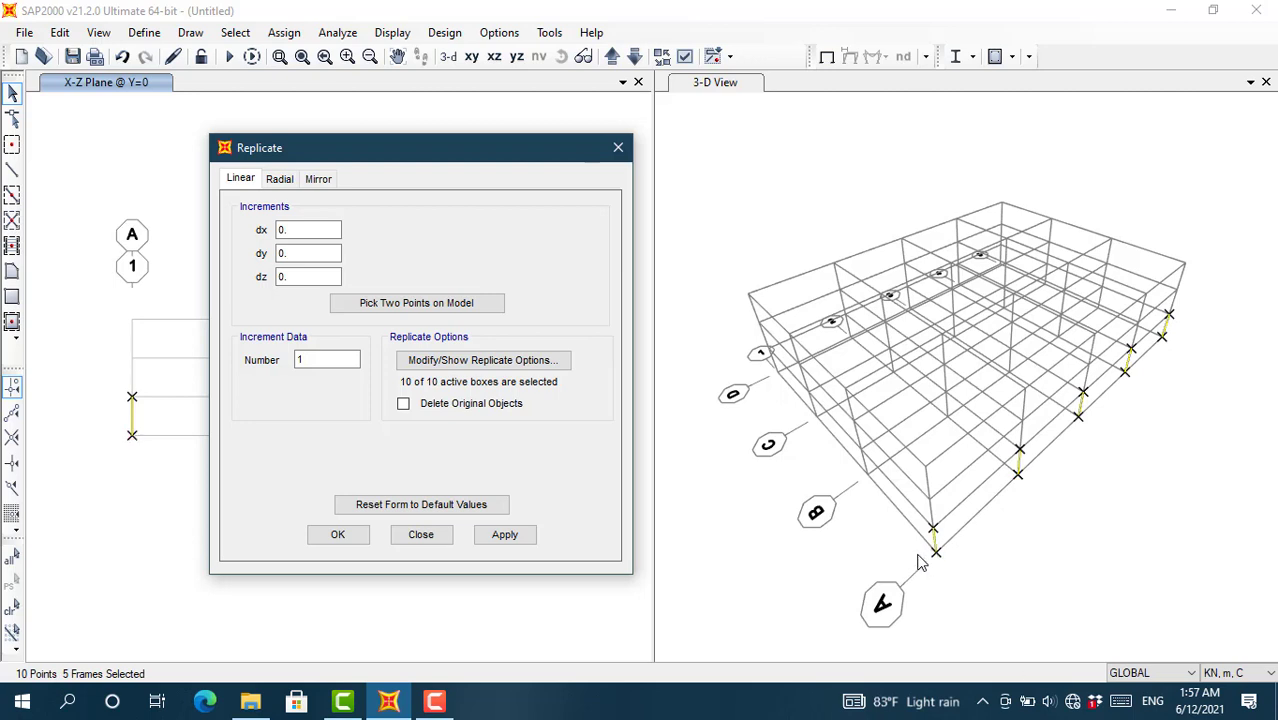
{"action": "left_click_drag", "start_coordinate": [292, 254], "coordinate": [276, 254]}
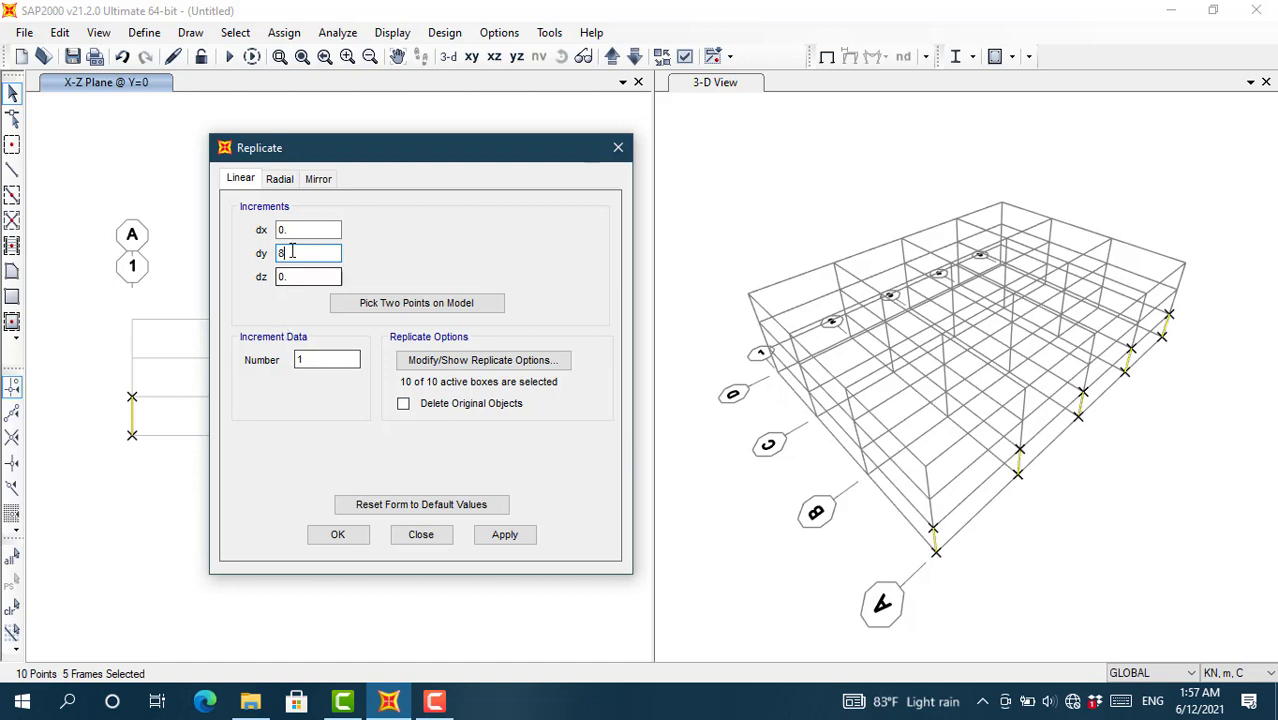
{"action": "left_click", "coordinate": [303, 357]}
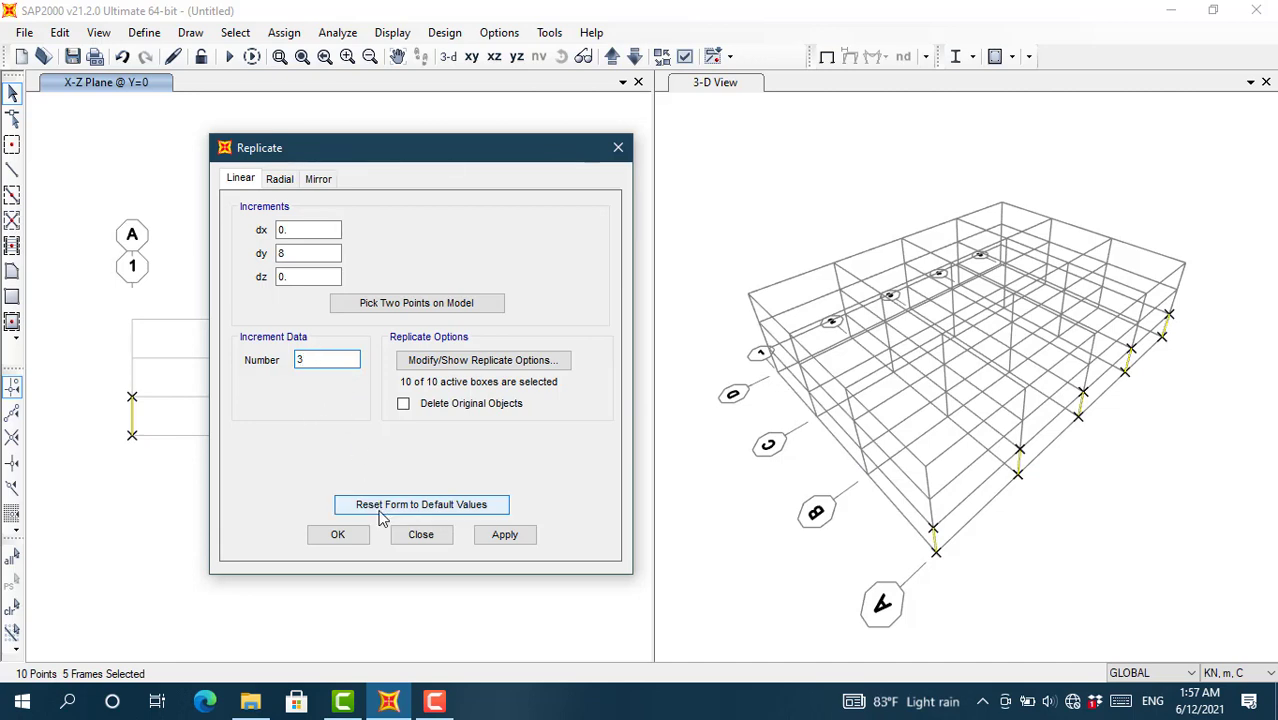
{"action": "left_click", "coordinate": [345, 540]}
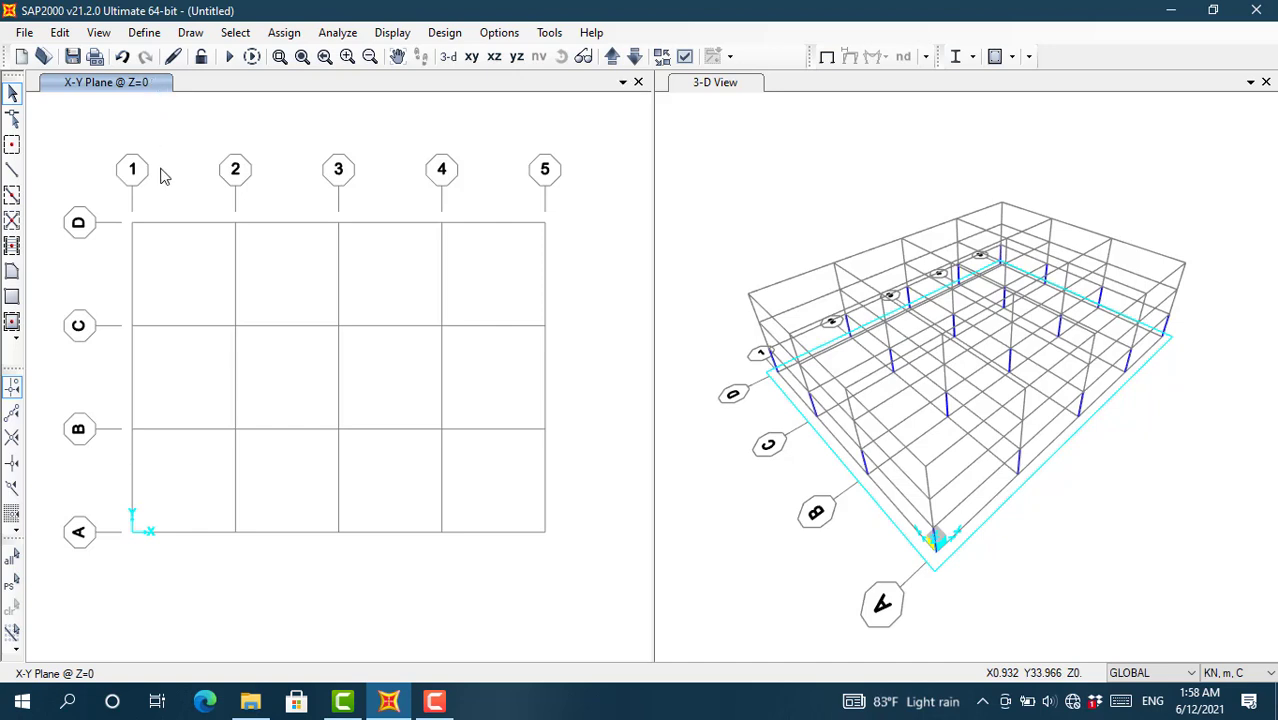
Step: Move the plan view up to the Z=3 level and set the straight frame drawing section to B 600X400
{"action": "left_click", "coordinate": [612, 58]}
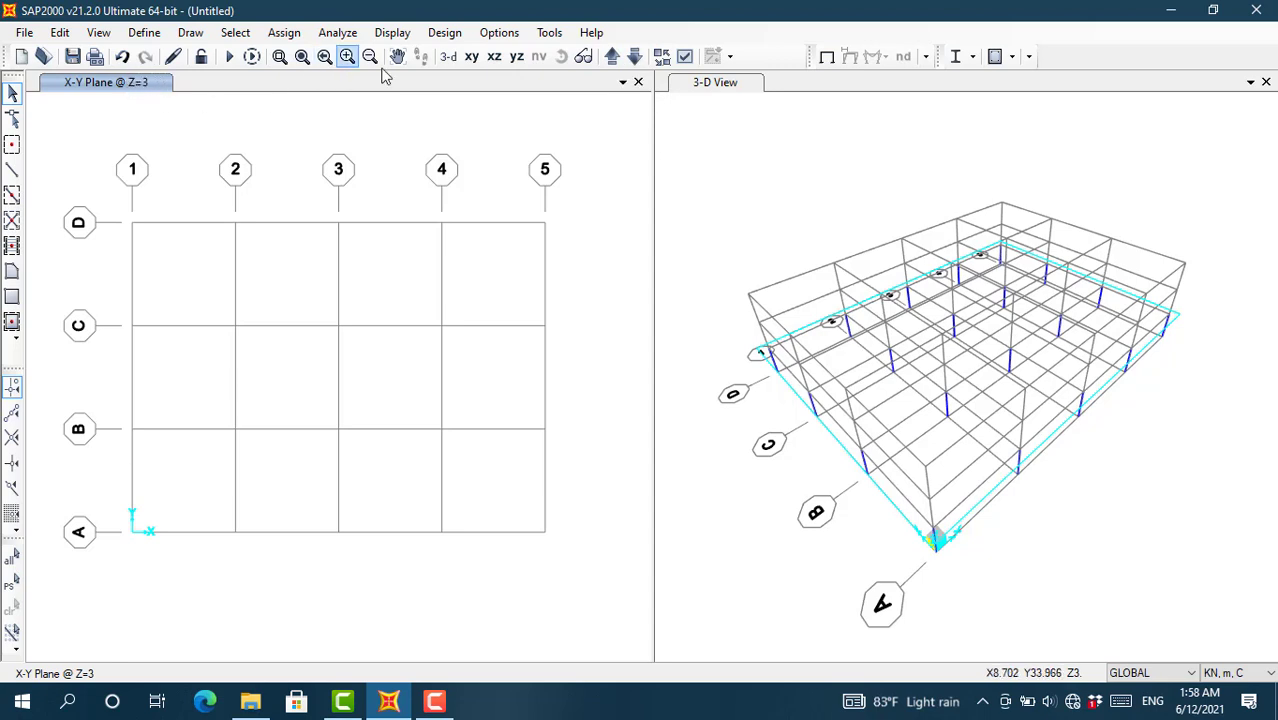
{"action": "left_click", "coordinate": [634, 58]}
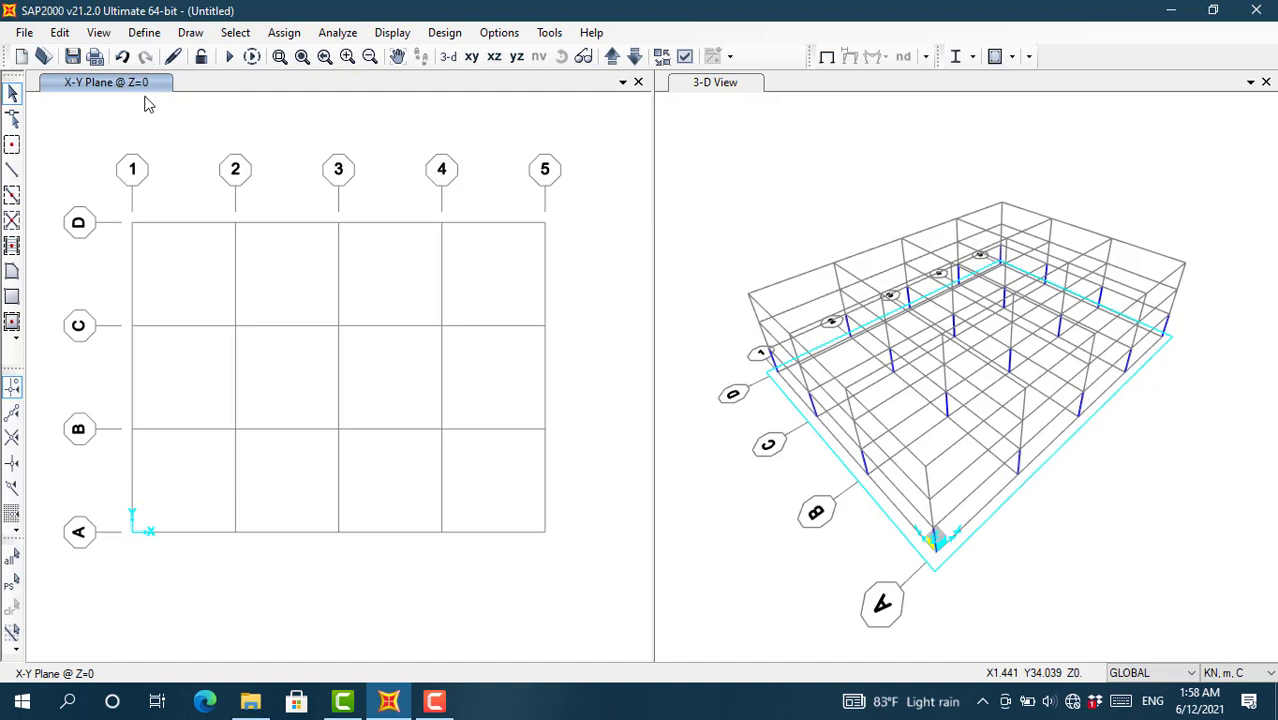
{"action": "left_click", "coordinate": [612, 57]}
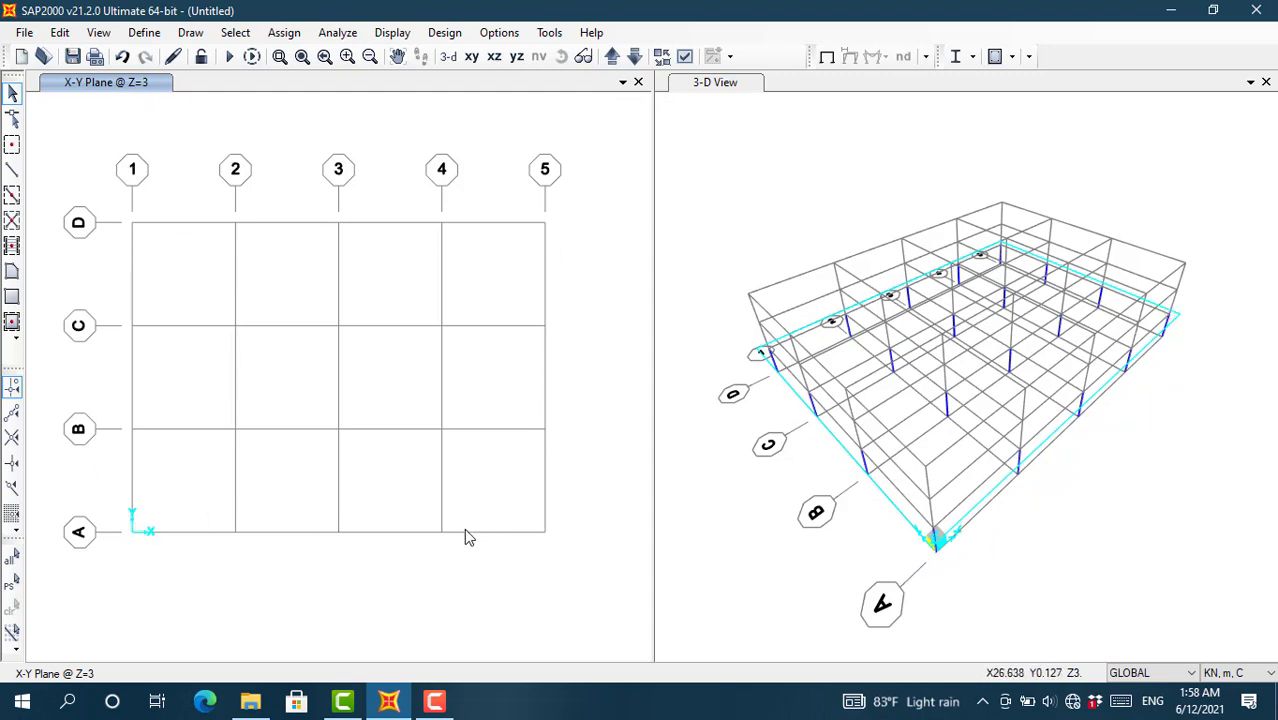
{"action": "left_click", "coordinate": [15, 173]}
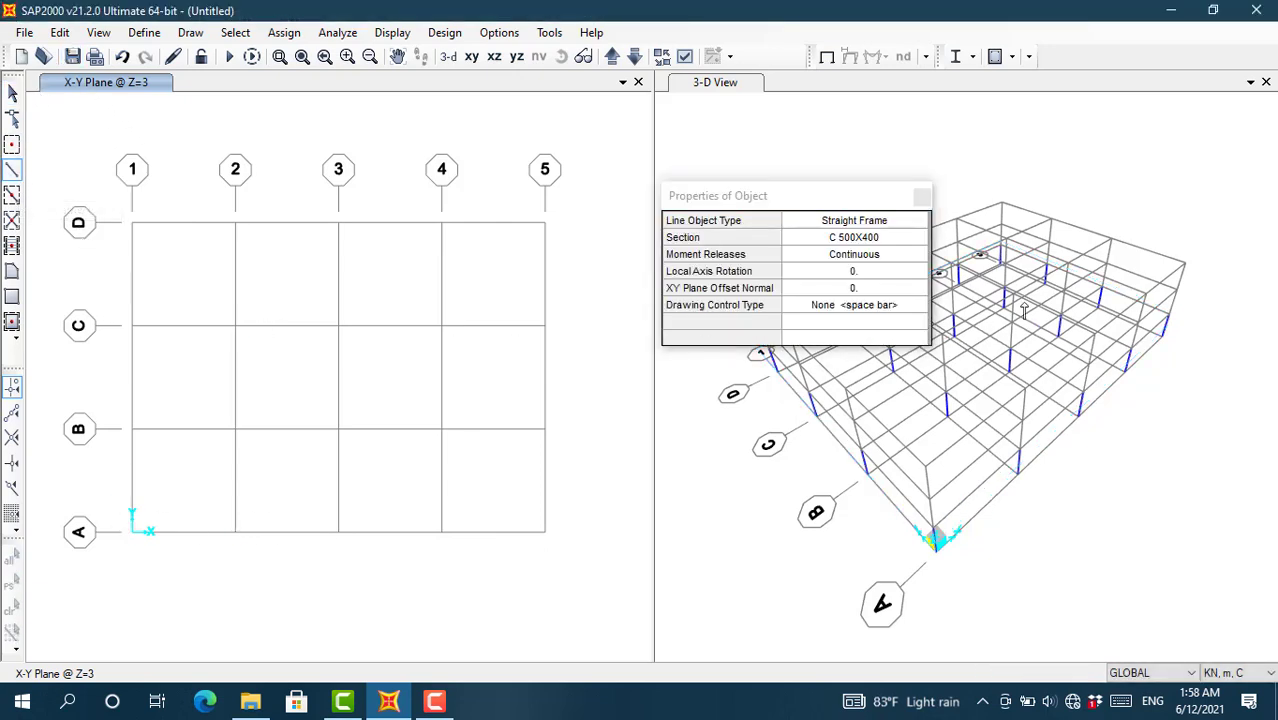
{"action": "left_click", "coordinate": [888, 242]}
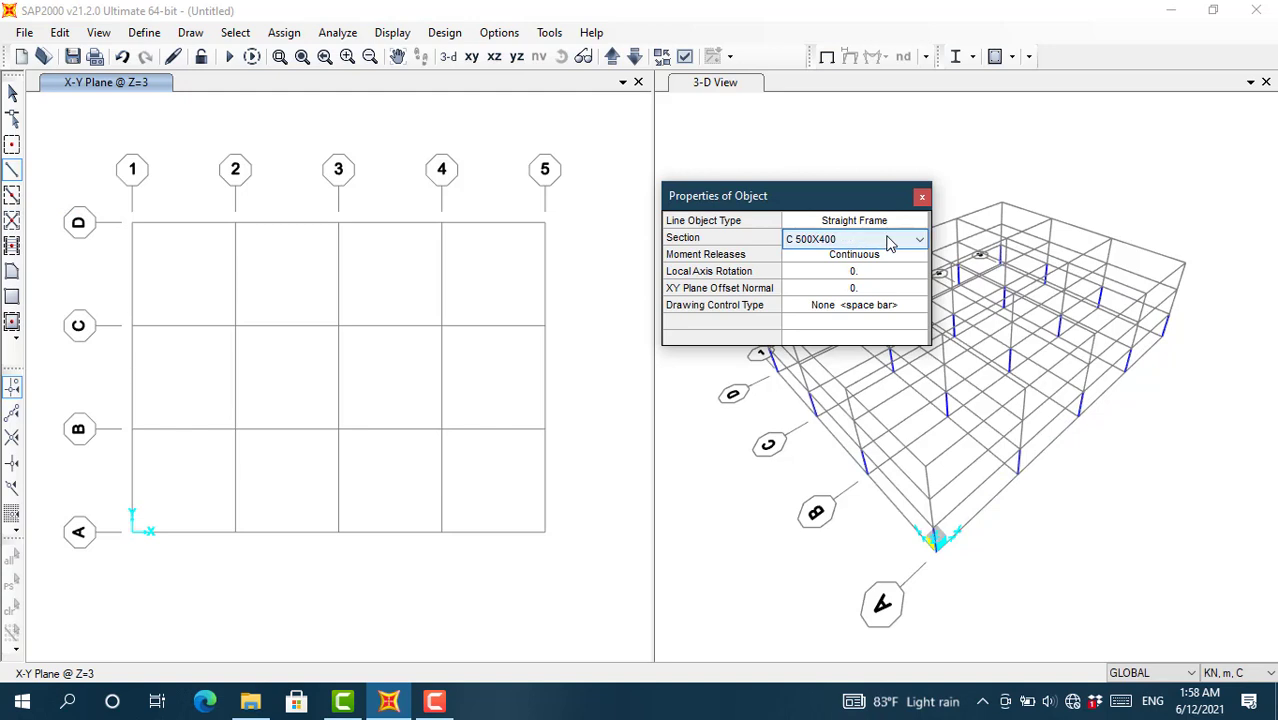
{"action": "left_click", "coordinate": [887, 241]}
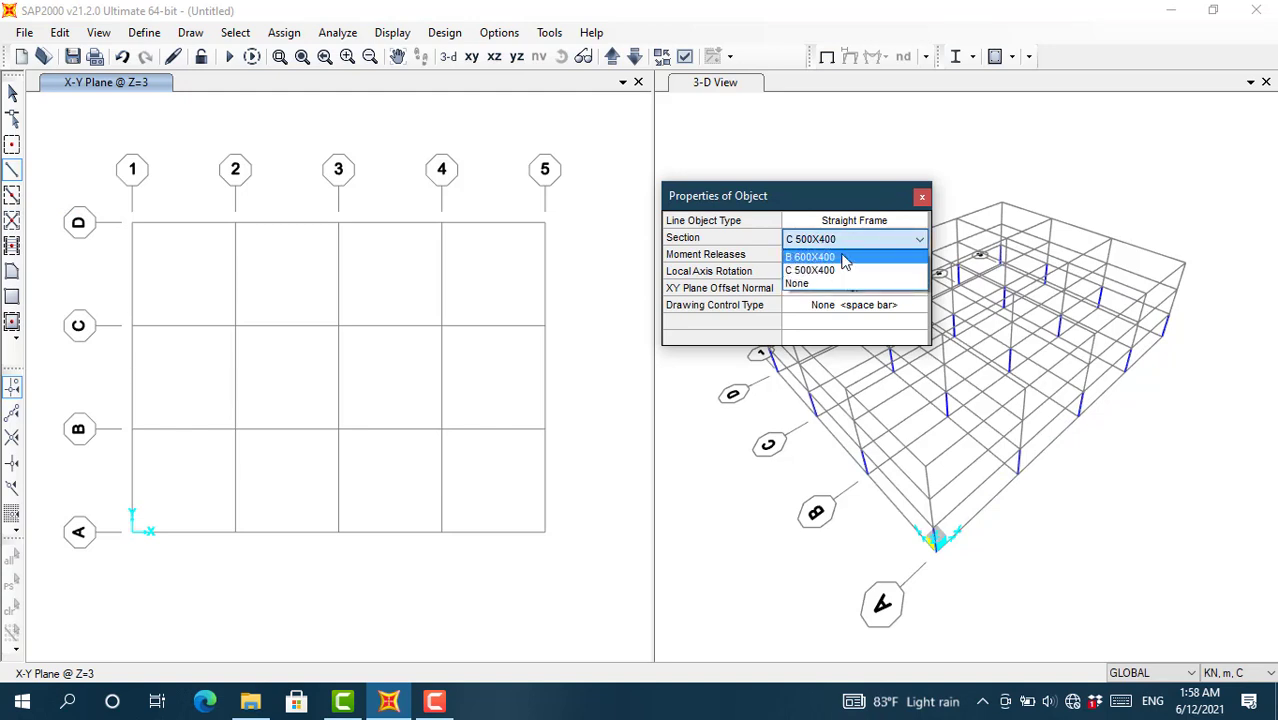
{"action": "left_click", "coordinate": [845, 258]}
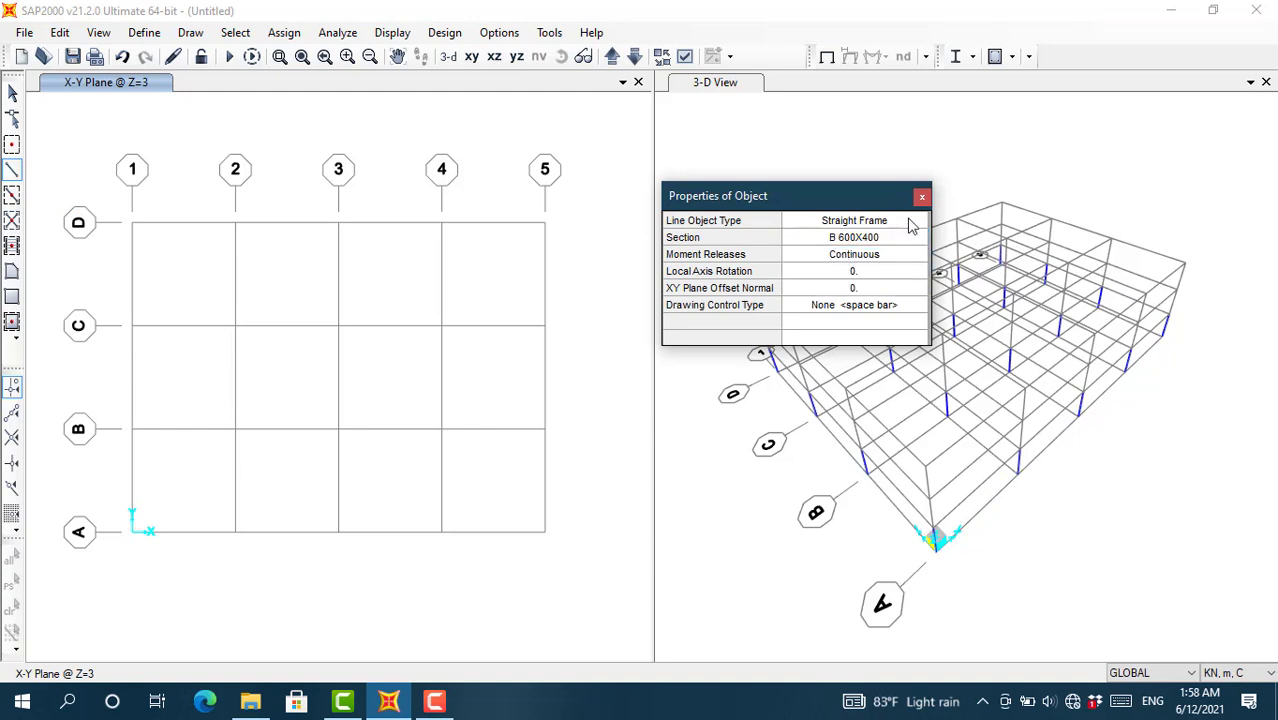
Step: Draw four beams bay by bay along grid line D from grid line 1 to 5, and end frame drawing
{"action": "left_click", "coordinate": [131, 224]}
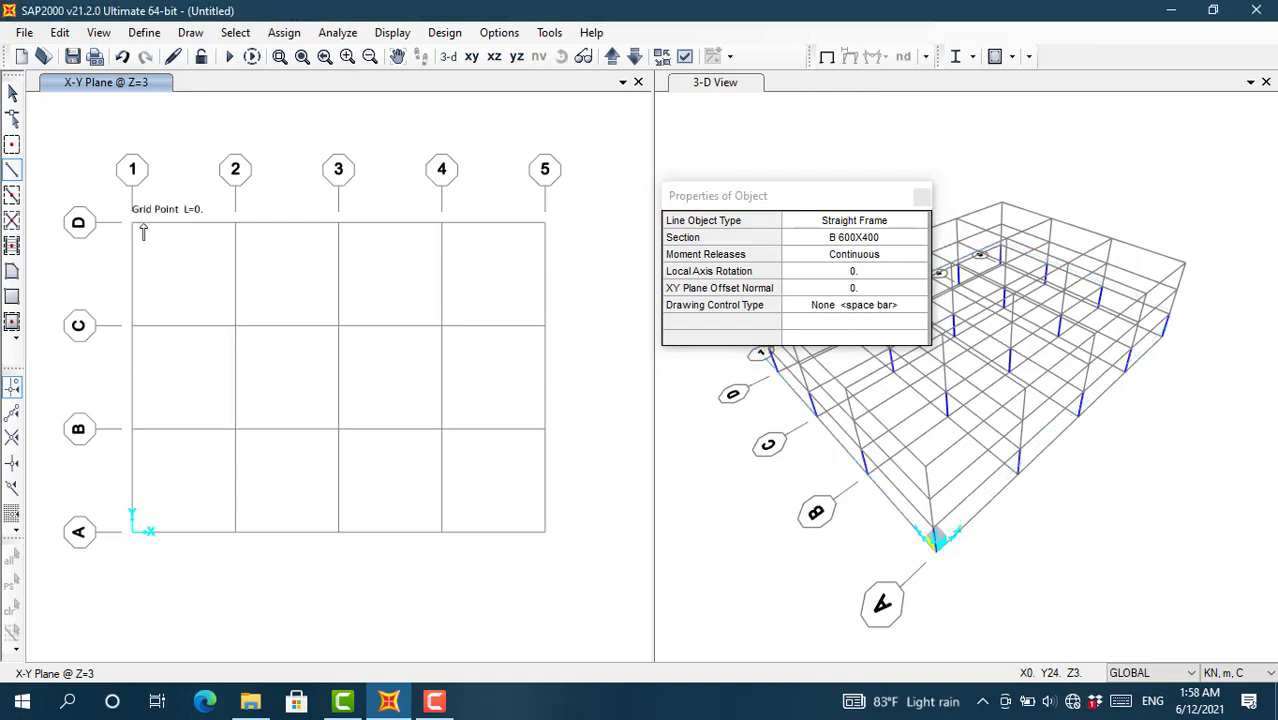
{"action": "left_click", "coordinate": [235, 223]}
{"action": "left_click", "coordinate": [338, 223]}
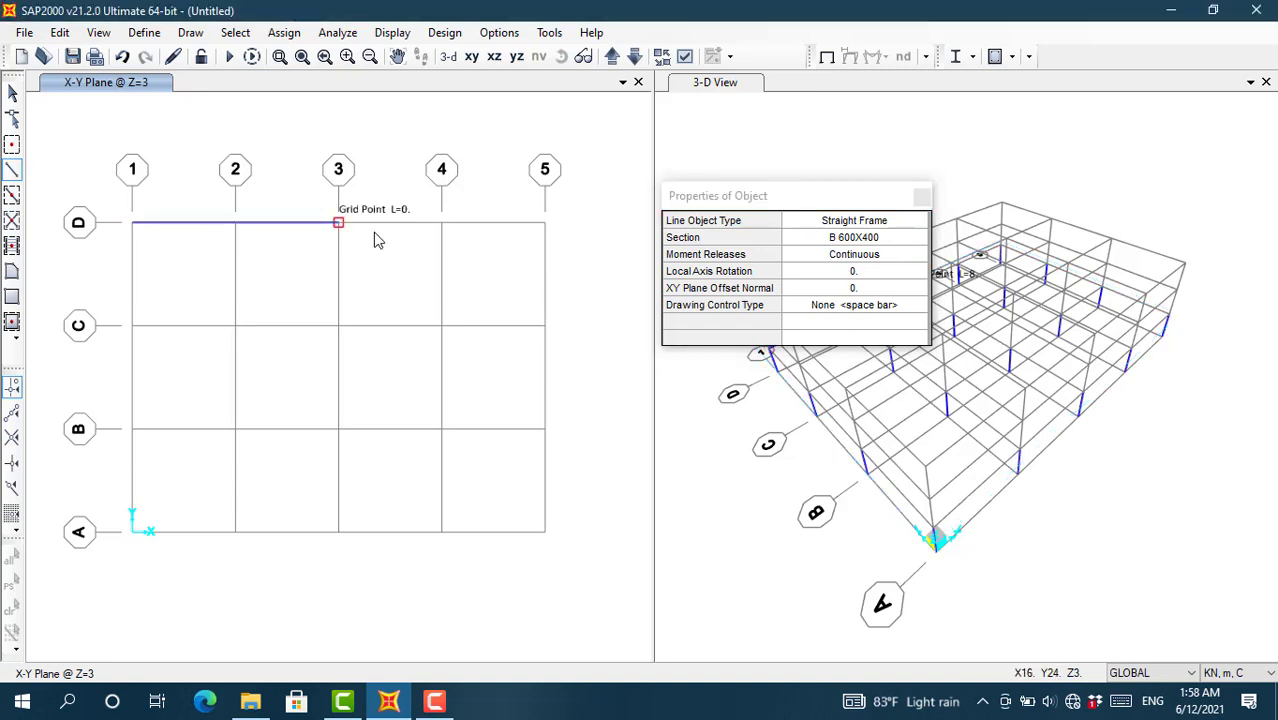
{"action": "left_click", "coordinate": [441, 223]}
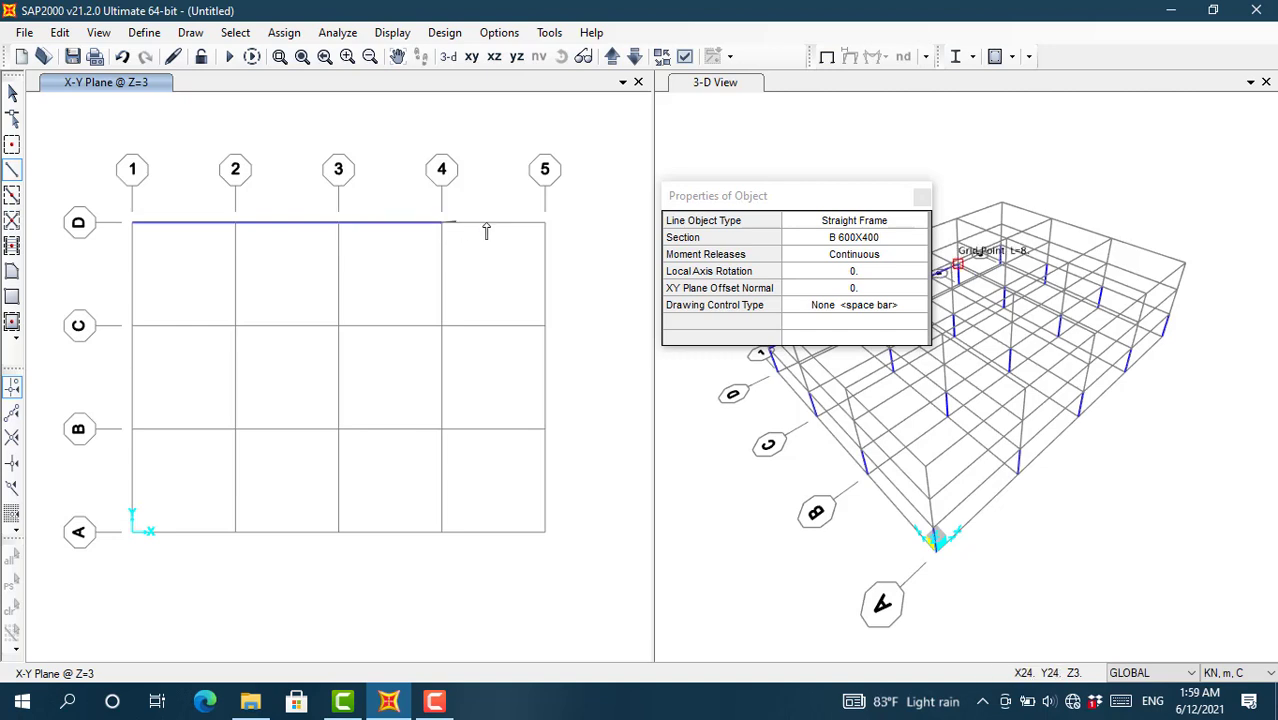
{"action": "left_click", "coordinate": [541, 228]}
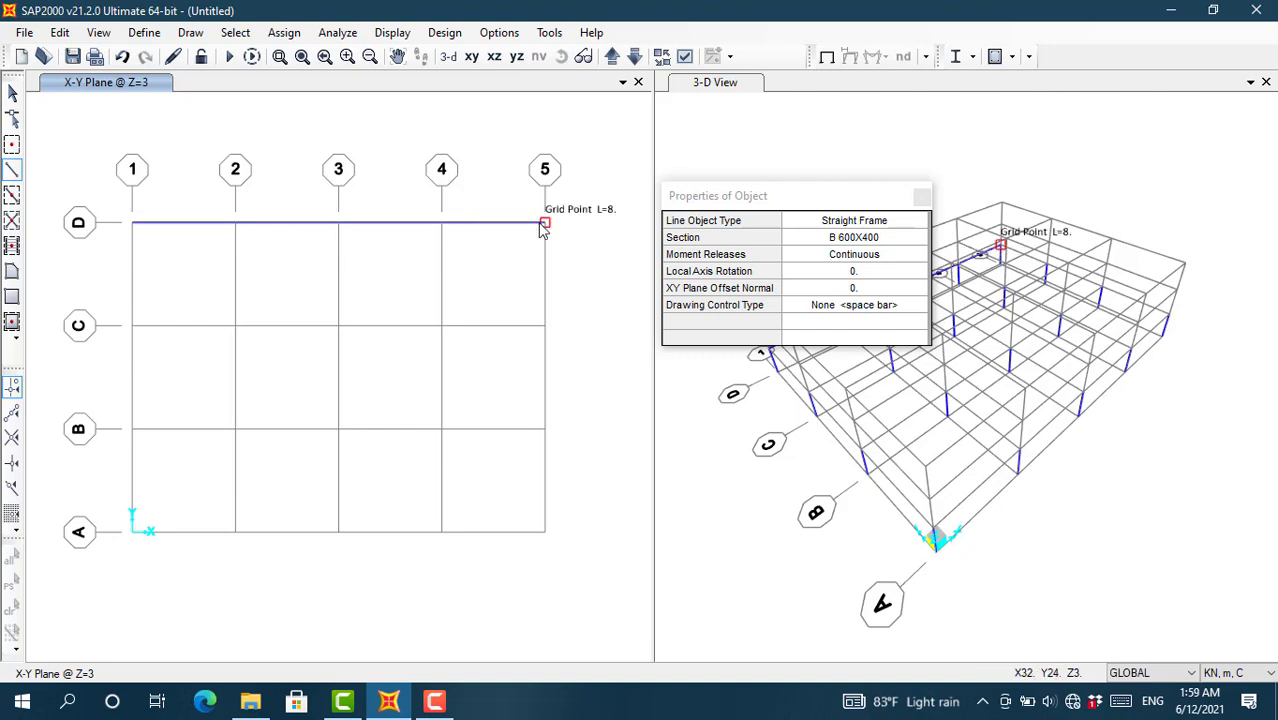
{"action": "right_click", "coordinate": [541, 226]}
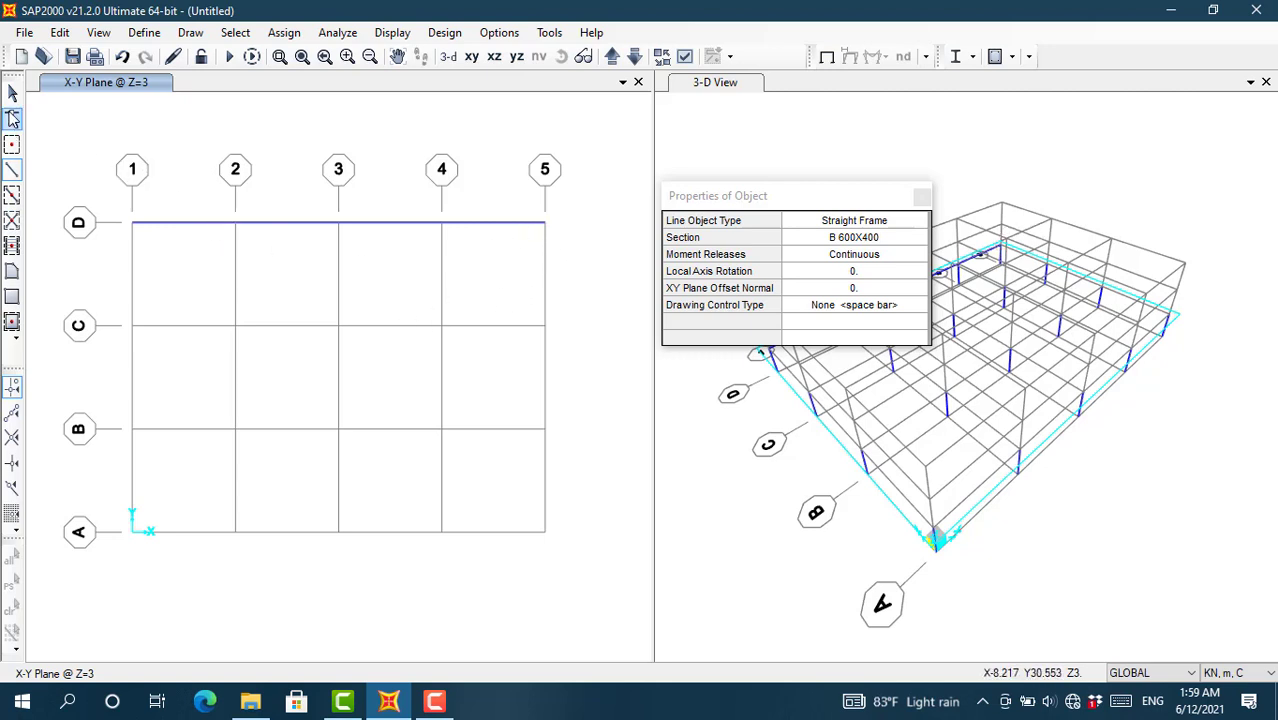
{"action": "left_click", "coordinate": [13, 93]}
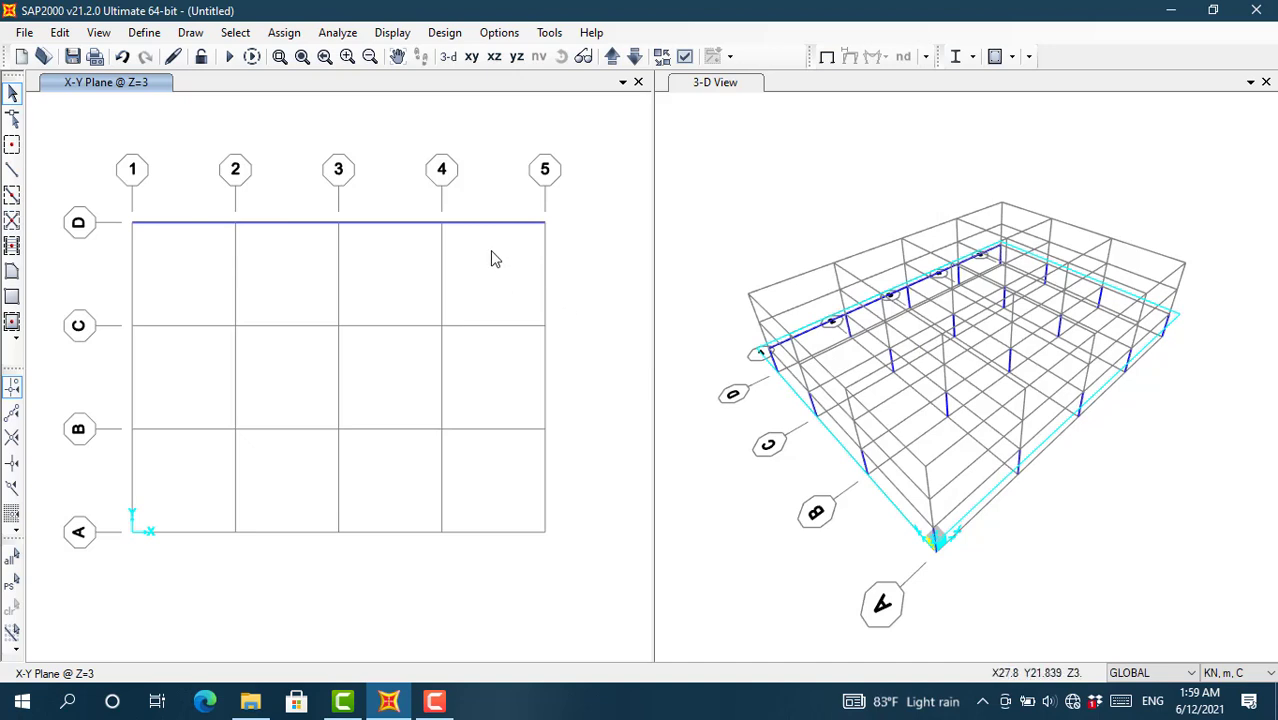
Step: Select the four beams along grid line D and replicate them linearly with dy -8 m and number 3
{"action": "left_click_drag", "start_coordinate": [490, 250], "coordinate": [174, 215]}
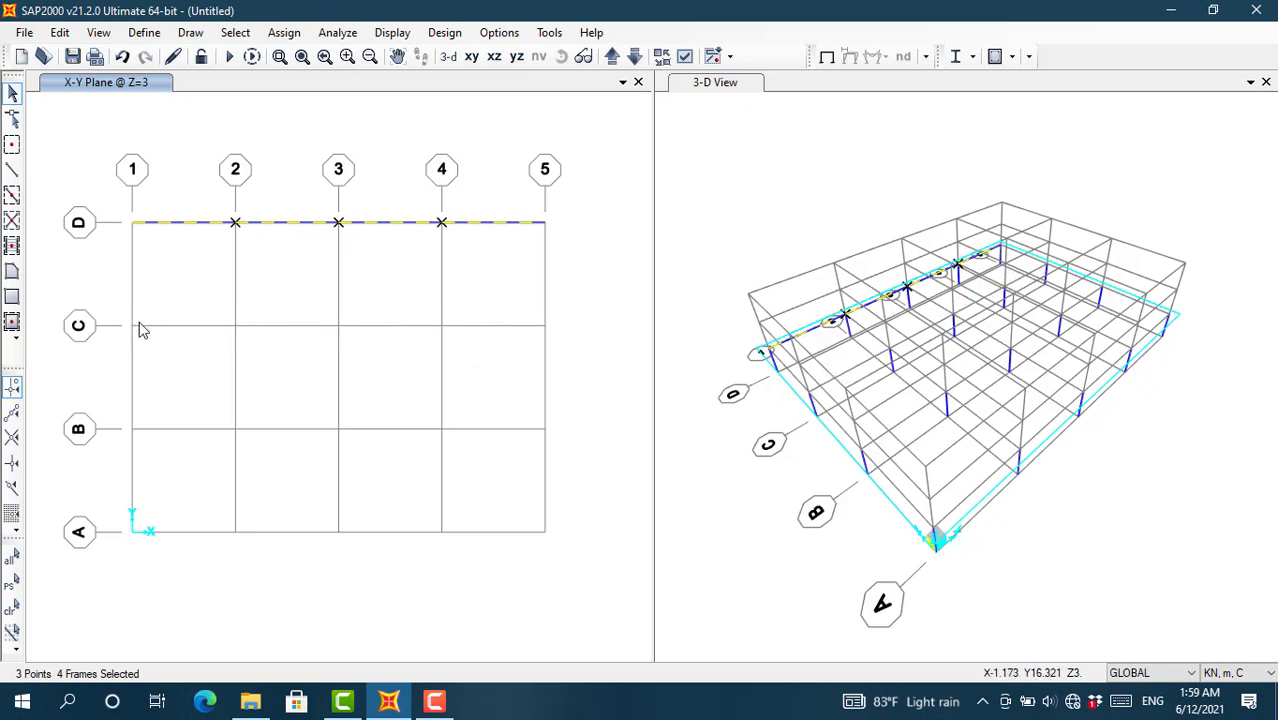
{"action": "left_click", "coordinate": [60, 33]}
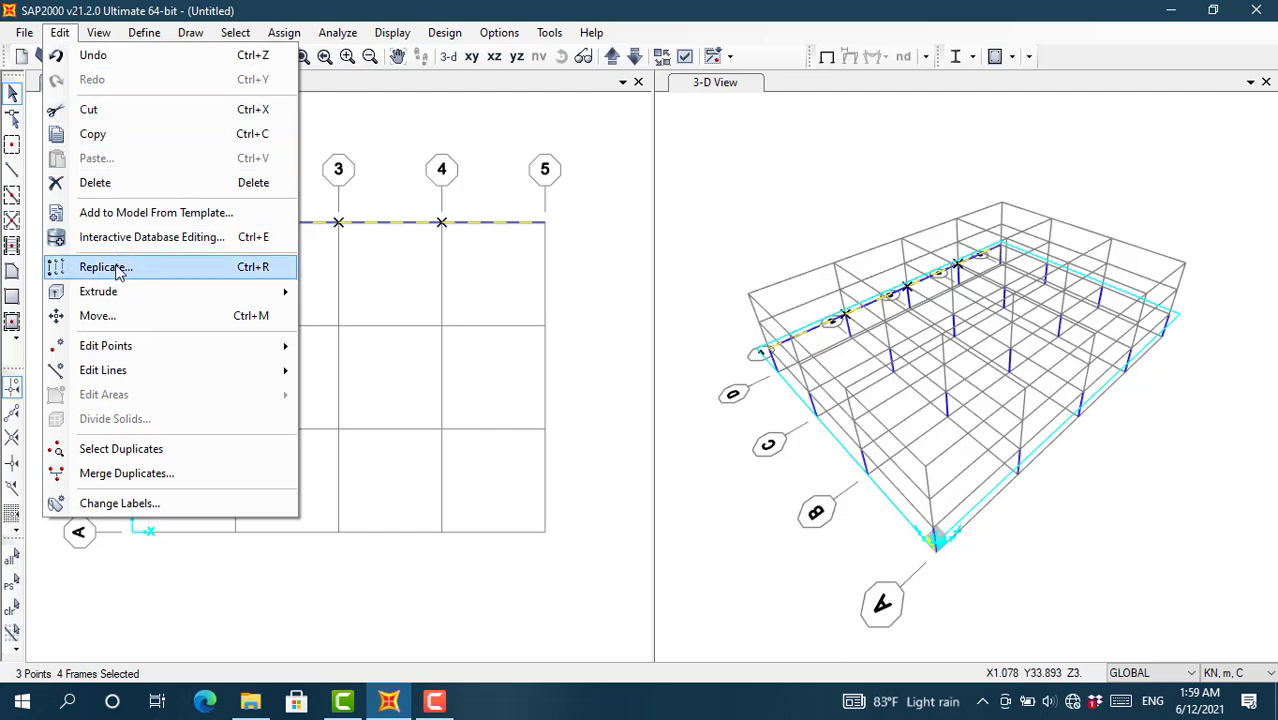
{"action": "left_click", "coordinate": [105, 267]}
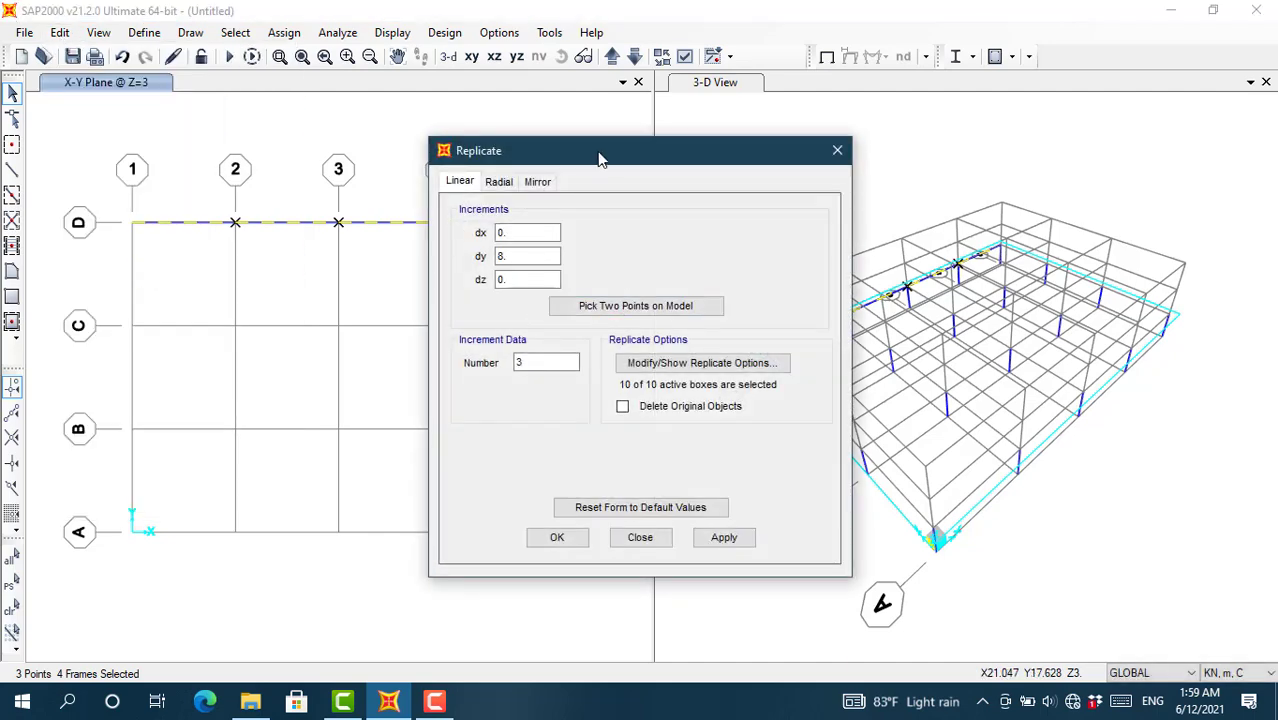
{"action": "left_click_drag", "start_coordinate": [599, 157], "coordinate": [662, 137]}
{"action": "left_click", "coordinate": [555, 236]}
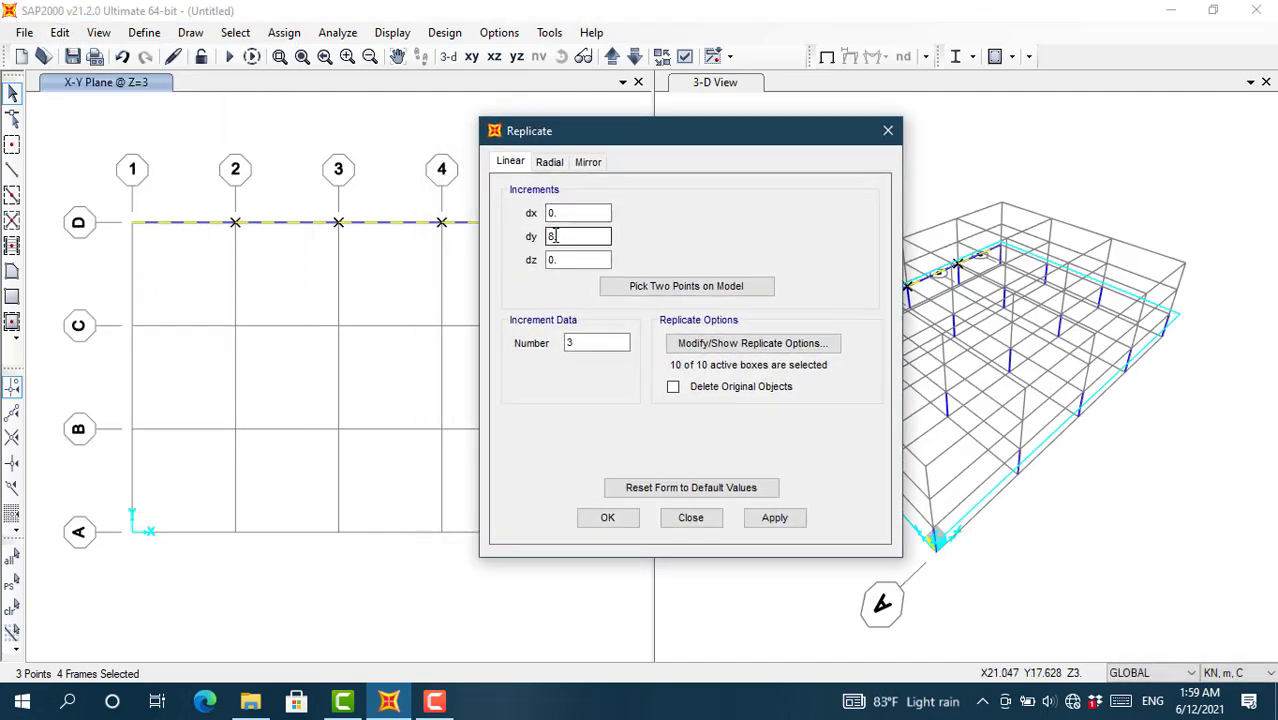
{"action": "double_click", "coordinate": [549, 237]}
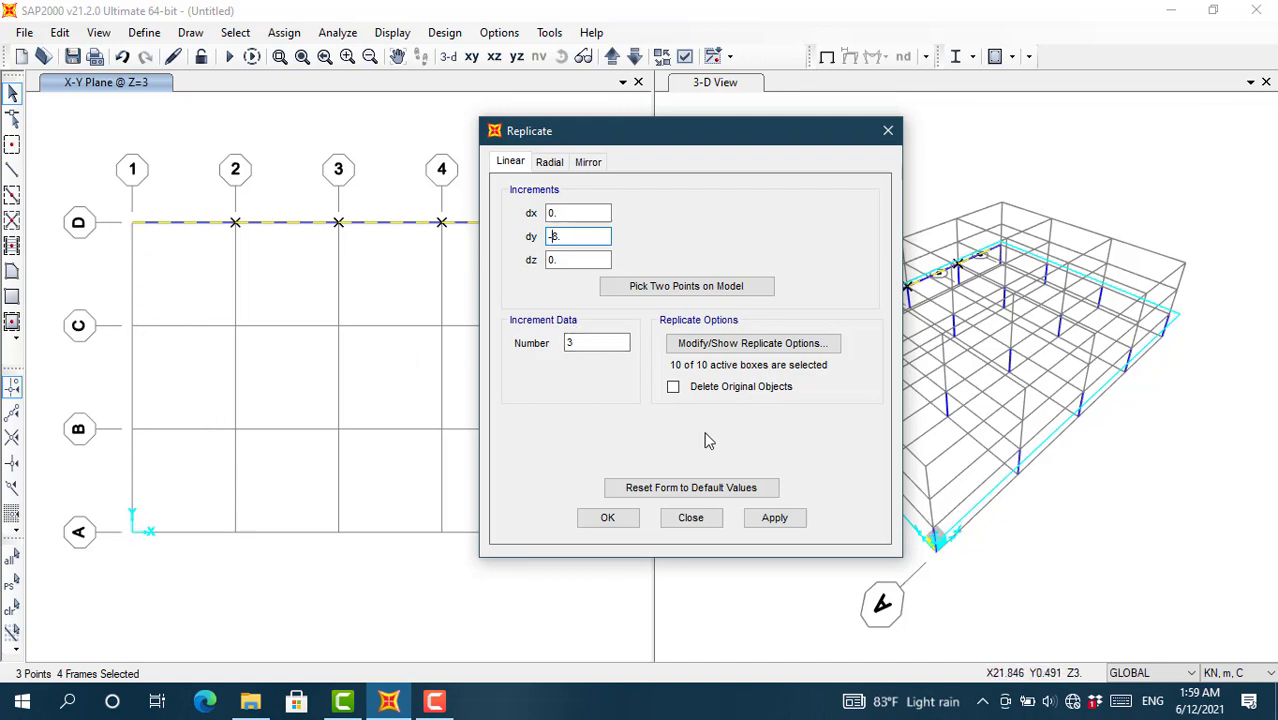
{"action": "left_click", "coordinate": [628, 524]}
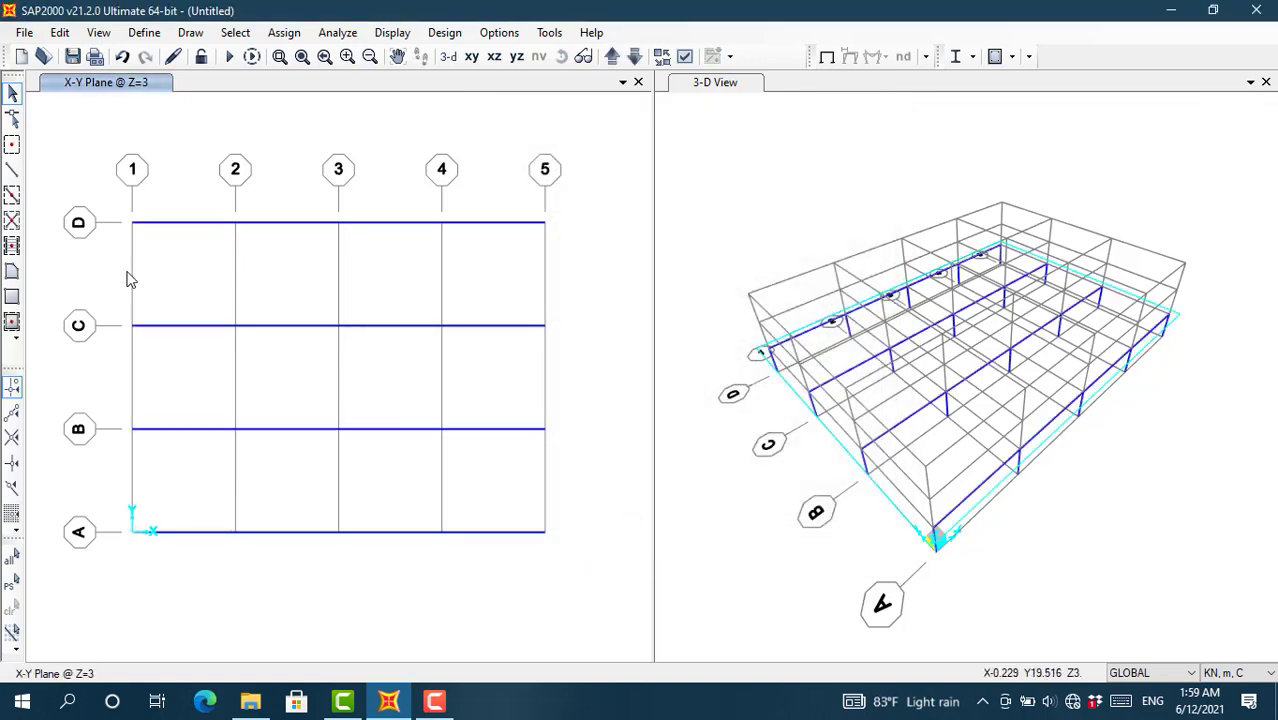
Step: Draw three B 600X400 beams bay by bay along grid line 1 from A to D, and end frame drawing
{"action": "left_click", "coordinate": [12, 171]}
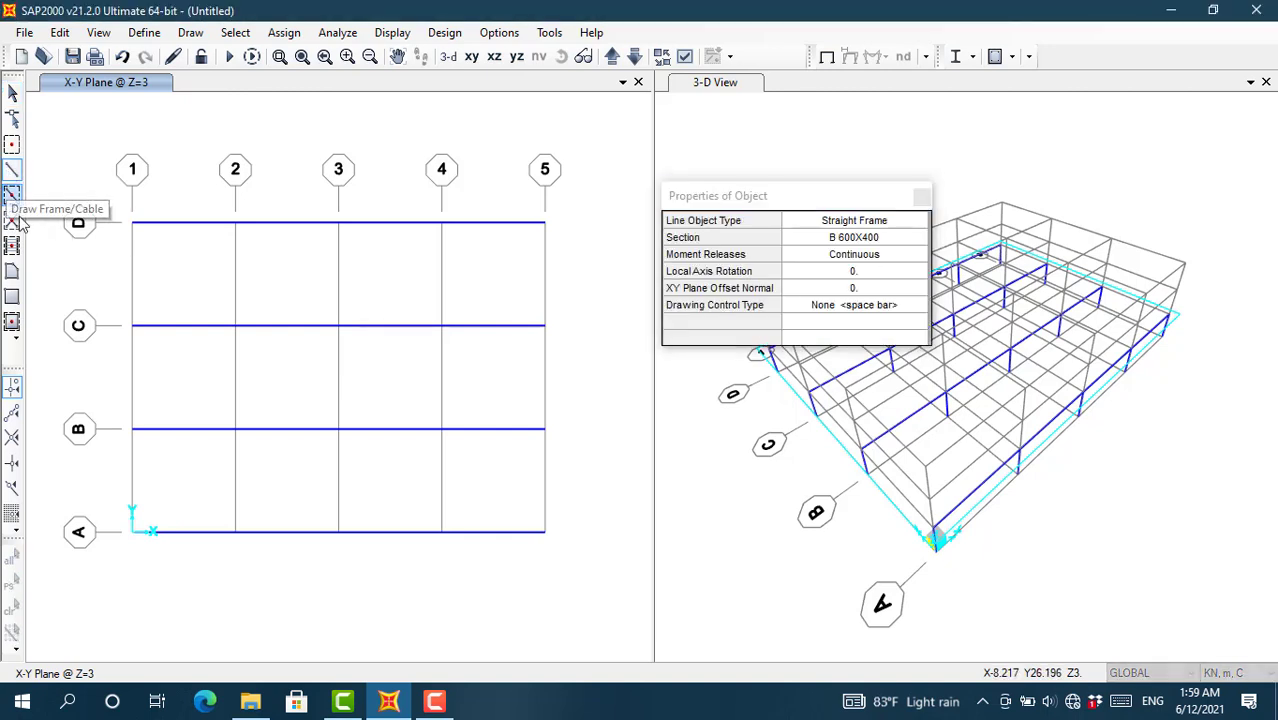
{"action": "left_click", "coordinate": [132, 532]}
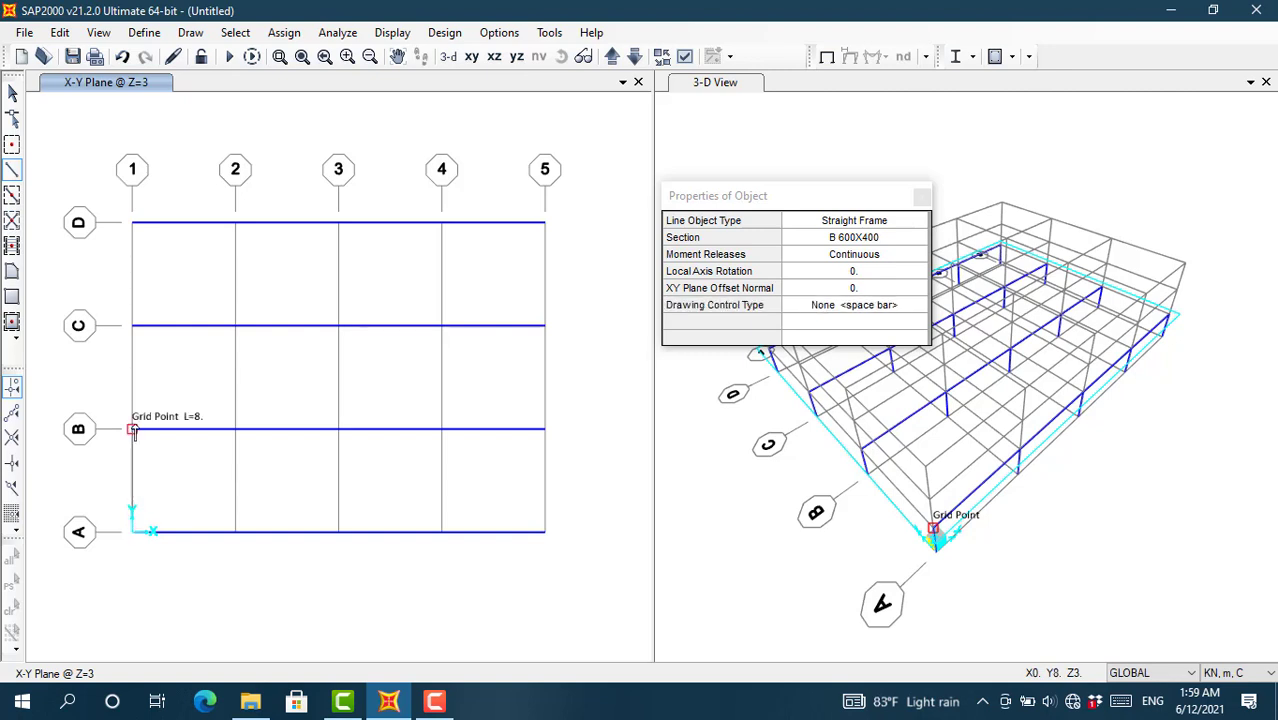
{"action": "double_click", "coordinate": [132, 325]}
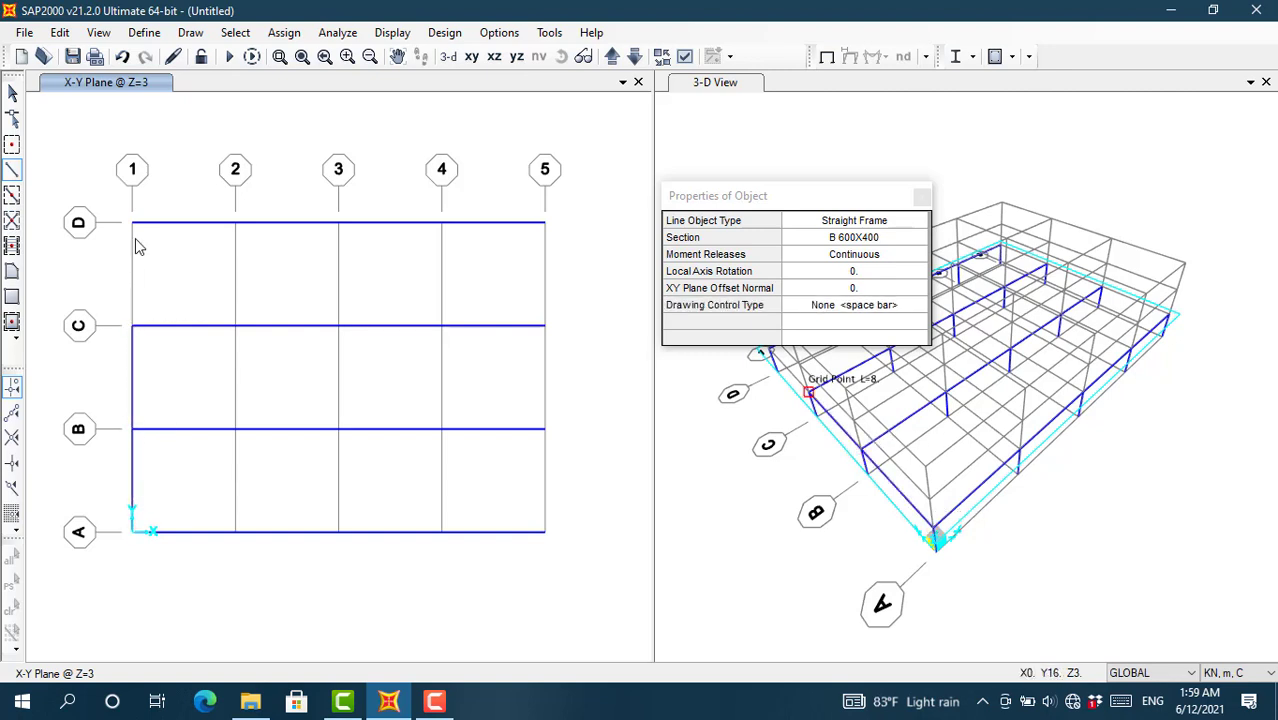
{"action": "left_click", "coordinate": [133, 223]}
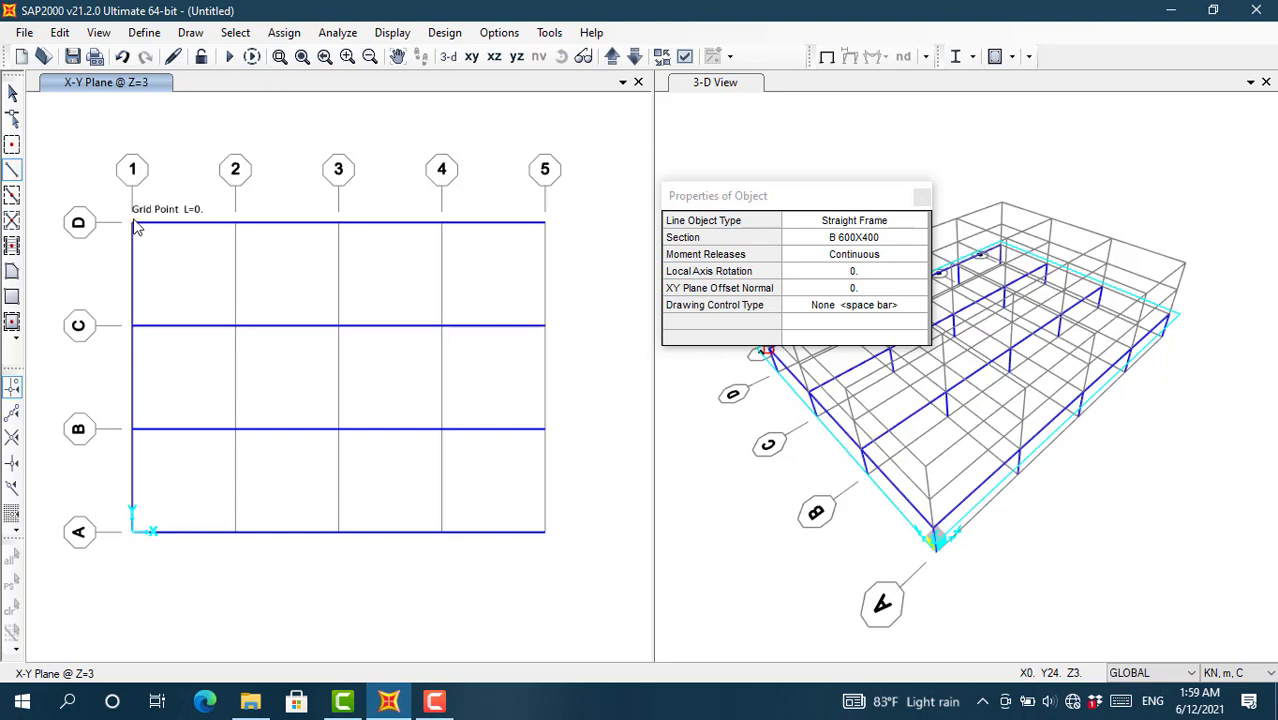
{"action": "left_click", "coordinate": [13, 93]}
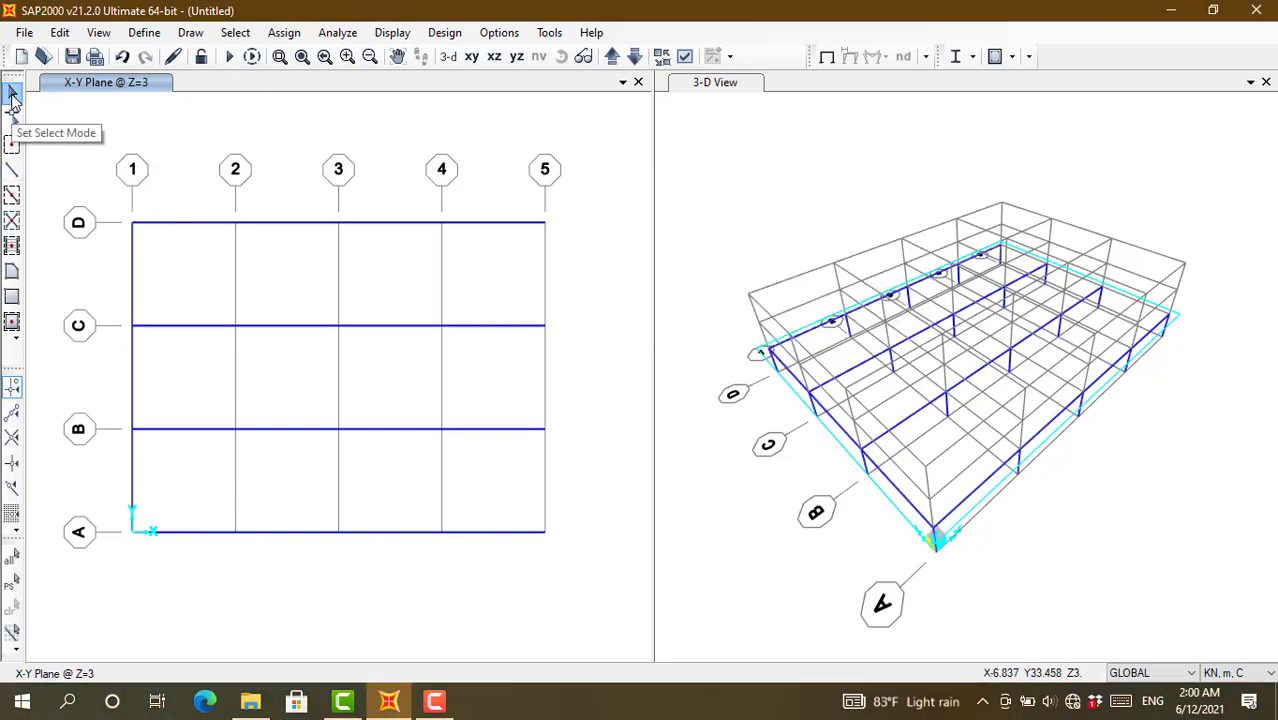
Step: Select the three beams along grid line 1 and replicate them linearly with dx 8 m, dy 0 and number 4
{"action": "left_click", "coordinate": [125, 370]}
{"action": "left_click", "coordinate": [128, 262]}
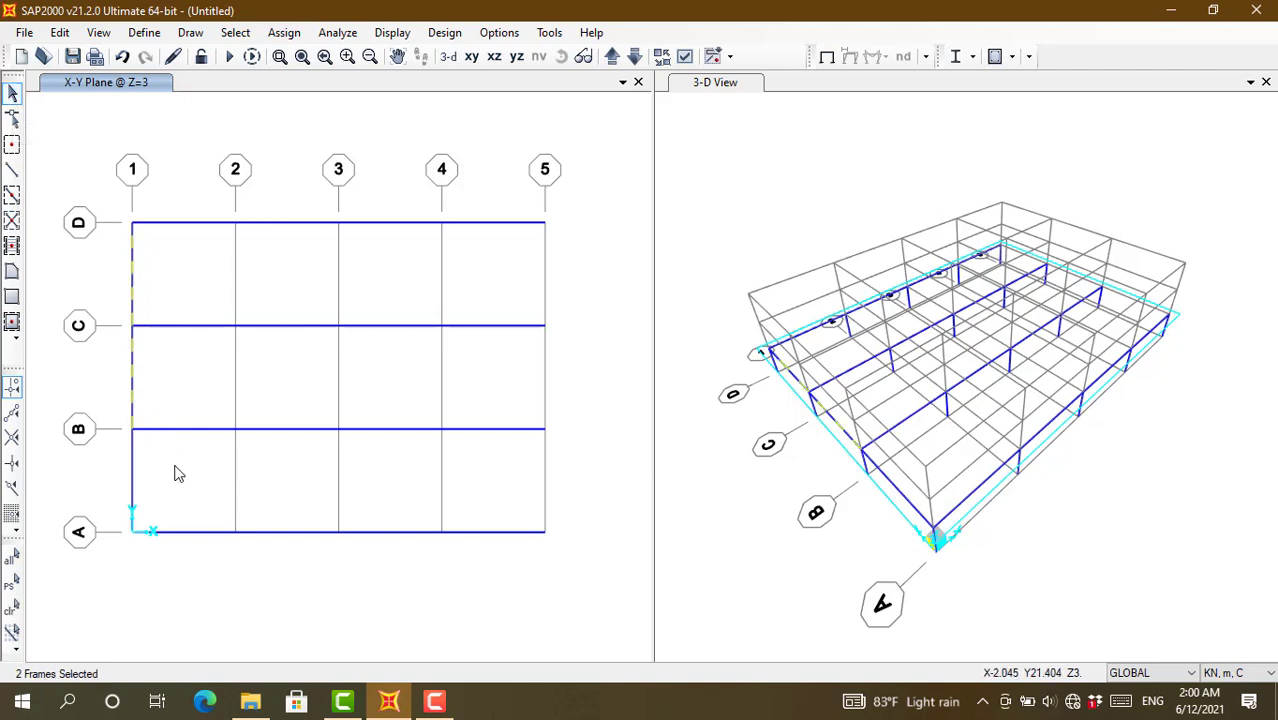
{"action": "left_click", "coordinate": [131, 478]}
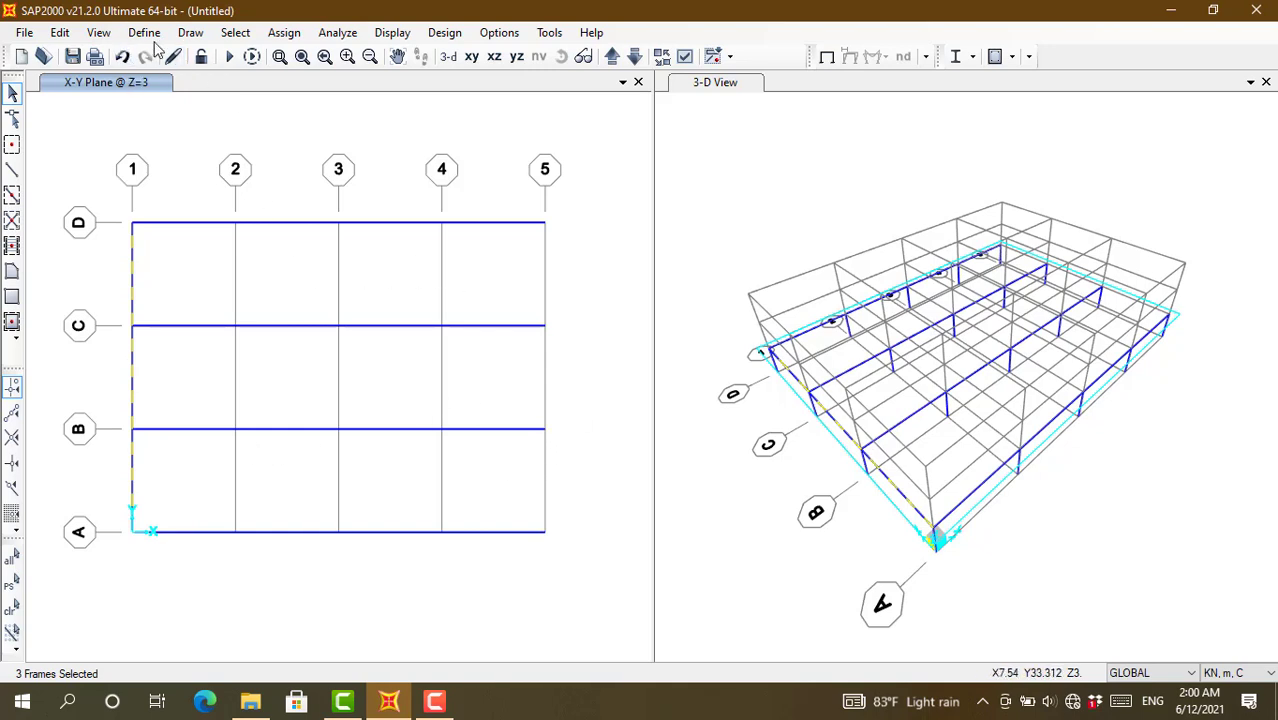
{"action": "left_click", "coordinate": [59, 34]}
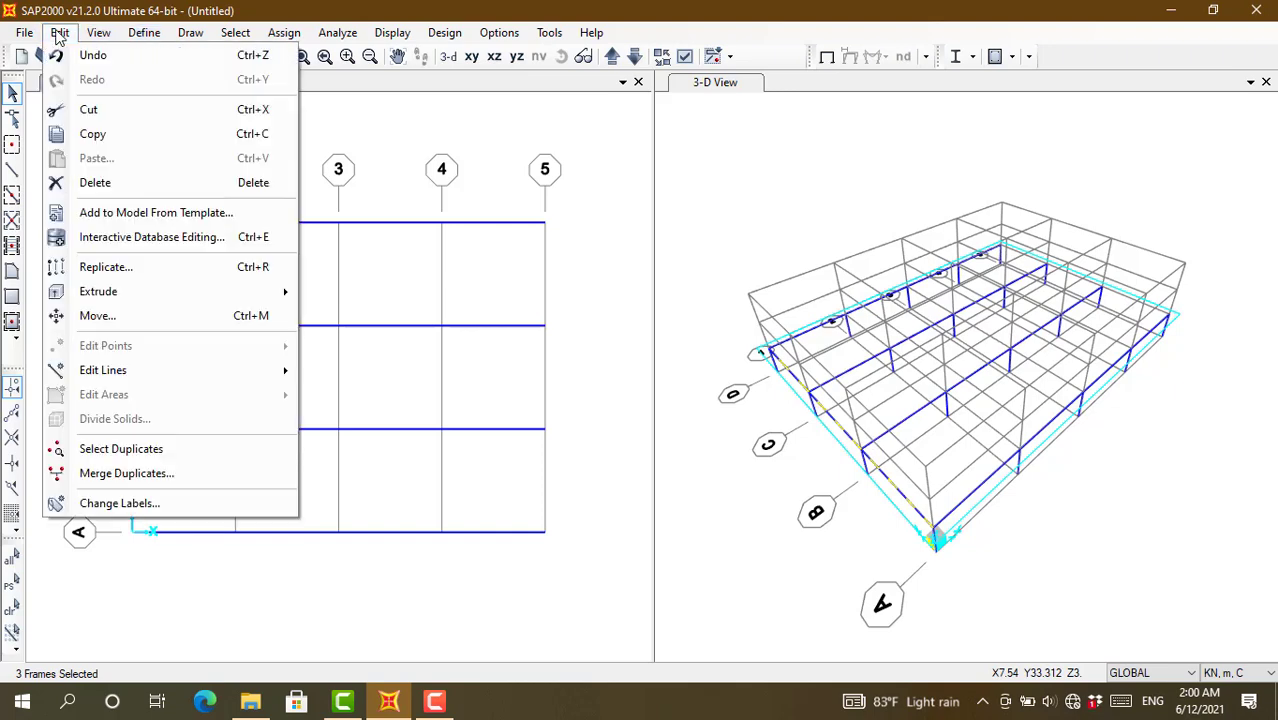
{"action": "left_click", "coordinate": [106, 267]}
{"action": "double_click", "coordinate": [493, 257]}
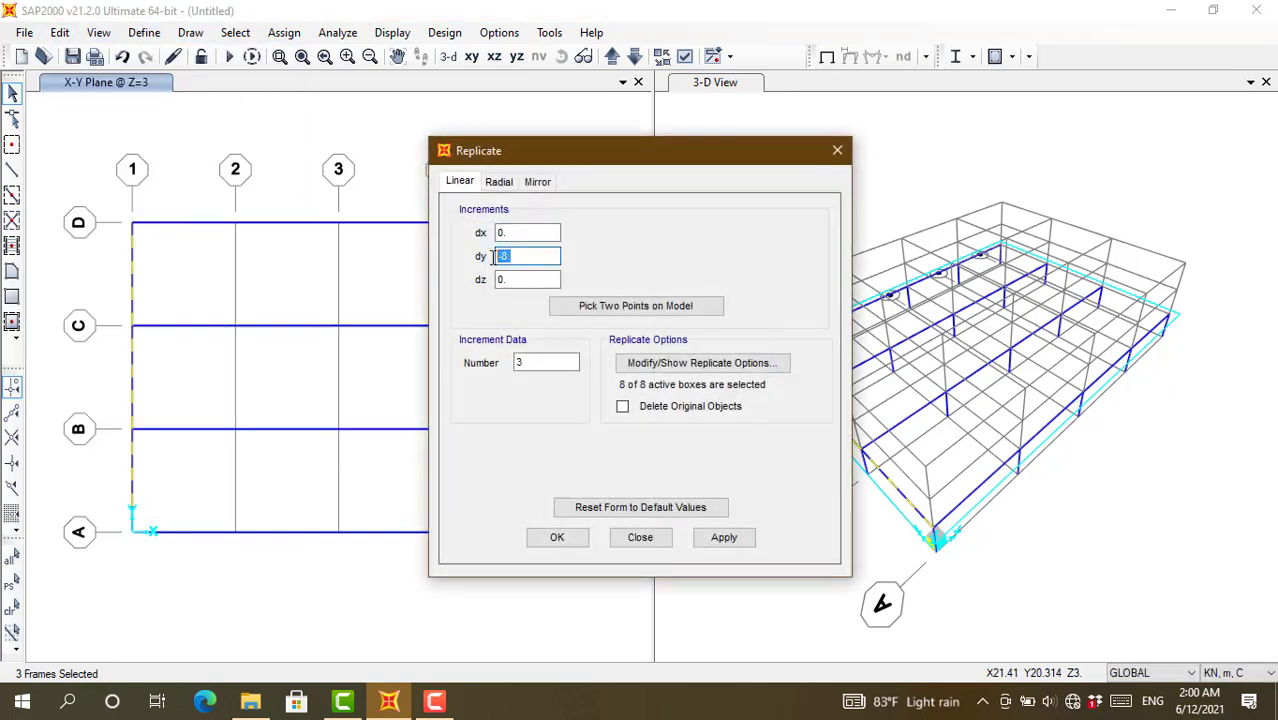
{"action": "type", "text": "0"}
{"action": "left_click", "coordinate": [509, 232]}
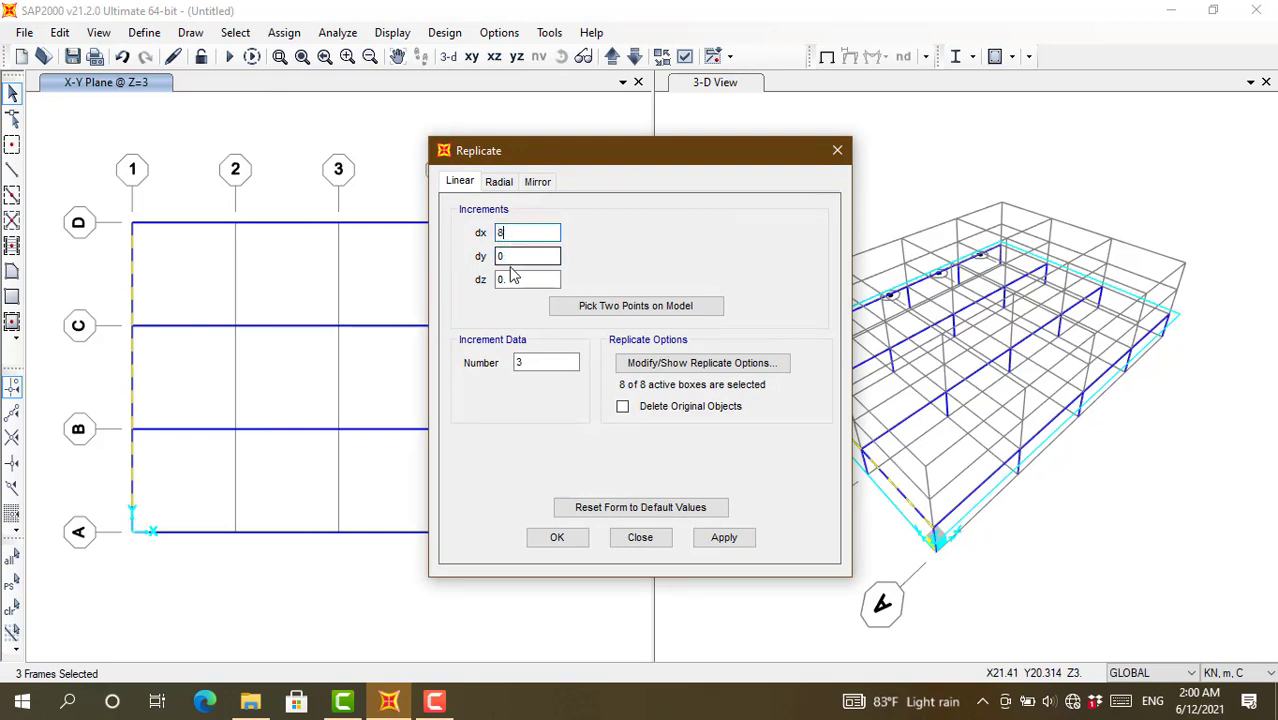
{"action": "left_click_drag", "start_coordinate": [595, 160], "coordinate": [578, 128]}
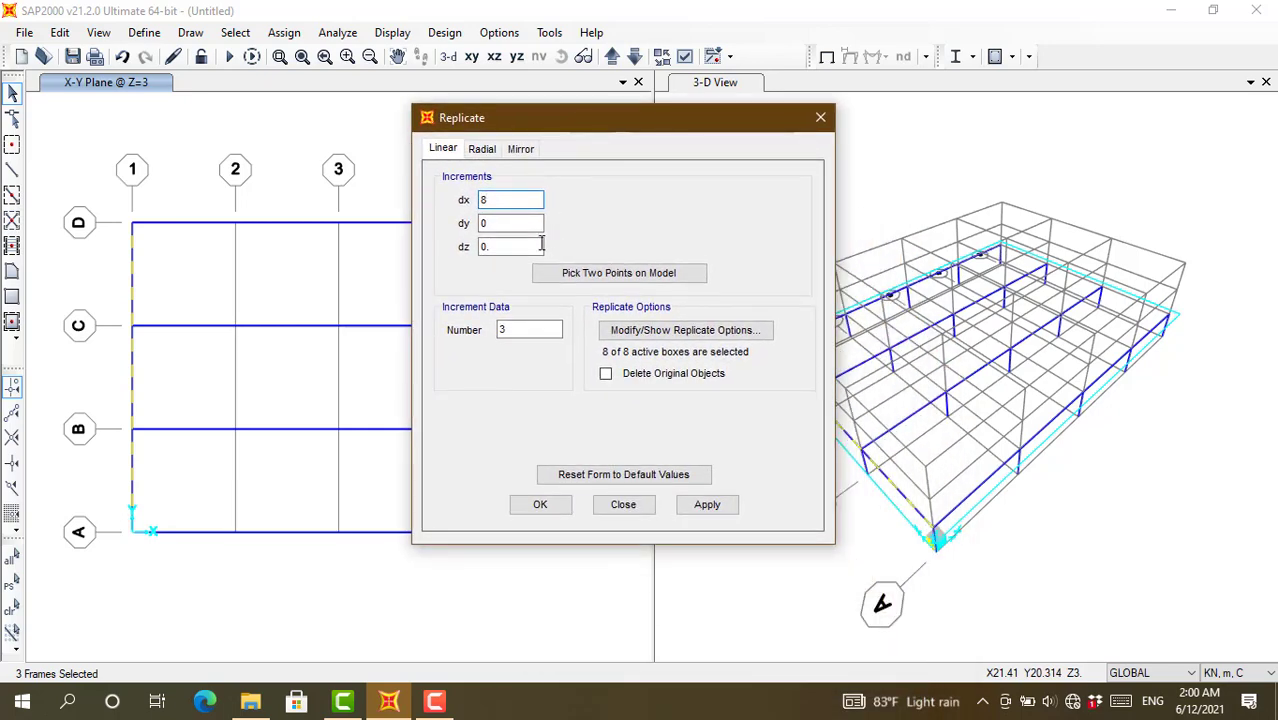
{"action": "left_click", "coordinate": [528, 330]}
{"action": "left_click_drag", "start_coordinate": [528, 330], "coordinate": [491, 333]}
{"action": "type", "text": "4"}
{"action": "left_click_drag", "start_coordinate": [597, 124], "coordinate": [552, 178]}
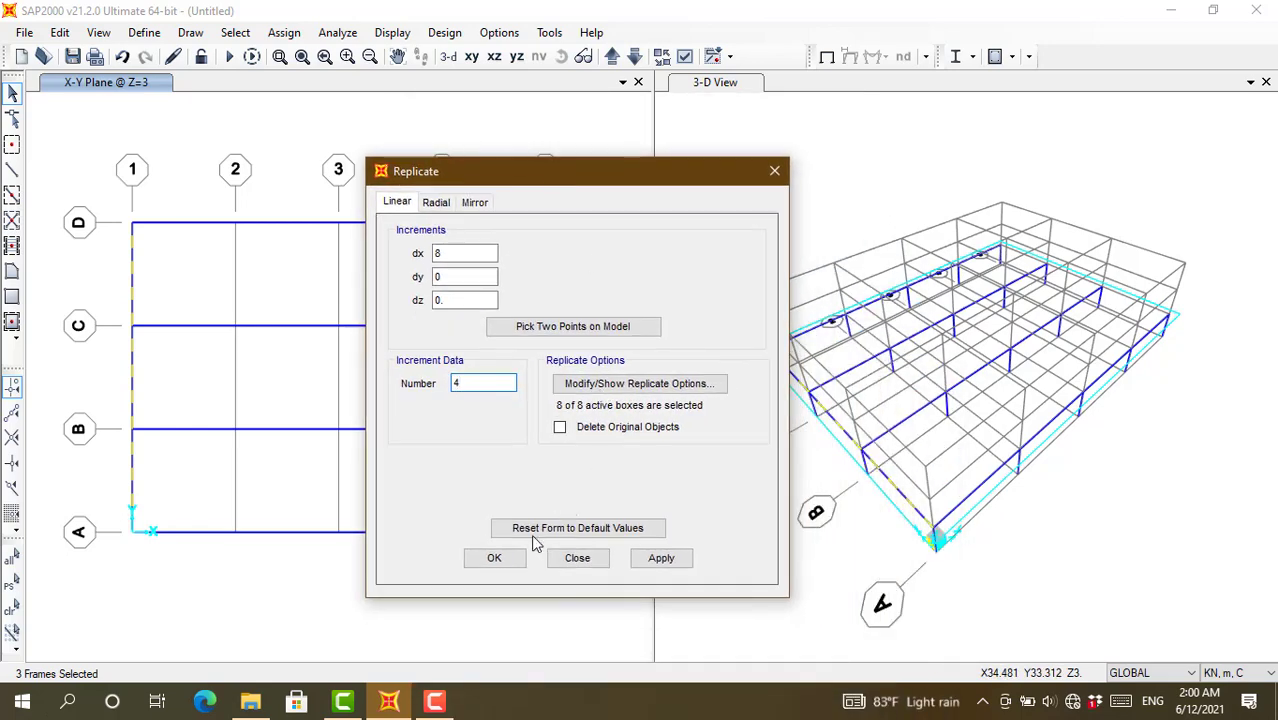
{"action": "left_click", "coordinate": [494, 557]}
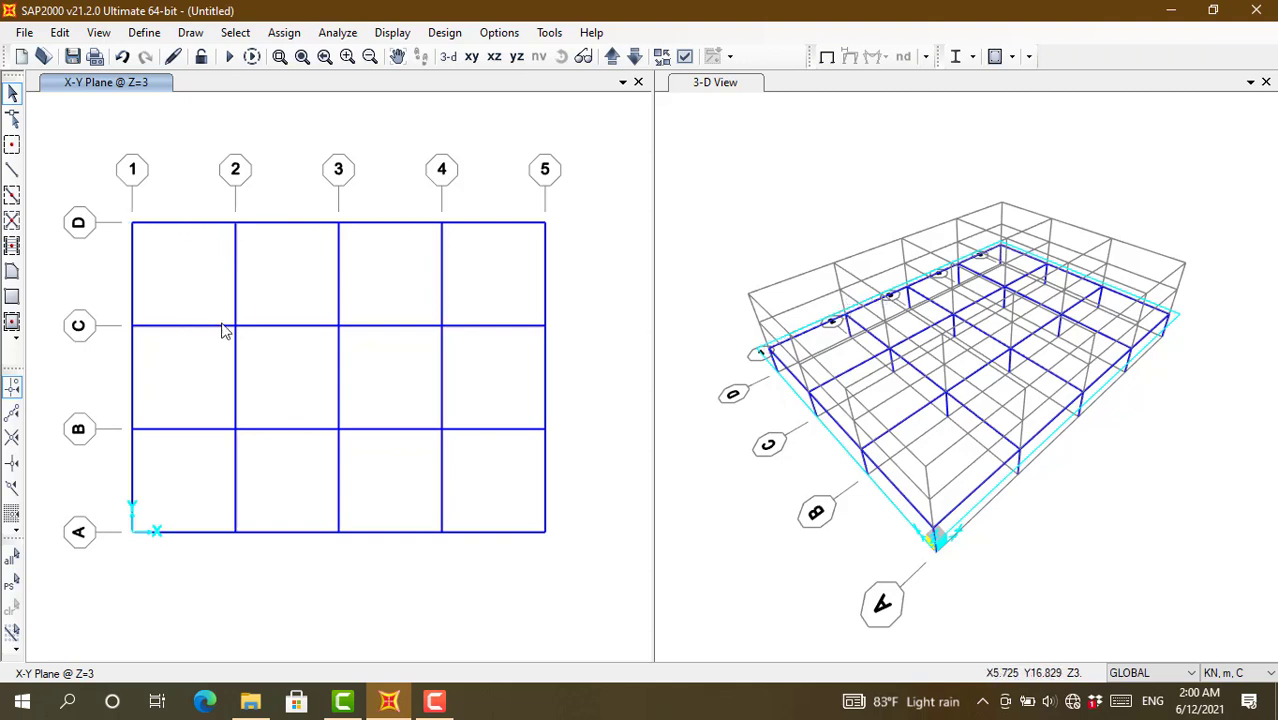
Step: Add a new shell area section named S 150 with the Shell - Thin type
{"action": "left_click", "coordinate": [142, 33]}
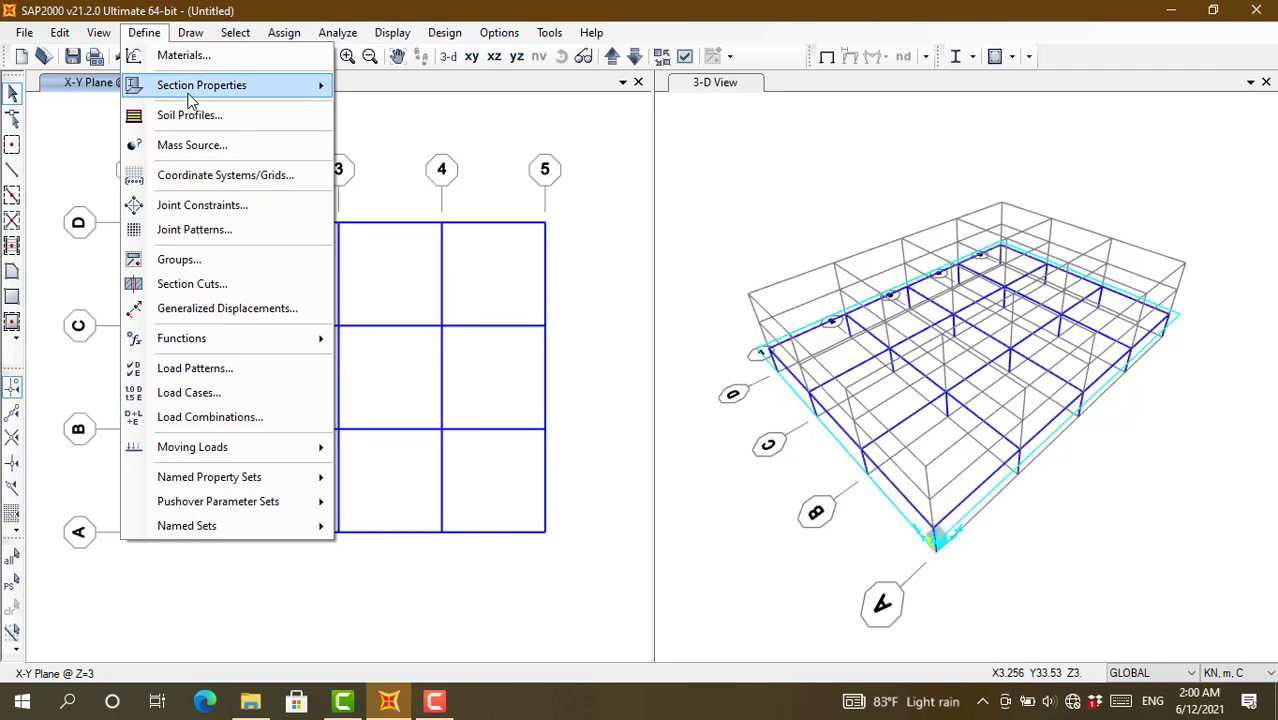
{"action": "mouse_move", "coordinate": [188, 93]}
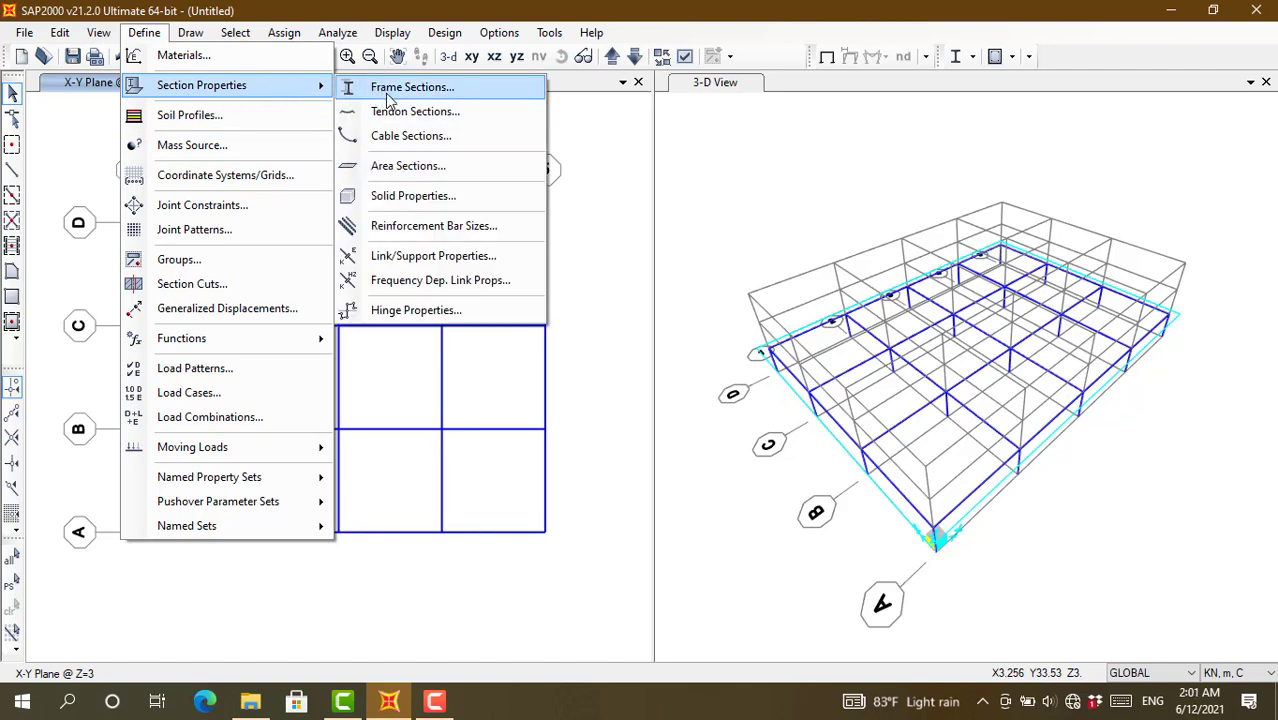
{"action": "left_click", "coordinate": [404, 167]}
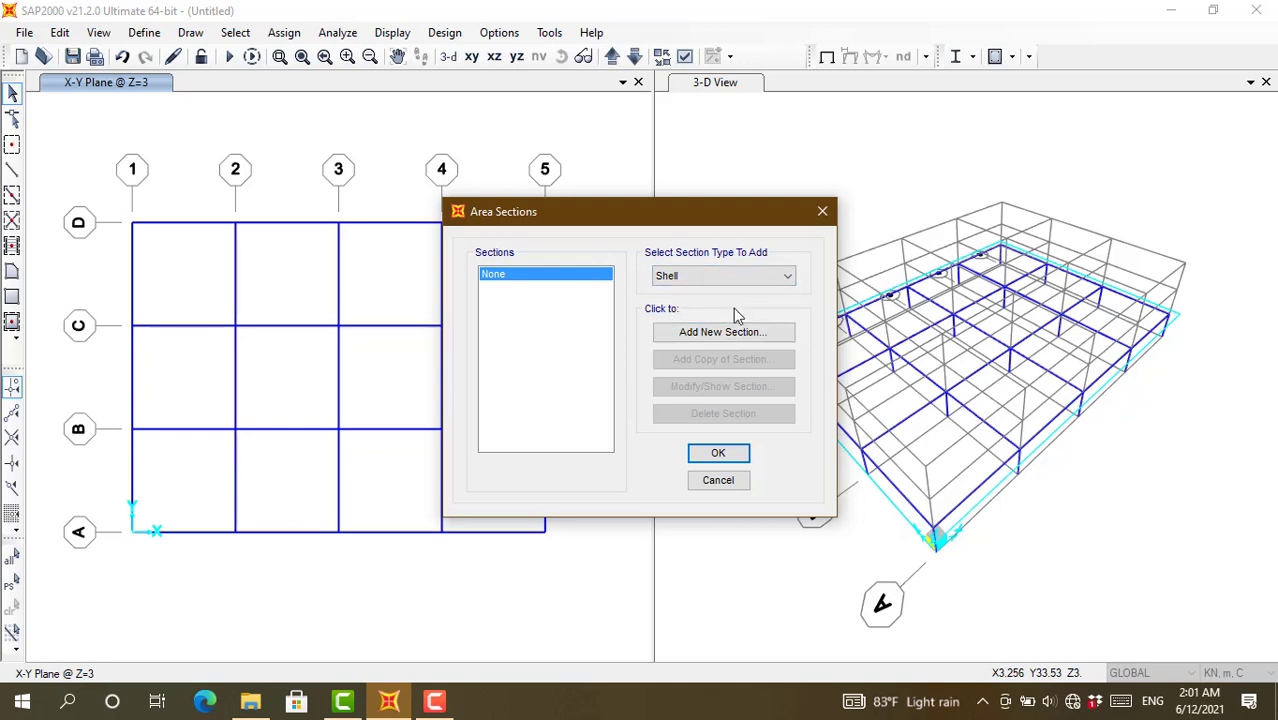
{"action": "left_click", "coordinate": [718, 333]}
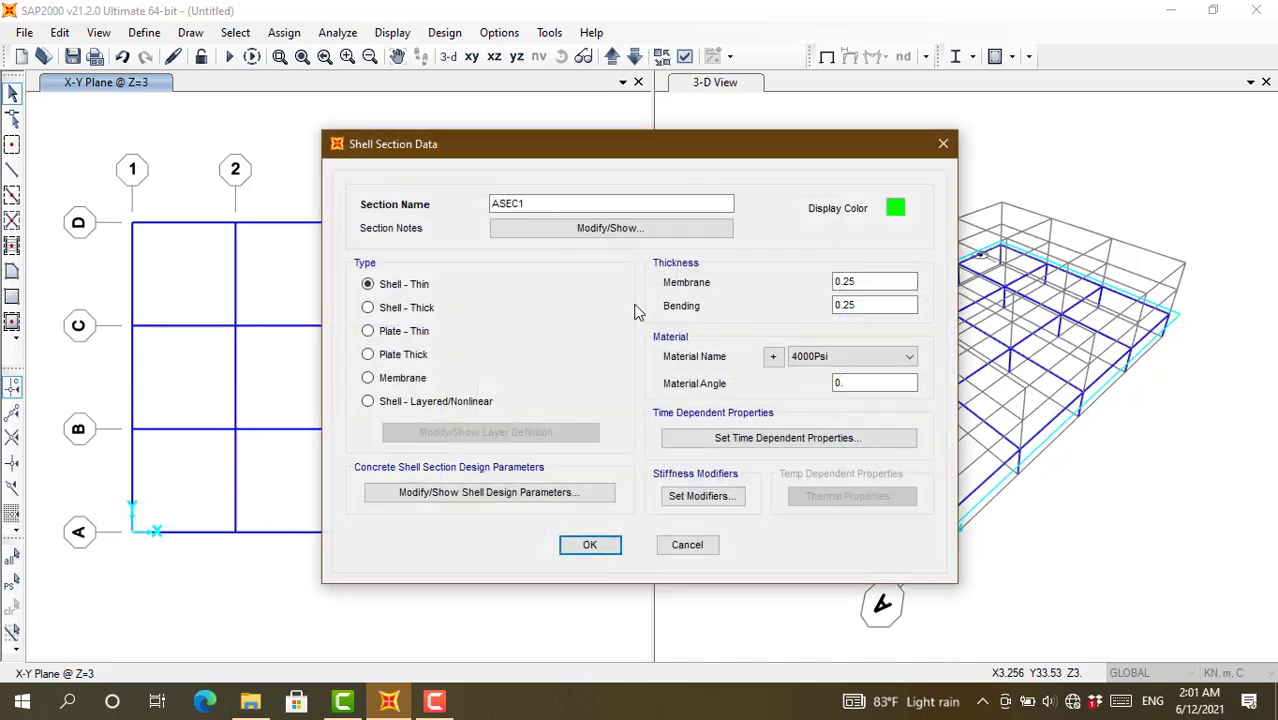
{"action": "left_click", "coordinate": [543, 203]}
{"action": "left_click_drag", "start_coordinate": [543, 203], "coordinate": [427, 199]}
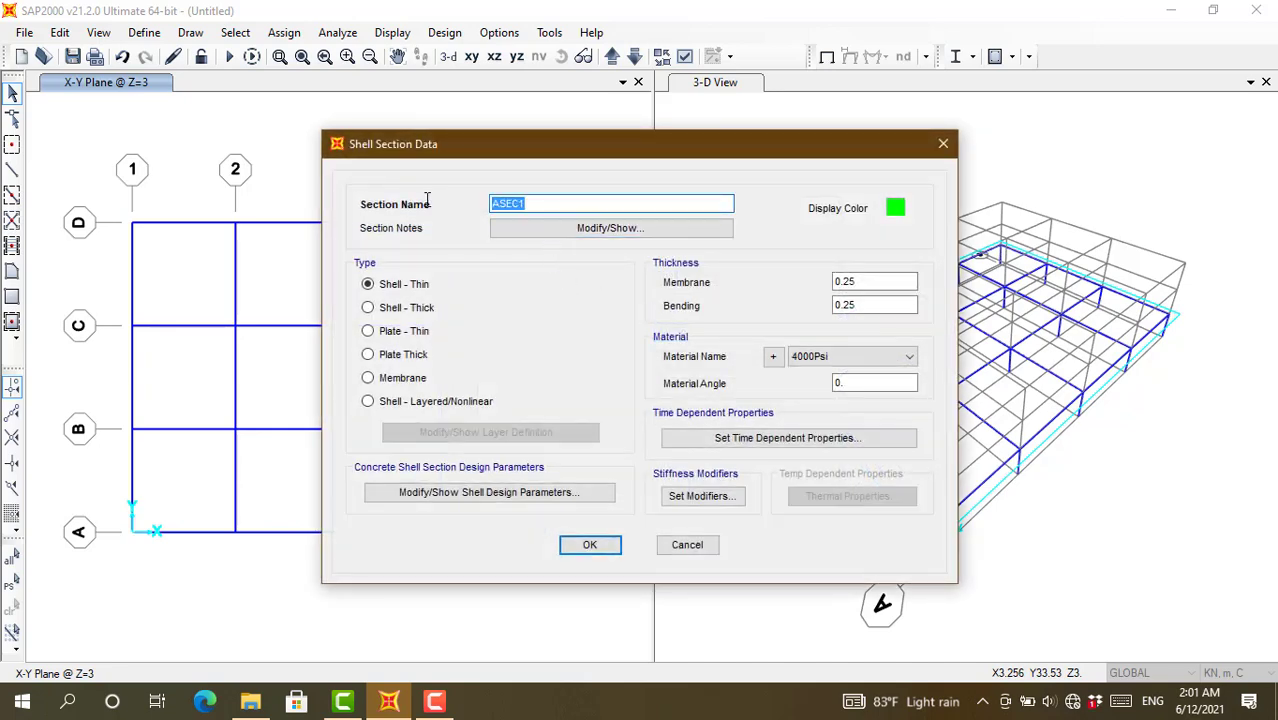
{"action": "type", "text": "S 150"}
{"action": "left_click", "coordinate": [445, 280]}
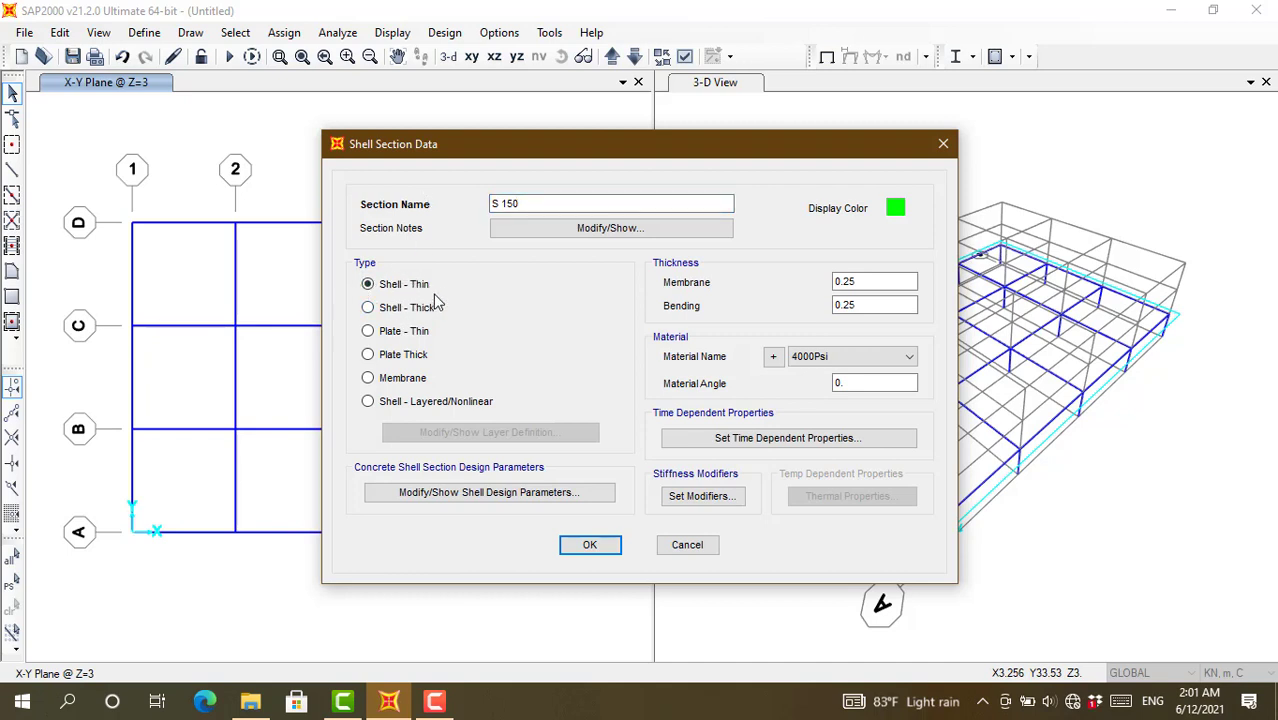
{"action": "left_click", "coordinate": [536, 203]}
Step: Set the S 150 section's membrane and bending thickness to 0.15 m and its material to C30/37, and accept the definition
{"action": "left_click_drag", "start_coordinate": [871, 283], "coordinate": [810, 288]}
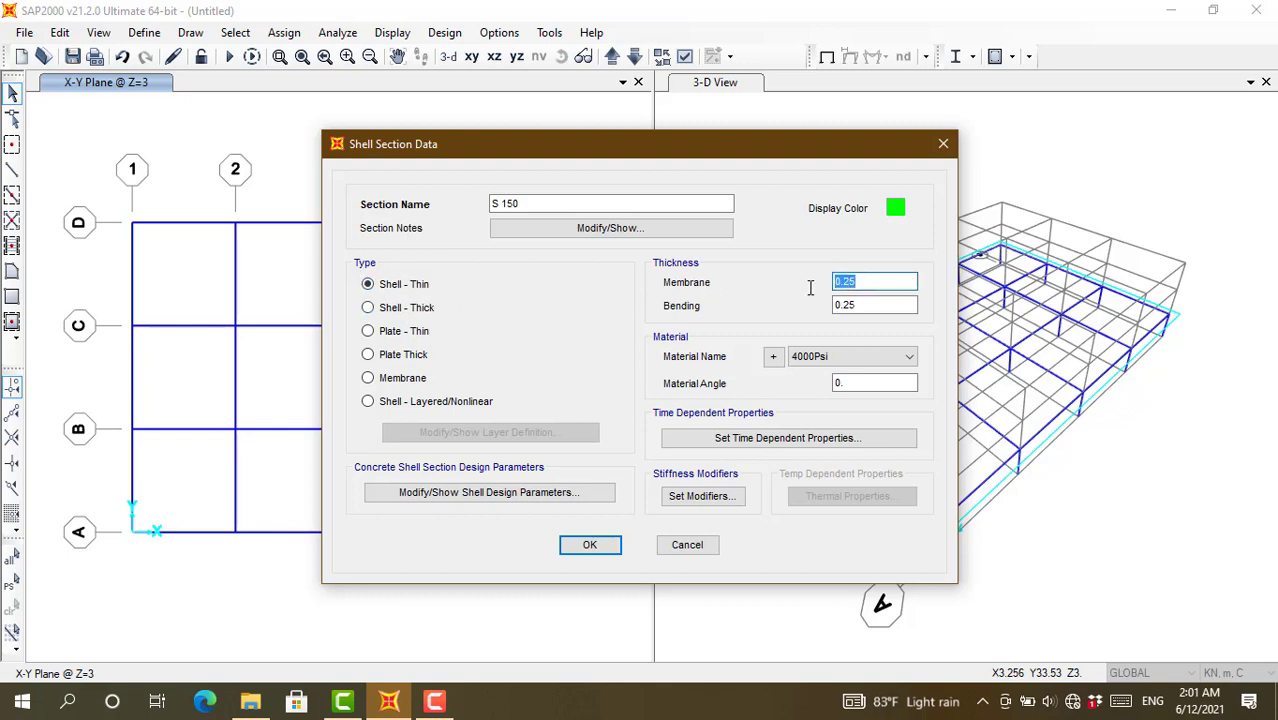
{"action": "type", "text": "0."}
{"action": "left_click_drag", "start_coordinate": [860, 306], "coordinate": [835, 306]}
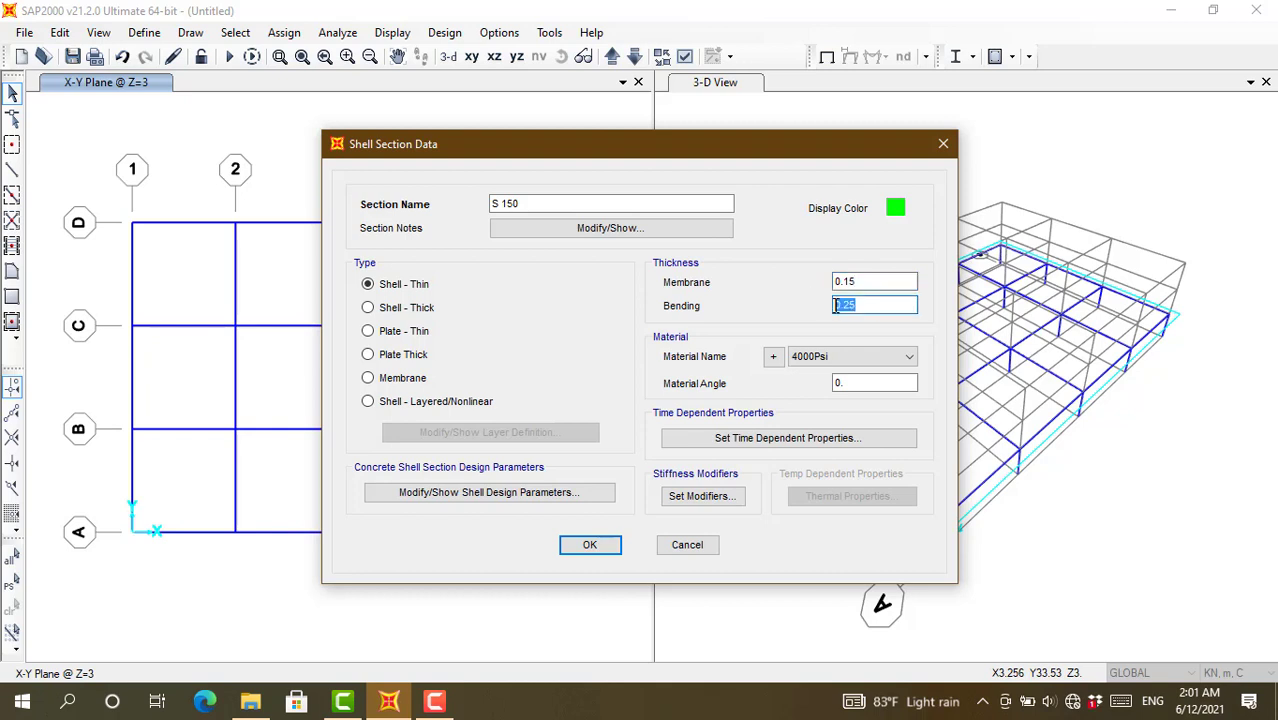
{"action": "type", "text": "0.1"}
{"action": "left_click", "coordinate": [844, 354]}
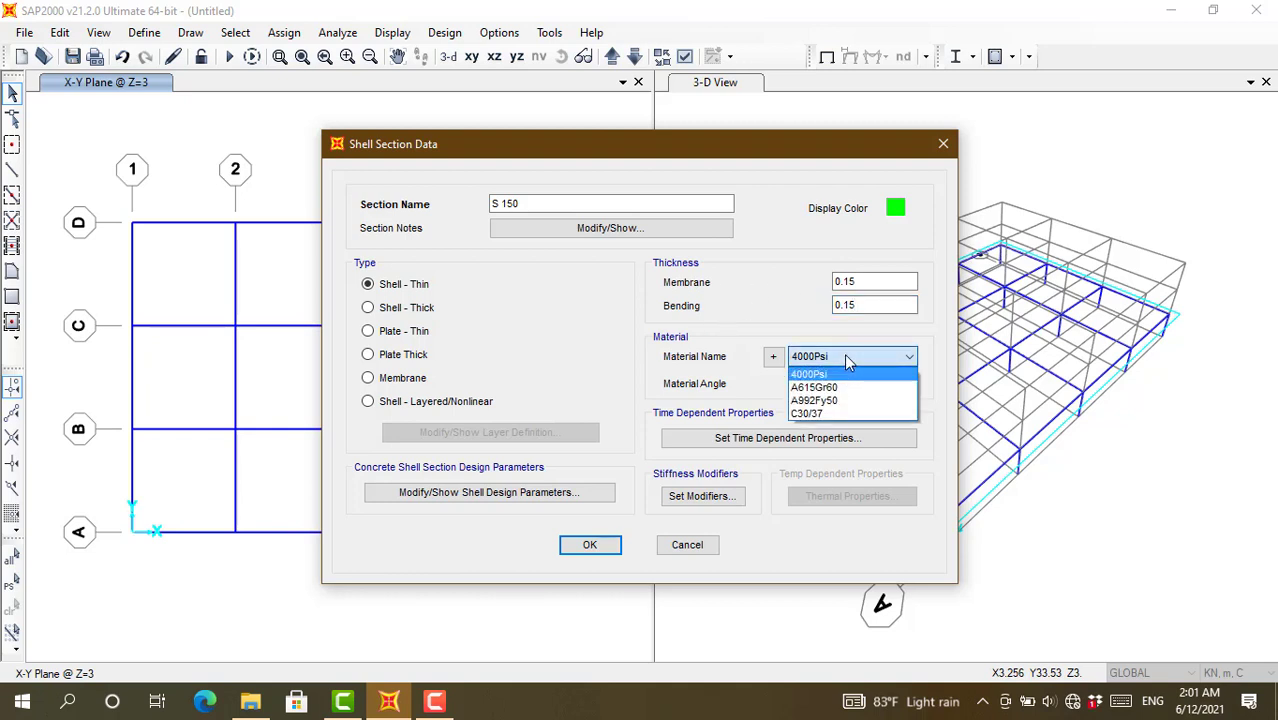
{"action": "left_click", "coordinate": [809, 414]}
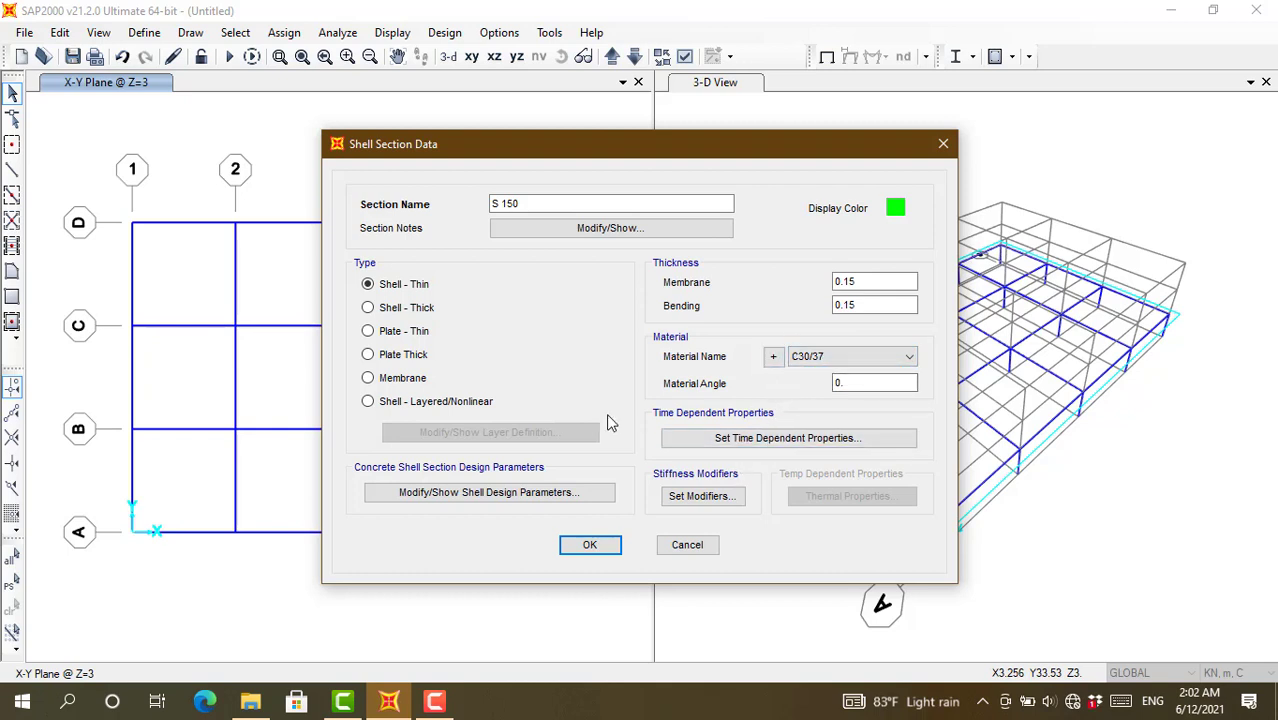
{"action": "left_click", "coordinate": [590, 545]}
{"action": "left_click", "coordinate": [713, 456]}
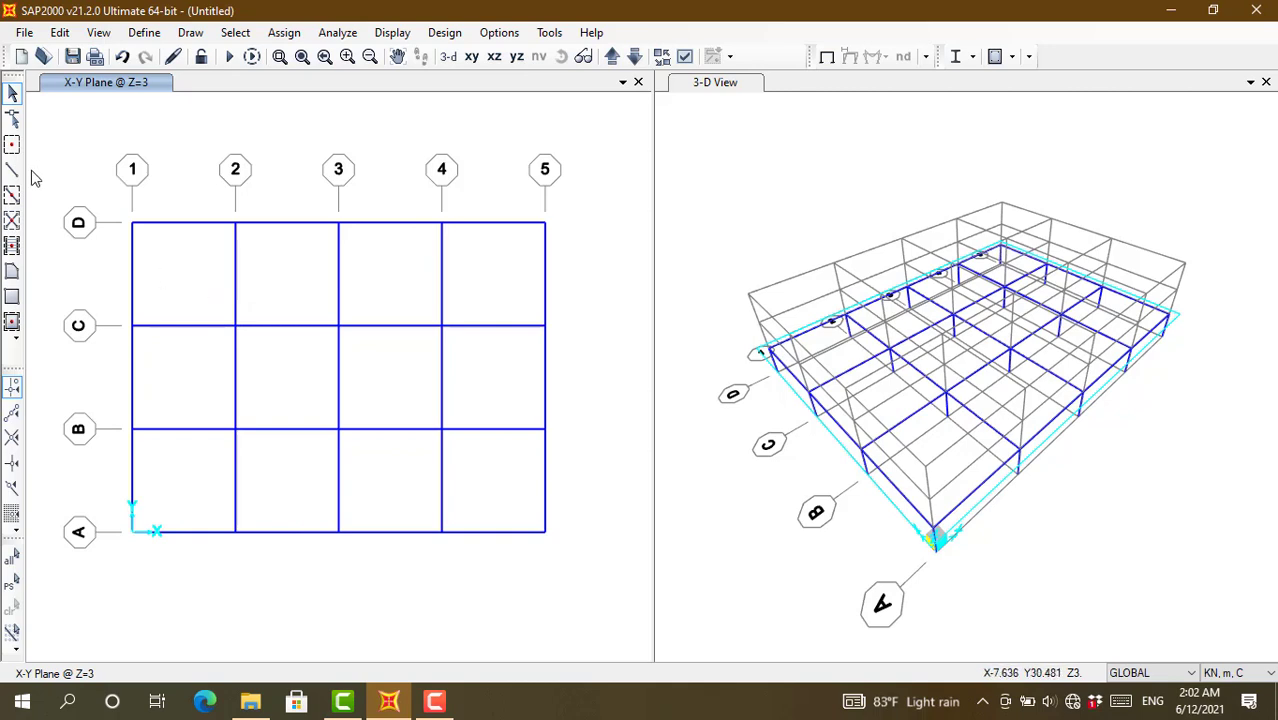
Step: Draw a rectangular S 150 slab at Z=3 in the bay between grid lines 1–2 and C–D, end drawing and select the slab
{"action": "left_click", "coordinate": [12, 297]}
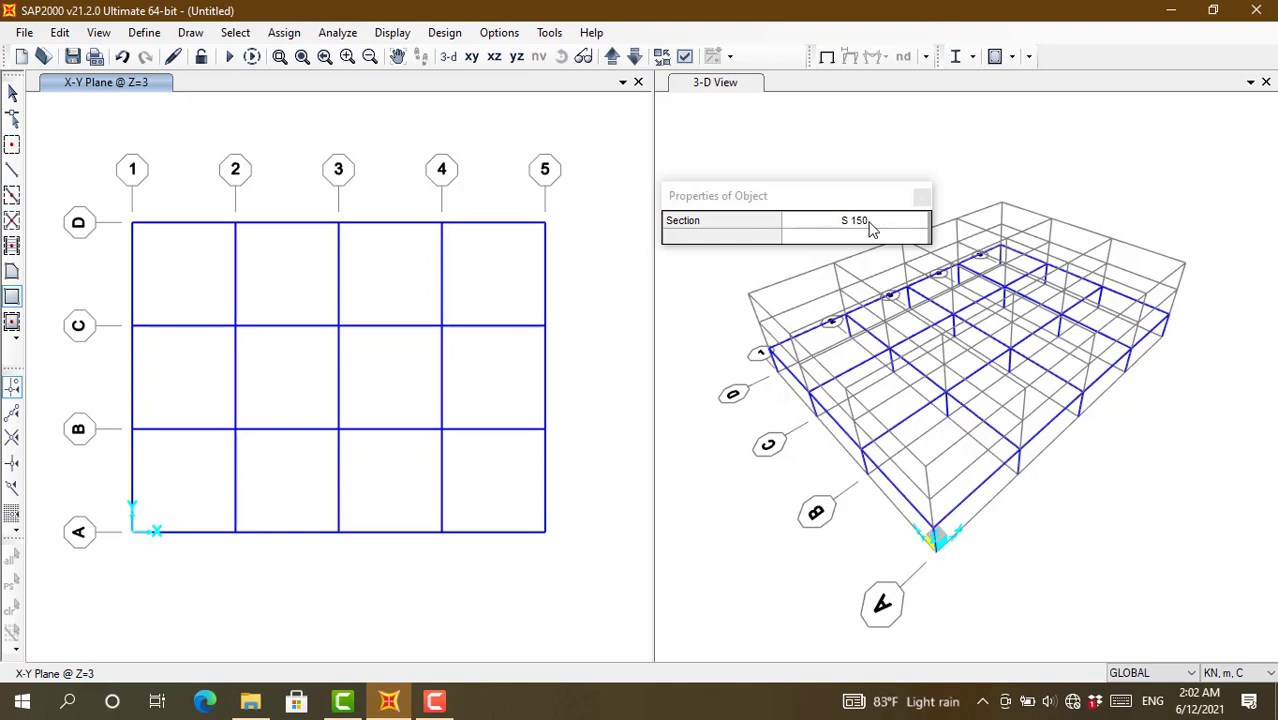
{"action": "left_click", "coordinate": [132, 222]}
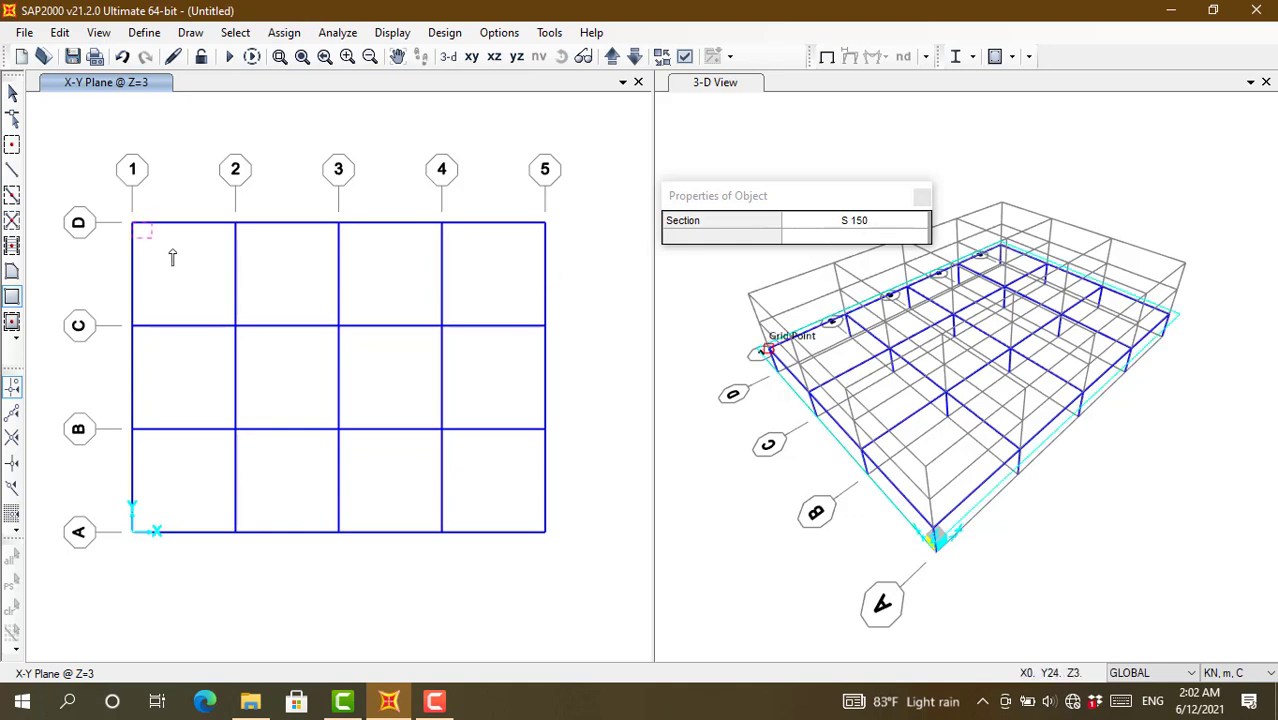
{"action": "left_click", "coordinate": [237, 334]}
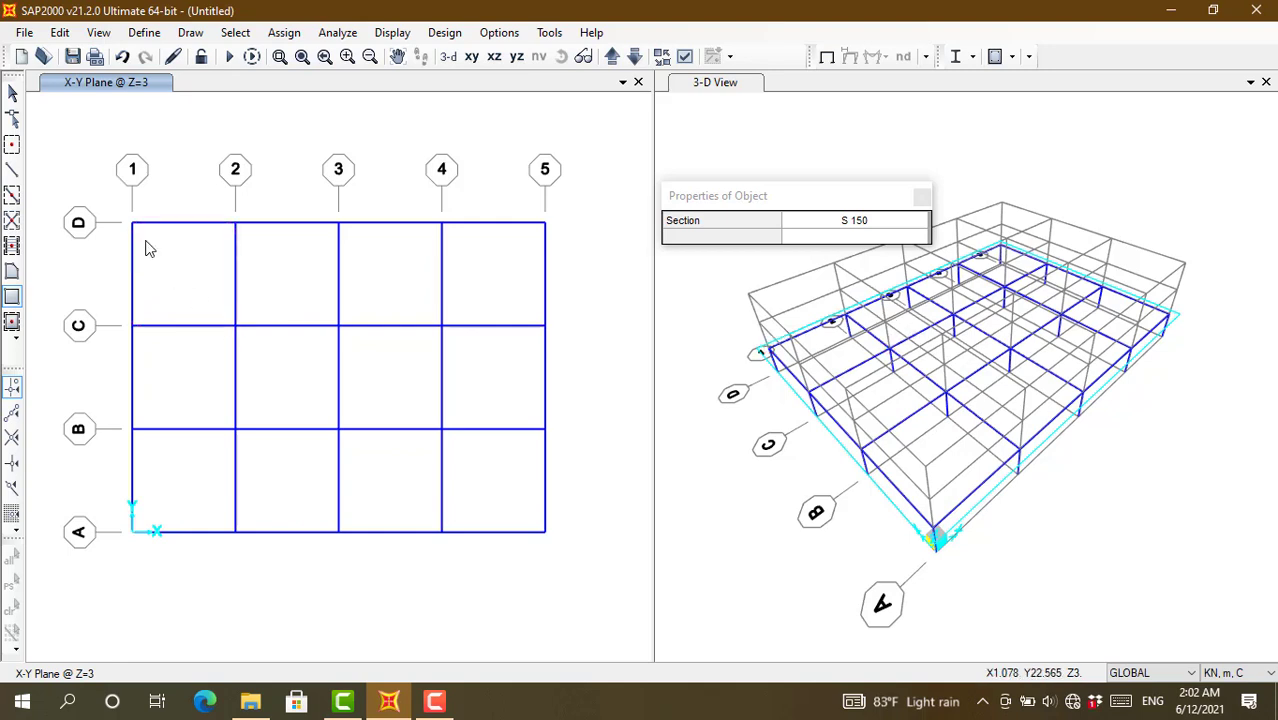
{"action": "left_click", "coordinate": [12, 92]}
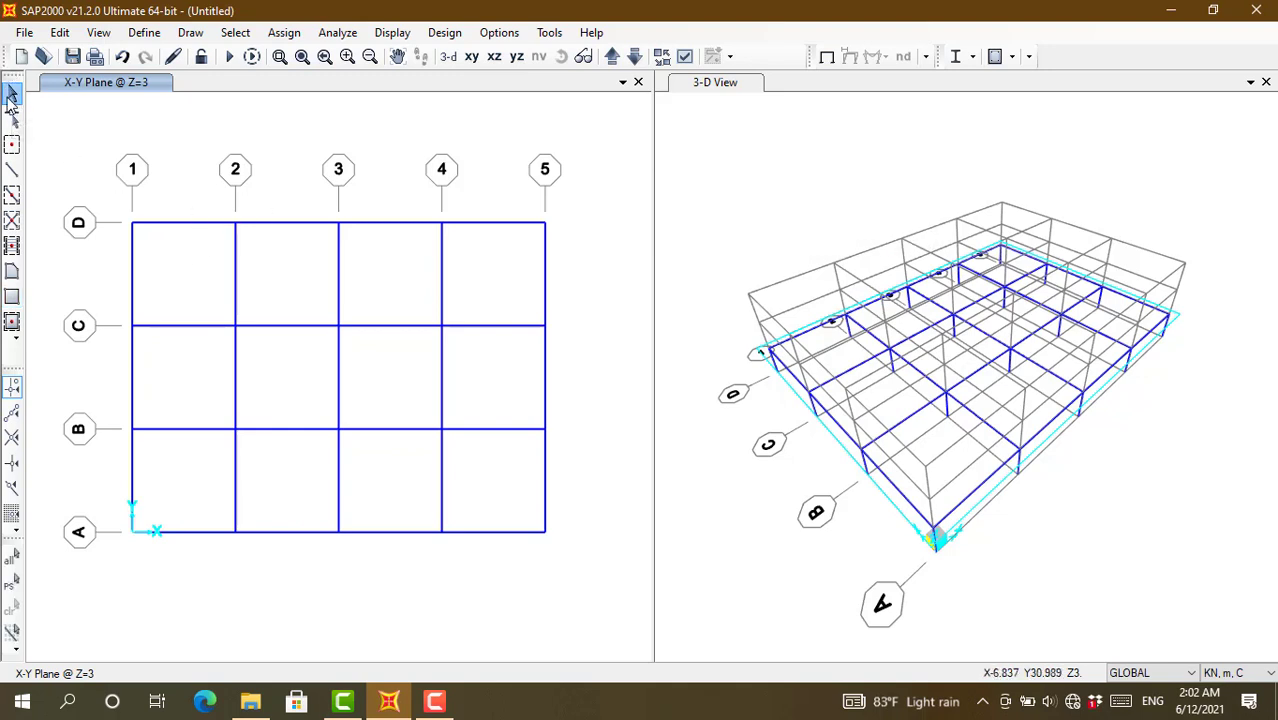
{"action": "left_click", "coordinate": [178, 279]}
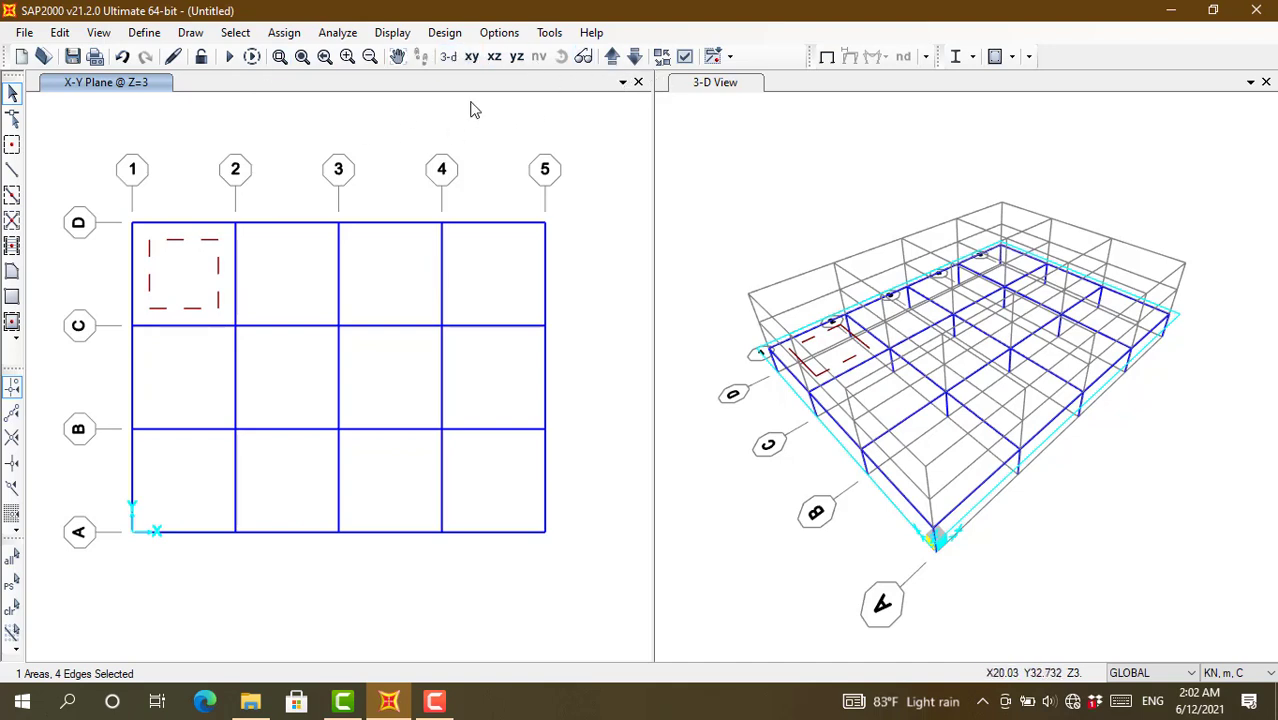
Step: Turn on the Fill Objects display option for the Z=3 plan view
{"action": "left_click", "coordinate": [685, 58]}
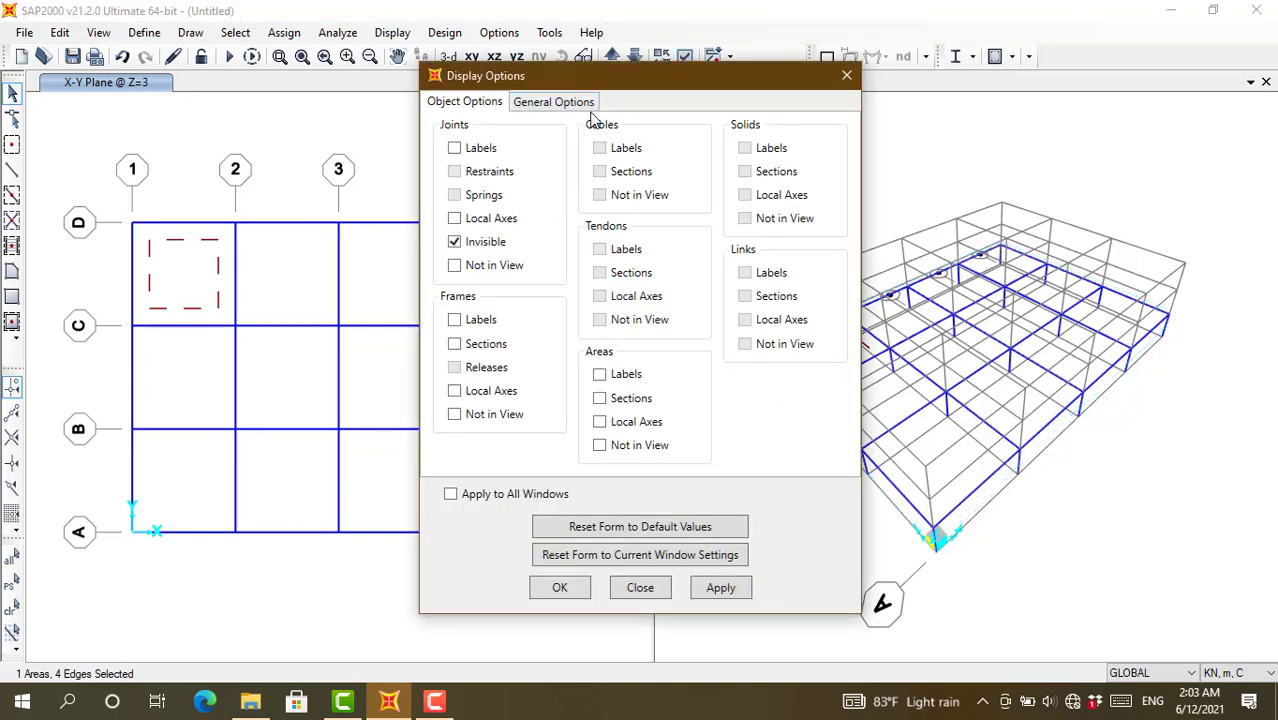
{"action": "left_click", "coordinate": [590, 104]}
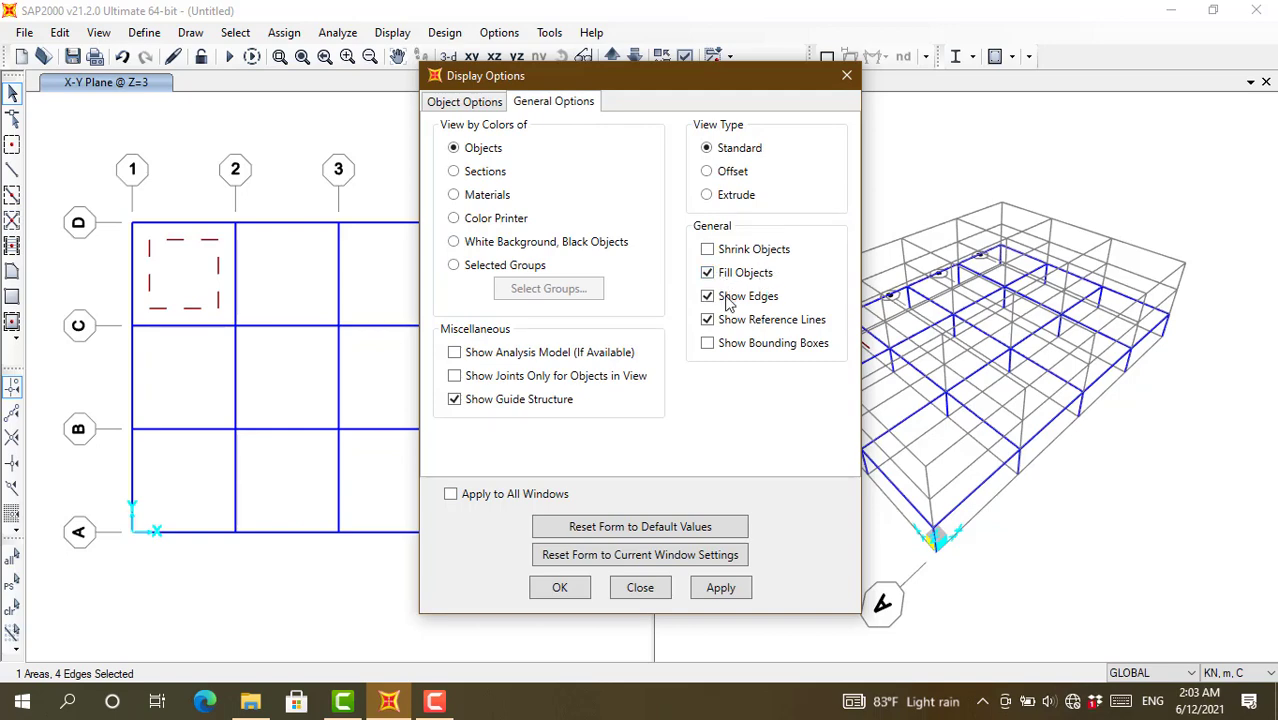
{"action": "left_click", "coordinate": [561, 590]}
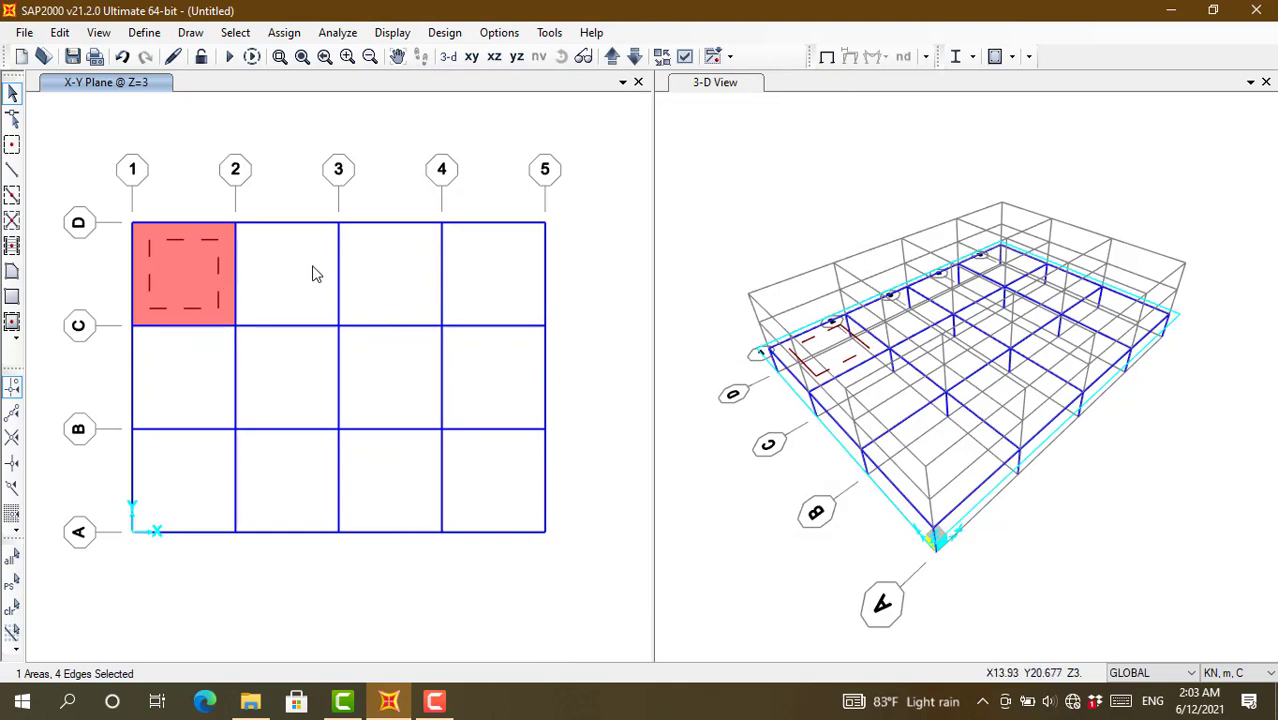
Step: Draw rectangular S 150 slabs at Z=3 in the three bays between grid lines 2–5 and C–D, and end drawing
{"action": "left_click", "coordinate": [12, 296]}
{"action": "mouse_move", "coordinate": [235, 222]}
{"action": "left_mouse_down"}
{"action": "mouse_move", "coordinate": [291, 257]}
{"action": "mouse_move", "coordinate": [337, 305]}
{"action": "mouse_move", "coordinate": [338, 325]}
{"action": "left_mouse_up"}
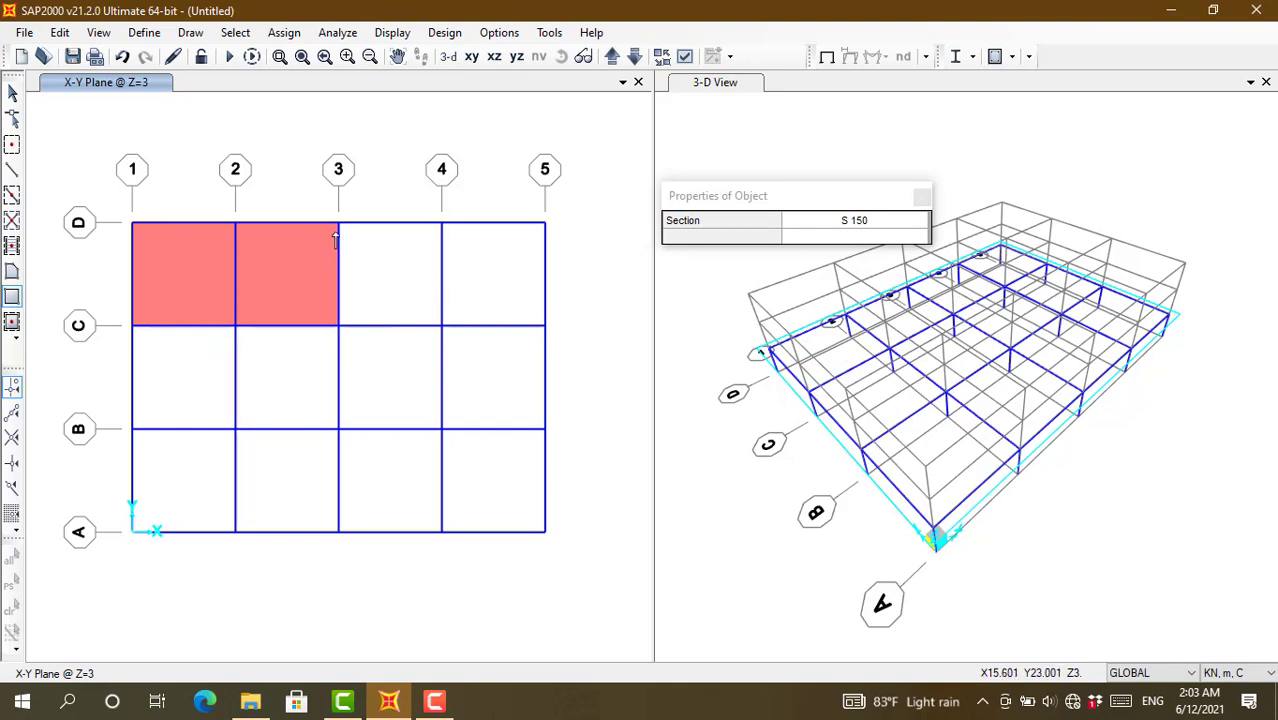
{"action": "left_click_drag", "start_coordinate": [338, 222], "coordinate": [441, 326]}
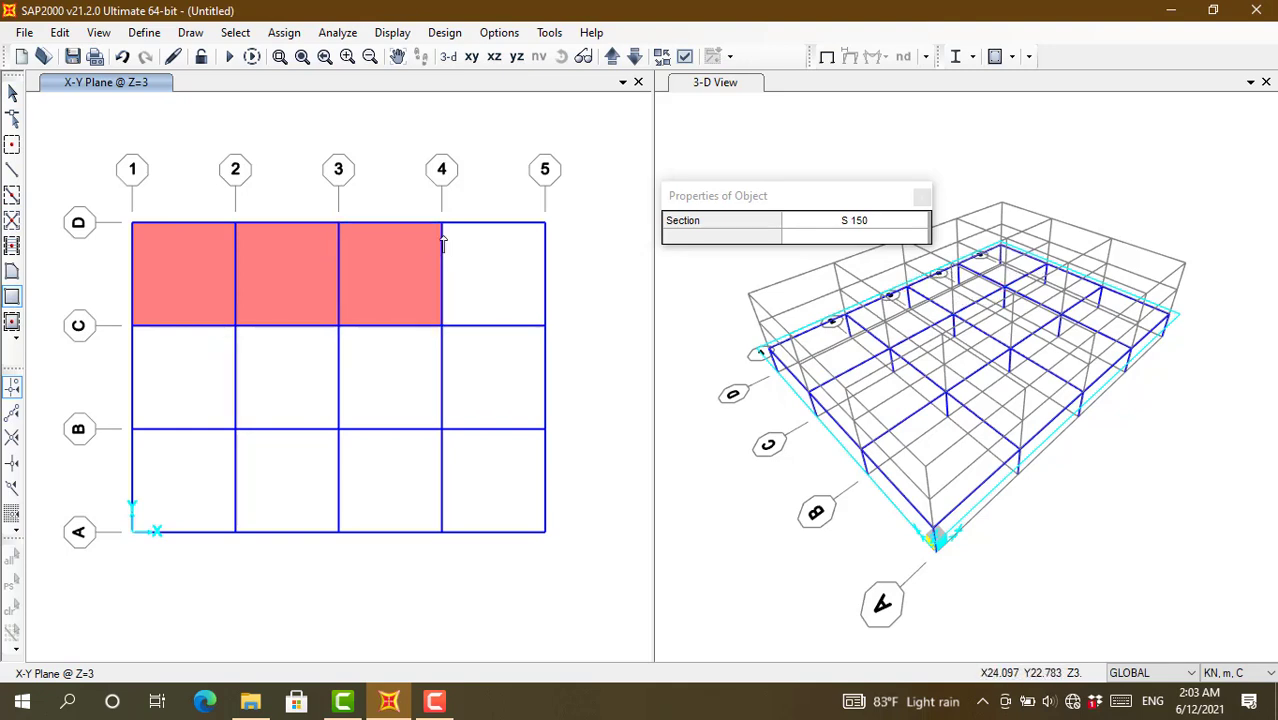
{"action": "left_click_drag", "start_coordinate": [441, 222], "coordinate": [548, 330]}
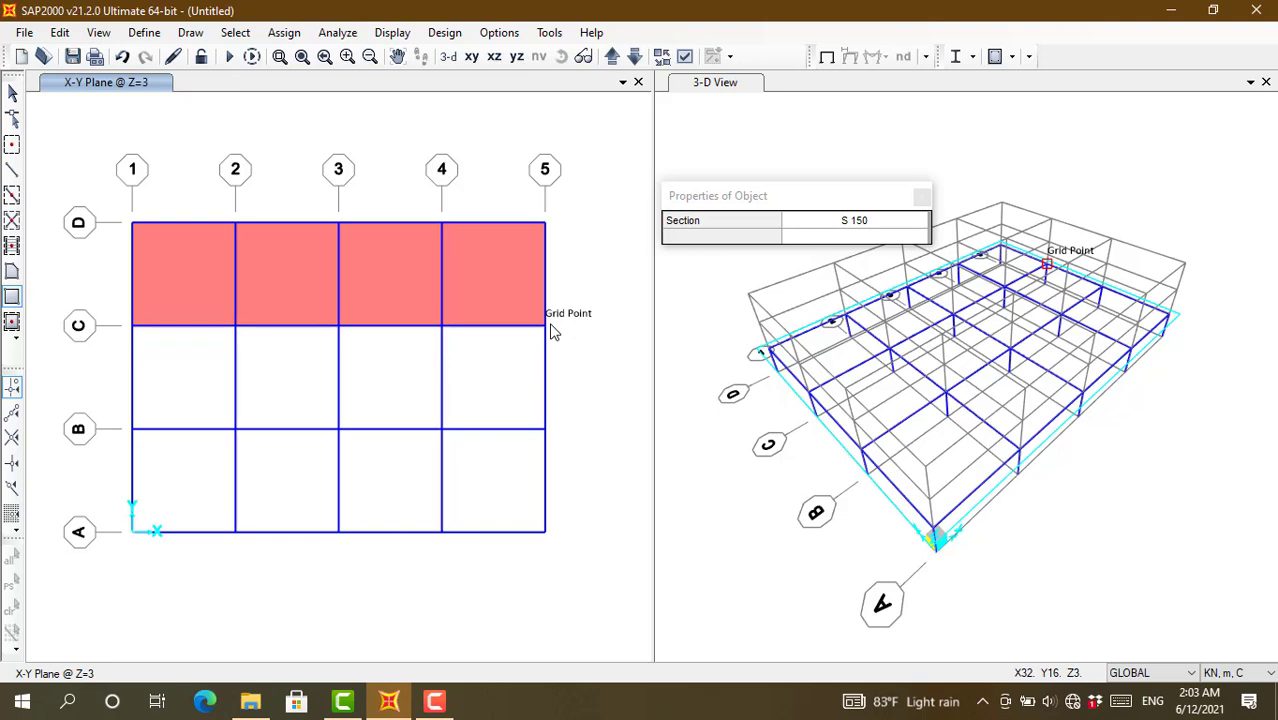
{"action": "left_click", "coordinate": [12, 95]}
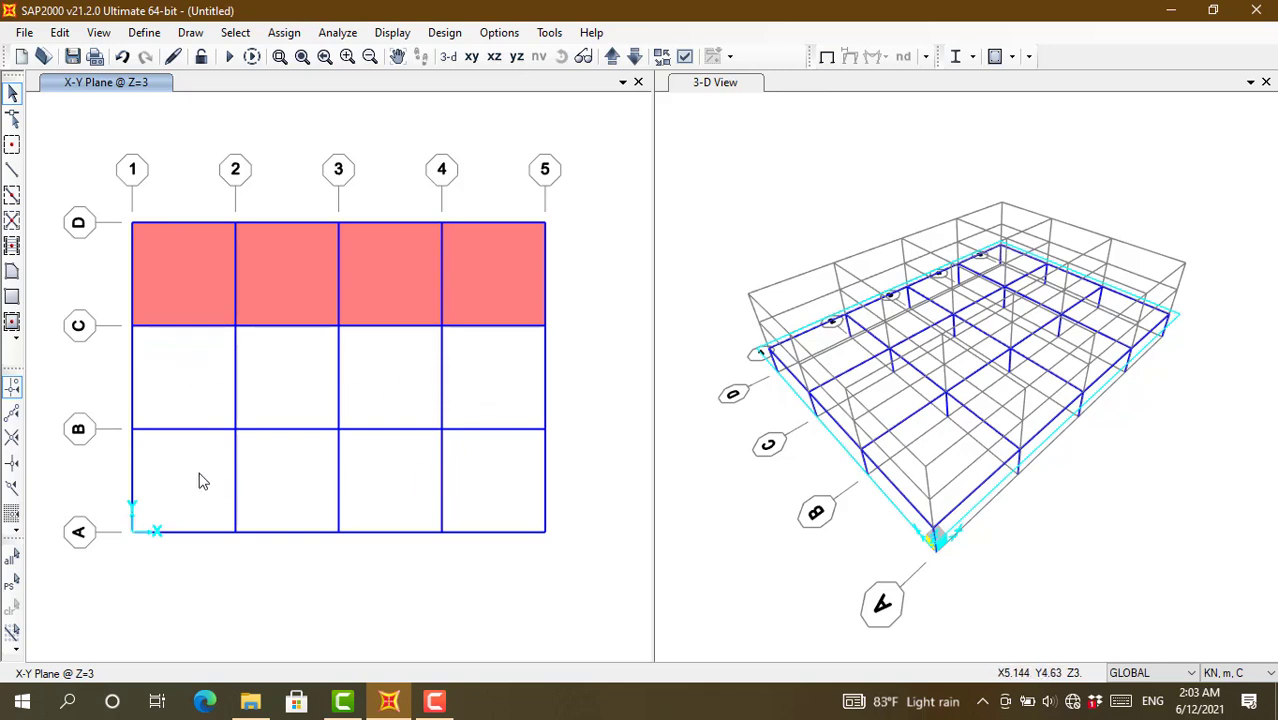
Step: Select the four slabs between grid lines C–D and replicate them linearly with dx 0, dy -8 m and number 2
{"action": "left_click", "coordinate": [193, 283]}
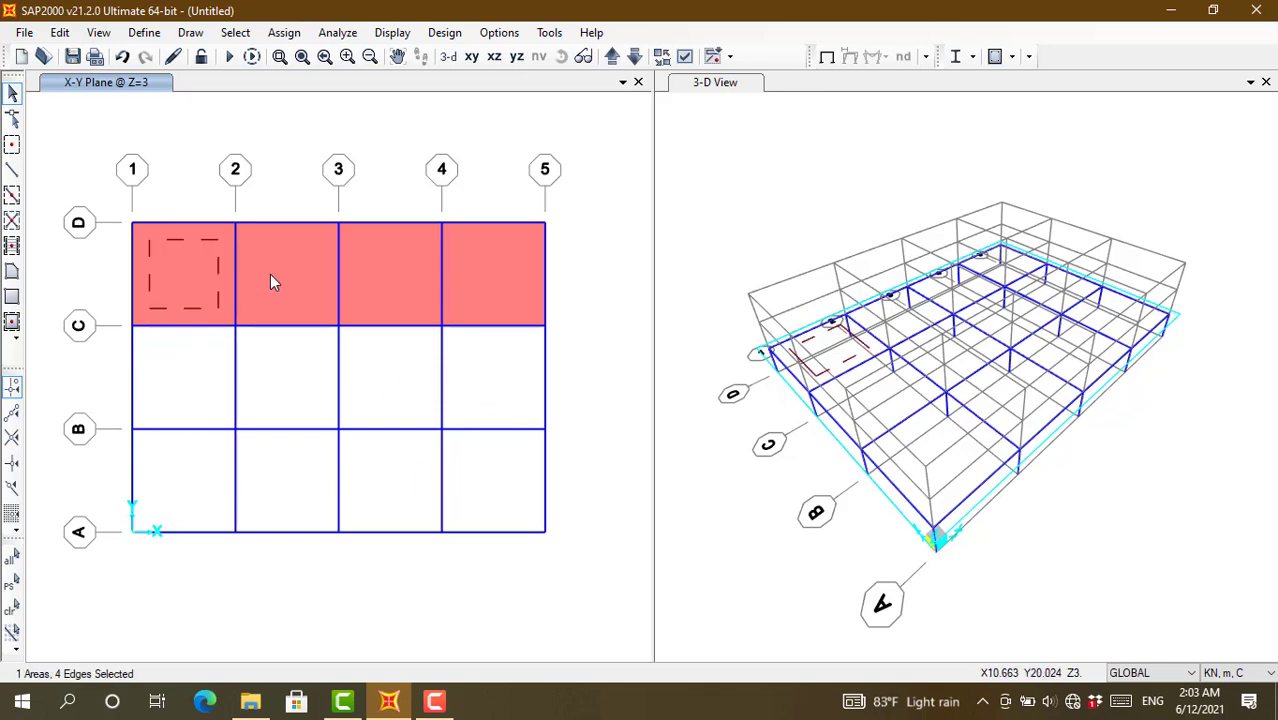
{"action": "left_click", "coordinate": [271, 276]}
{"action": "left_click", "coordinate": [394, 278]}
{"action": "left_click", "coordinate": [497, 272]}
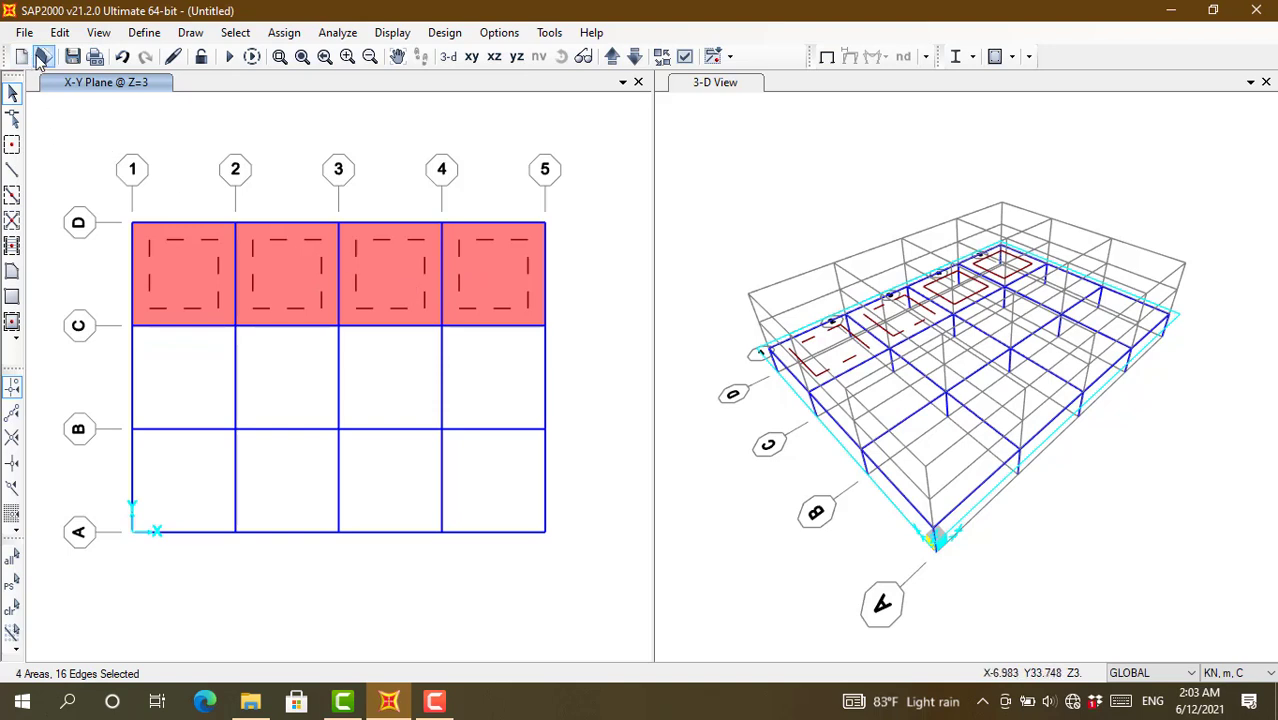
{"action": "left_click", "coordinate": [60, 32]}
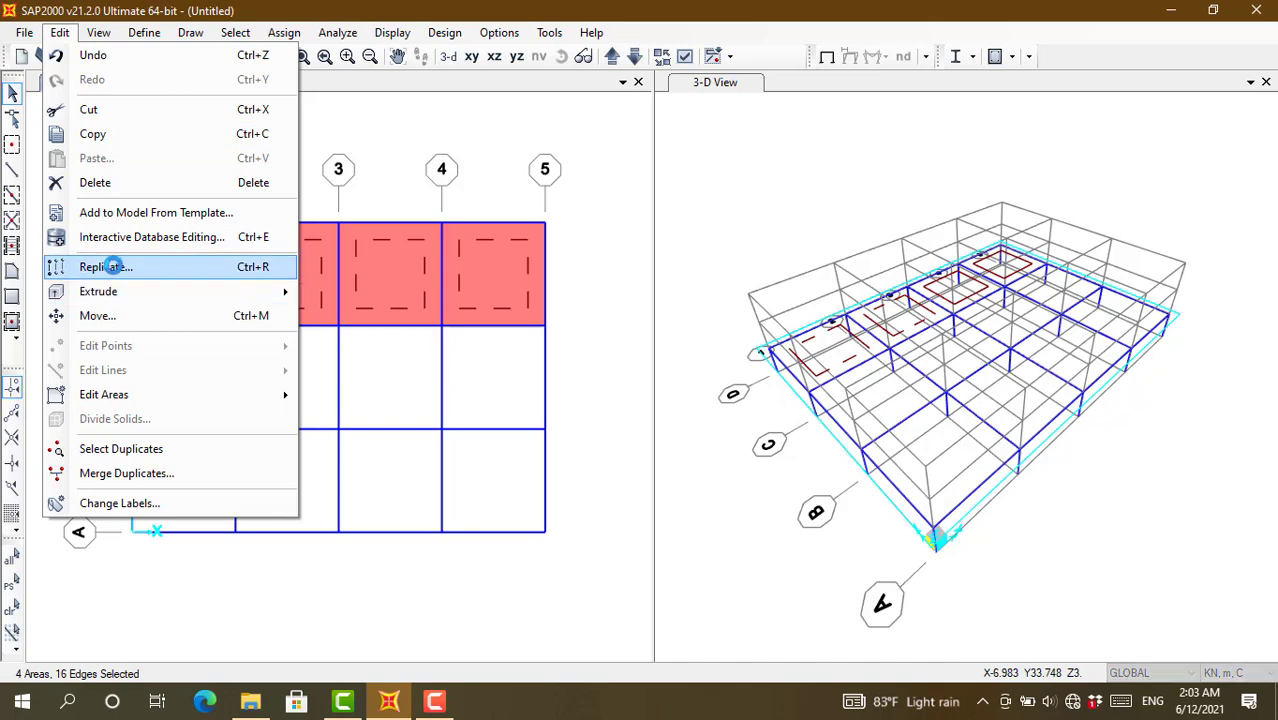
{"action": "left_click", "coordinate": [100, 267]}
{"action": "left_click", "coordinate": [509, 231]}
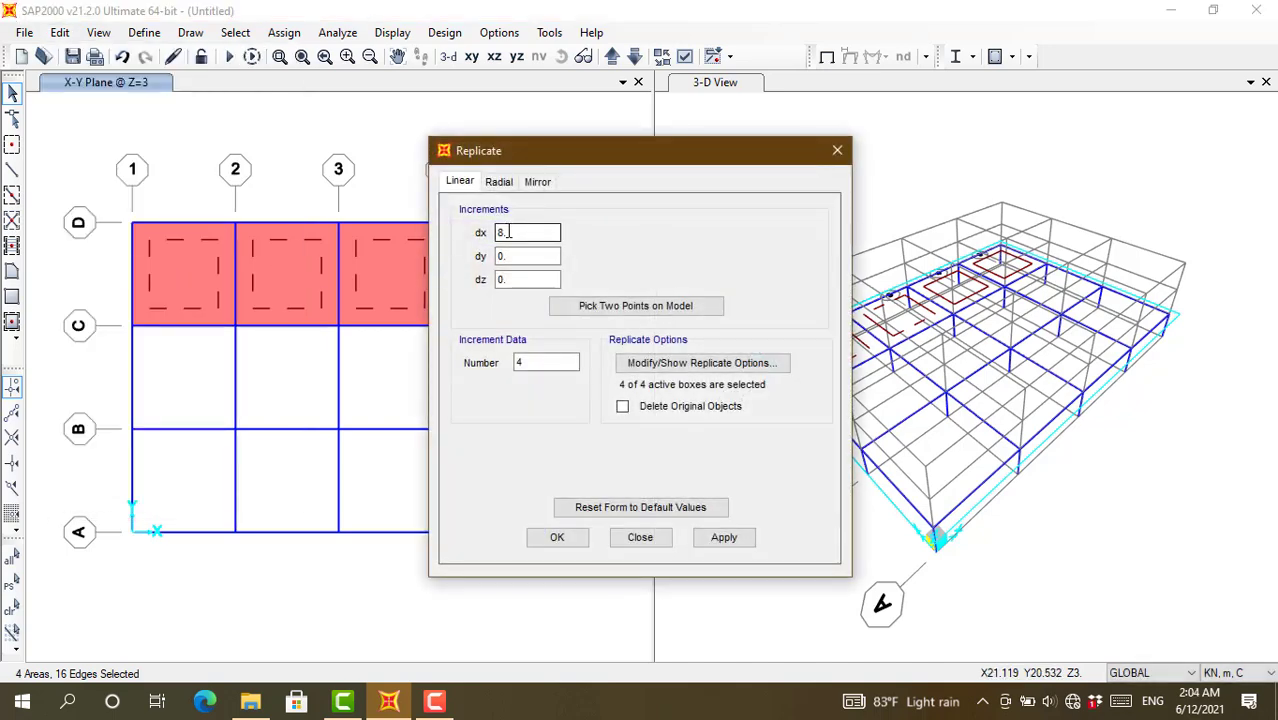
{"action": "left_click", "coordinate": [503, 255]}
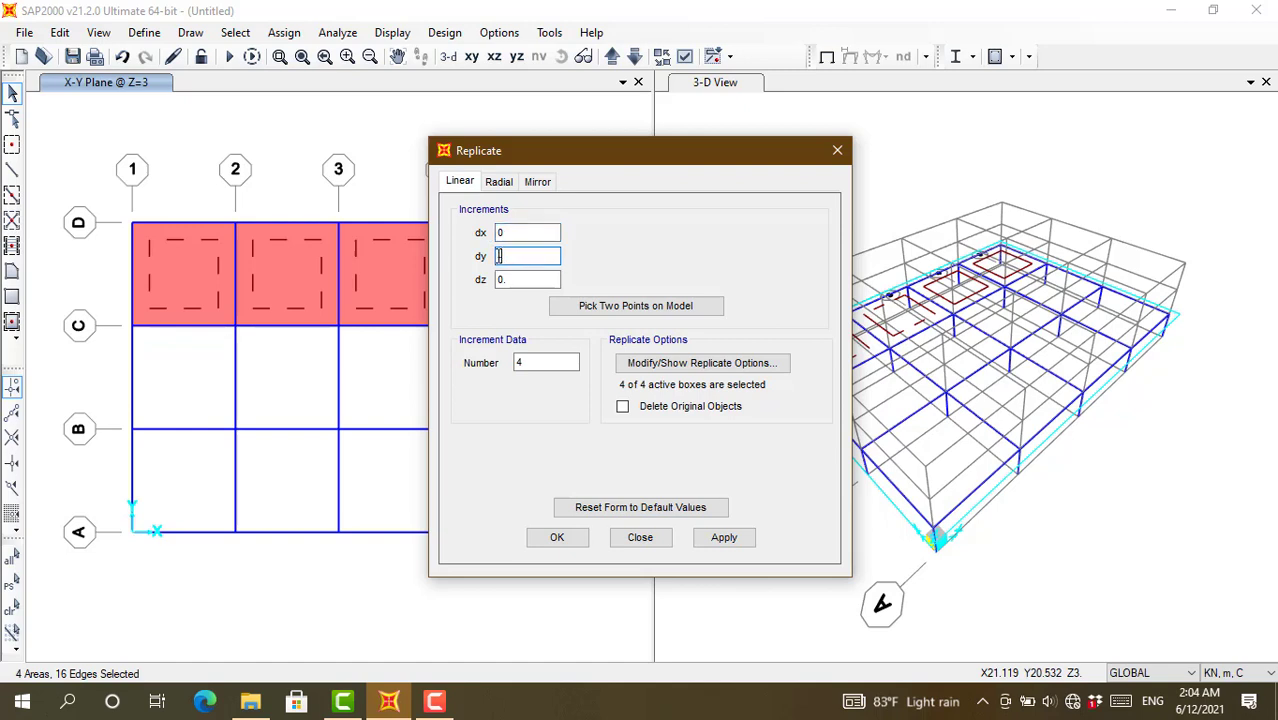
{"action": "double_click", "coordinate": [515, 362]}
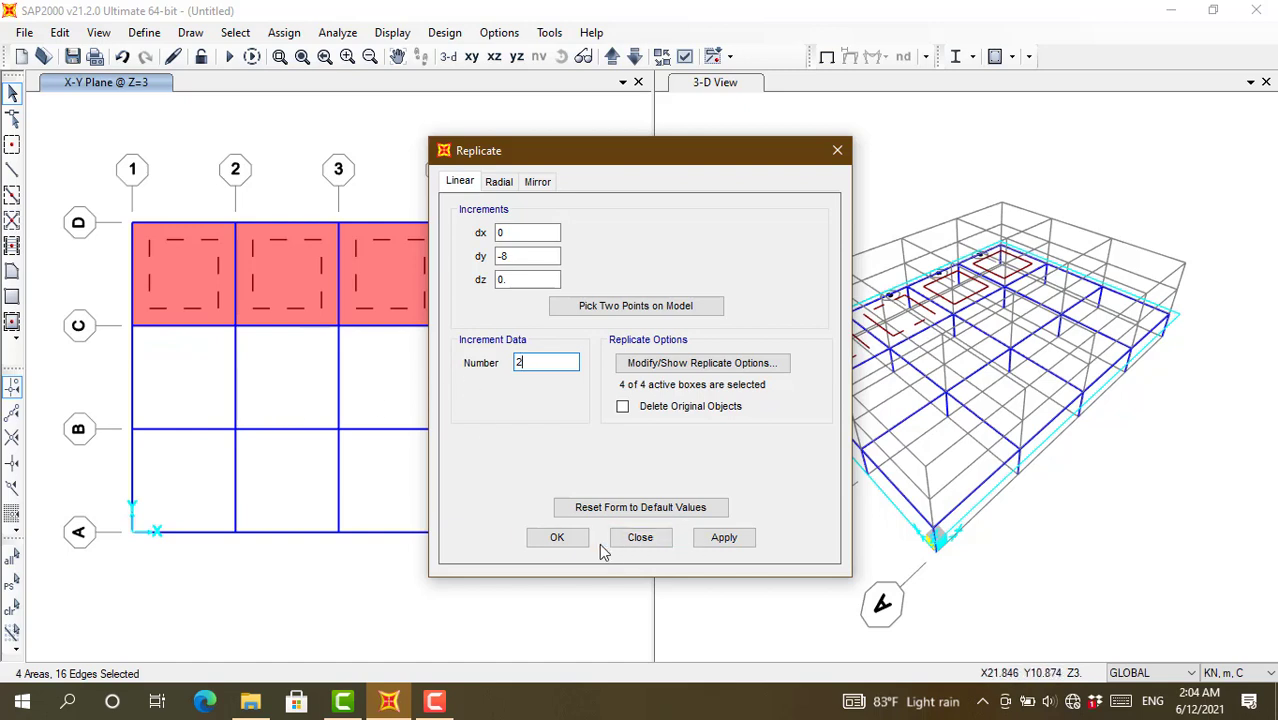
{"action": "left_click", "coordinate": [548, 538]}
{"action": "left_click", "coordinate": [551, 538]}
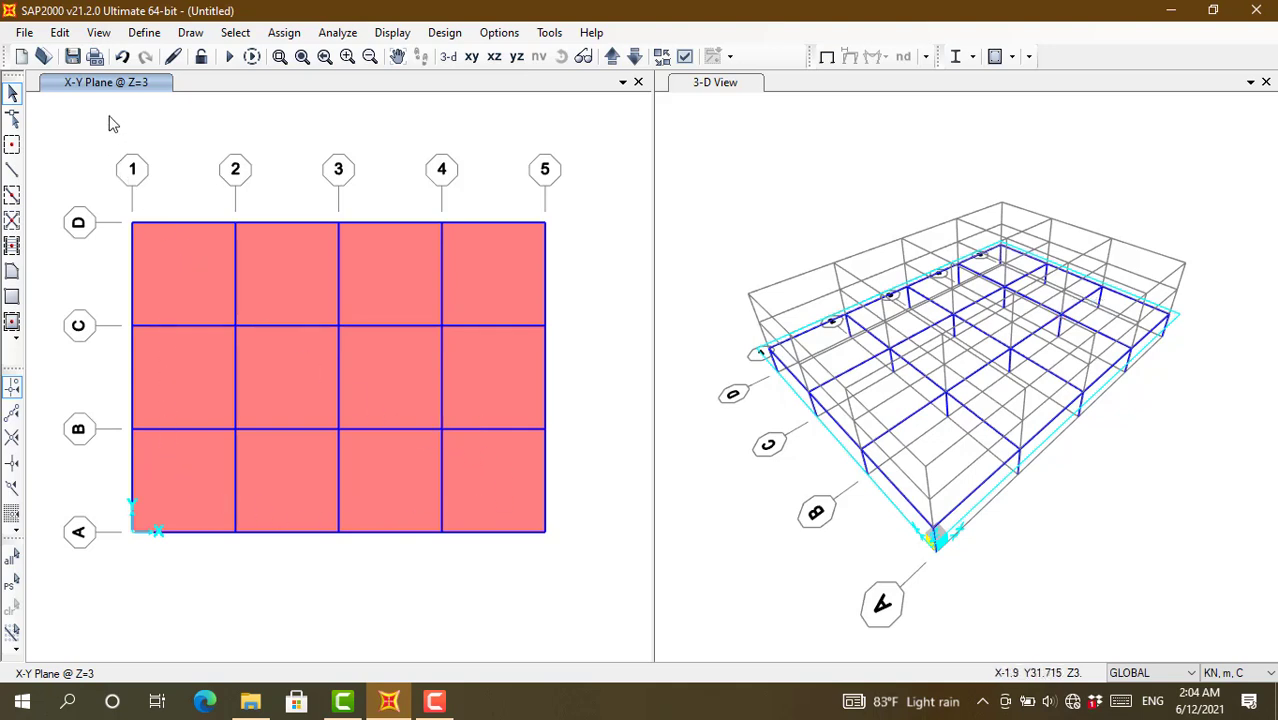
Step: Add a new load pattern named SDEAD of type Dead with a self weight multiplier of 0
{"action": "left_click", "coordinate": [143, 33]}
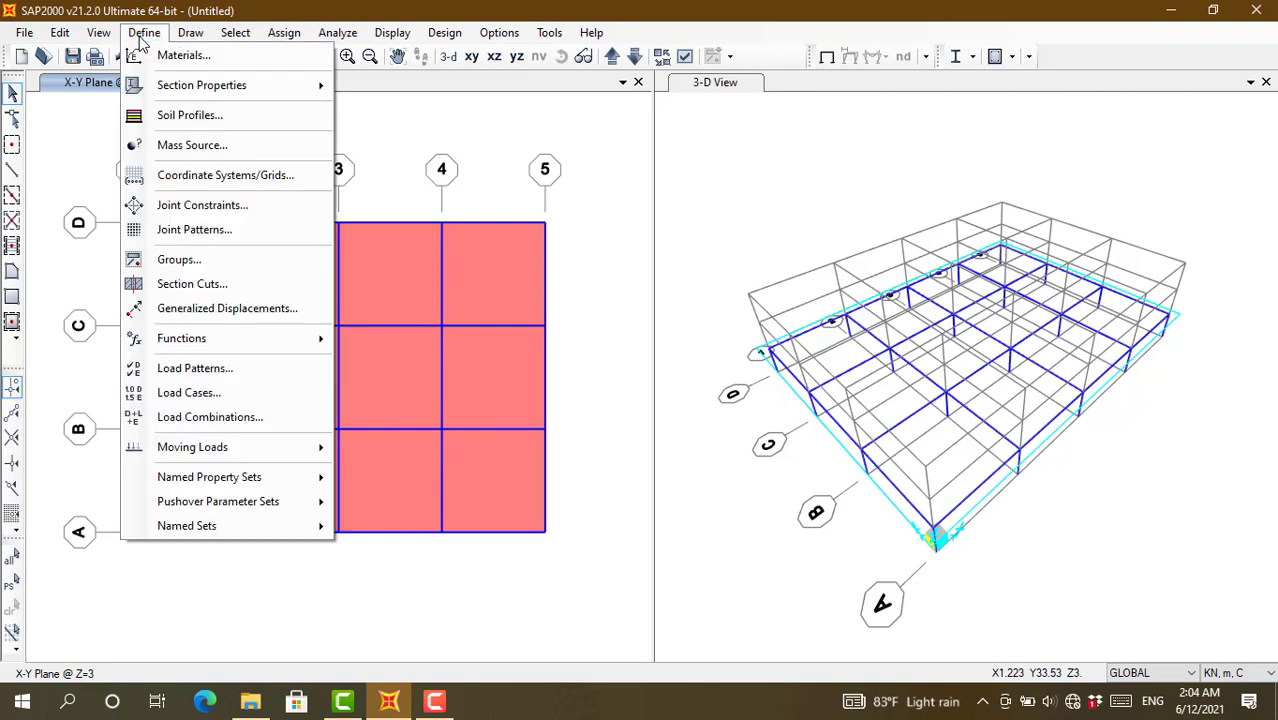
{"action": "left_click", "coordinate": [190, 370]}
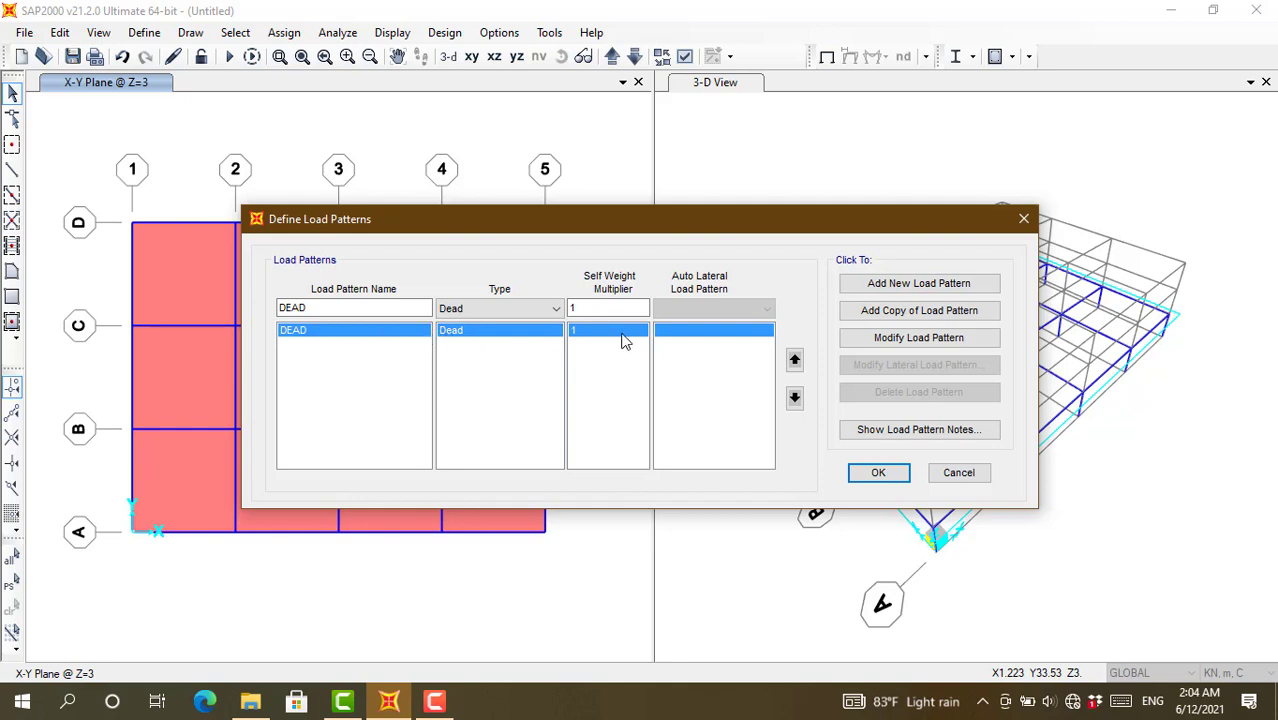
{"action": "left_click", "coordinate": [301, 310]}
{"action": "type", "text": "S"}
{"action": "left_click", "coordinate": [576, 310]}
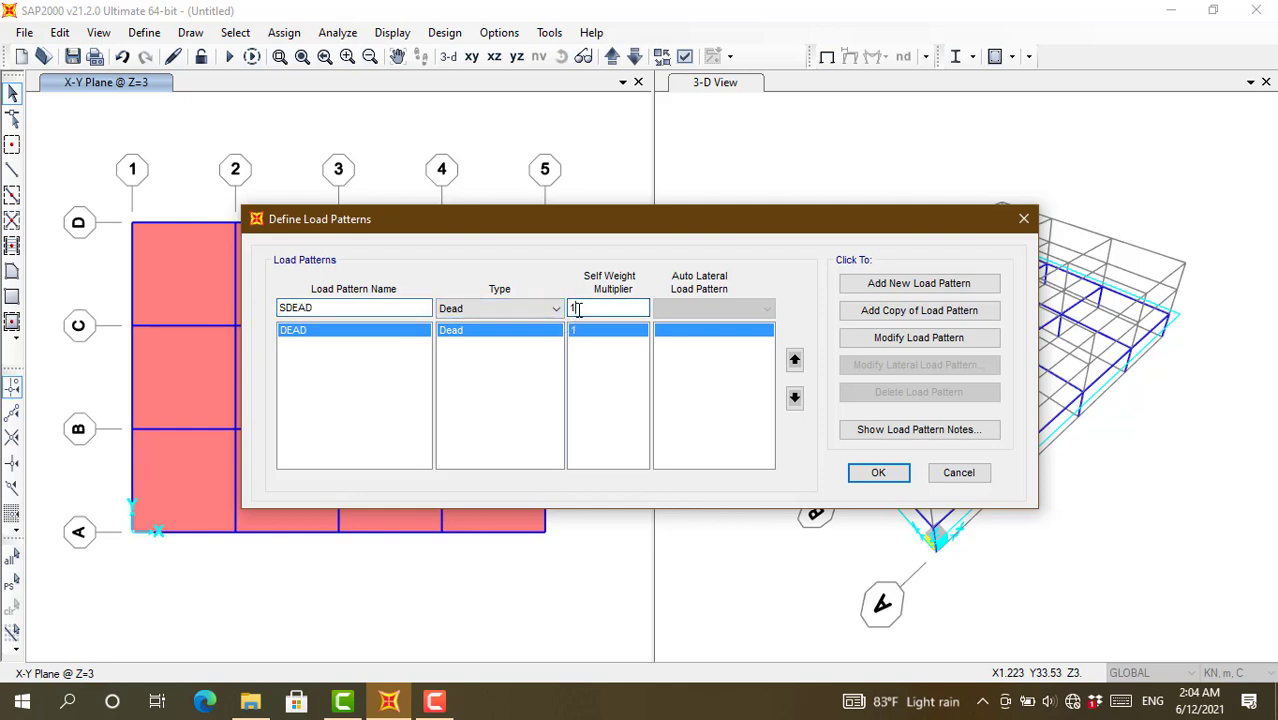
{"action": "left_click_drag", "start_coordinate": [577, 310], "coordinate": [572, 310]}
{"action": "type", "text": "0"}
{"action": "left_click", "coordinate": [846, 286]}
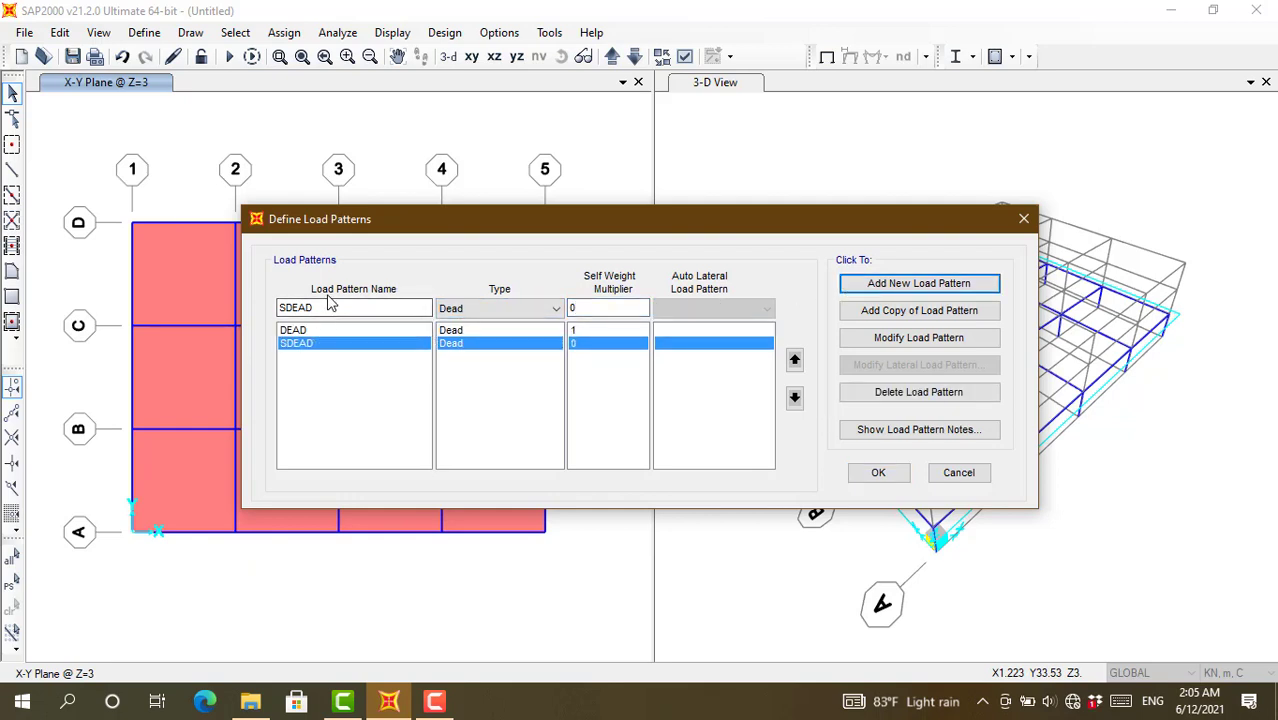
Step: Add a load pattern named LIVE of type Live with self weight multiplier 0, and accept the load pattern definitions
{"action": "left_click_drag", "start_coordinate": [322, 306], "coordinate": [263, 307]}
{"action": "type", "text": "L"}
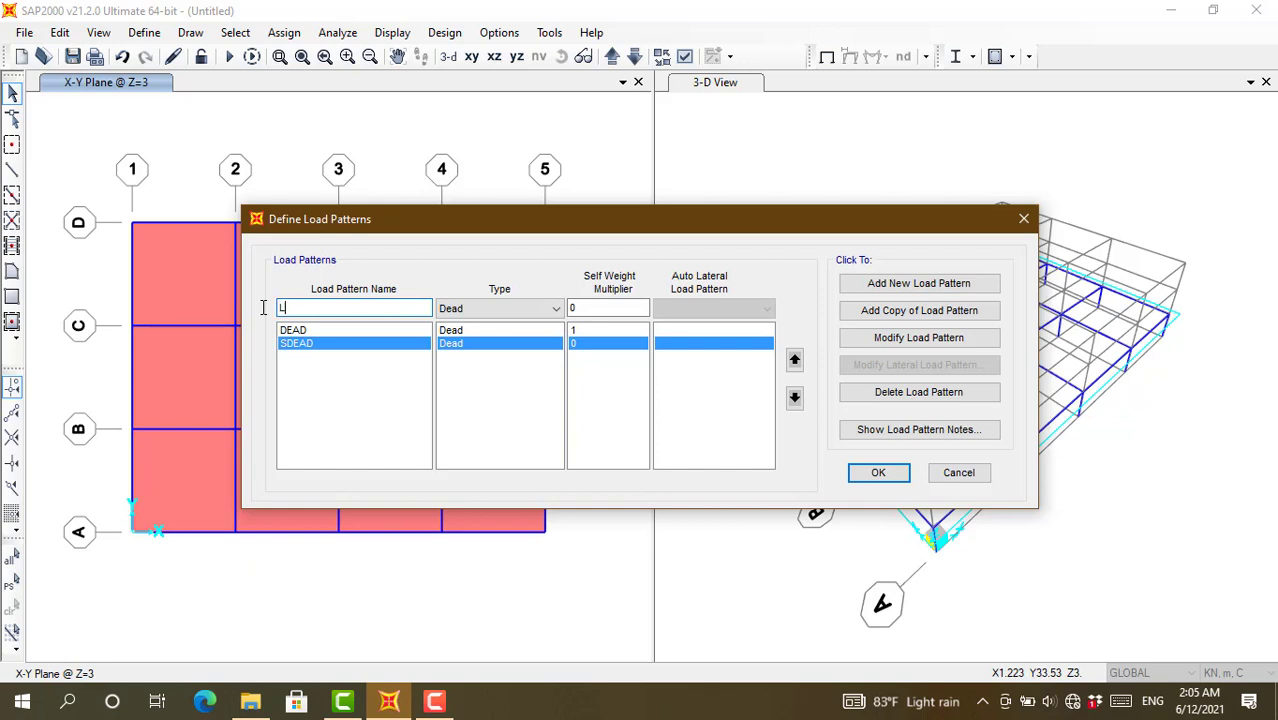
{"action": "type", "text": "IVE"}
{"action": "left_click", "coordinate": [508, 316]}
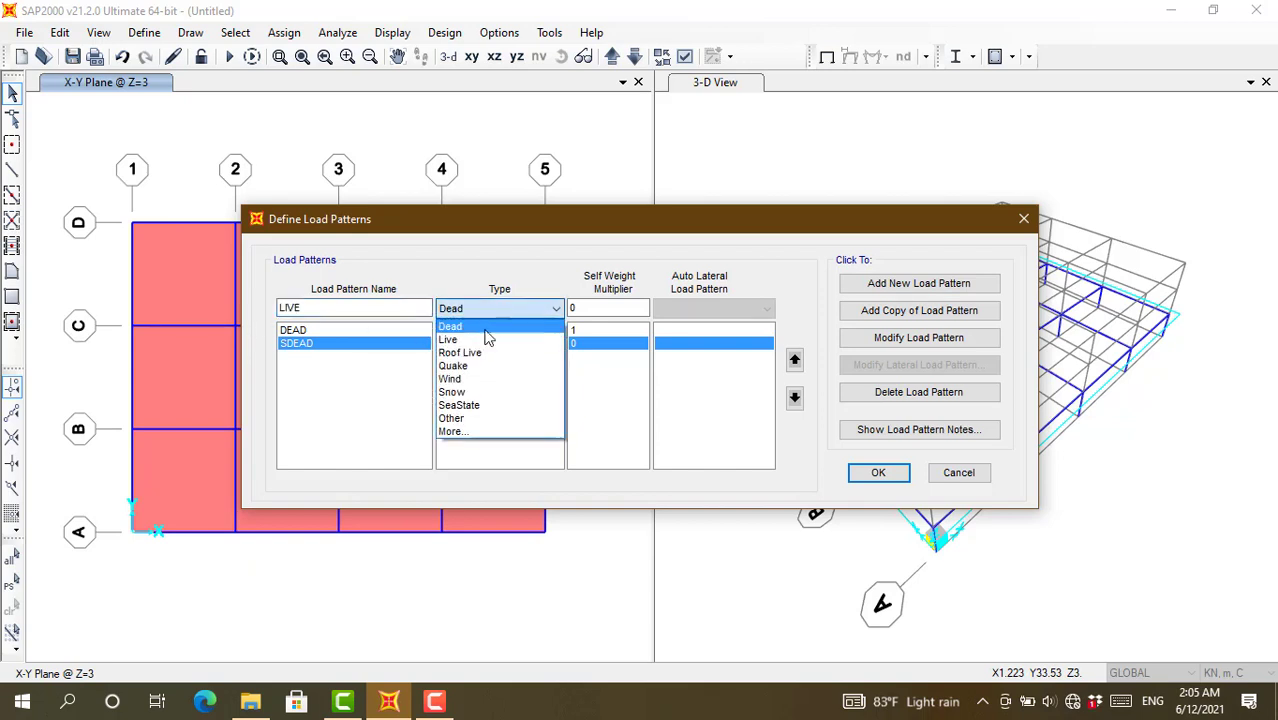
{"action": "left_click", "coordinate": [487, 337]}
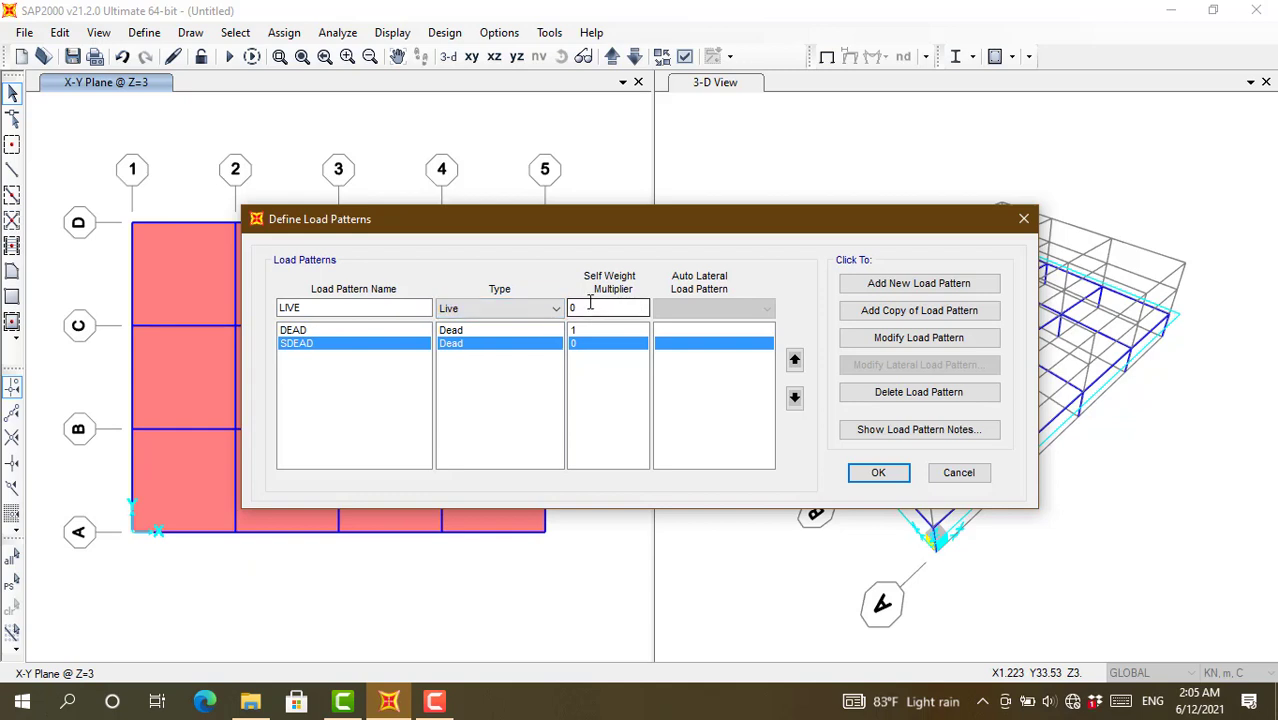
{"action": "left_click", "coordinate": [875, 285]}
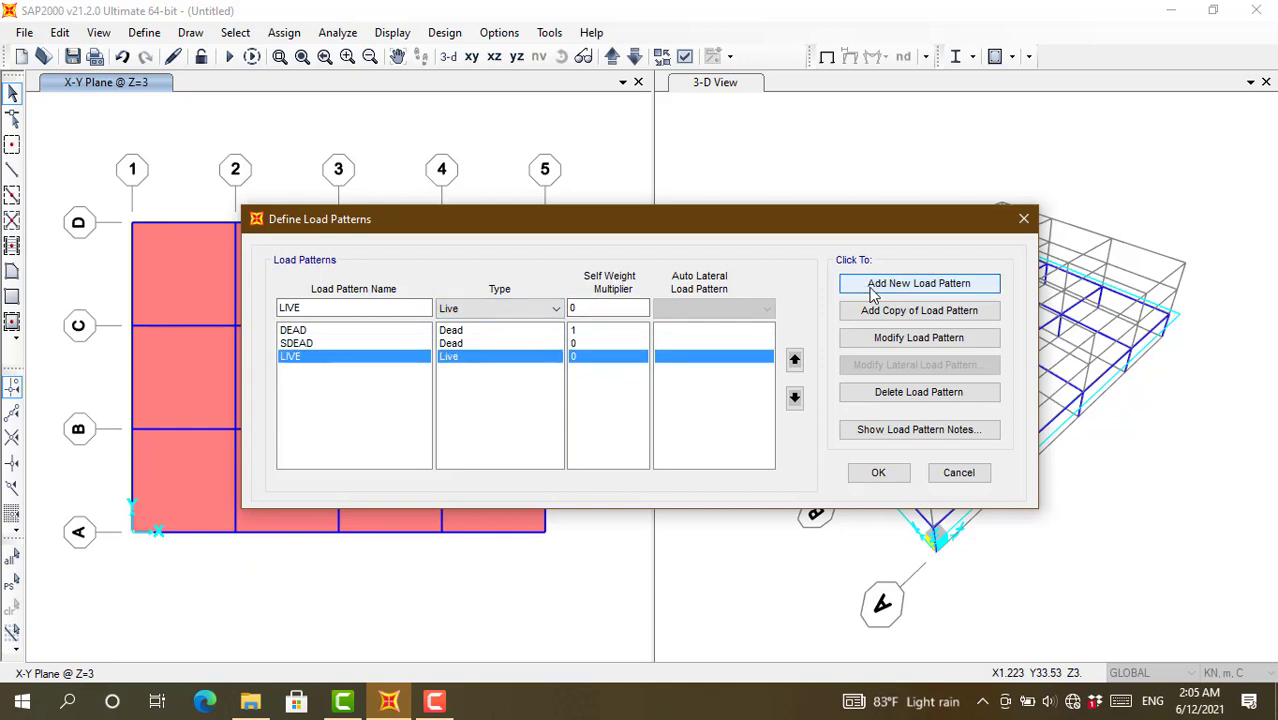
{"action": "left_click", "coordinate": [876, 474]}
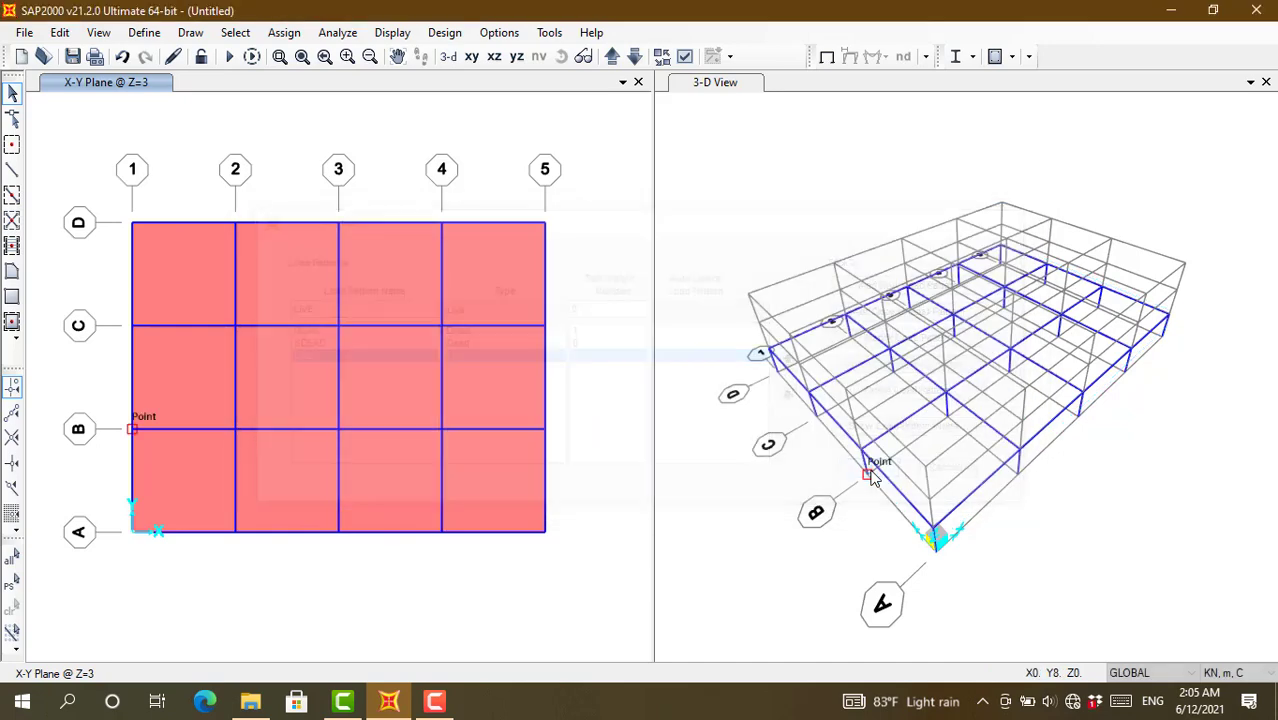
Step: Select all twelve slabs at Z=3 and assign them a uniform shell load of 3 kN/m² in the Gravity direction under load pattern SDEAD
{"action": "left_click", "coordinate": [188, 271]}
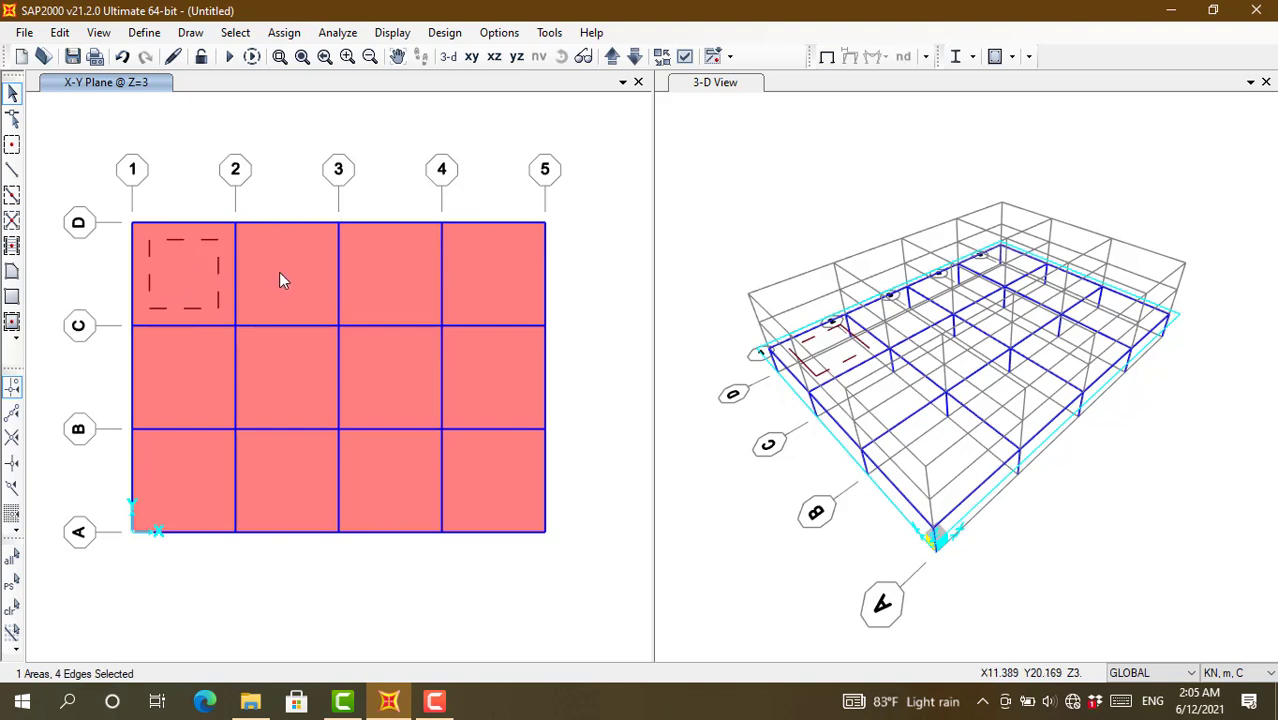
{"action": "left_click", "coordinate": [279, 272]}
{"action": "left_click", "coordinate": [414, 287]}
{"action": "left_click", "coordinate": [476, 289]}
{"action": "left_click", "coordinate": [485, 365]}
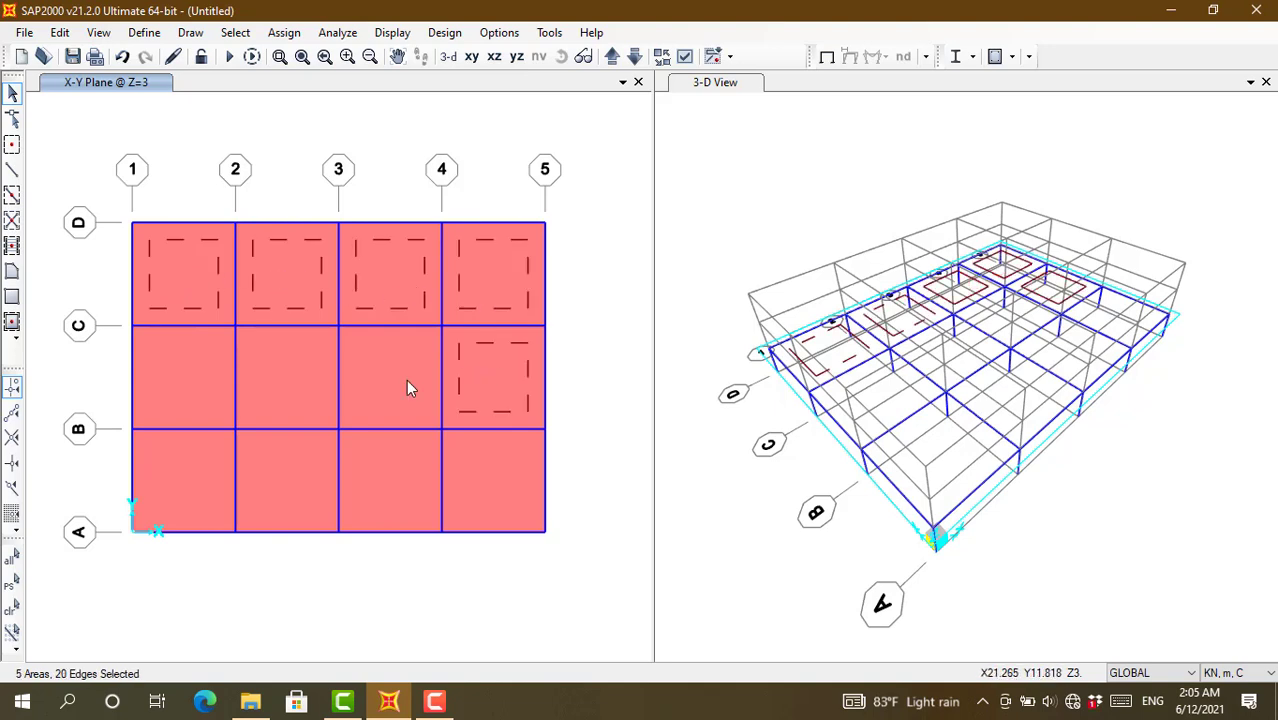
{"action": "left_click", "coordinate": [406, 379]}
{"action": "left_click", "coordinate": [290, 390]}
{"action": "left_click", "coordinate": [212, 398]}
{"action": "left_click", "coordinate": [171, 456]}
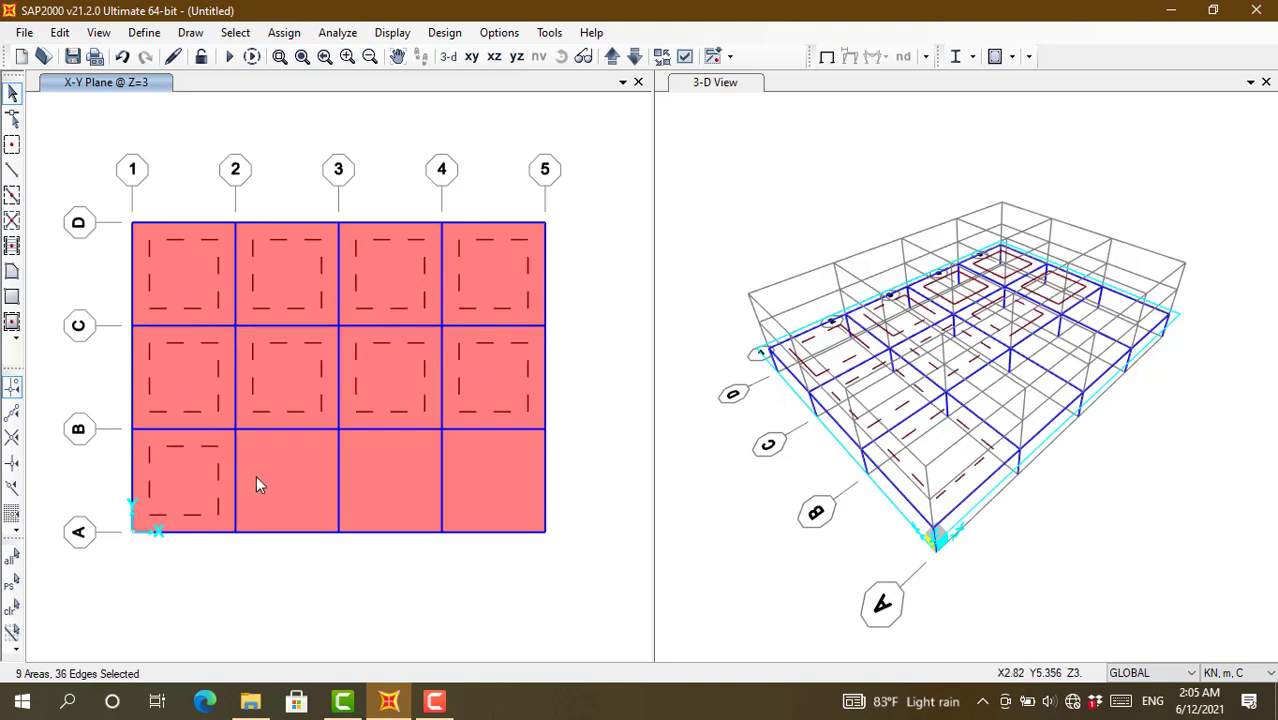
{"action": "left_click", "coordinate": [257, 478]}
{"action": "left_click", "coordinate": [385, 480]}
{"action": "left_click", "coordinate": [483, 472]}
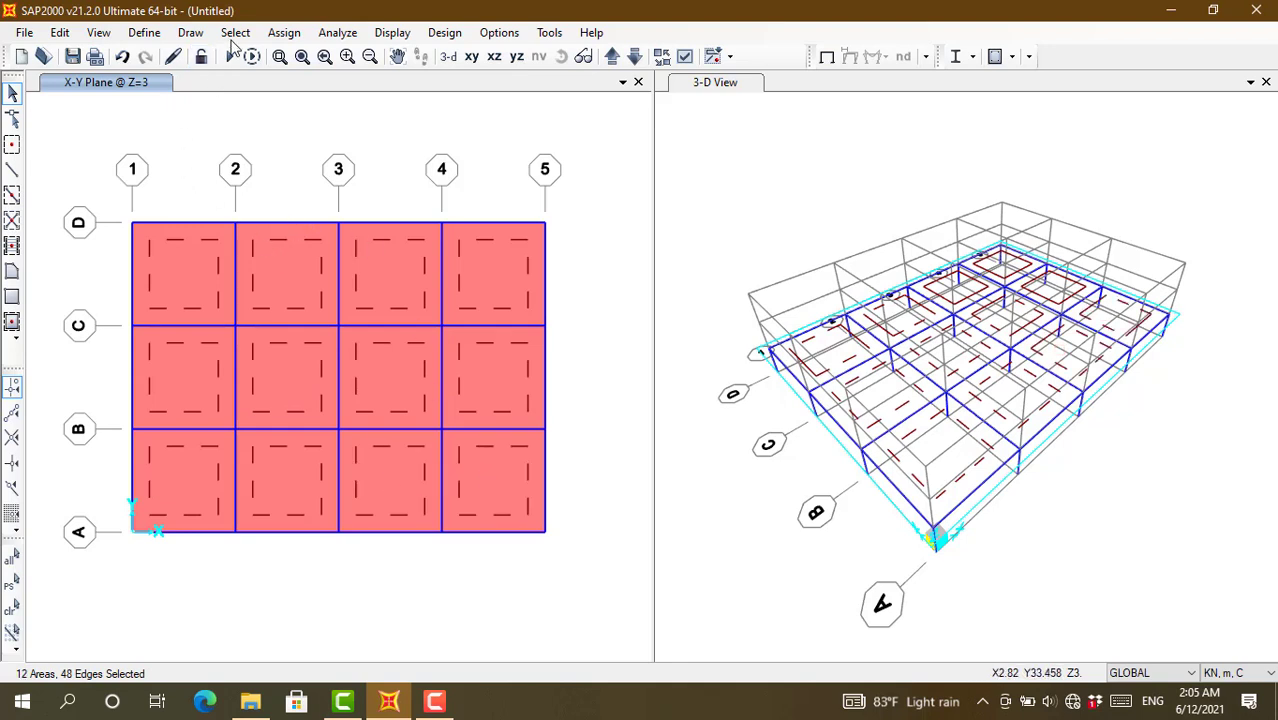
{"action": "left_click", "coordinate": [284, 34]}
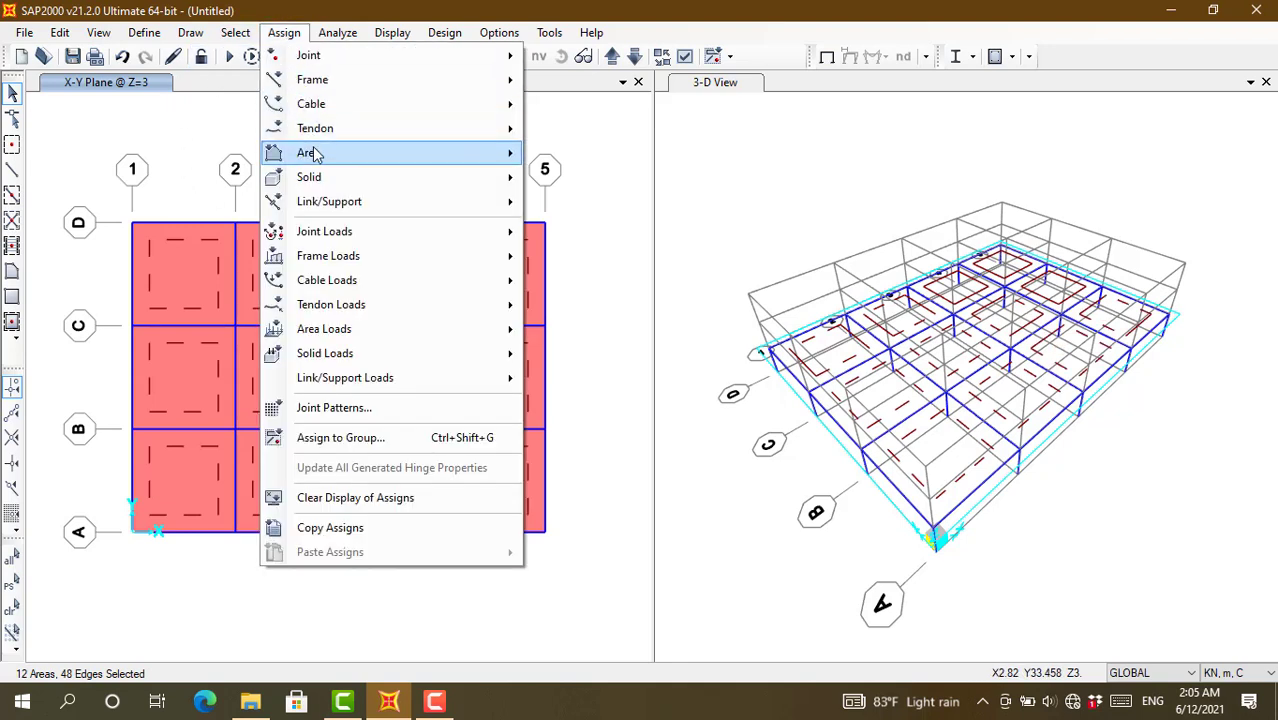
{"action": "mouse_move", "coordinate": [314, 155]}
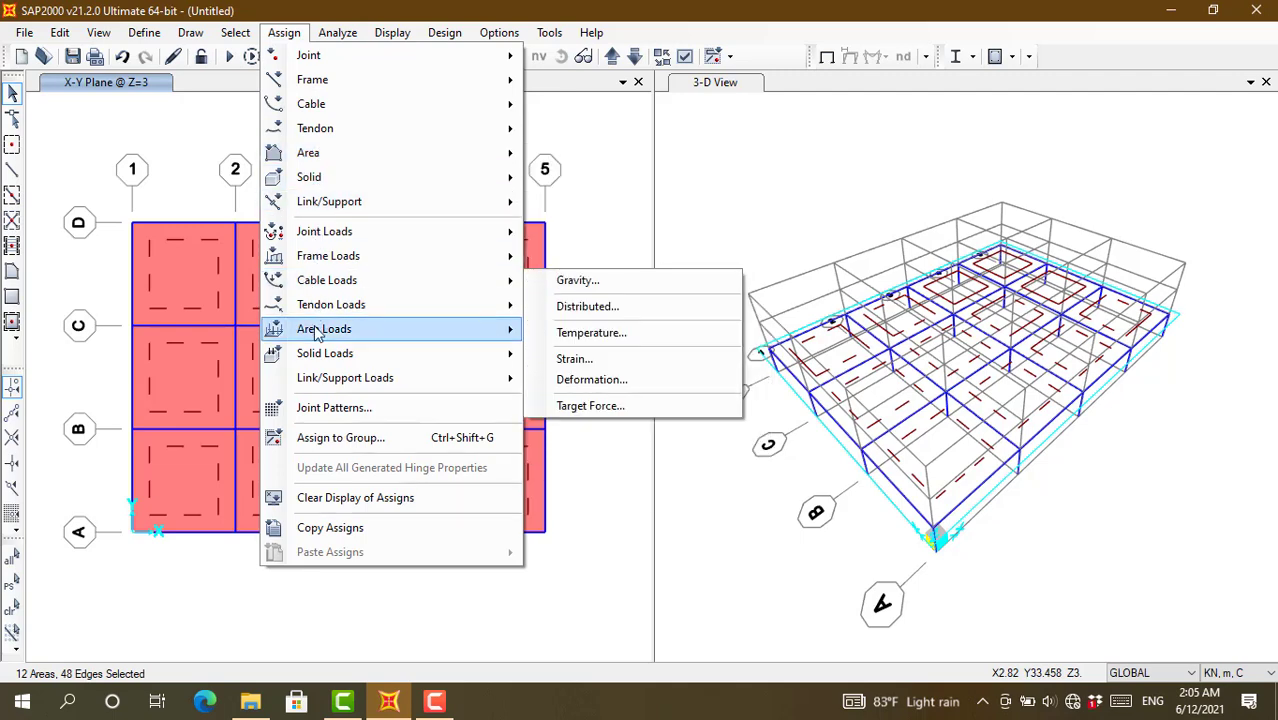
{"action": "mouse_move", "coordinate": [358, 334]}
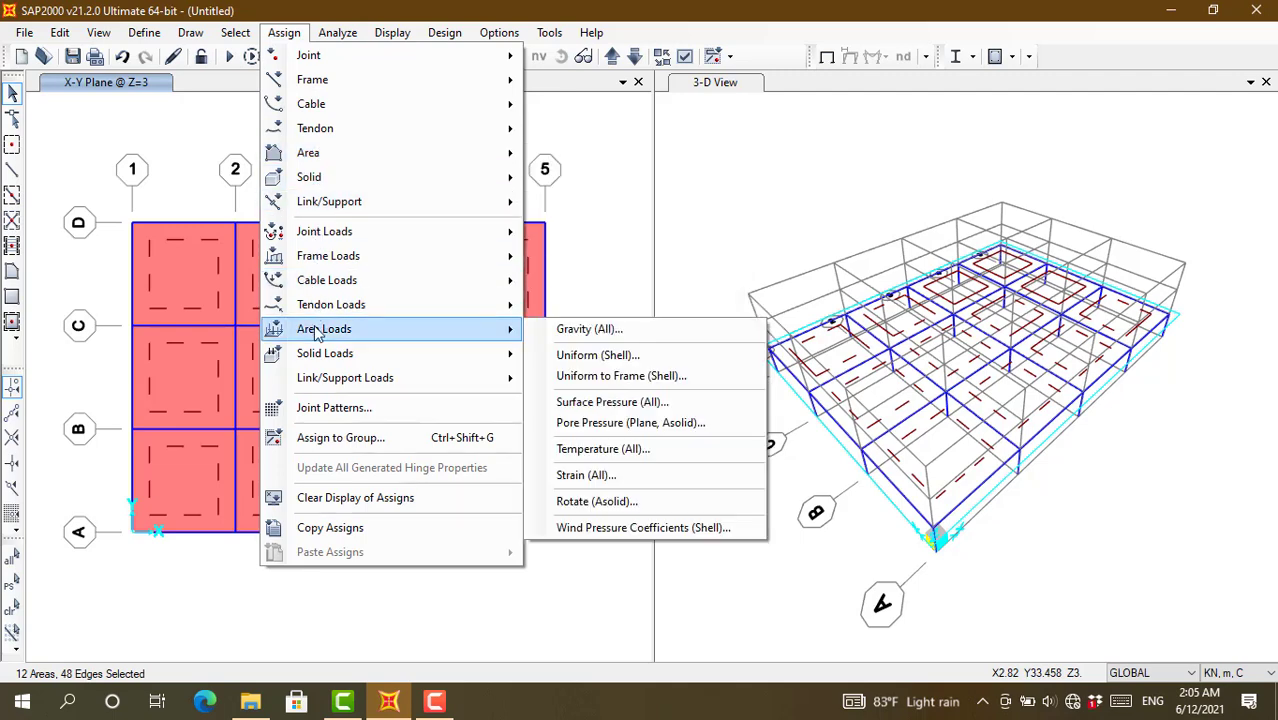
{"action": "left_click", "coordinate": [598, 356]}
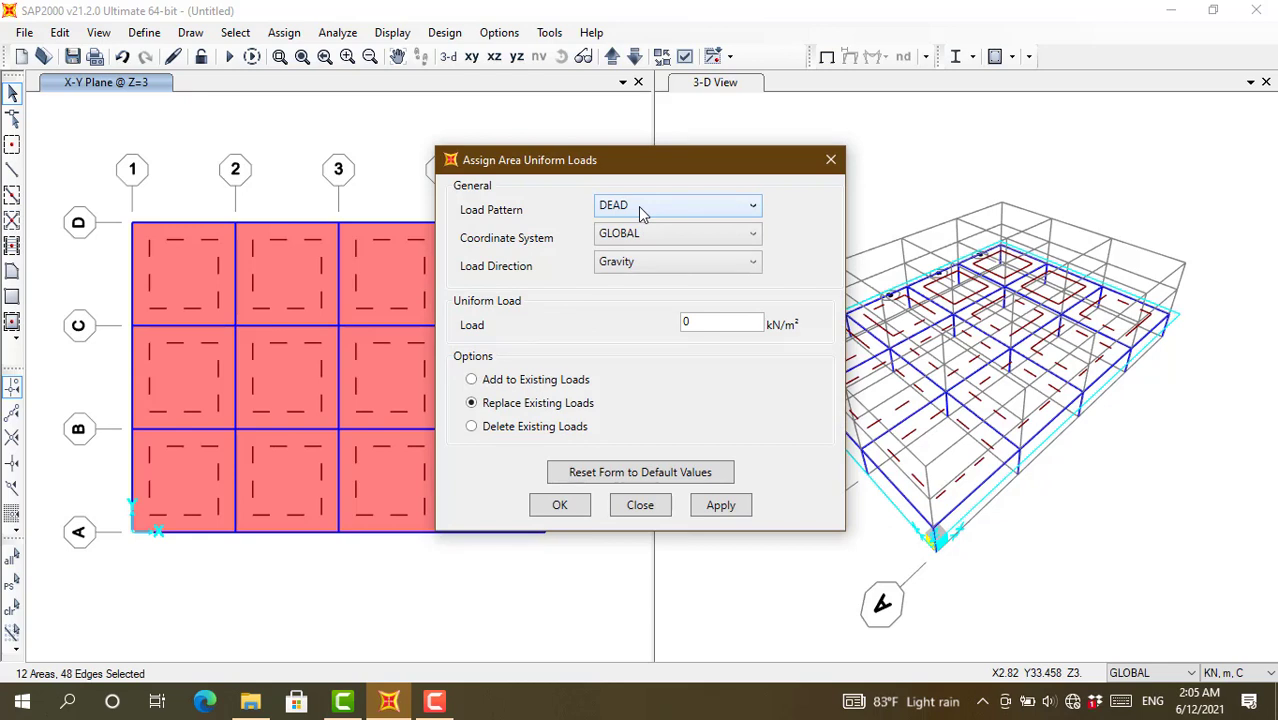
{"action": "left_click", "coordinate": [638, 206]}
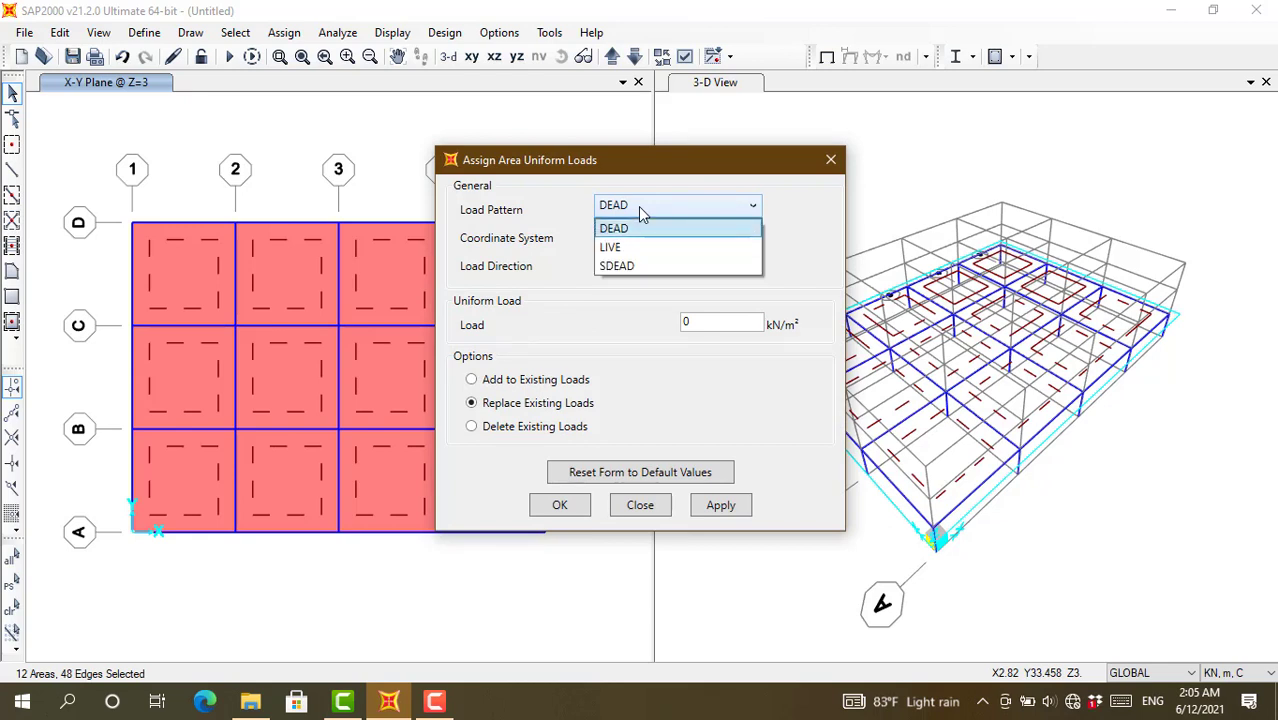
{"action": "left_click", "coordinate": [634, 265]}
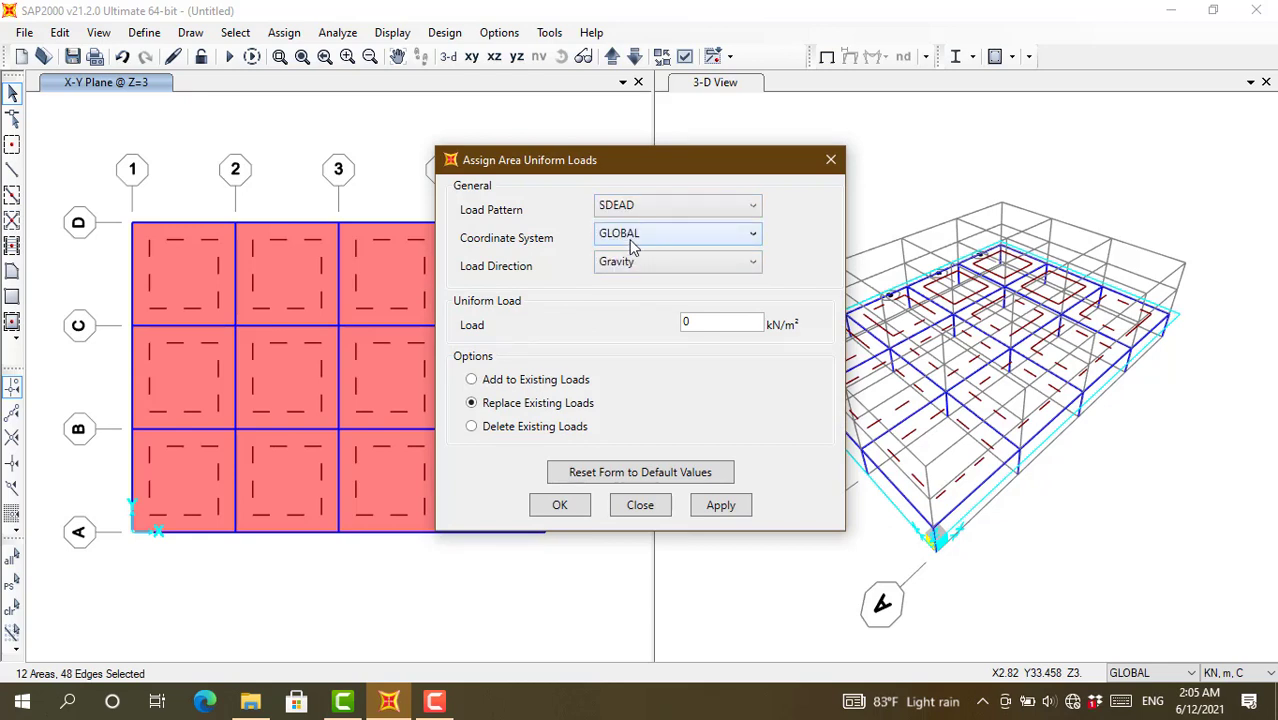
{"action": "double_click", "coordinate": [686, 321]}
{"action": "left_click", "coordinate": [708, 508]}
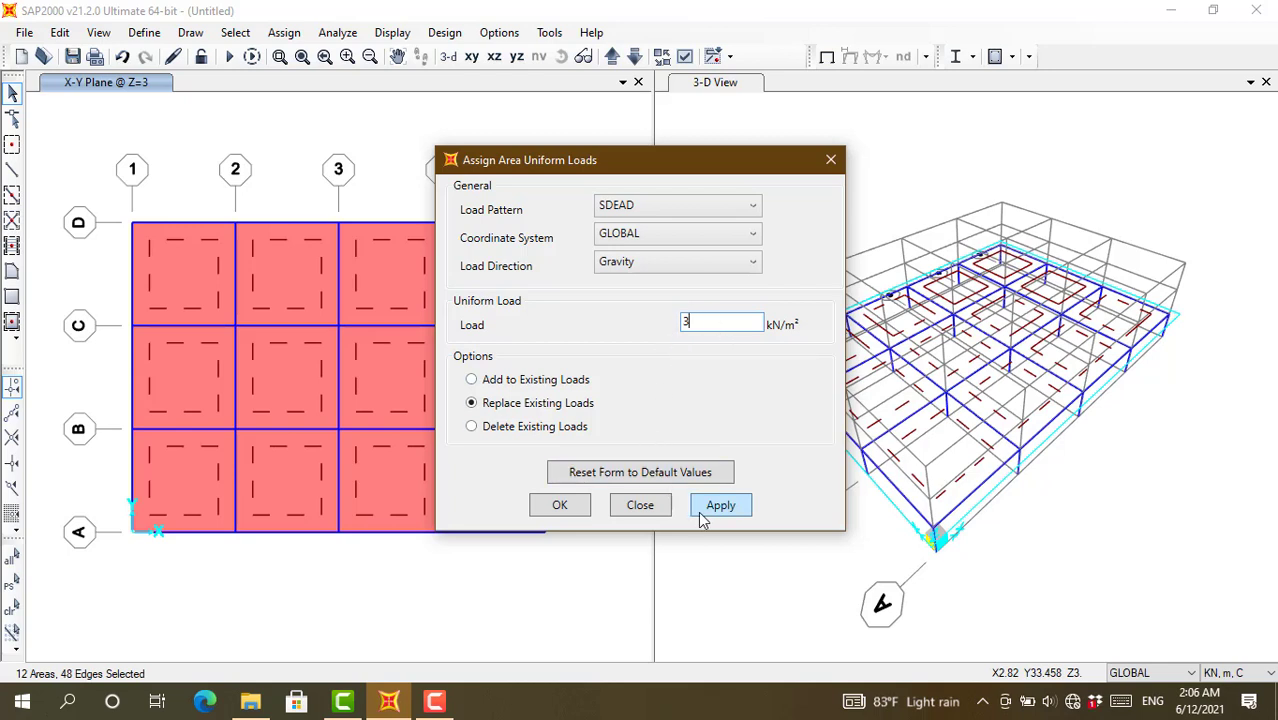
{"action": "left_click", "coordinate": [559, 508]}
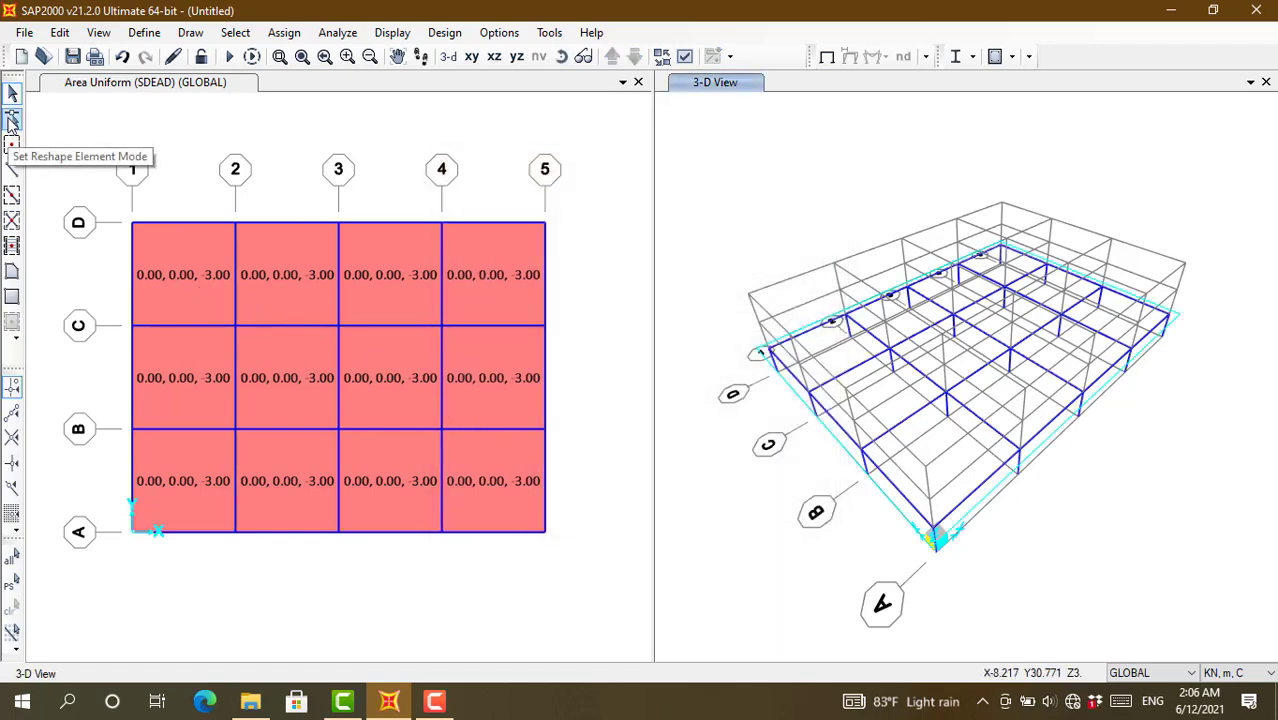
Step: Select all twelve slabs at Z=3 and assign them a uniform shell load of 5 kN/m² in the Gravity direction under load pattern LIVE
{"action": "left_click", "coordinate": [199, 301]}
{"action": "left_click", "coordinate": [313, 301]}
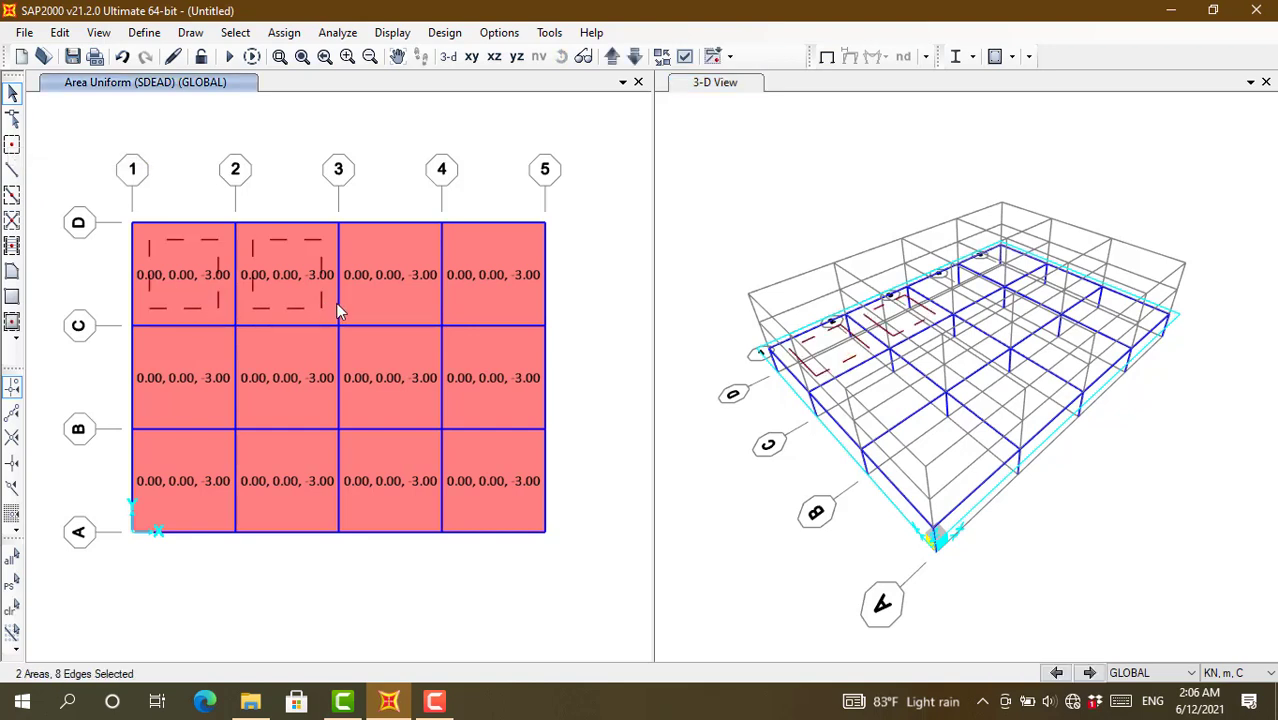
{"action": "left_click", "coordinate": [339, 306]}
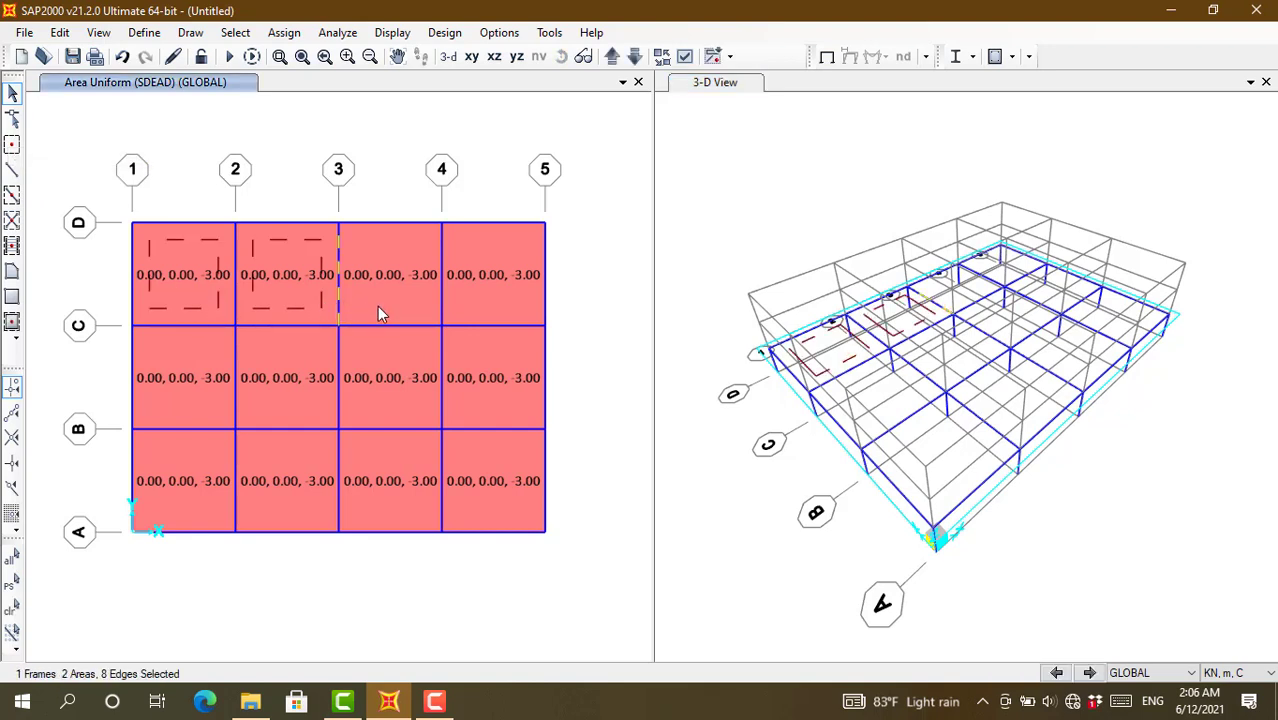
{"action": "left_click", "coordinate": [338, 275]}
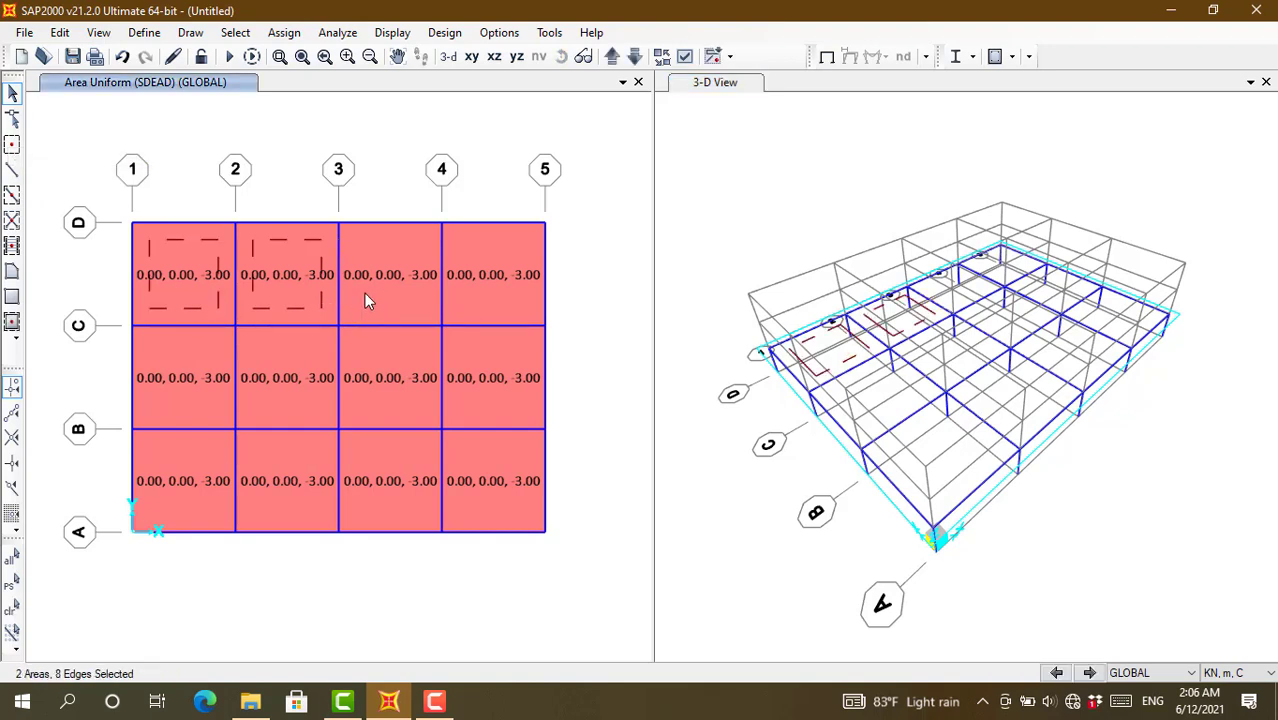
{"action": "left_click", "coordinate": [364, 293]}
{"action": "left_click", "coordinate": [497, 298]}
{"action": "left_click", "coordinate": [513, 369]}
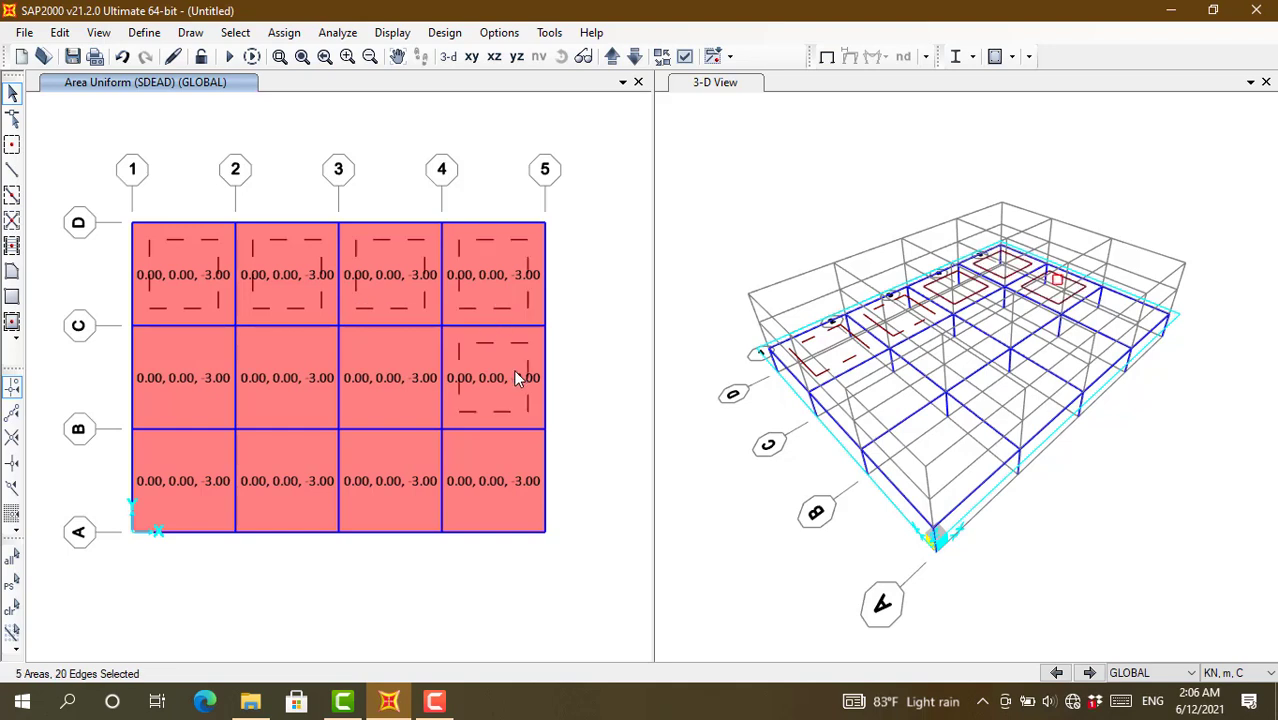
{"action": "left_click", "coordinate": [419, 407]}
{"action": "left_click", "coordinate": [308, 413]}
{"action": "left_click", "coordinate": [187, 409]}
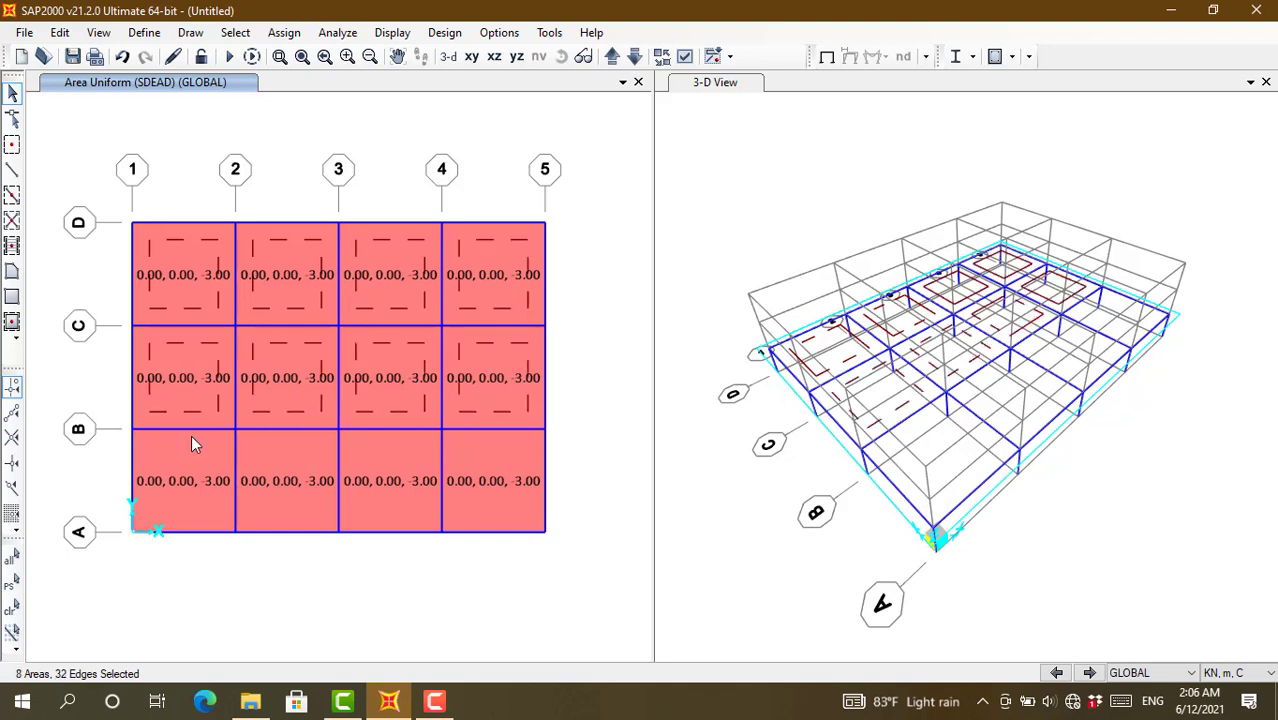
{"action": "left_click", "coordinate": [195, 443]}
{"action": "left_click", "coordinate": [320, 466]}
{"action": "left_click", "coordinate": [419, 455]}
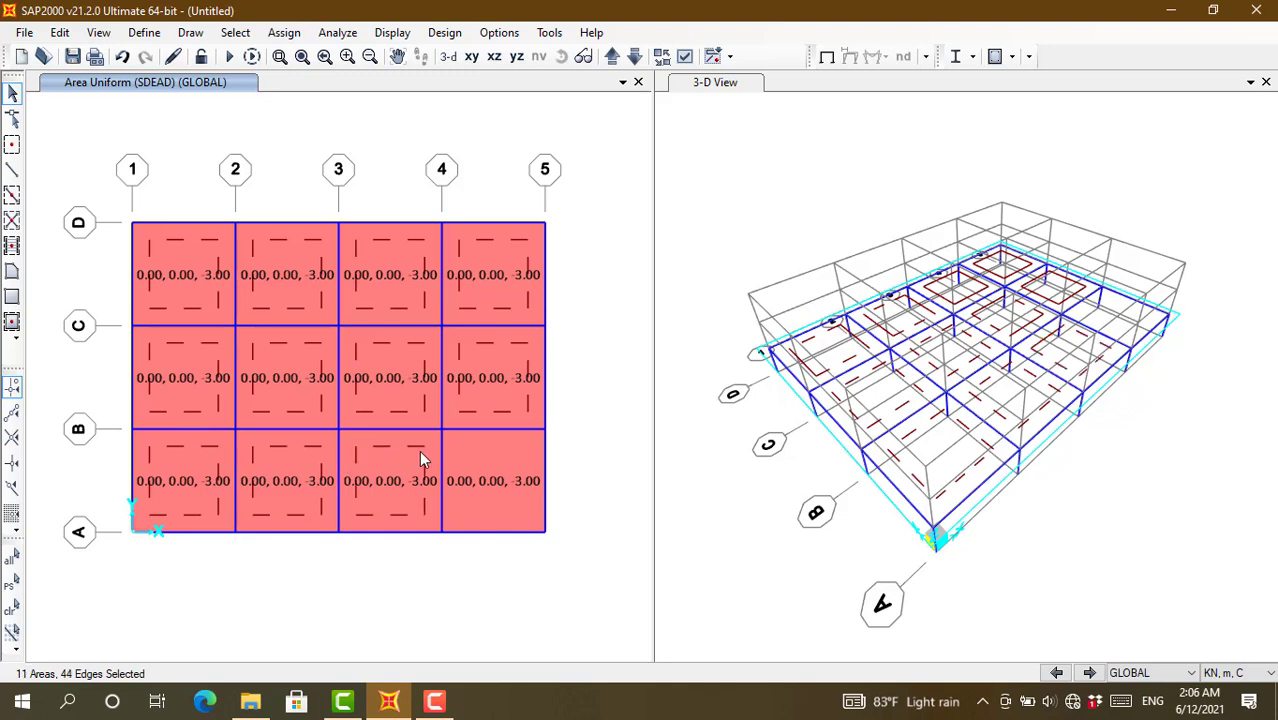
{"action": "left_click", "coordinate": [476, 456]}
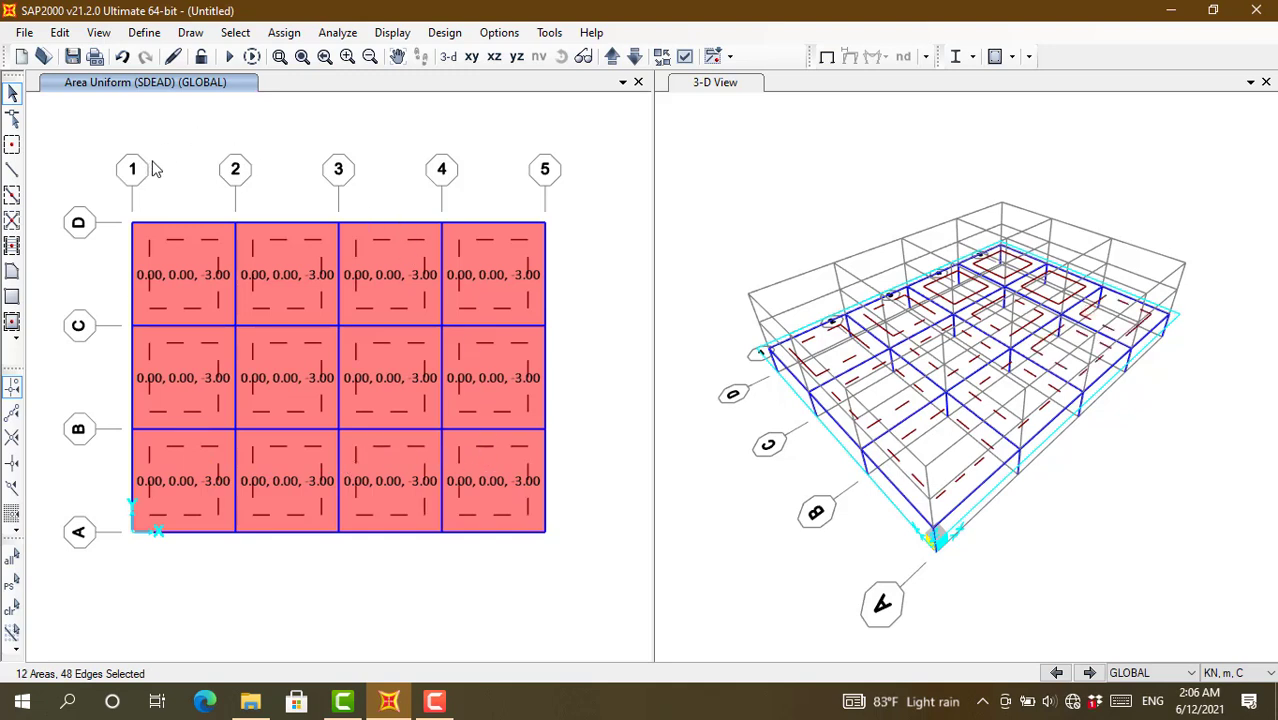
{"action": "left_click", "coordinate": [286, 33]}
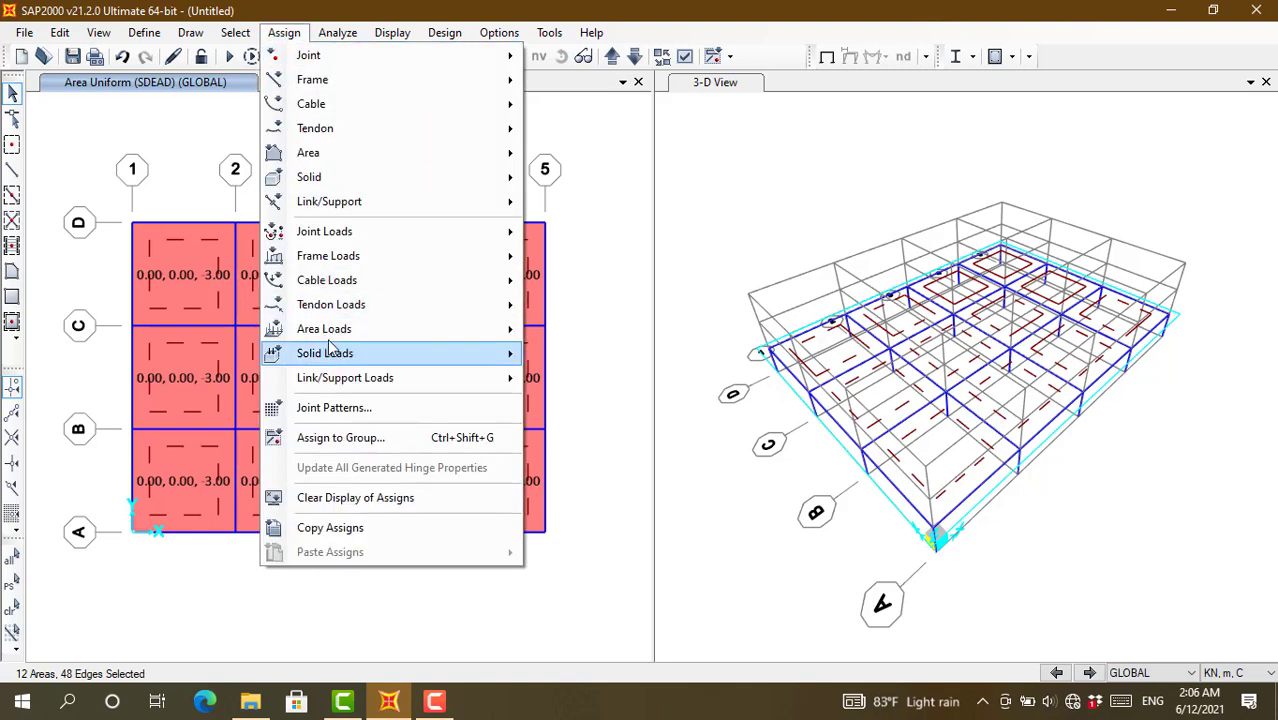
{"action": "mouse_move", "coordinate": [337, 329]}
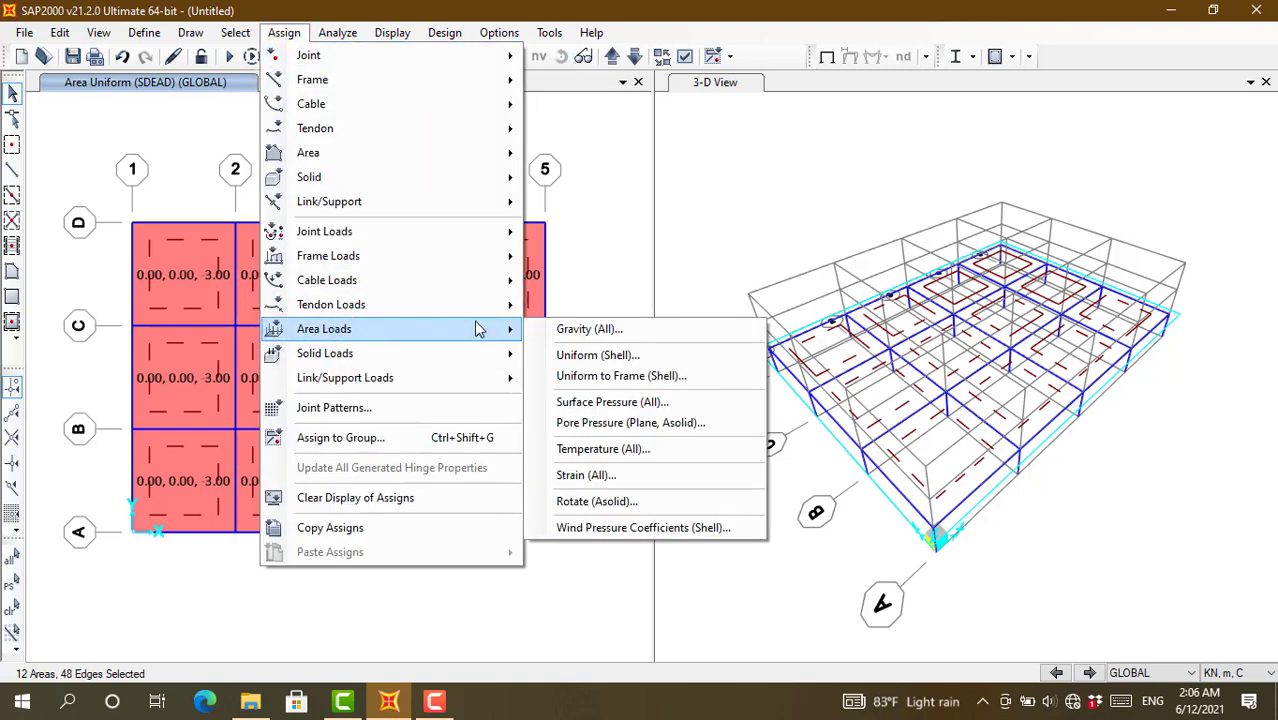
{"action": "left_click", "coordinate": [637, 358]}
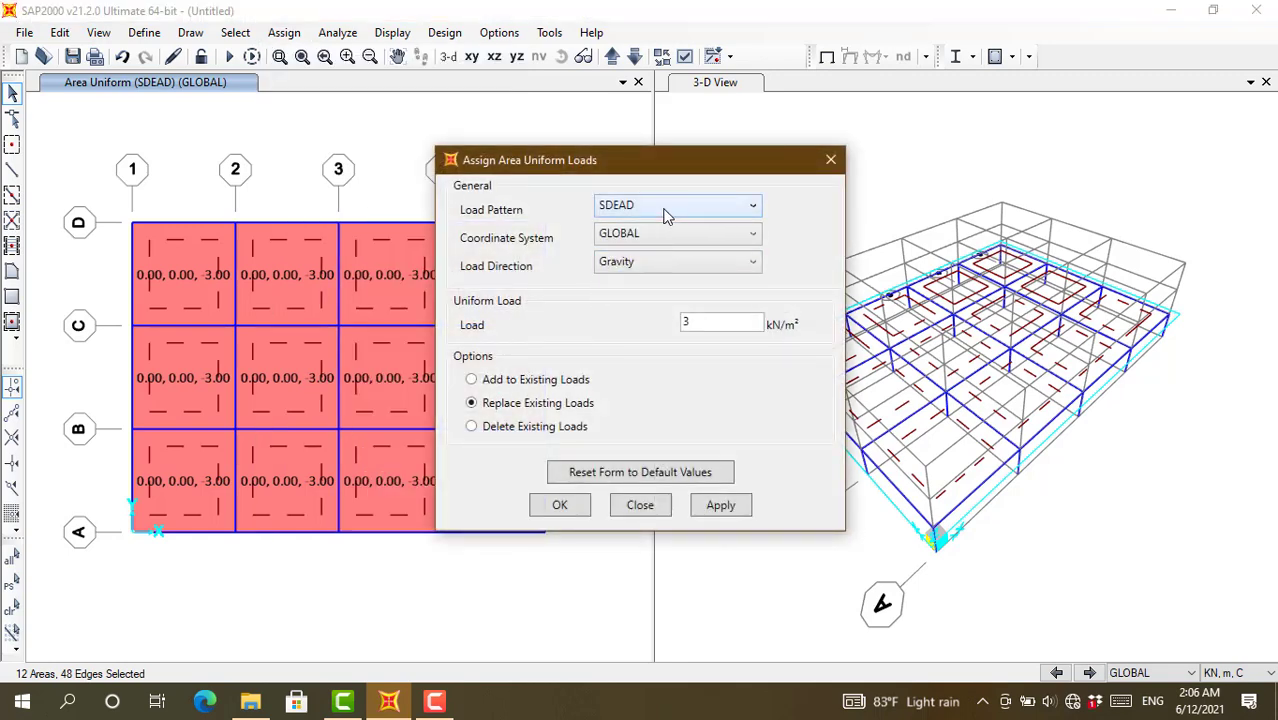
{"action": "left_click", "coordinate": [666, 208]}
{"action": "left_click", "coordinate": [653, 248]}
{"action": "left_click_drag", "start_coordinate": [700, 321], "coordinate": [679, 331]}
{"action": "left_click", "coordinate": [575, 509]}
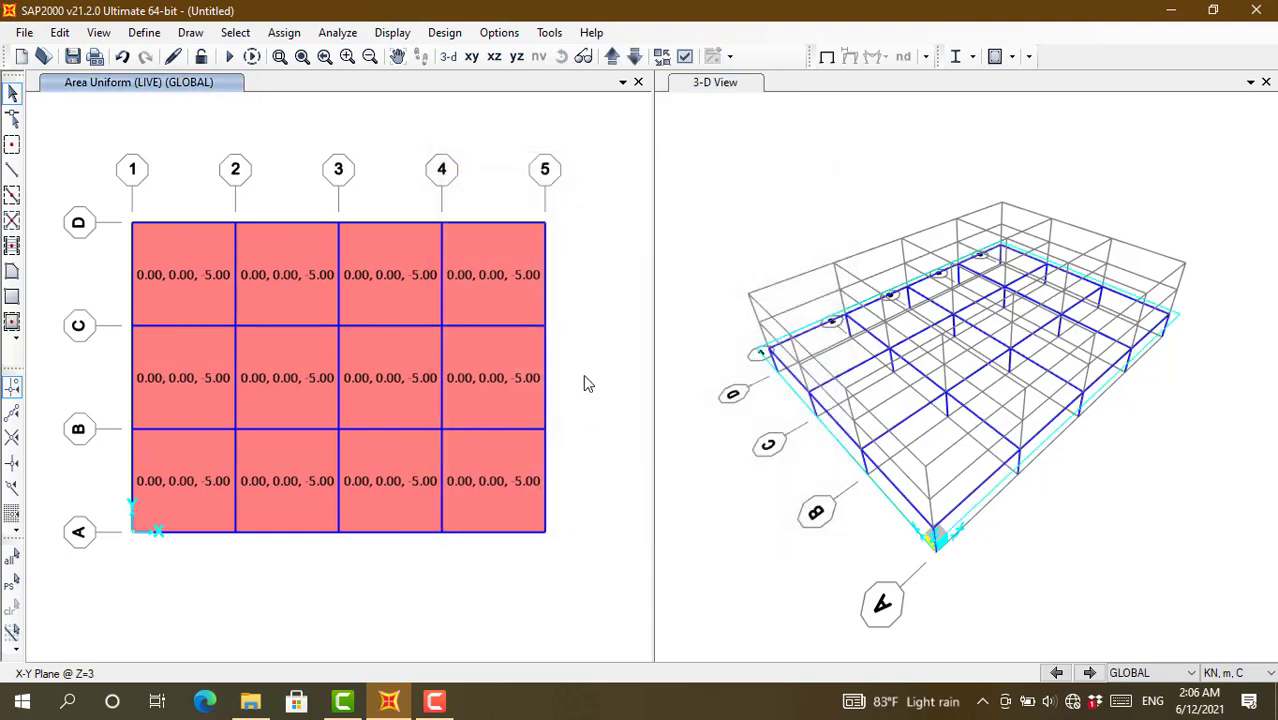
Step: Inspect the load assignments of the slab between grid lines 1–2 and C–D in its area information
{"action": "right_click", "coordinate": [196, 247]}
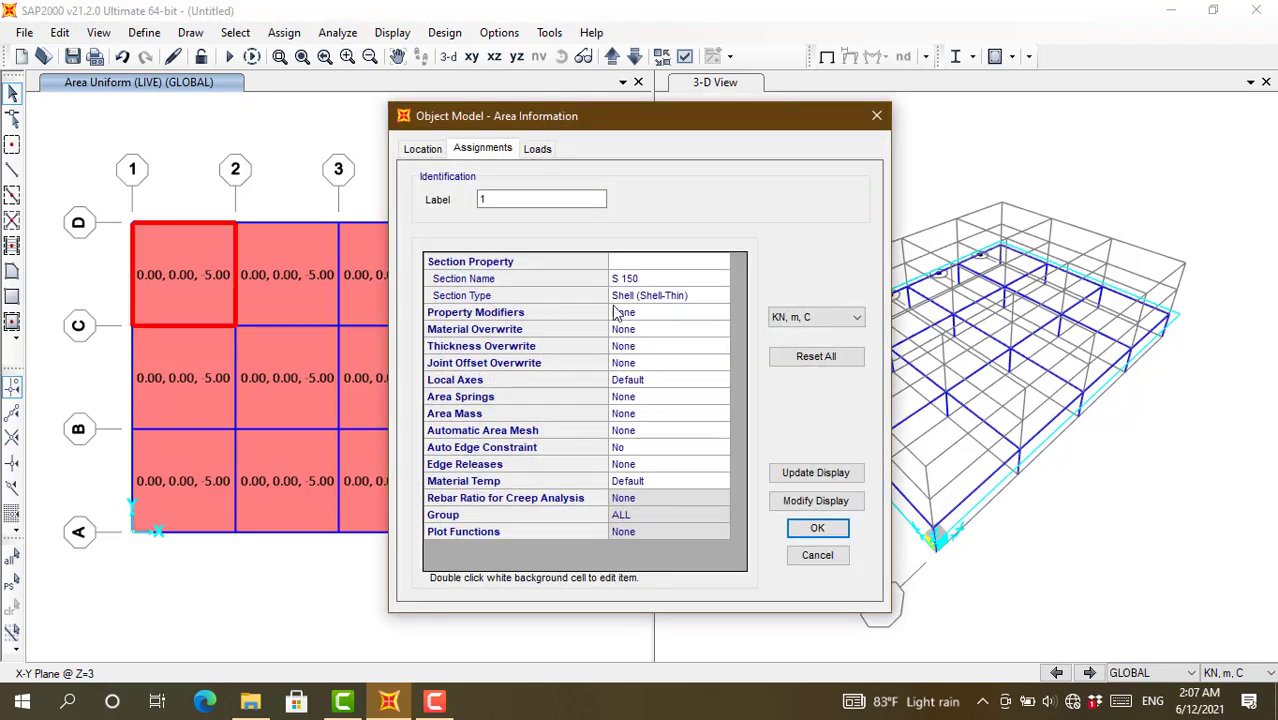
{"action": "left_click", "coordinate": [534, 152]}
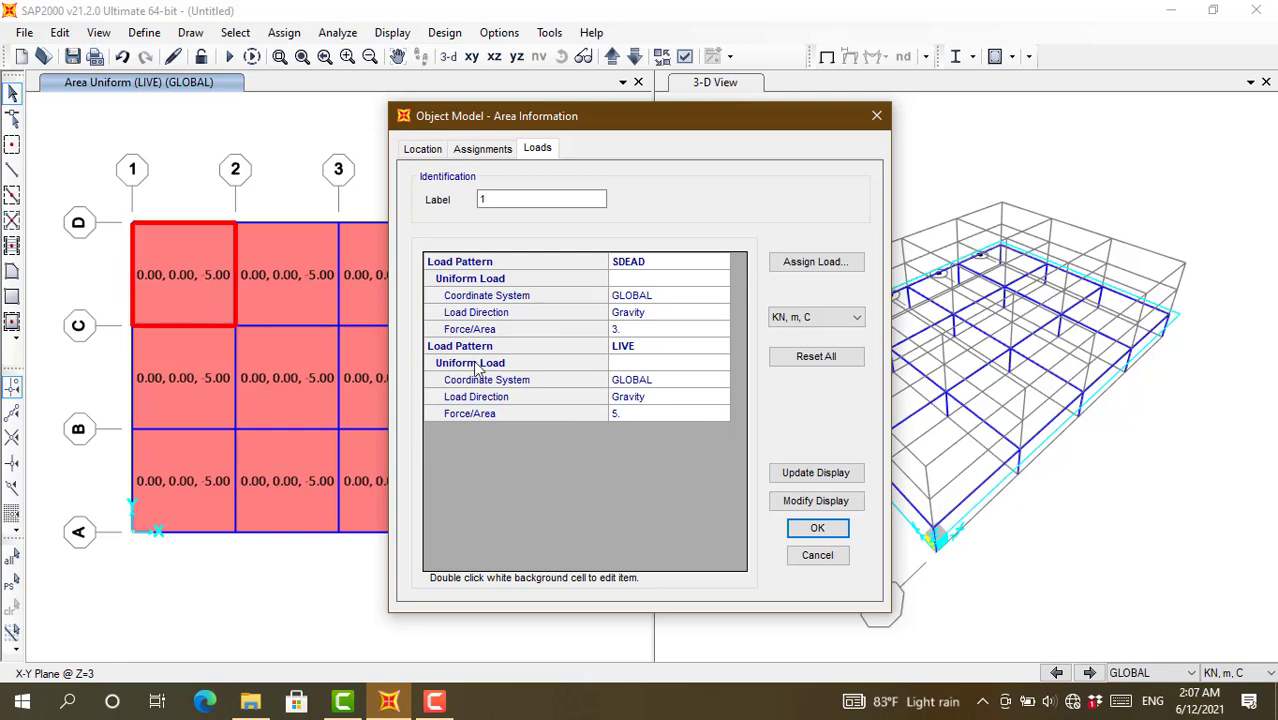
{"action": "left_click", "coordinate": [822, 530]}
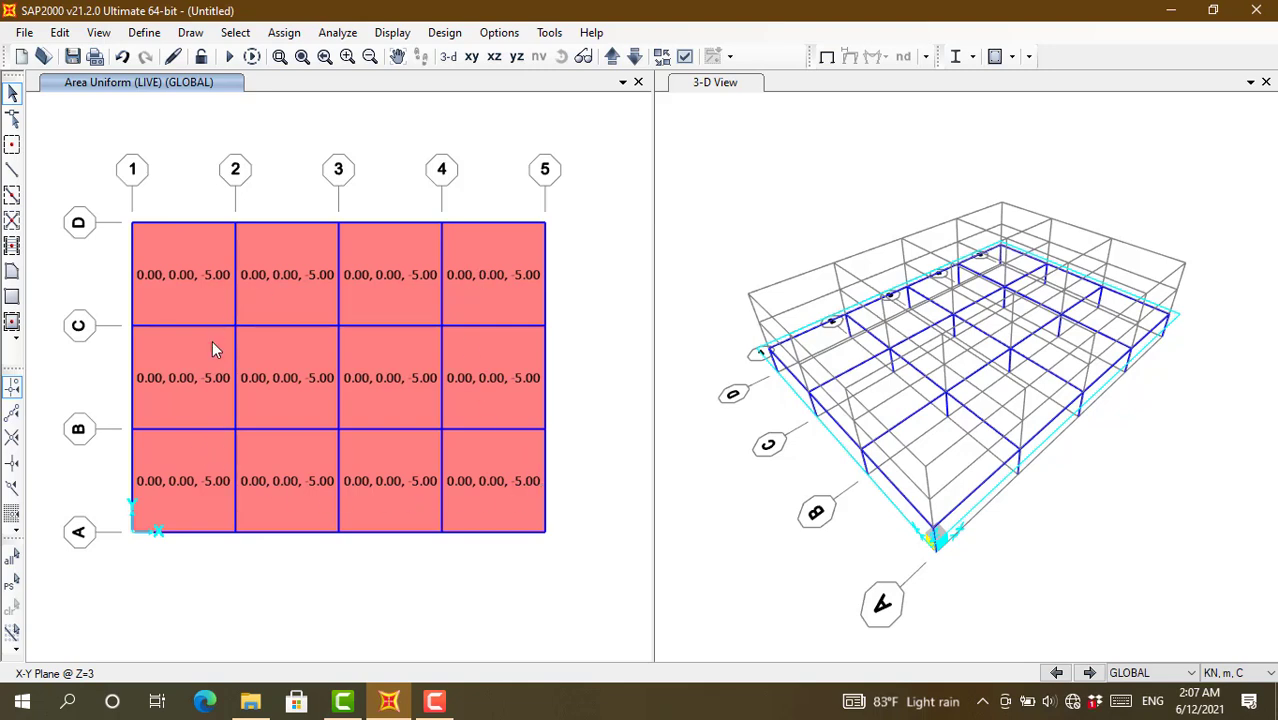
Step: Select the fourteen perimeter beams at Z=3 and assign them a uniform distributed load of 10 kN/m in the Gravity direction under load pattern SDEAD
{"action": "left_click", "coordinate": [825, 60]}
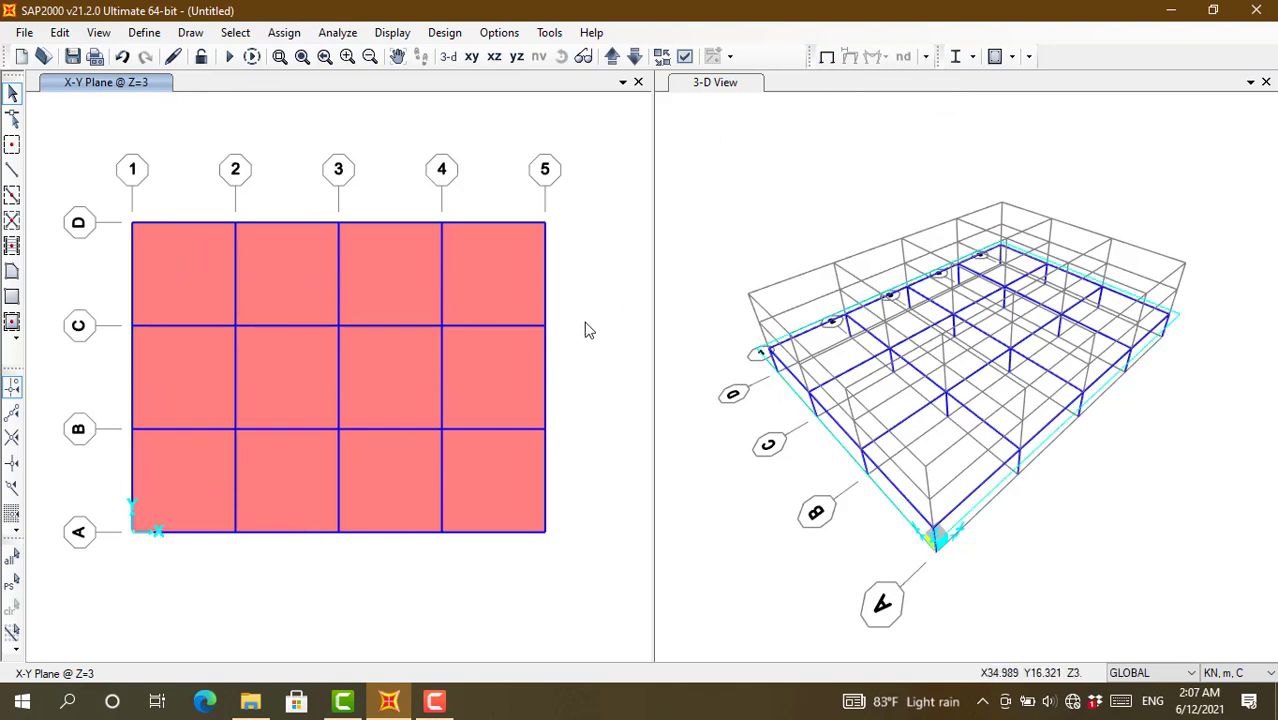
{"action": "left_click", "coordinate": [204, 223]}
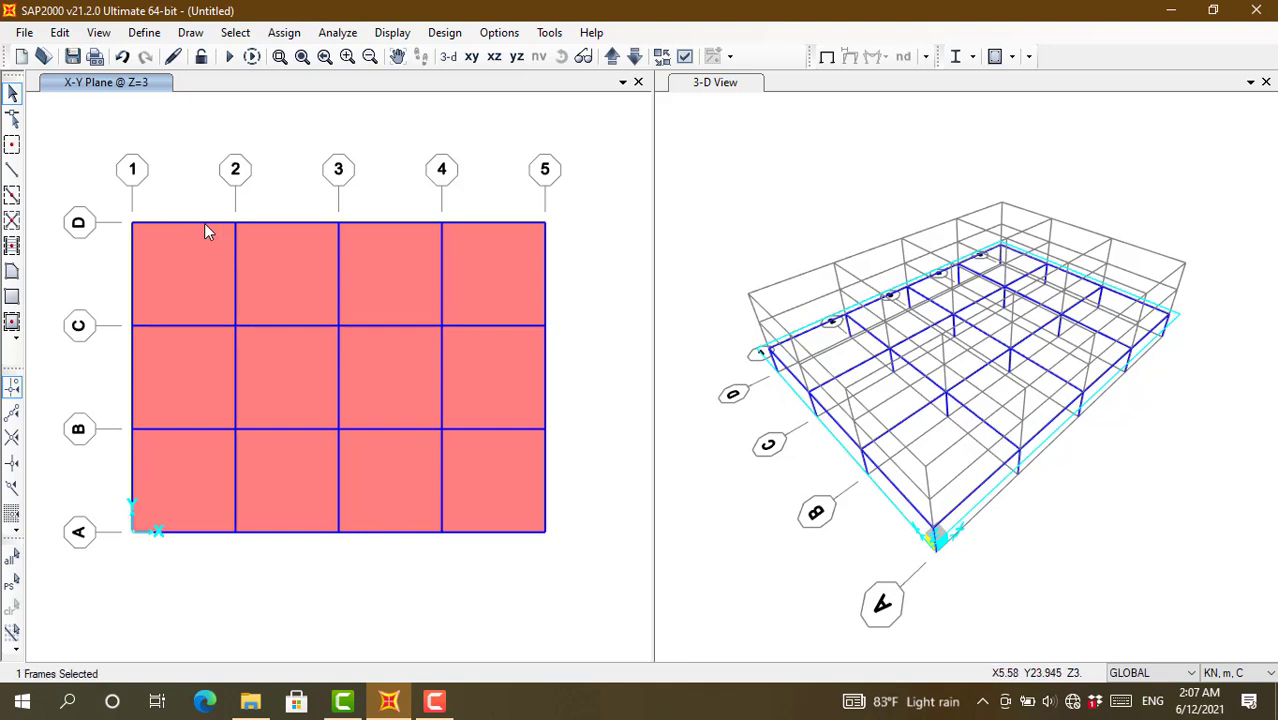
{"action": "left_click", "coordinate": [288, 224]}
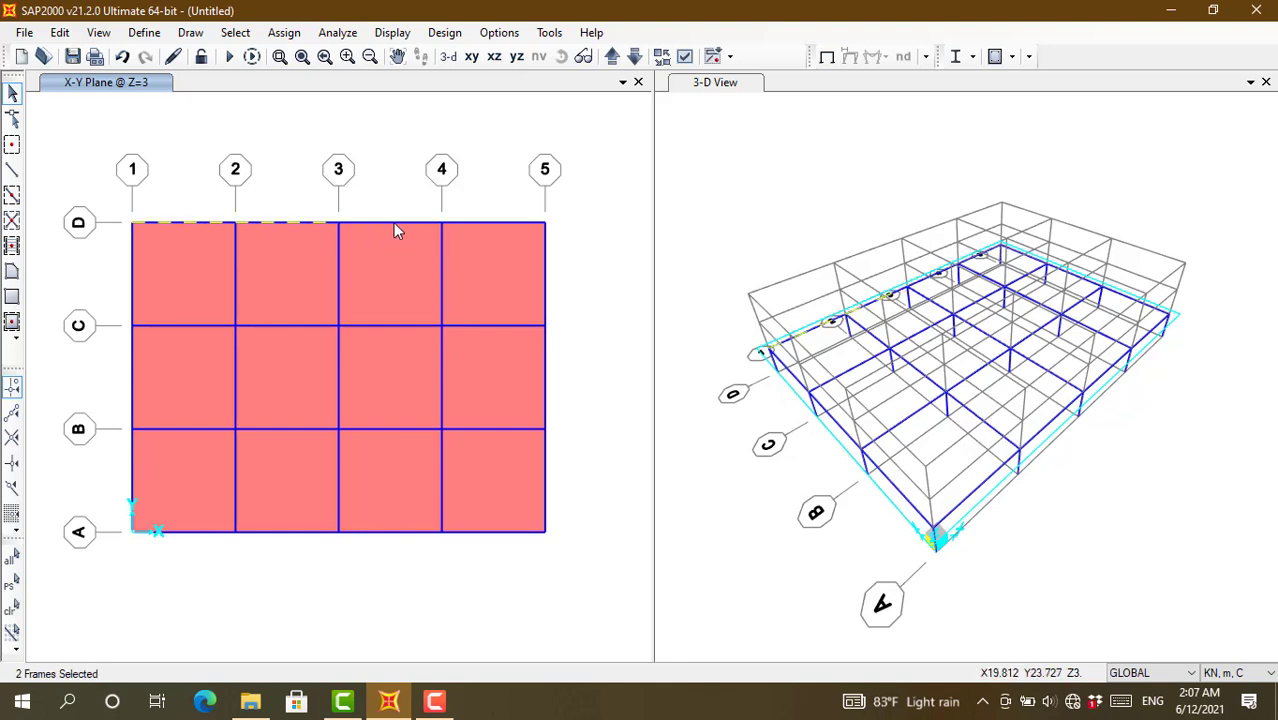
{"action": "left_click", "coordinate": [394, 224]}
{"action": "left_click", "coordinate": [481, 224]}
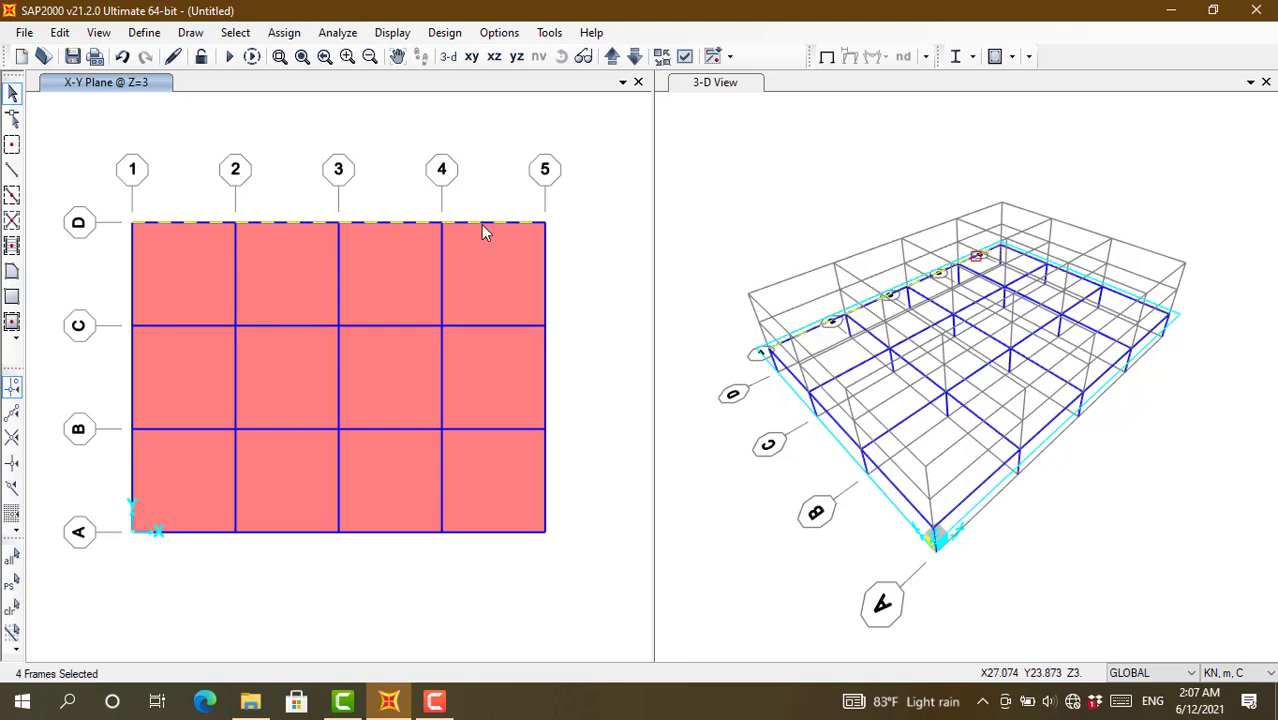
{"action": "left_click", "coordinate": [546, 300]}
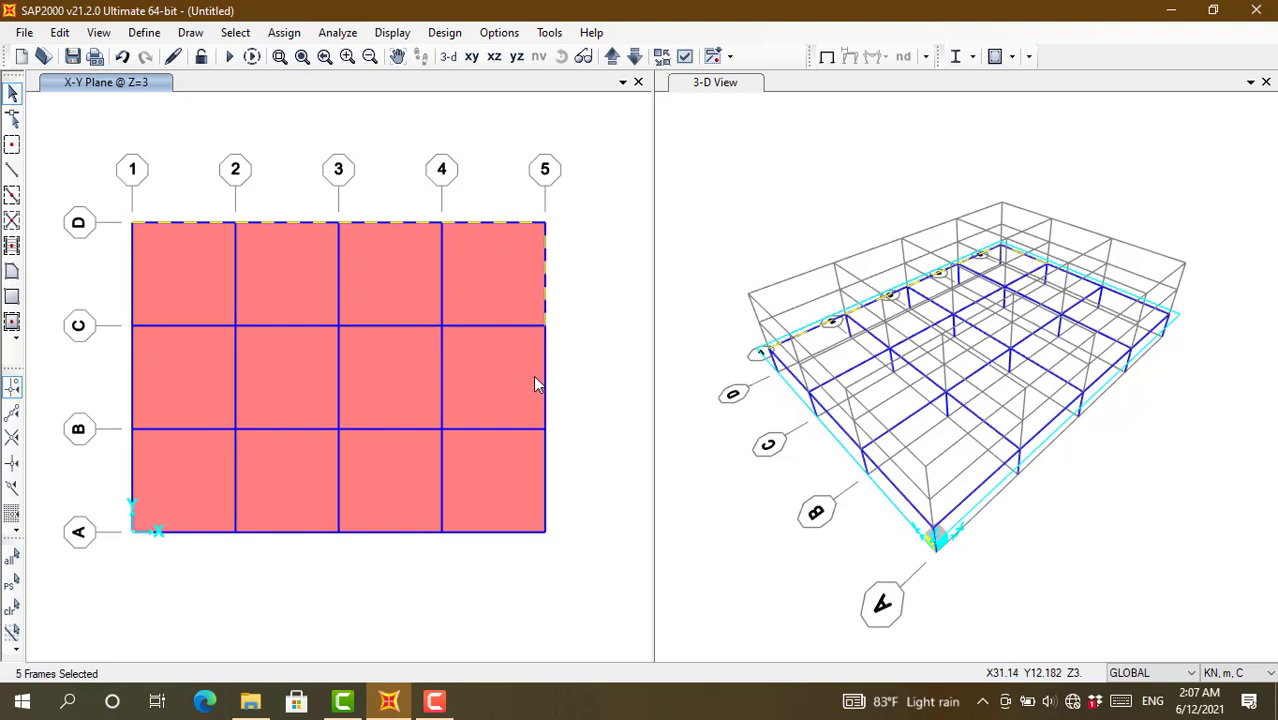
{"action": "left_click", "coordinate": [547, 400]}
{"action": "left_click", "coordinate": [547, 477]}
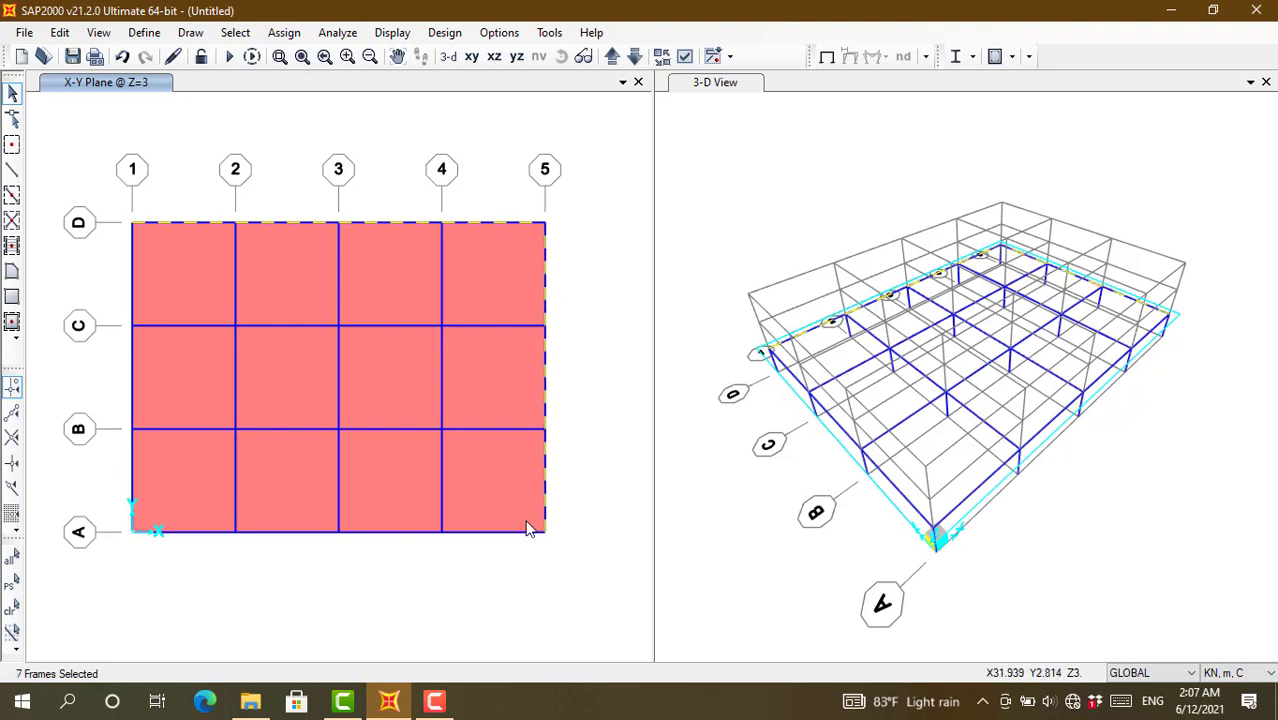
{"action": "left_click", "coordinate": [478, 538]}
{"action": "left_click", "coordinate": [386, 537]}
{"action": "left_click", "coordinate": [300, 535]}
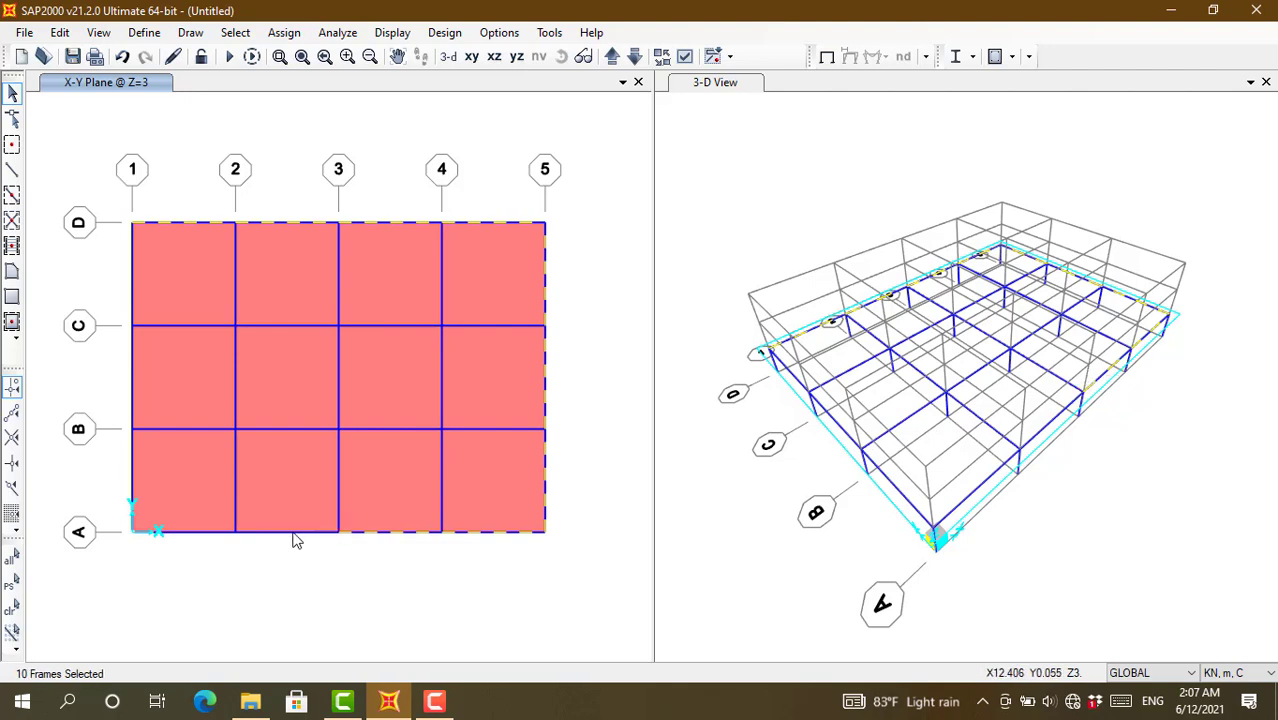
{"action": "left_click", "coordinate": [192, 536]}
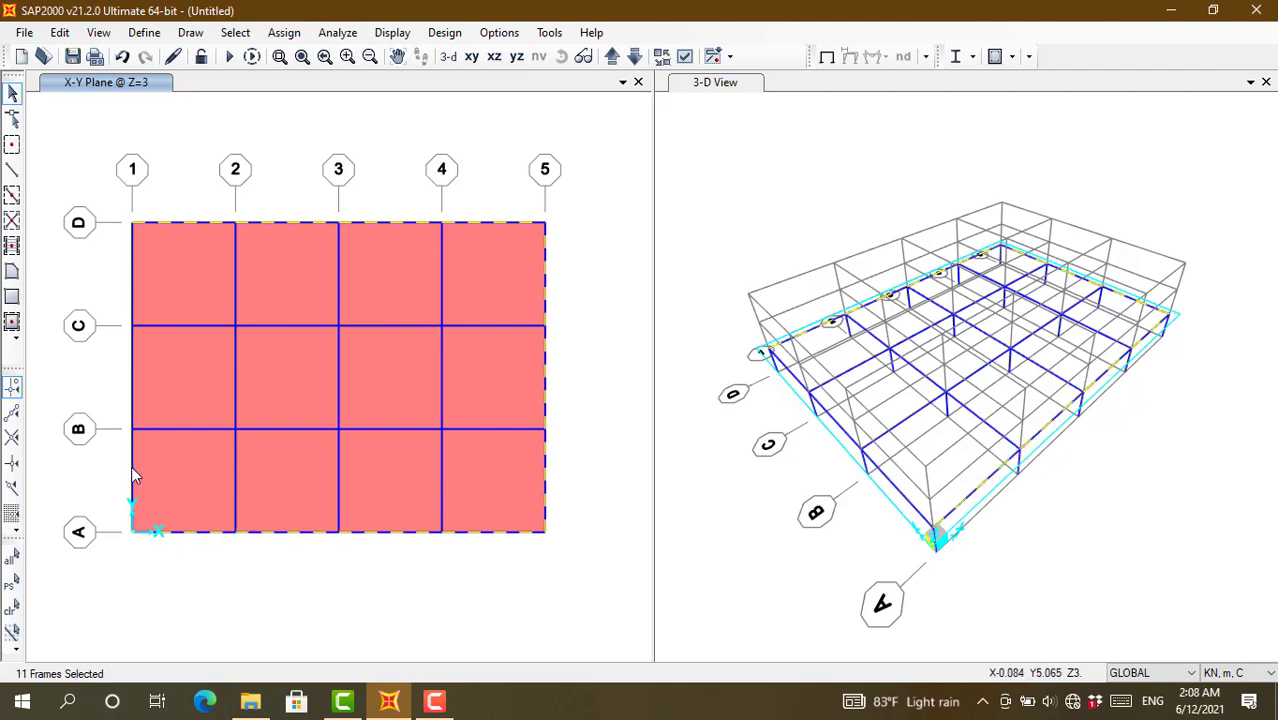
{"action": "left_click", "coordinate": [131, 478]}
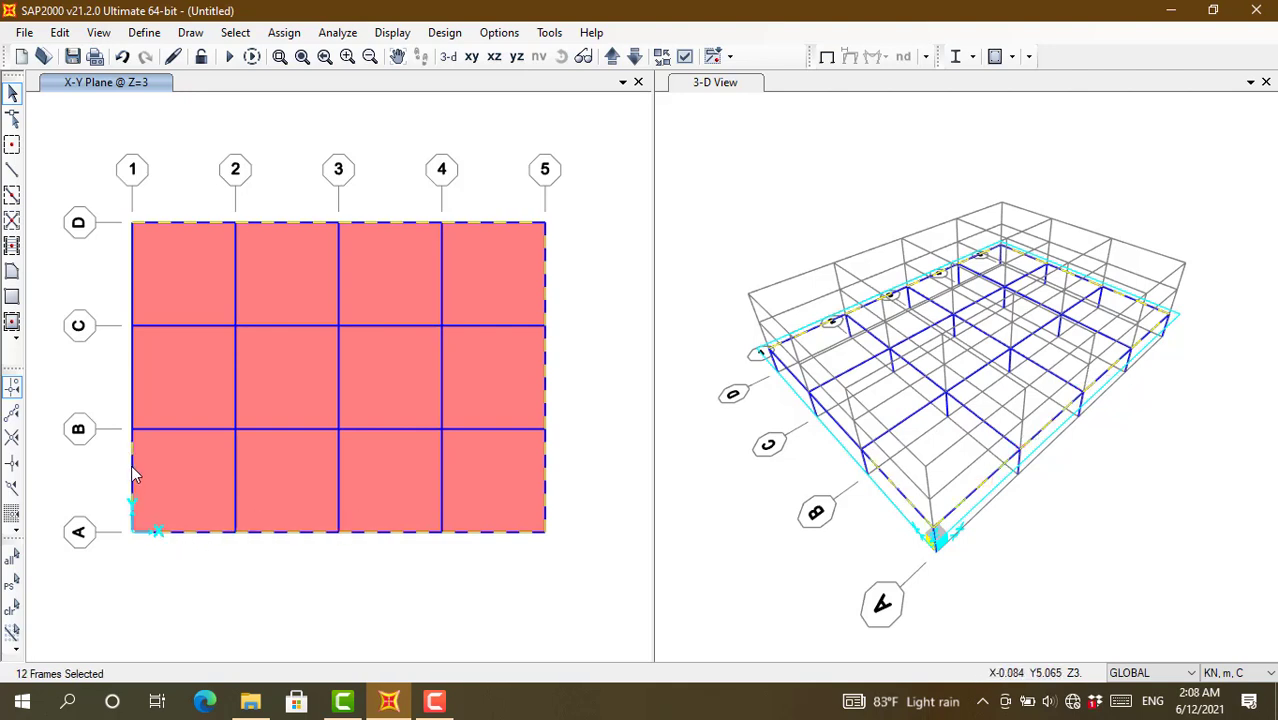
{"action": "left_click", "coordinate": [131, 375]}
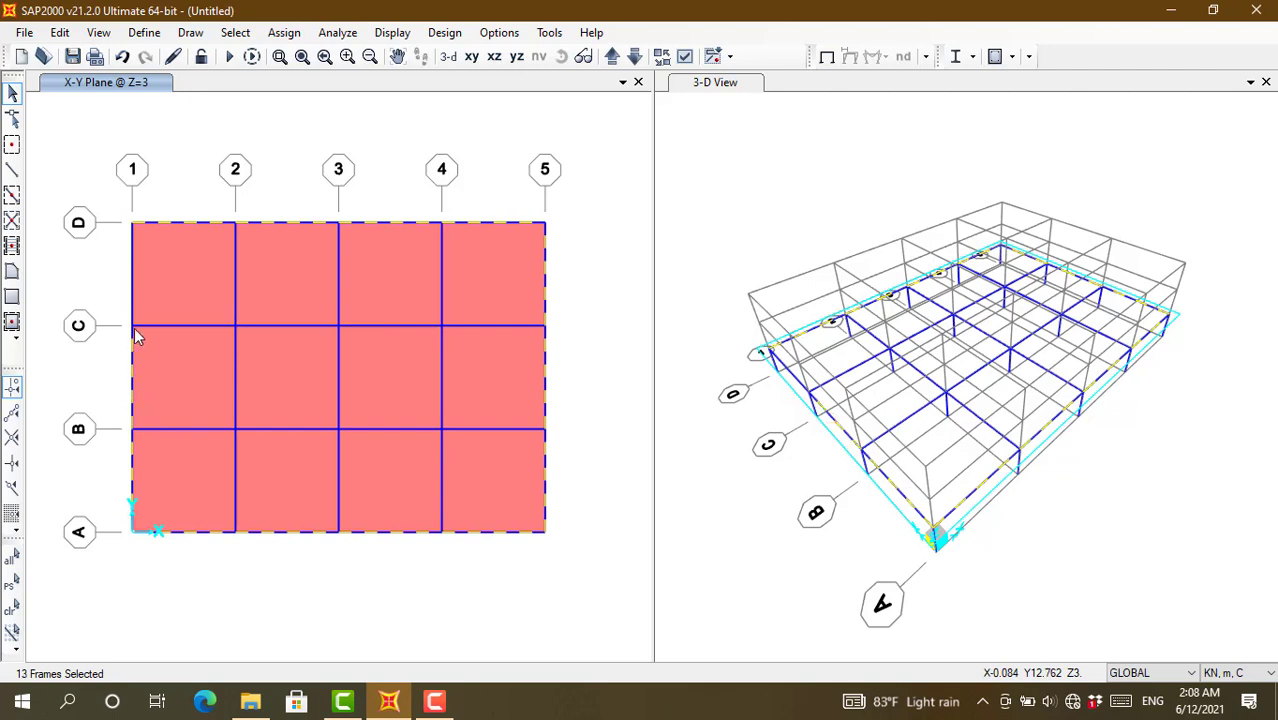
{"action": "left_click", "coordinate": [132, 266]}
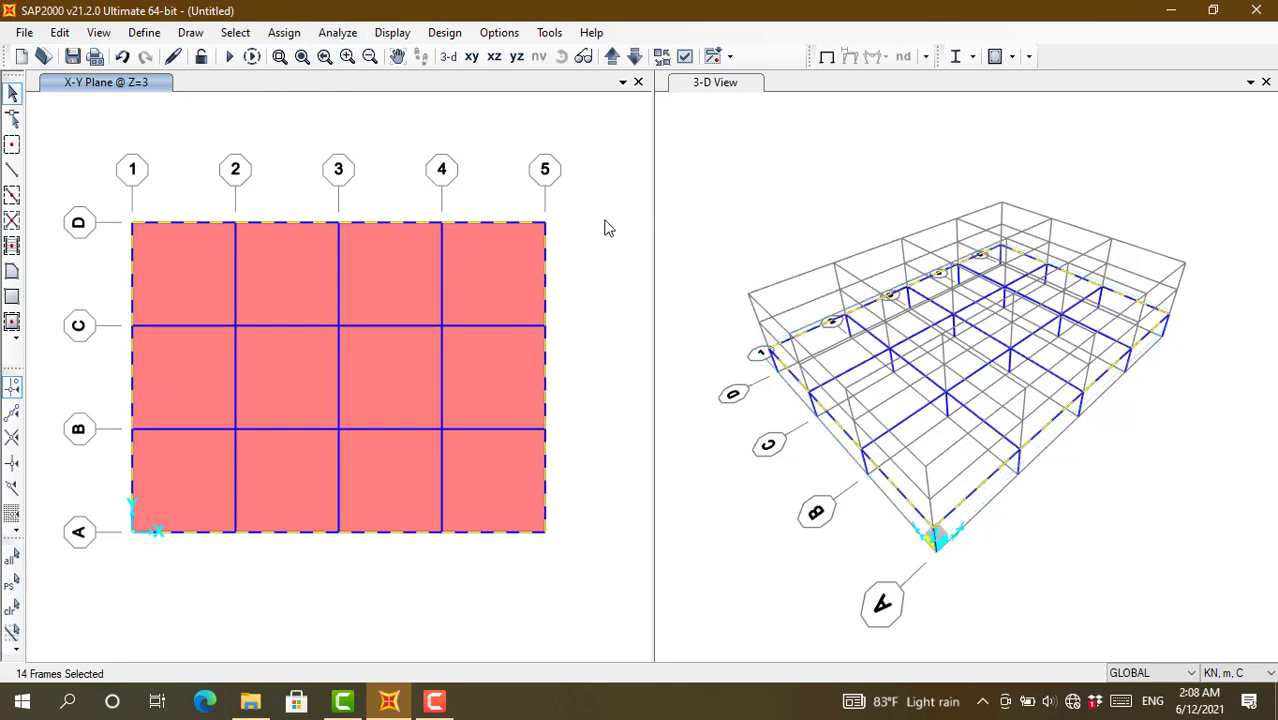
{"action": "left_click", "coordinate": [284, 32]}
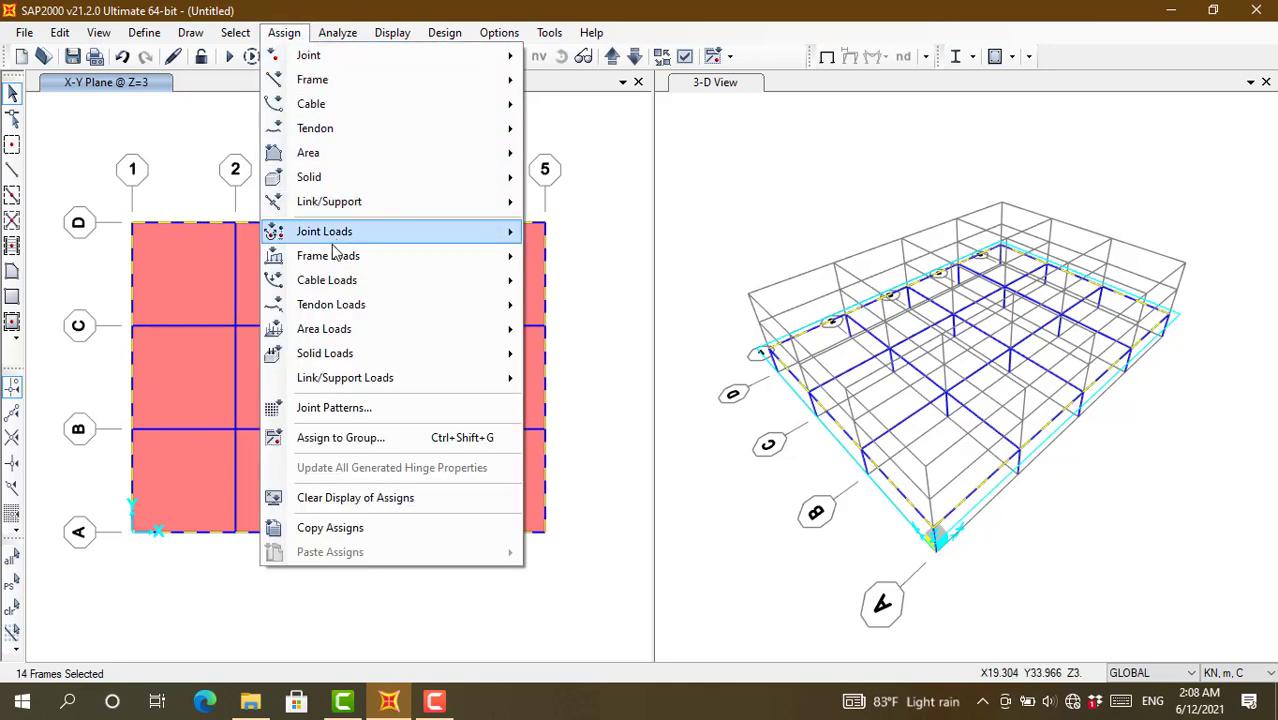
{"action": "mouse_move", "coordinate": [530, 282]}
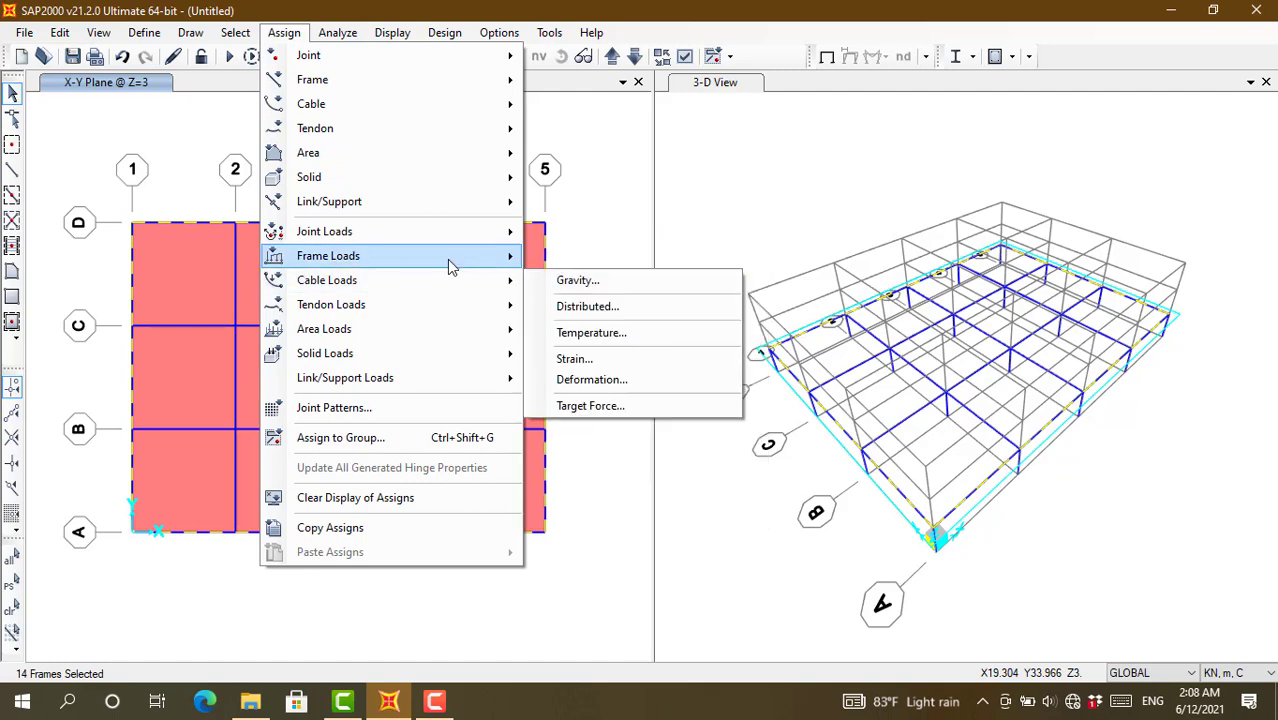
{"action": "mouse_move", "coordinate": [490, 259]}
{"action": "left_click", "coordinate": [592, 313]}
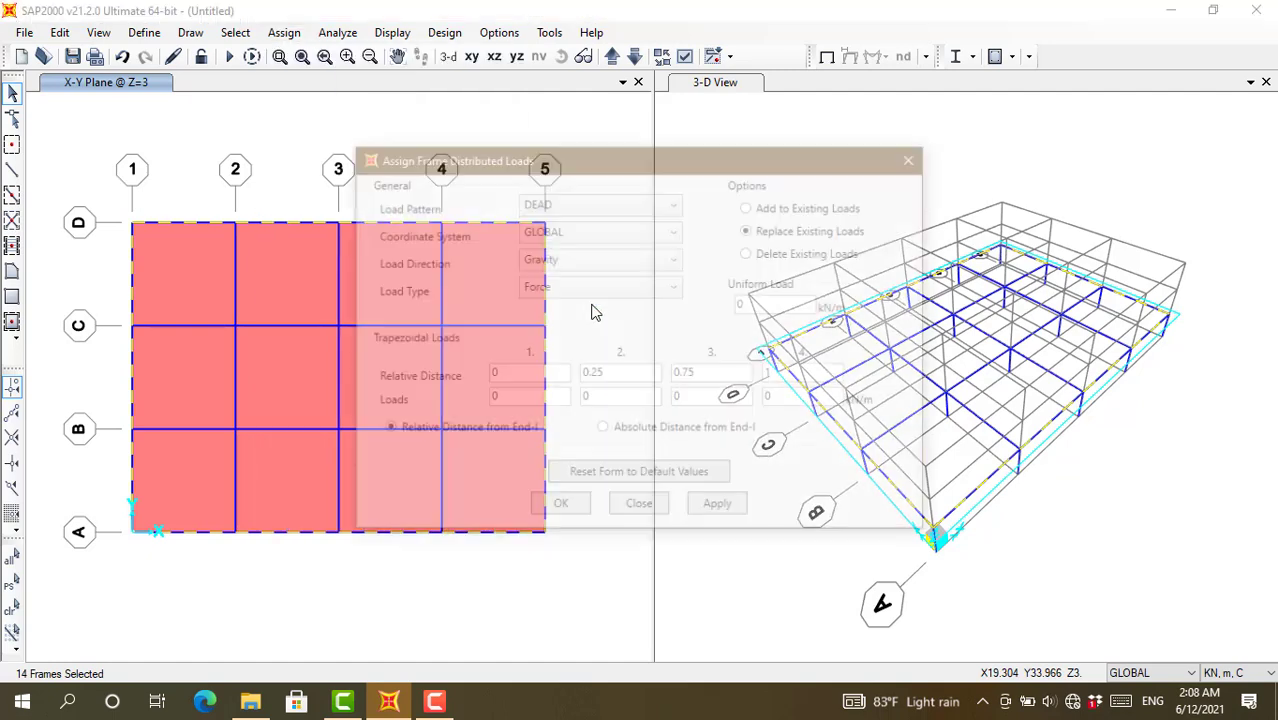
{"action": "left_click", "coordinate": [599, 204]}
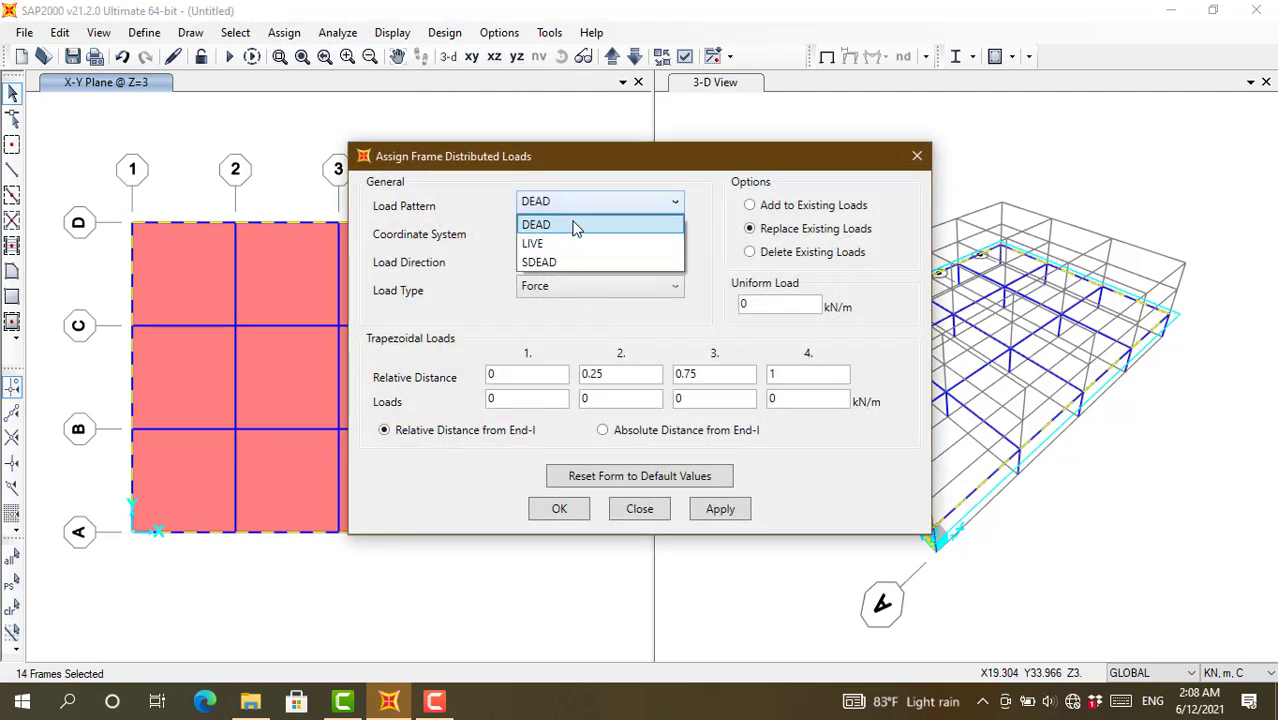
{"action": "left_click", "coordinate": [565, 265]}
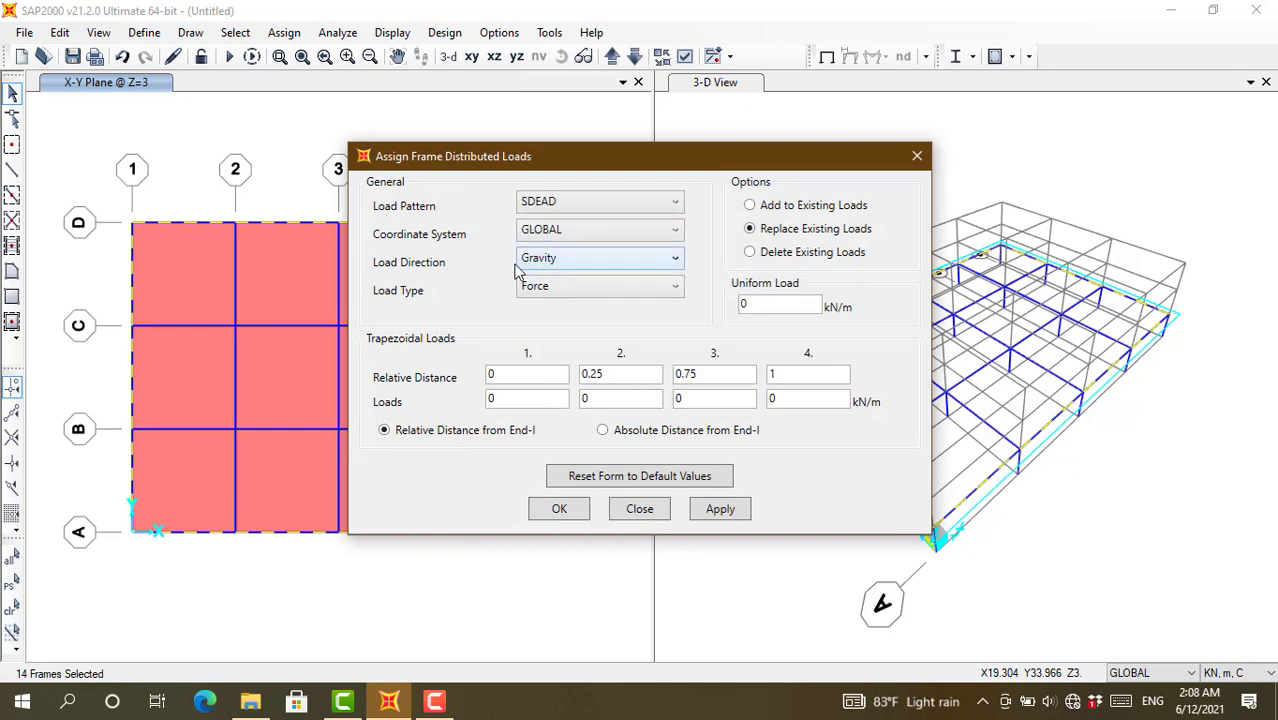
{"action": "double_click", "coordinate": [765, 304]}
{"action": "left_click", "coordinate": [559, 509]}
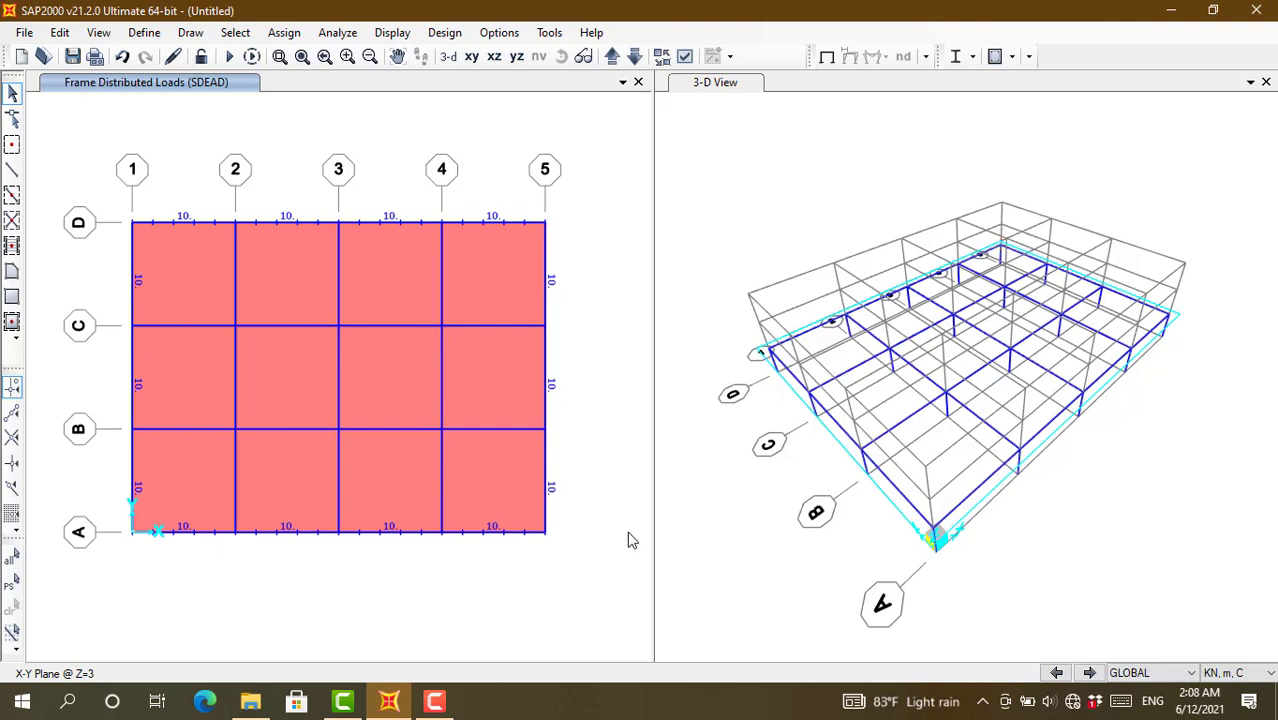
Step: Select all twelve slabs at Z=3 and divide each into 8 by 8 area objects
{"action": "left_click", "coordinate": [489, 465]}
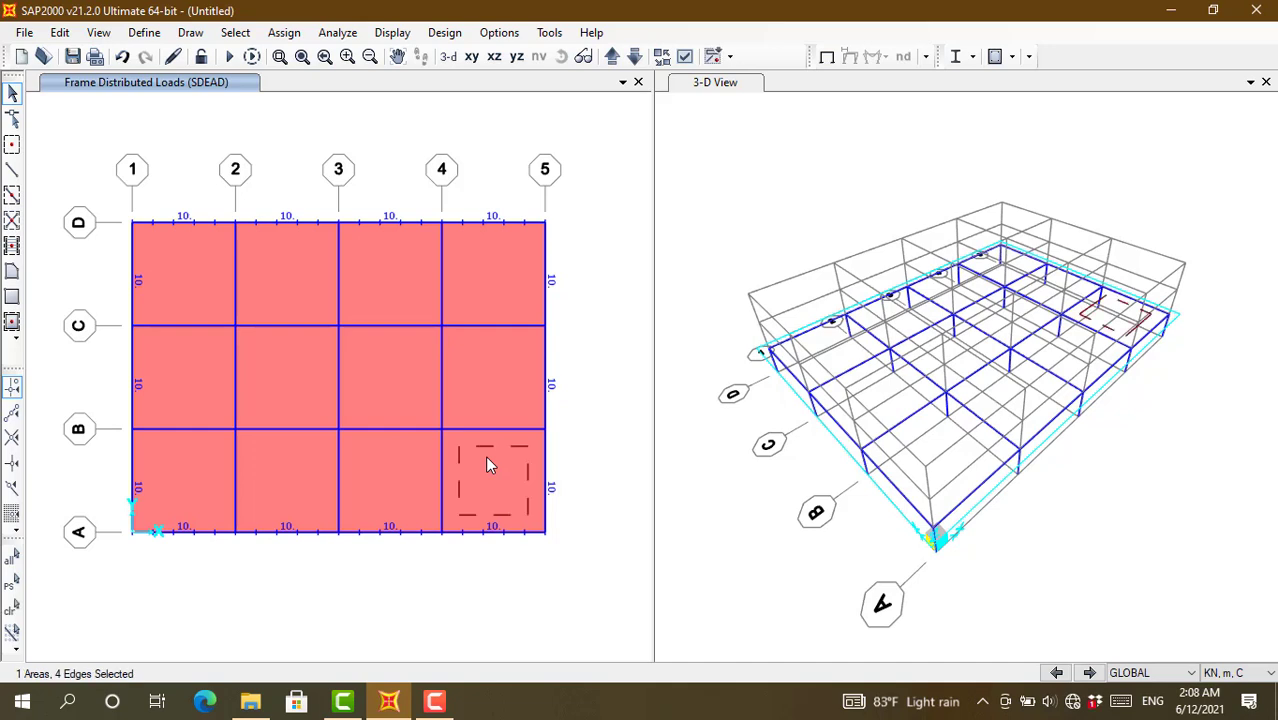
{"action": "left_click", "coordinate": [388, 465]}
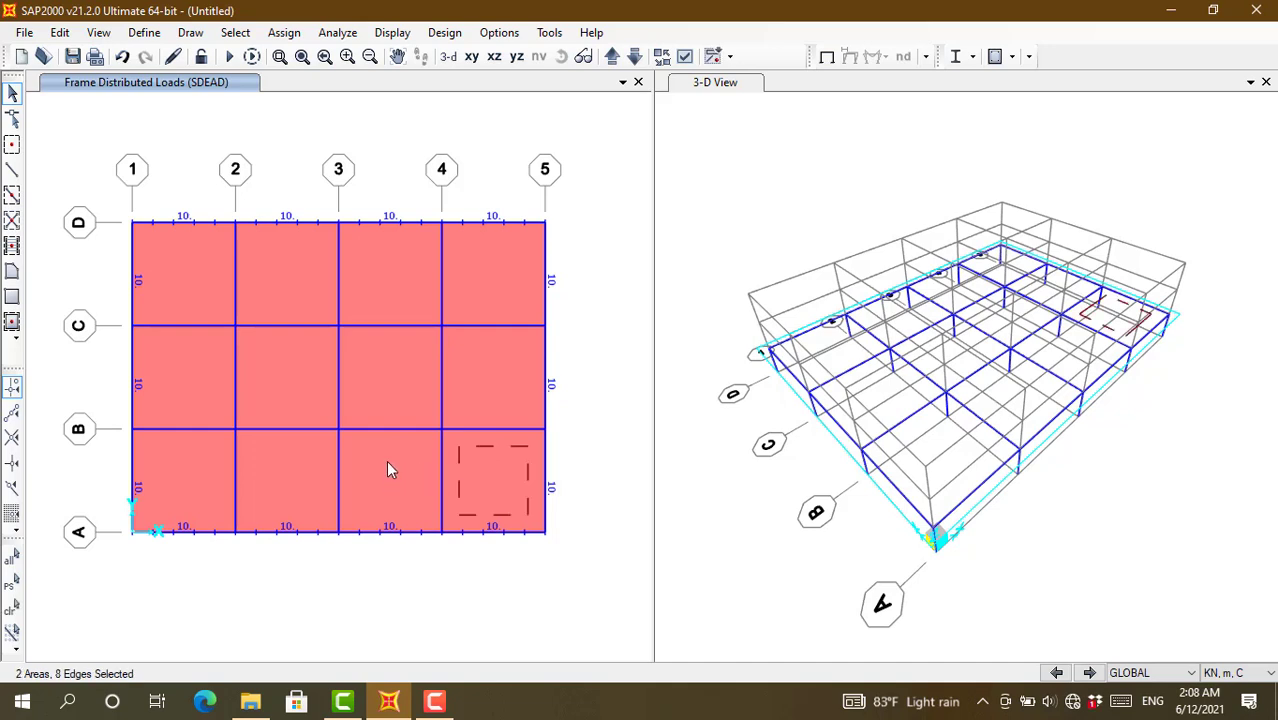
{"action": "left_click", "coordinate": [275, 468]}
{"action": "left_click", "coordinate": [184, 472]}
{"action": "left_click", "coordinate": [184, 361]}
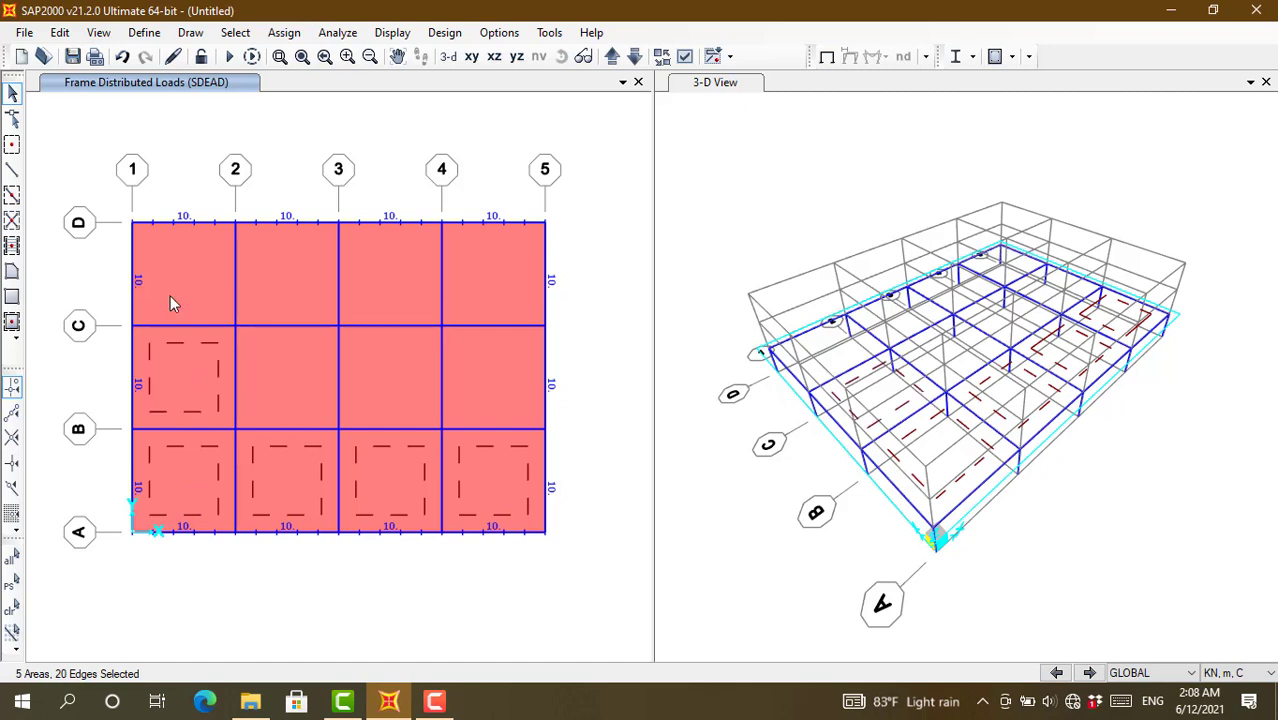
{"action": "left_click", "coordinate": [175, 296]}
{"action": "left_click", "coordinate": [266, 276]}
{"action": "left_click", "coordinate": [303, 377]}
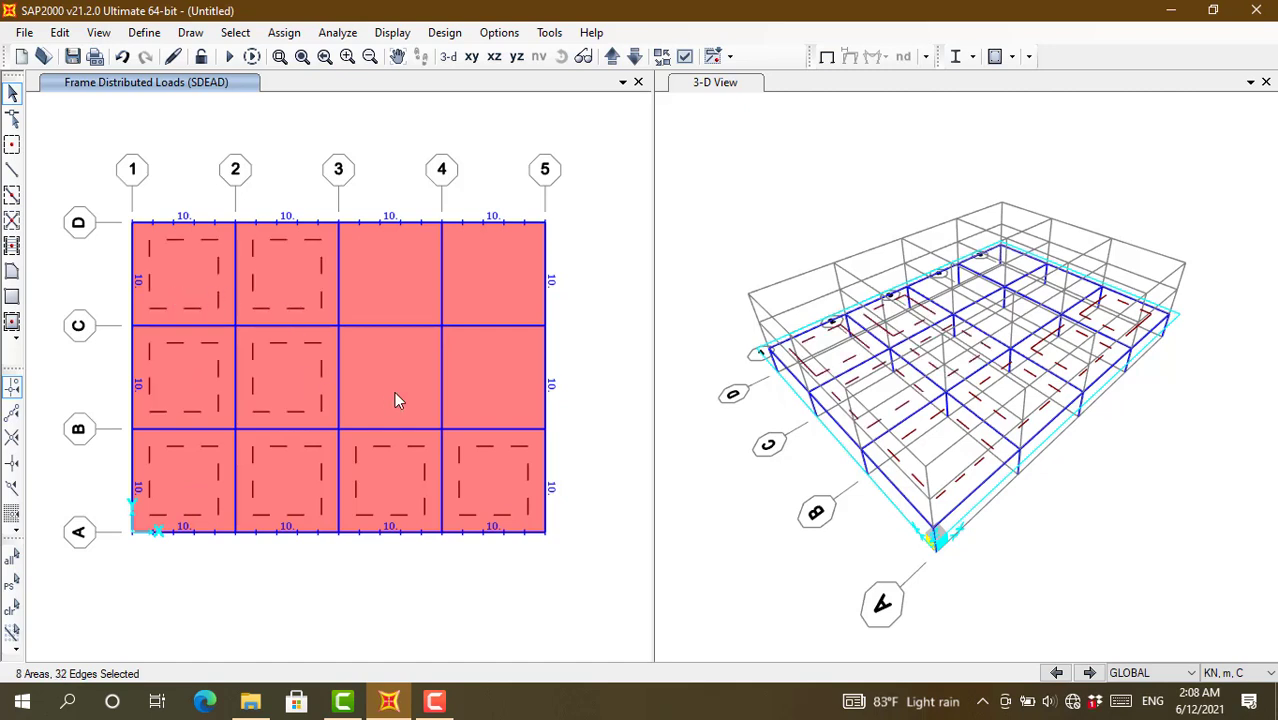
{"action": "left_click", "coordinate": [394, 391]}
{"action": "left_click", "coordinate": [465, 378]}
{"action": "left_click", "coordinate": [474, 282]}
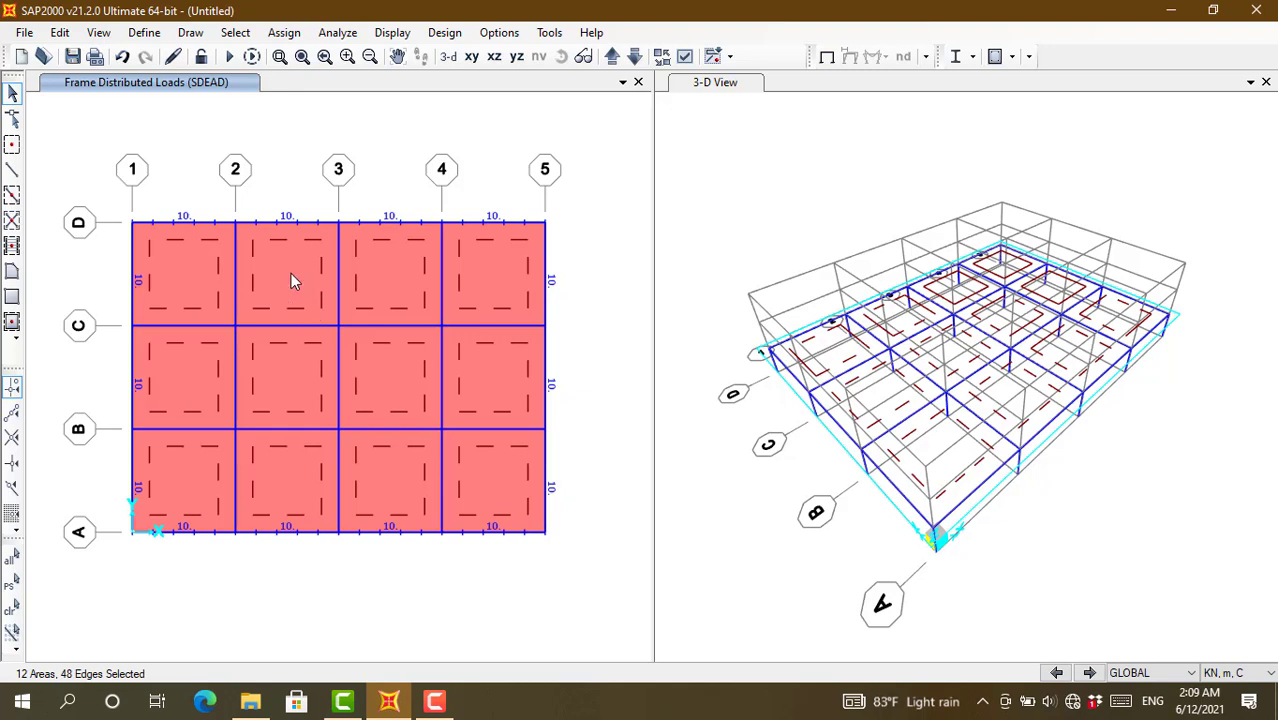
{"action": "left_click", "coordinate": [58, 35]}
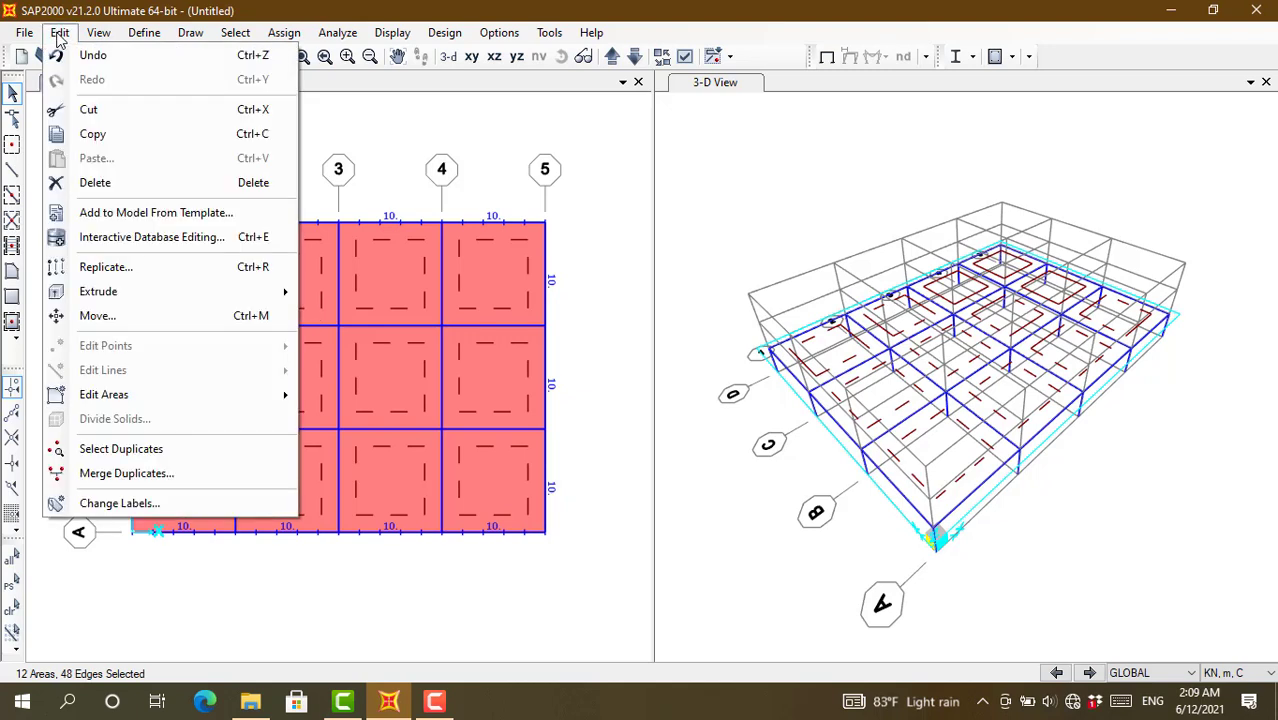
{"action": "mouse_move", "coordinate": [81, 399]}
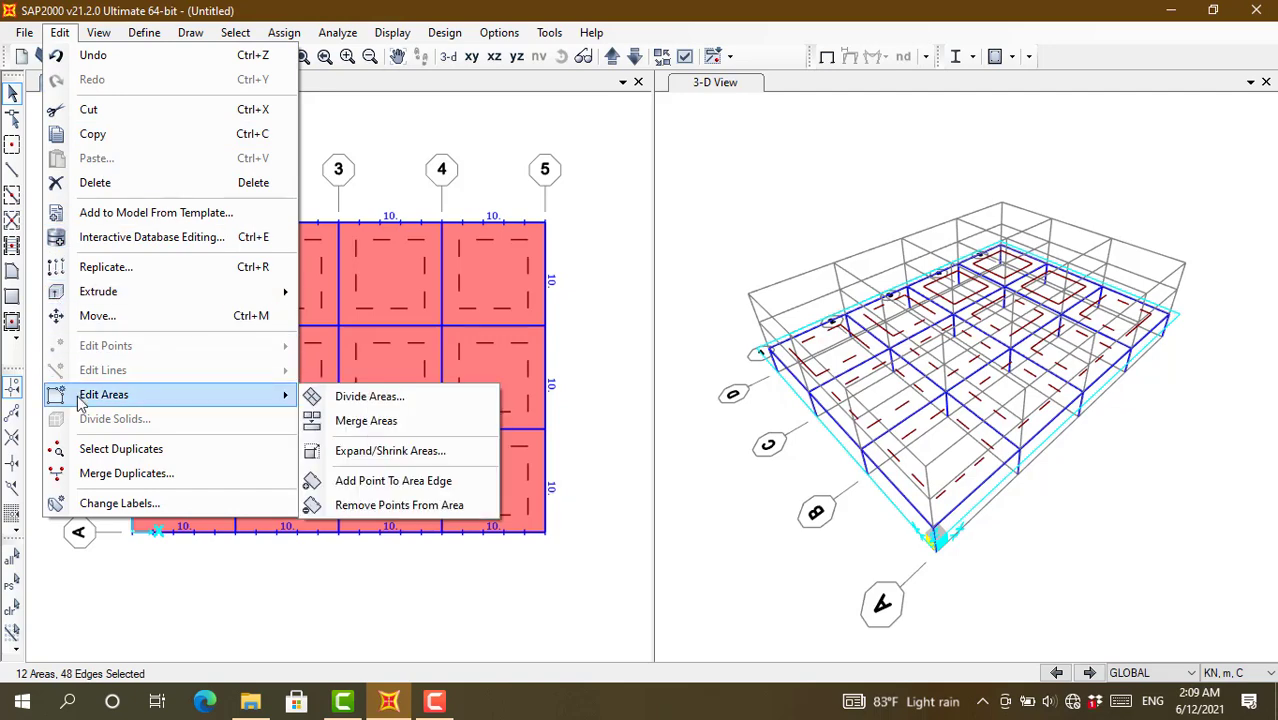
{"action": "left_click", "coordinate": [370, 396]}
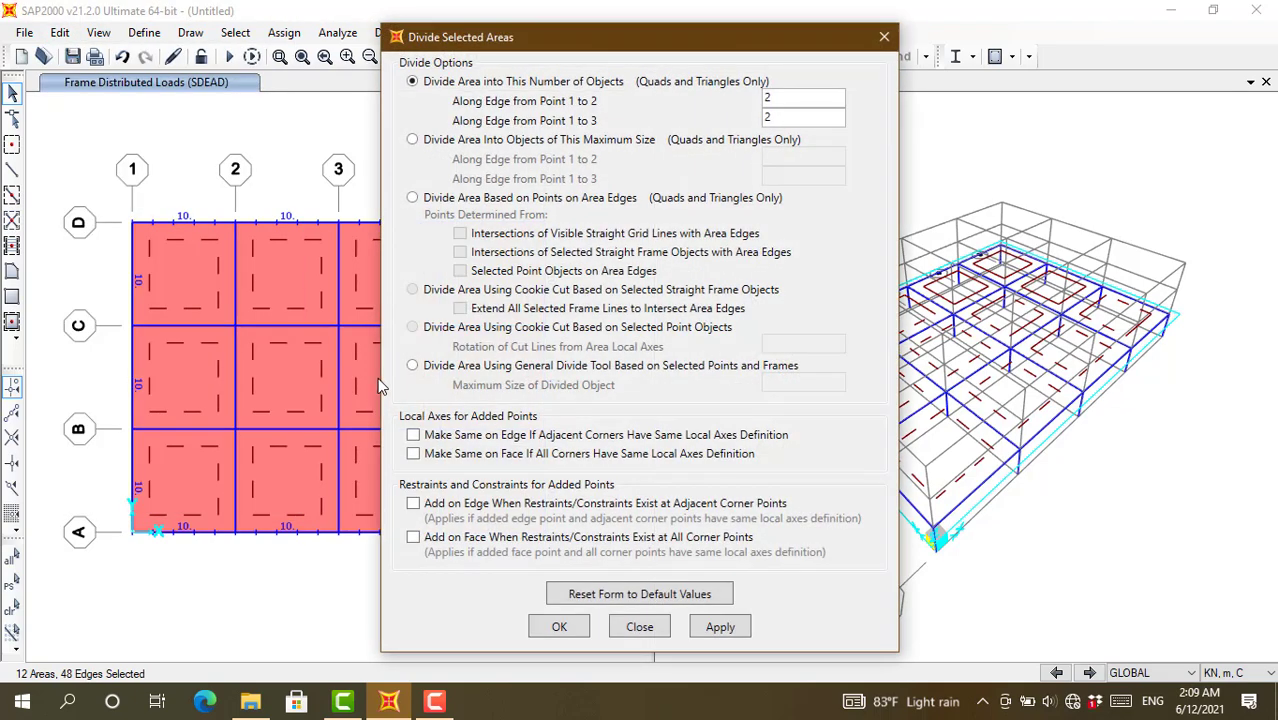
{"action": "double_click", "coordinate": [780, 96]}
{"action": "key", "text": "Tab"}
{"action": "type", "text": "8"}
{"action": "left_click", "coordinate": [559, 627]}
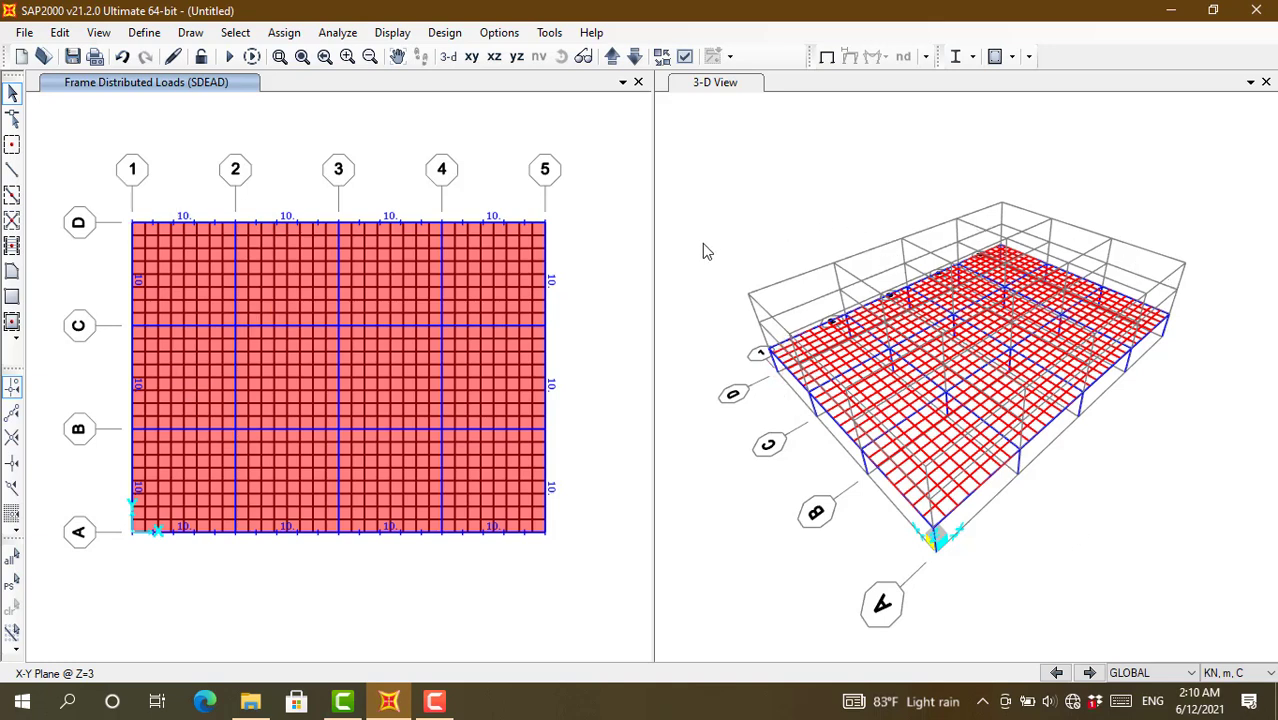
Step: Select the entire model and replicate it linearly 2 times with increments dx 0, dy 0 and dz 3 m
{"action": "left_click_drag", "start_coordinate": [687, 199], "coordinate": [1218, 576]}
{"action": "left_click_drag", "start_coordinate": [658, 142], "coordinate": [1254, 568]}
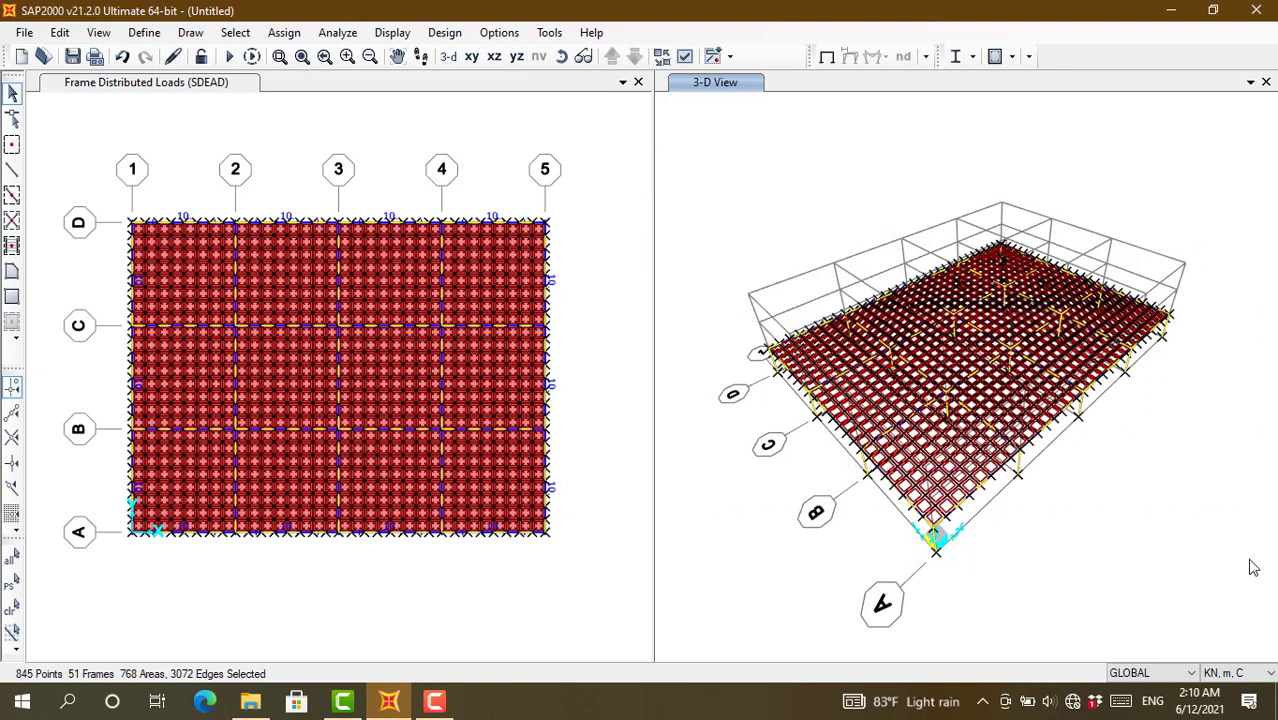
{"action": "left_click", "coordinate": [59, 33]}
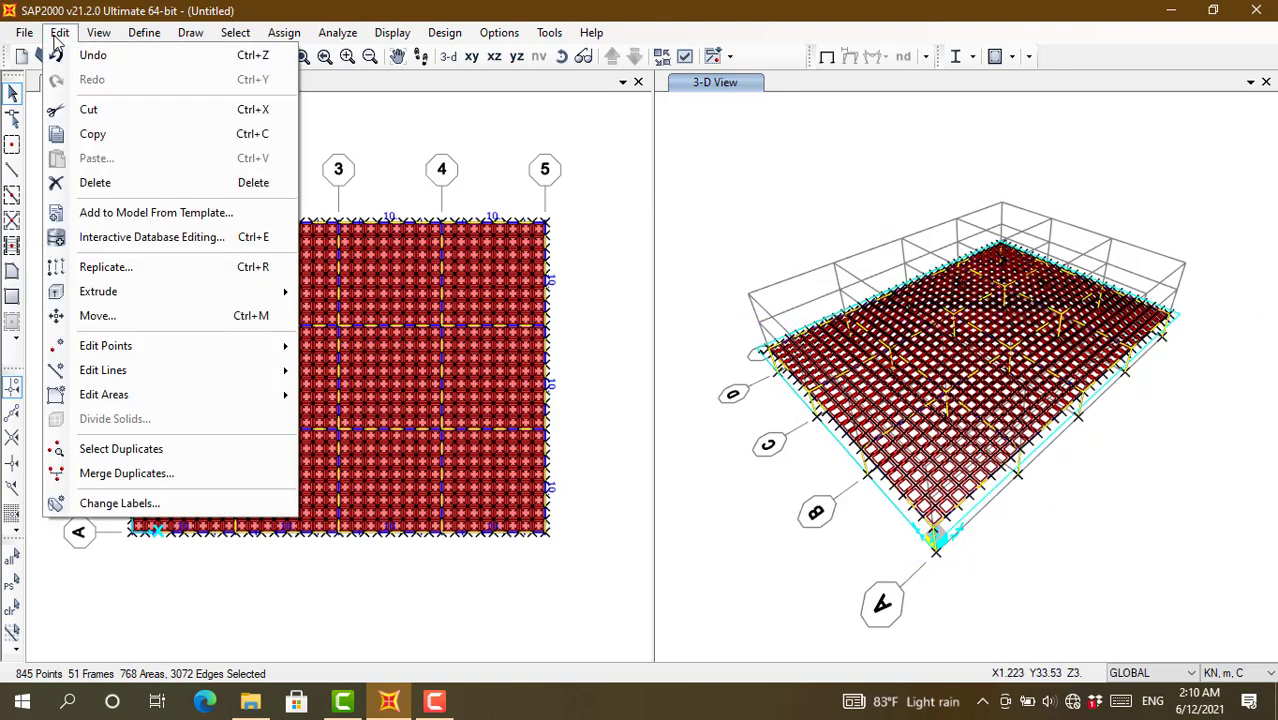
{"action": "left_click", "coordinate": [94, 268]}
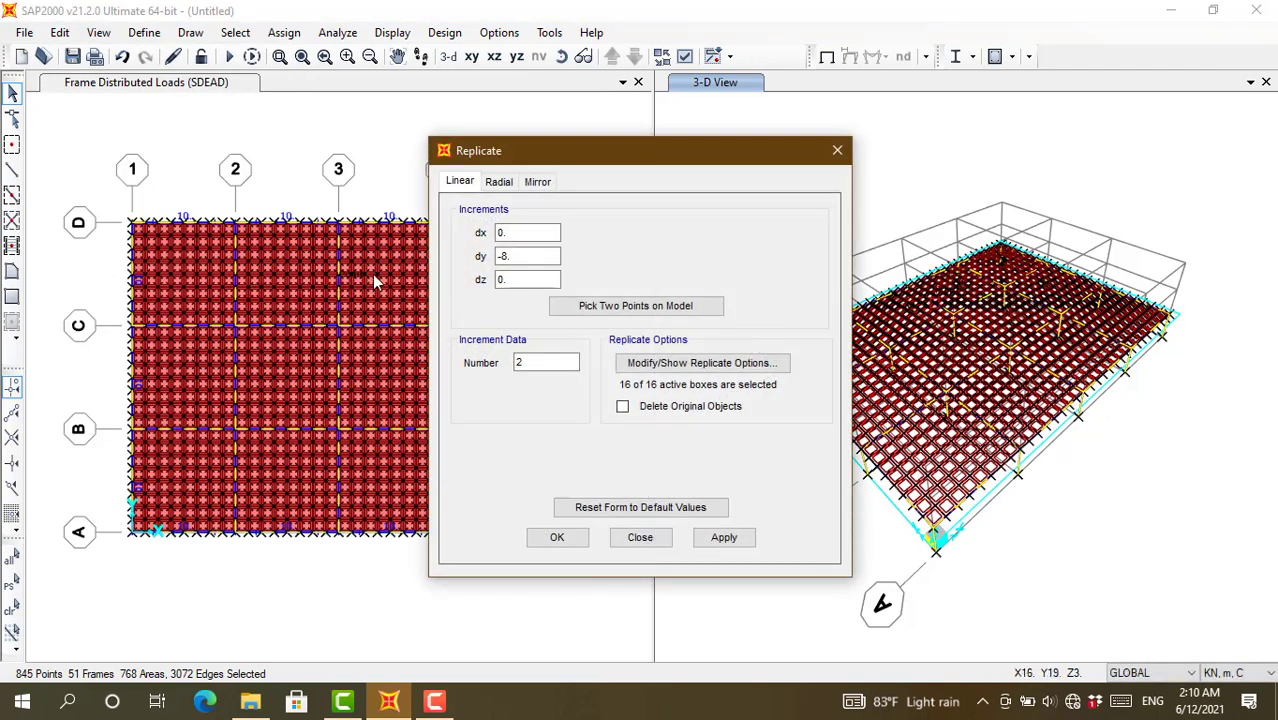
{"action": "left_click", "coordinate": [531, 256]}
{"action": "left_click_drag", "start_coordinate": [527, 256], "coordinate": [479, 256]}
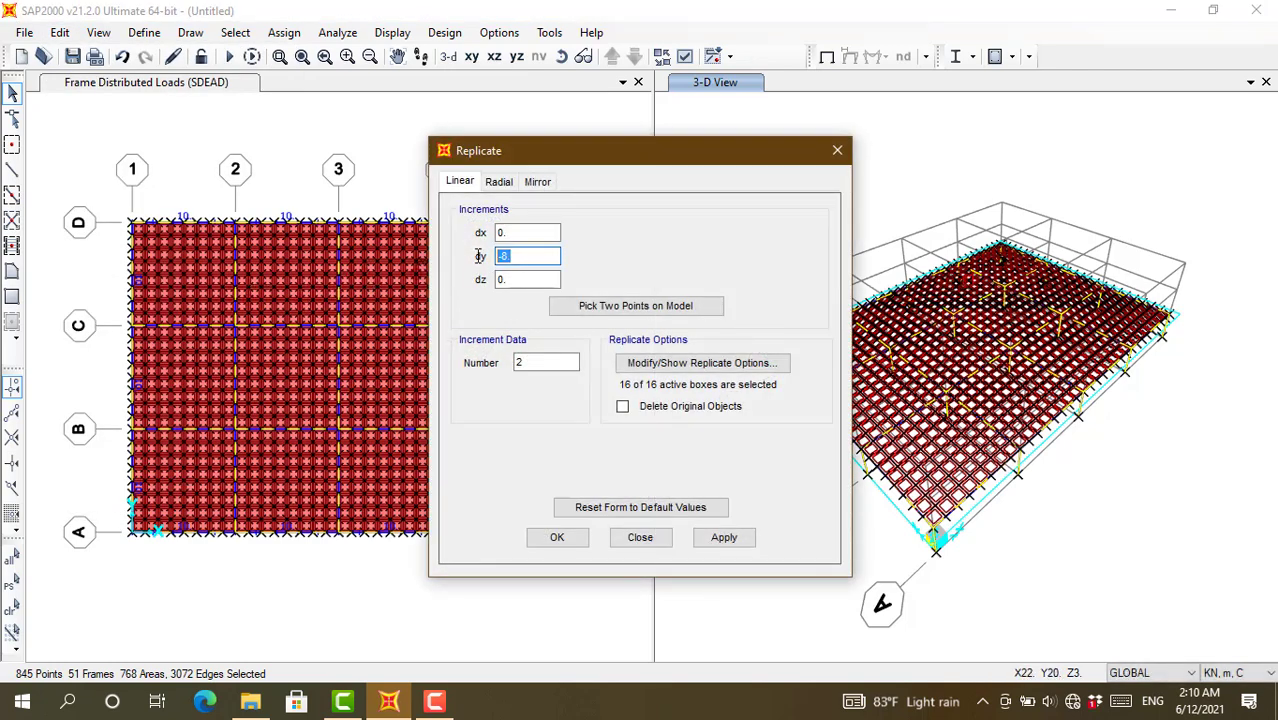
{"action": "type", "text": "0"}
{"action": "left_click_drag", "start_coordinate": [508, 280], "coordinate": [494, 280]}
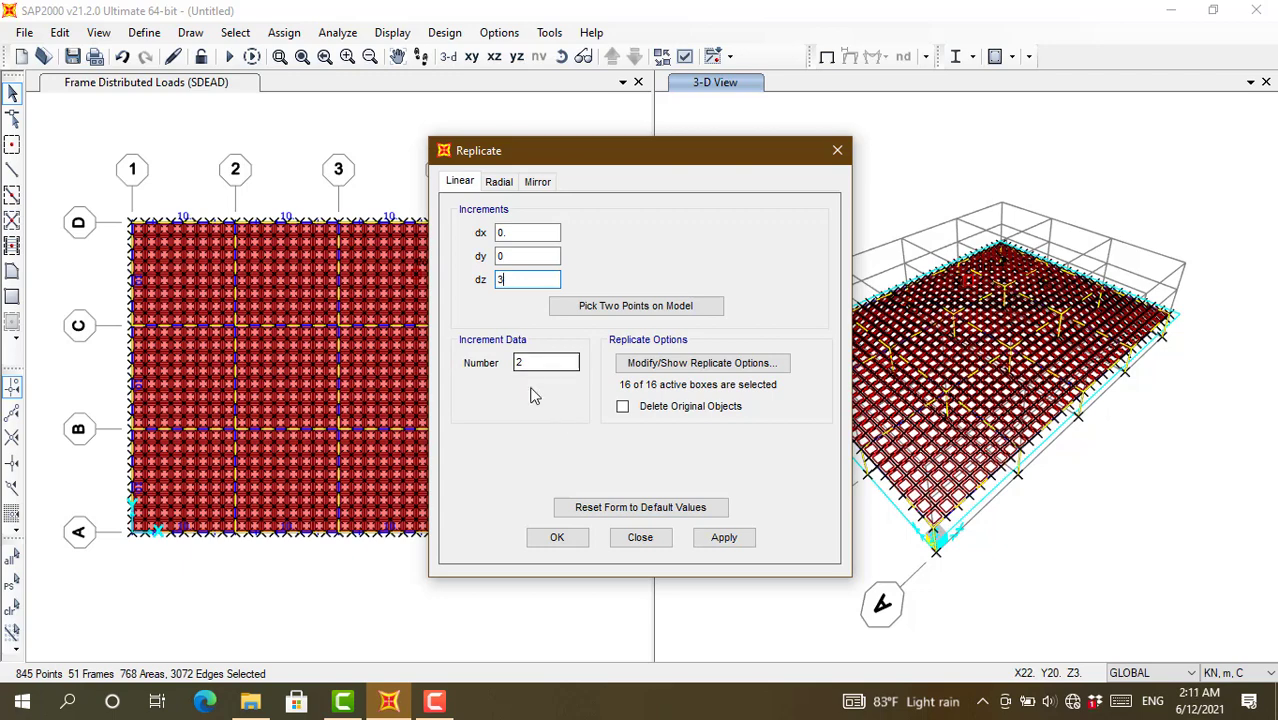
{"action": "left_click", "coordinate": [553, 540]}
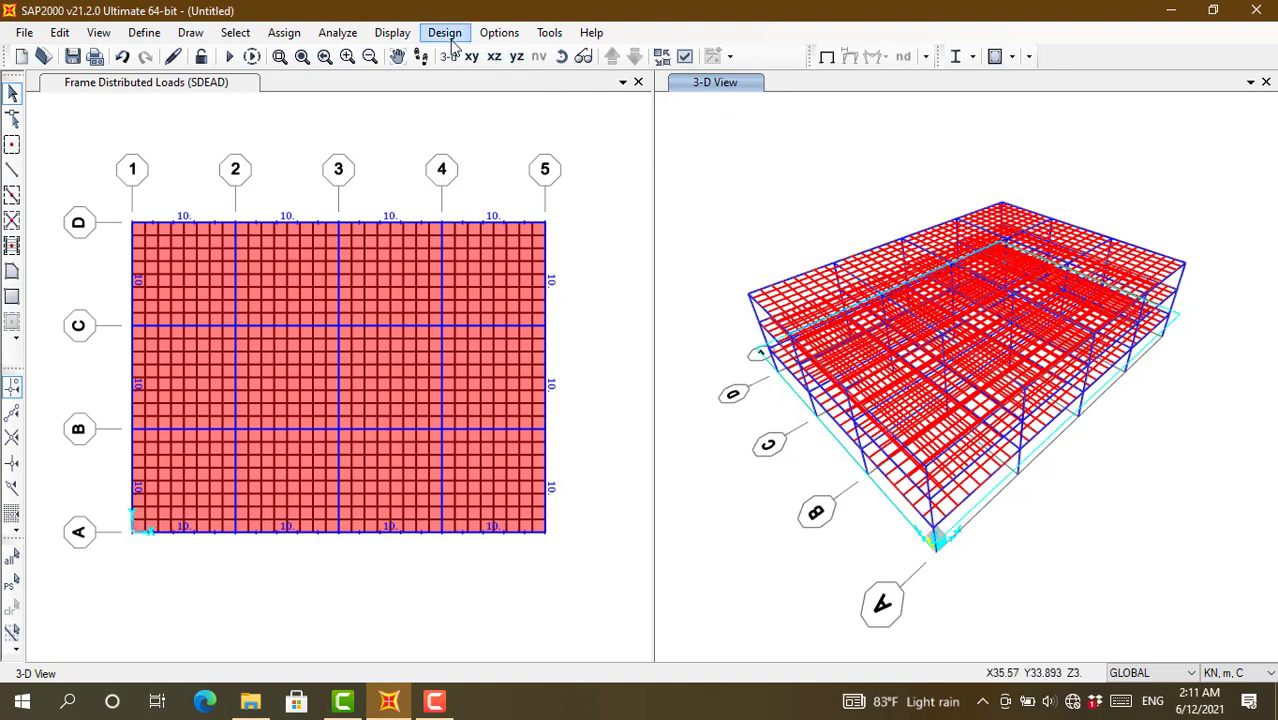
Step: Turn on Fill Objects in the 3-D view's general display options to show the slabs filled
{"action": "left_click", "coordinate": [684, 56]}
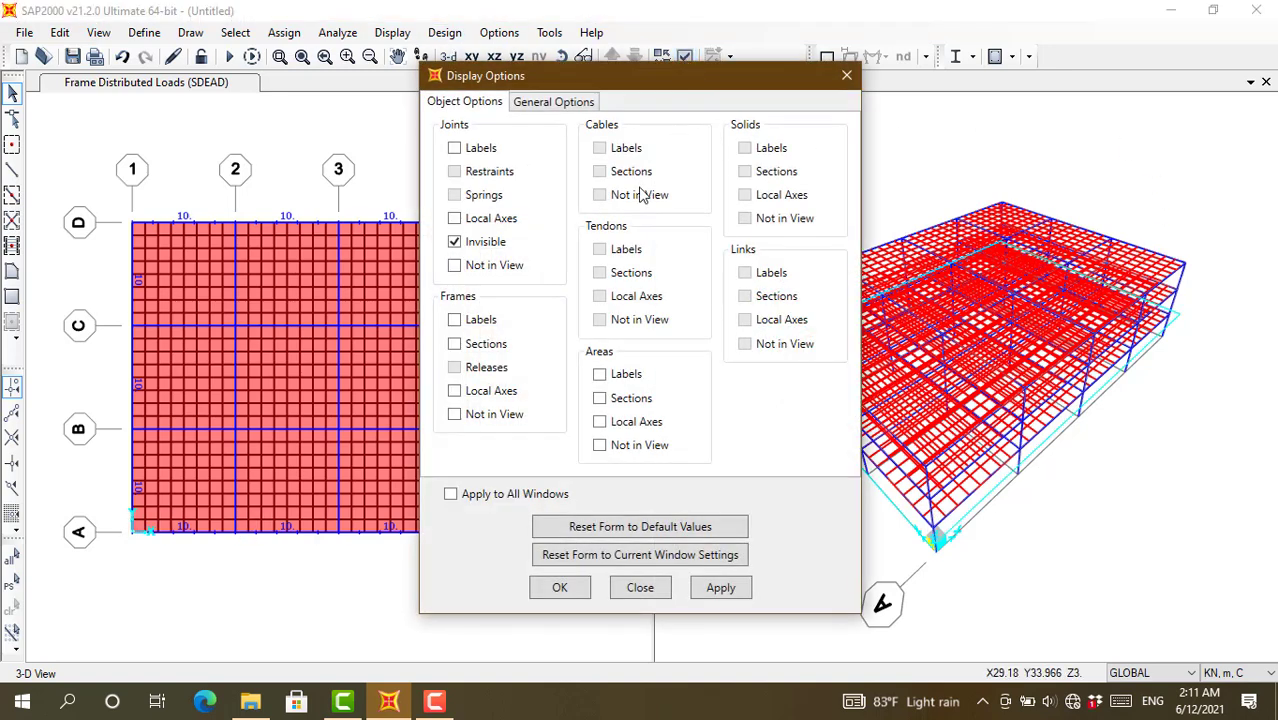
{"action": "left_click", "coordinate": [574, 104]}
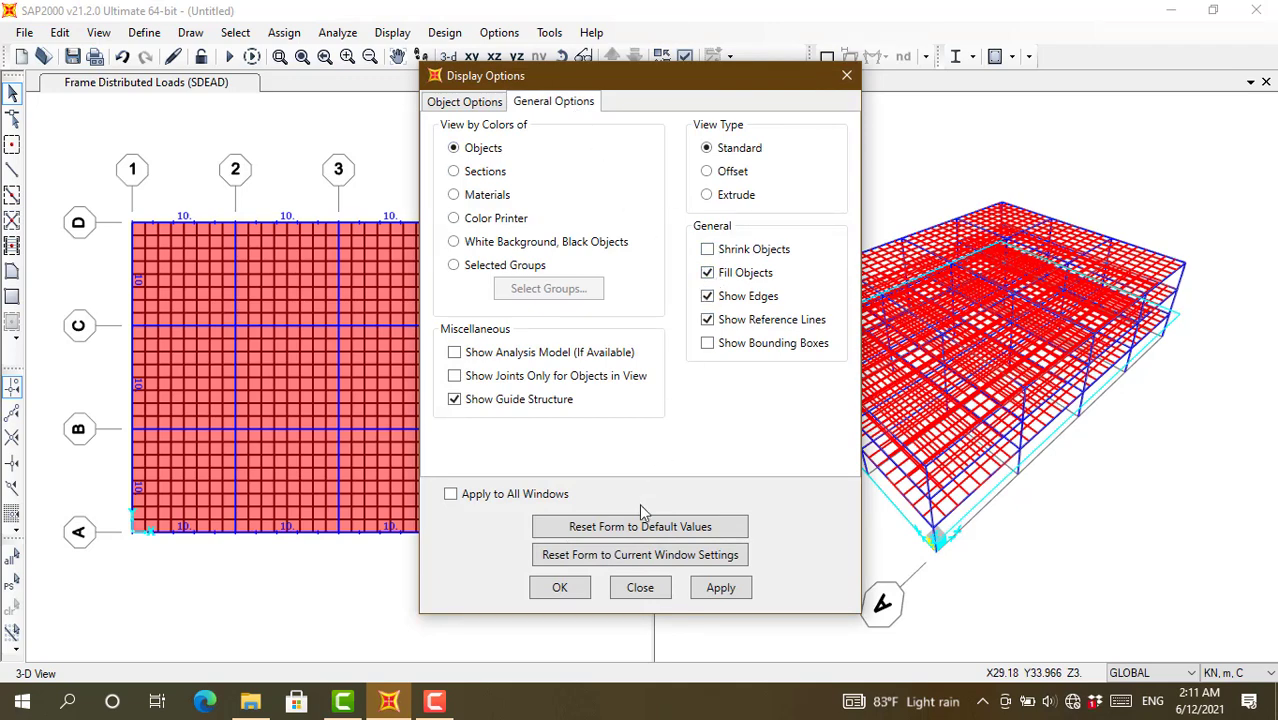
{"action": "left_click", "coordinate": [563, 588]}
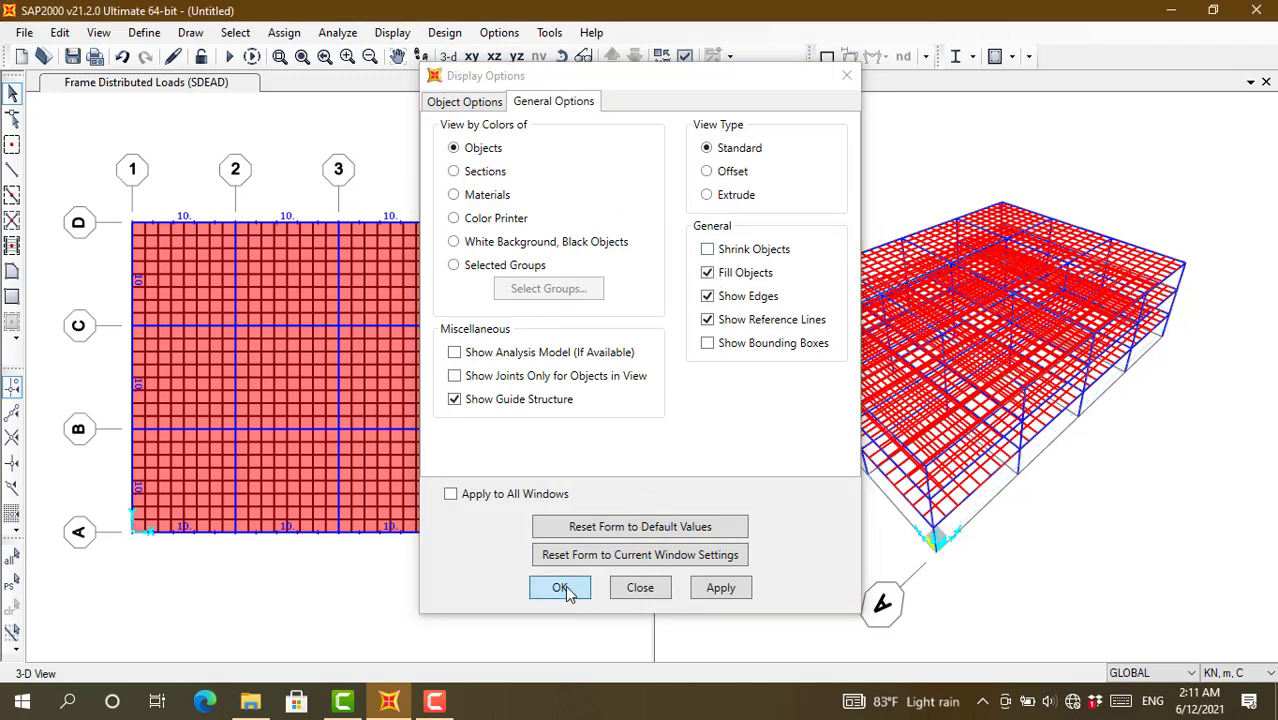
{"action": "scroll", "coordinate": [957, 365], "scroll_direction": "up", "scroll_amount": 3}
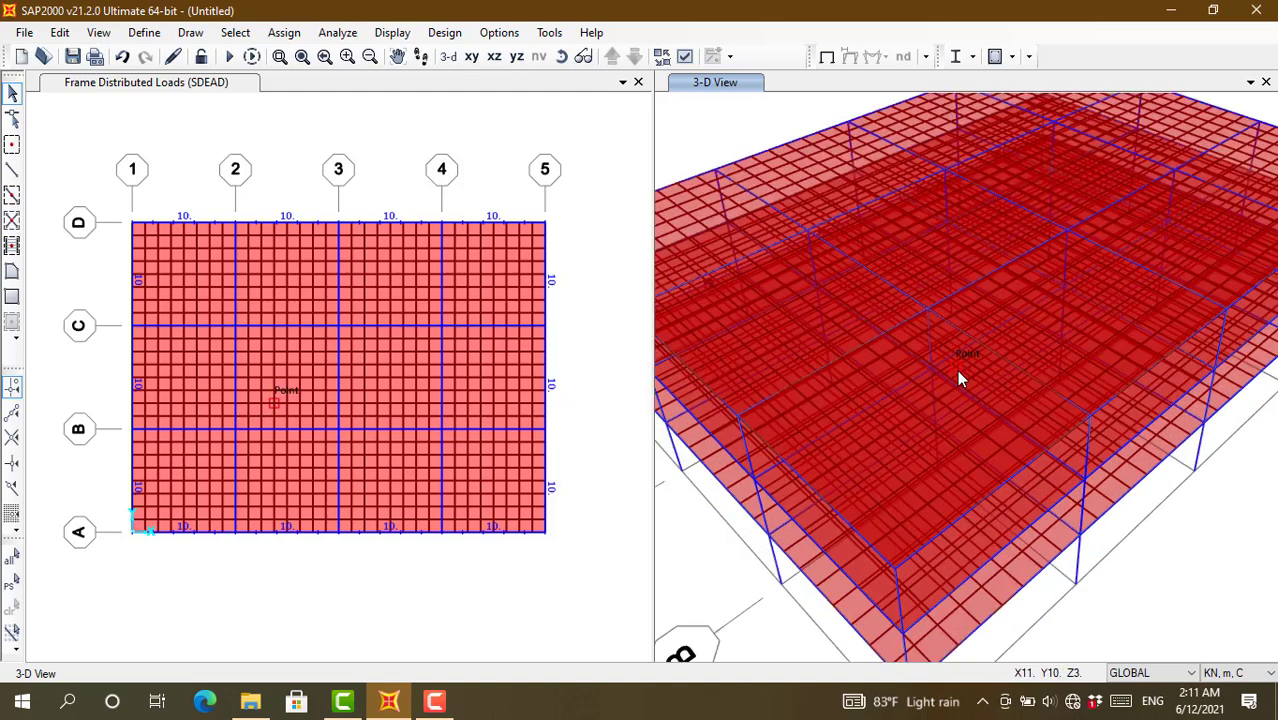
{"action": "scroll", "coordinate": [957, 377], "scroll_direction": "down", "scroll_amount": 4}
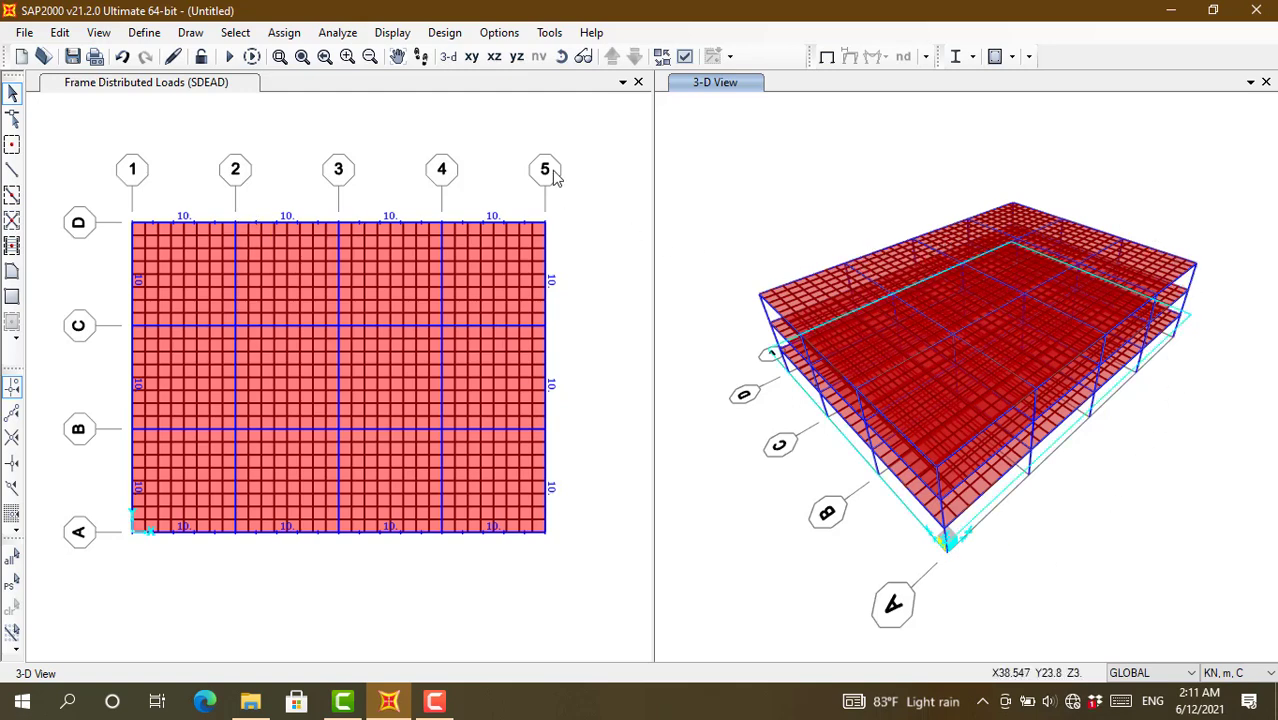
Step: Add a Linear Add load combination containing the DEAD, SDEAD and LIVE load cases, each with scale factor 1
{"action": "left_click", "coordinate": [146, 33]}
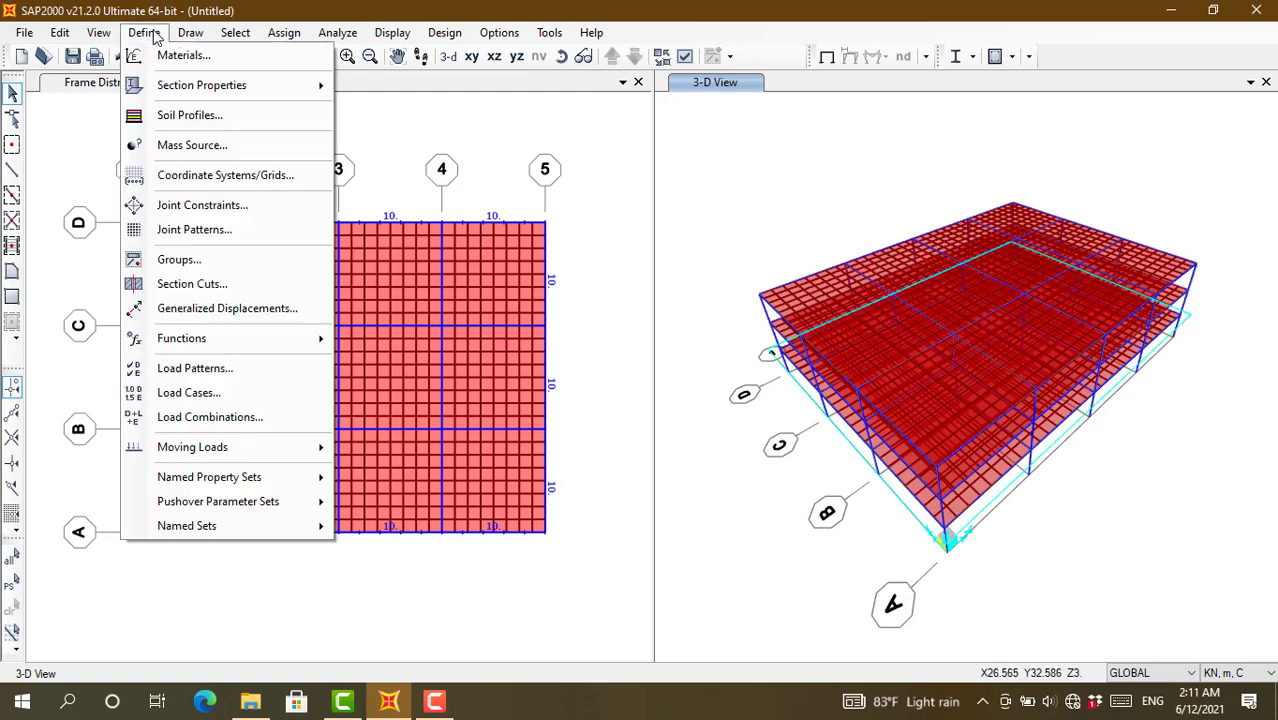
{"action": "left_click", "coordinate": [210, 417]}
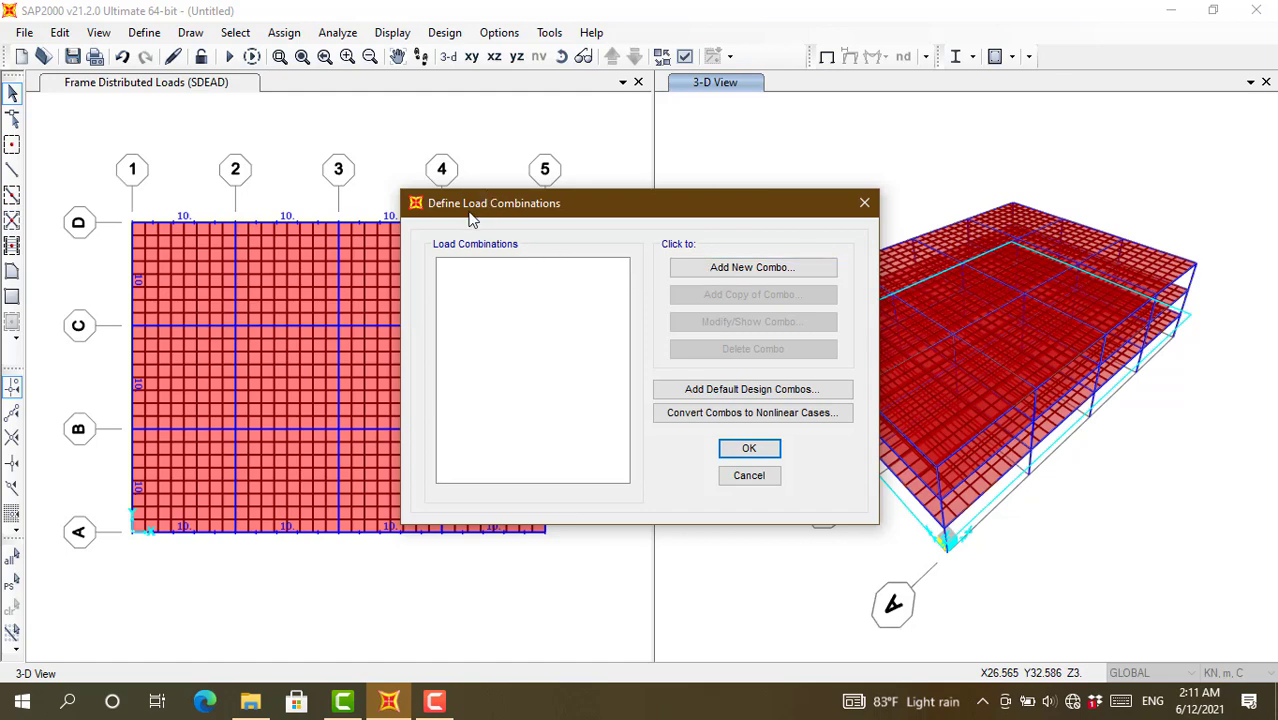
{"action": "left_click", "coordinate": [733, 268]}
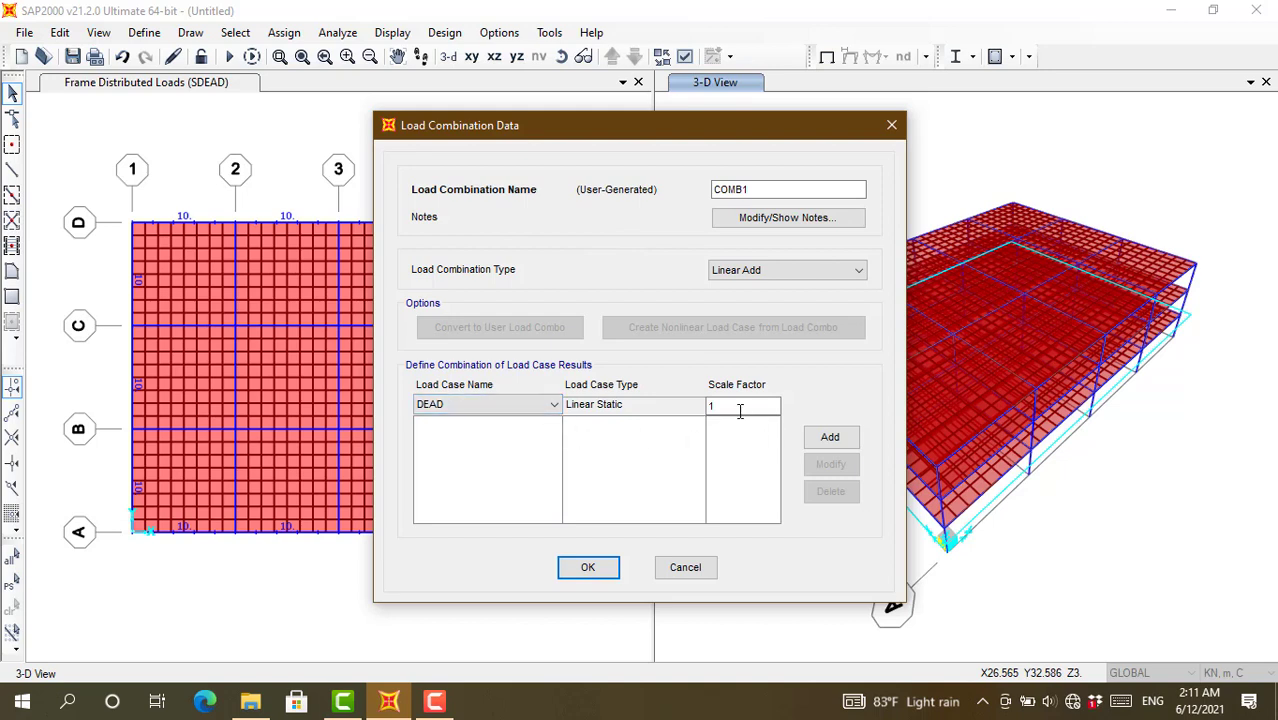
{"action": "left_click", "coordinate": [830, 438]}
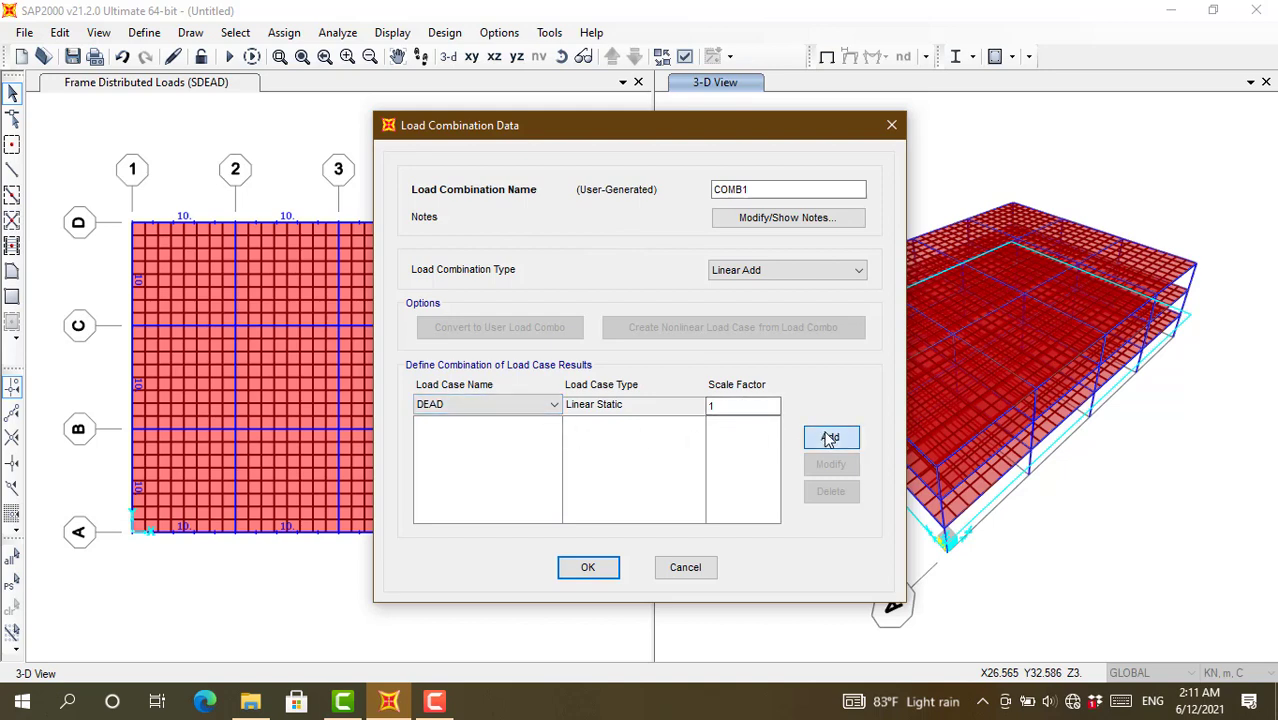
{"action": "left_click", "coordinate": [553, 408]}
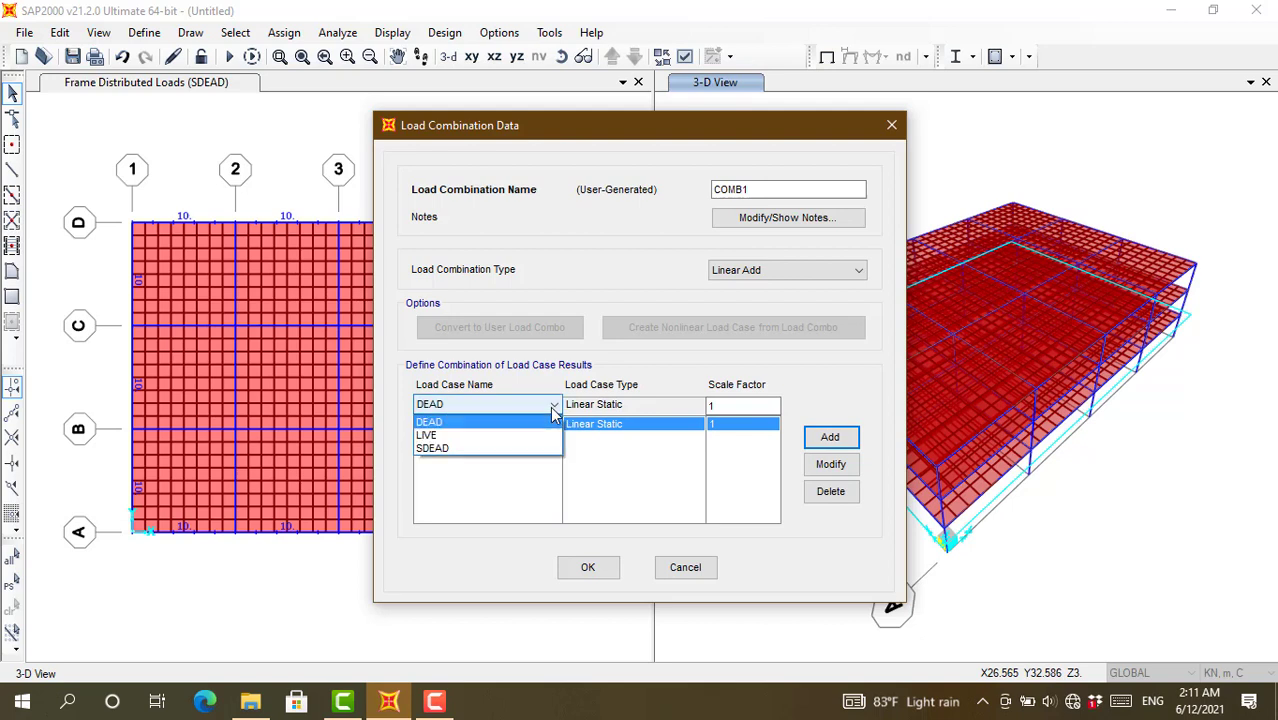
{"action": "left_click", "coordinate": [516, 448]}
{"action": "left_click", "coordinate": [818, 437]}
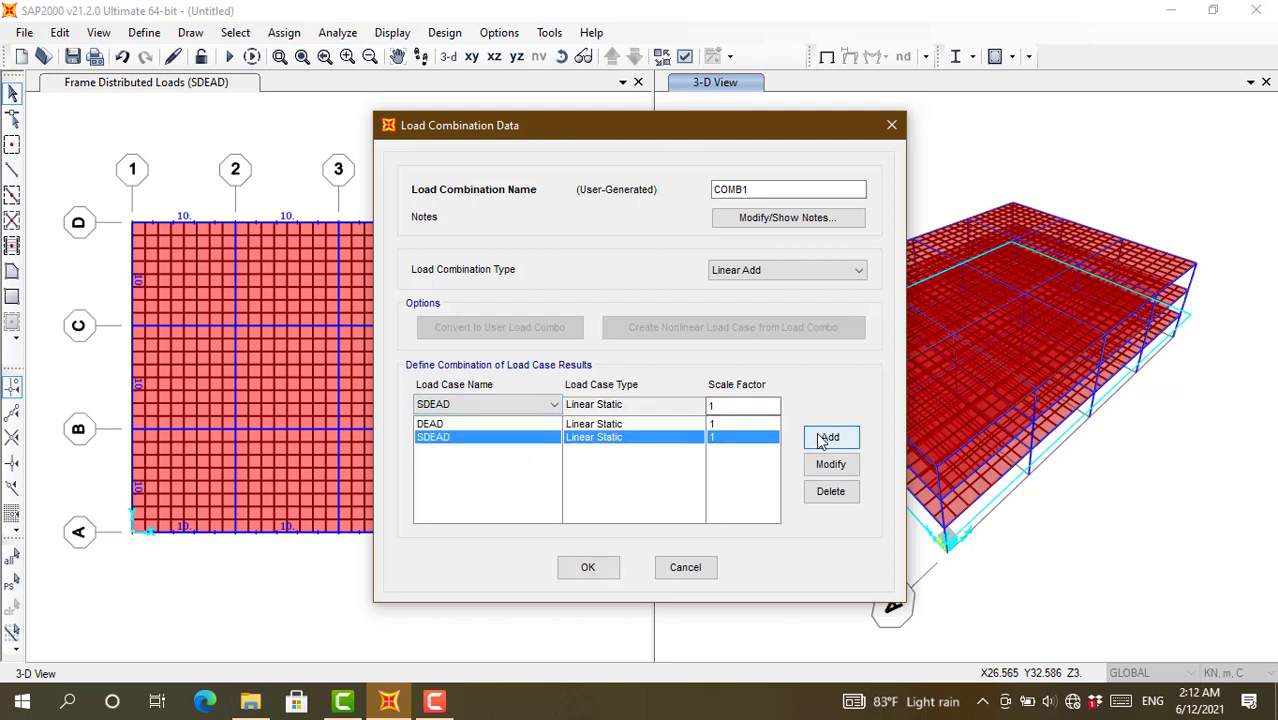
{"action": "left_click", "coordinate": [545, 406]}
{"action": "left_click", "coordinate": [511, 437]}
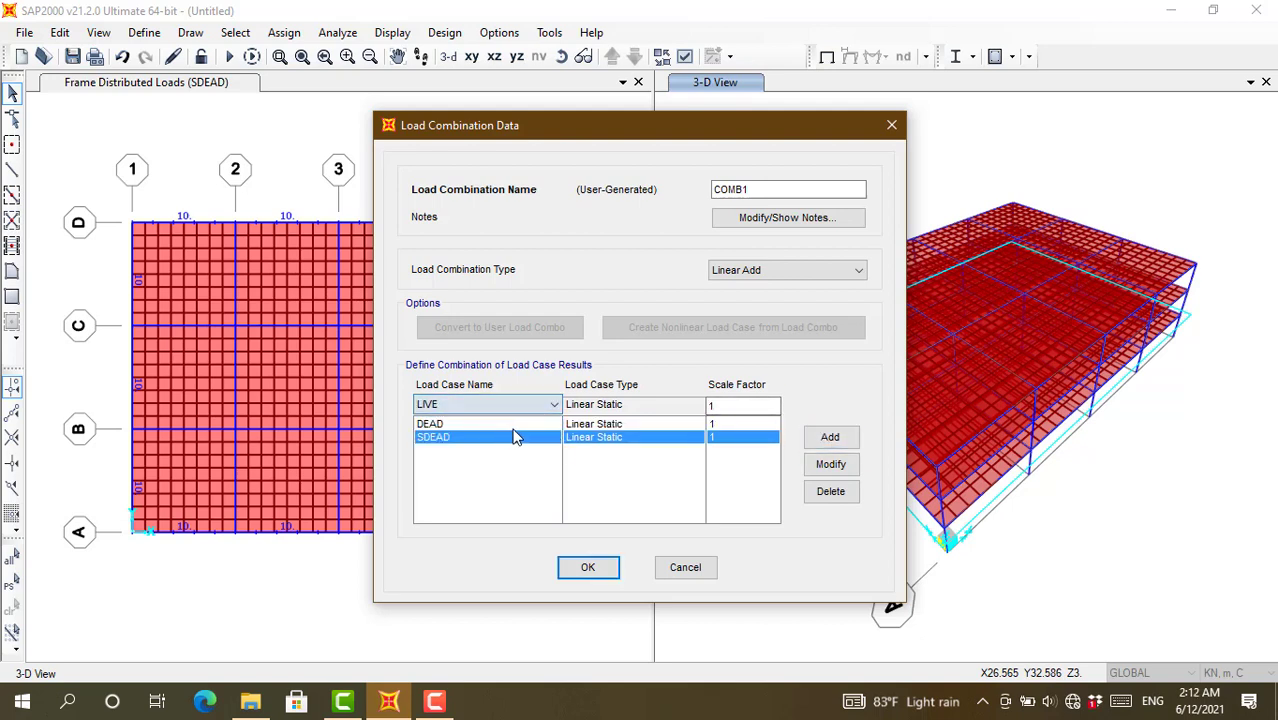
{"action": "left_click", "coordinate": [820, 444]}
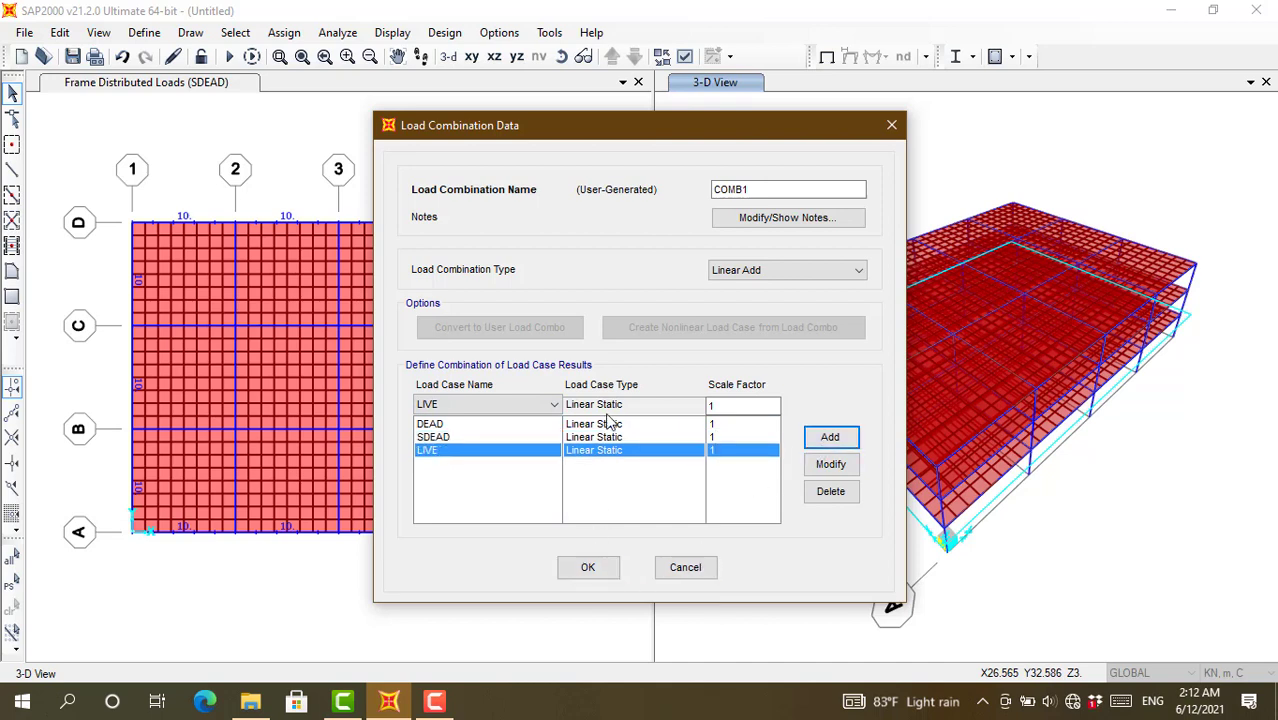
{"action": "left_click", "coordinate": [588, 566]}
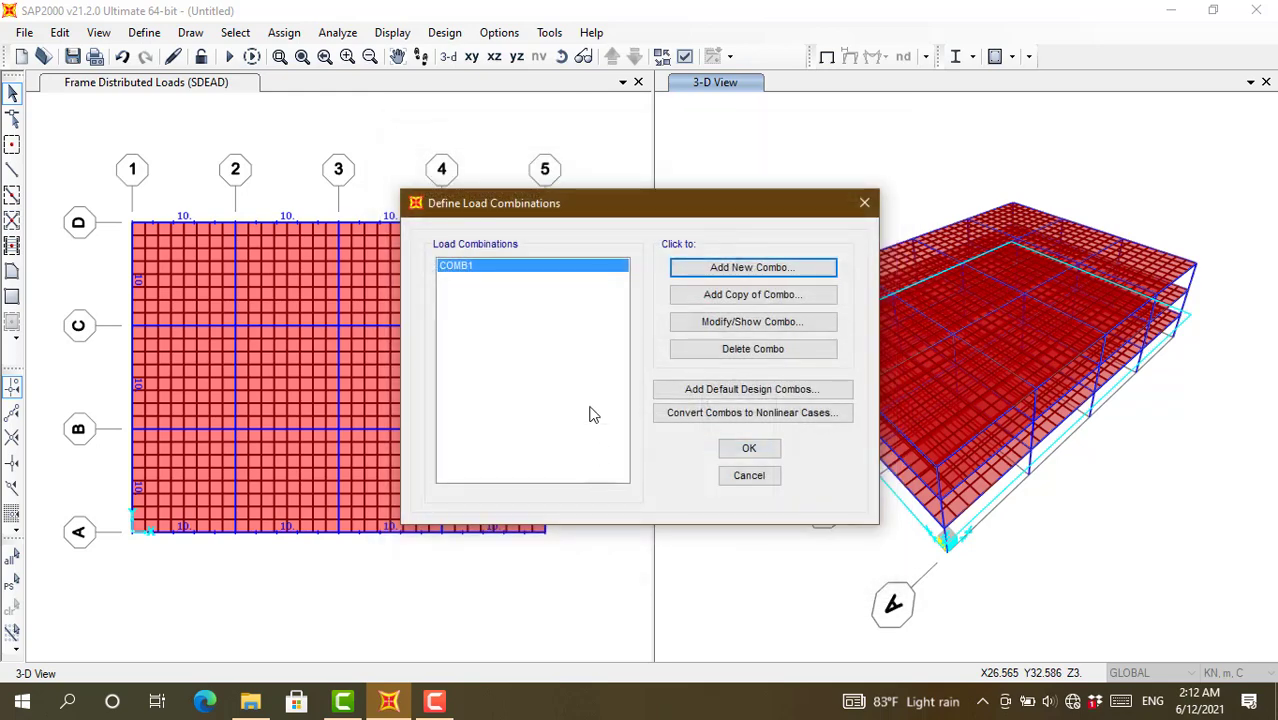
Step: Create a second Linear Add load combination, COMB2, containing the DEAD and SDEAD load cases, each with scale factor 1.4
{"action": "left_click", "coordinate": [713, 266]}
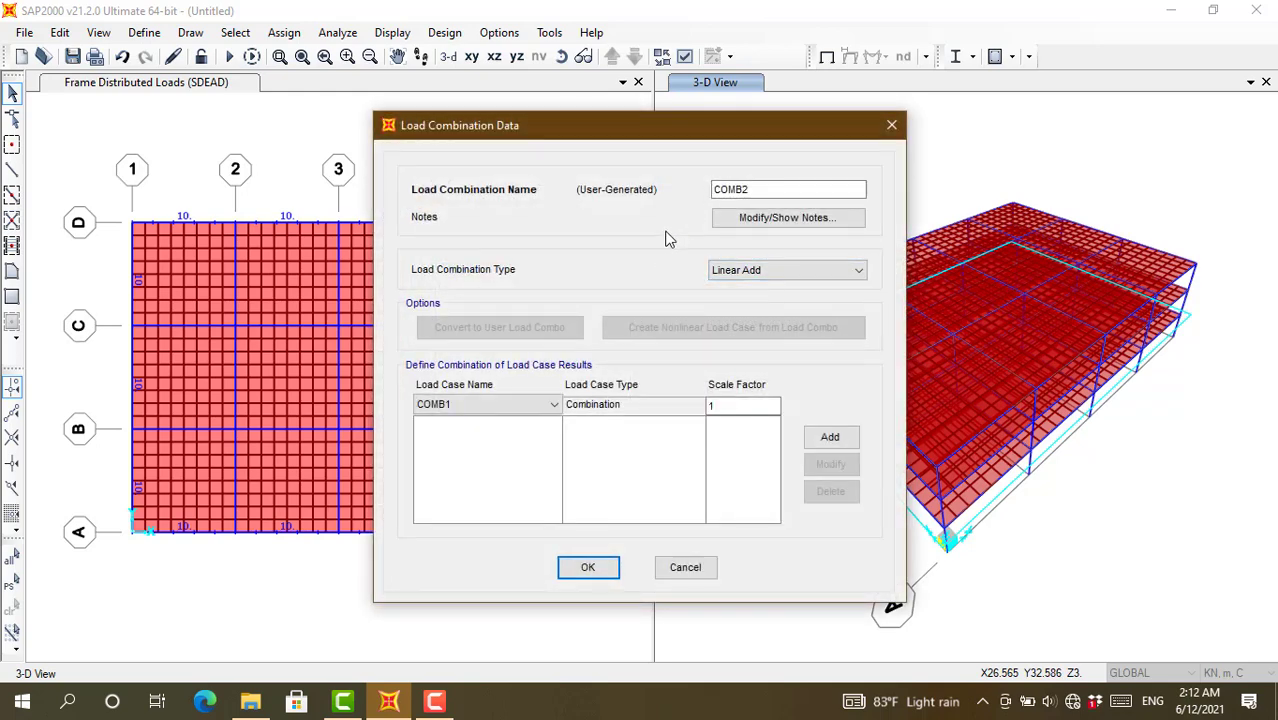
{"action": "left_click", "coordinate": [495, 405]}
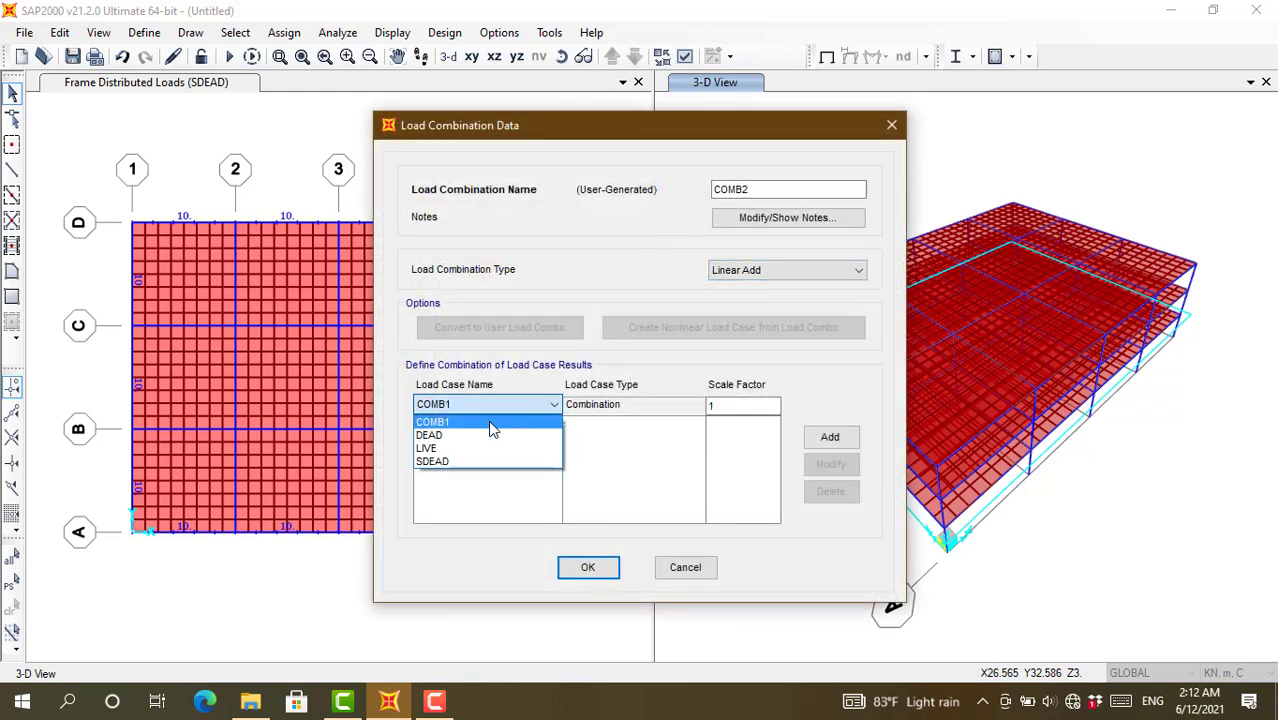
{"action": "left_click", "coordinate": [489, 434]}
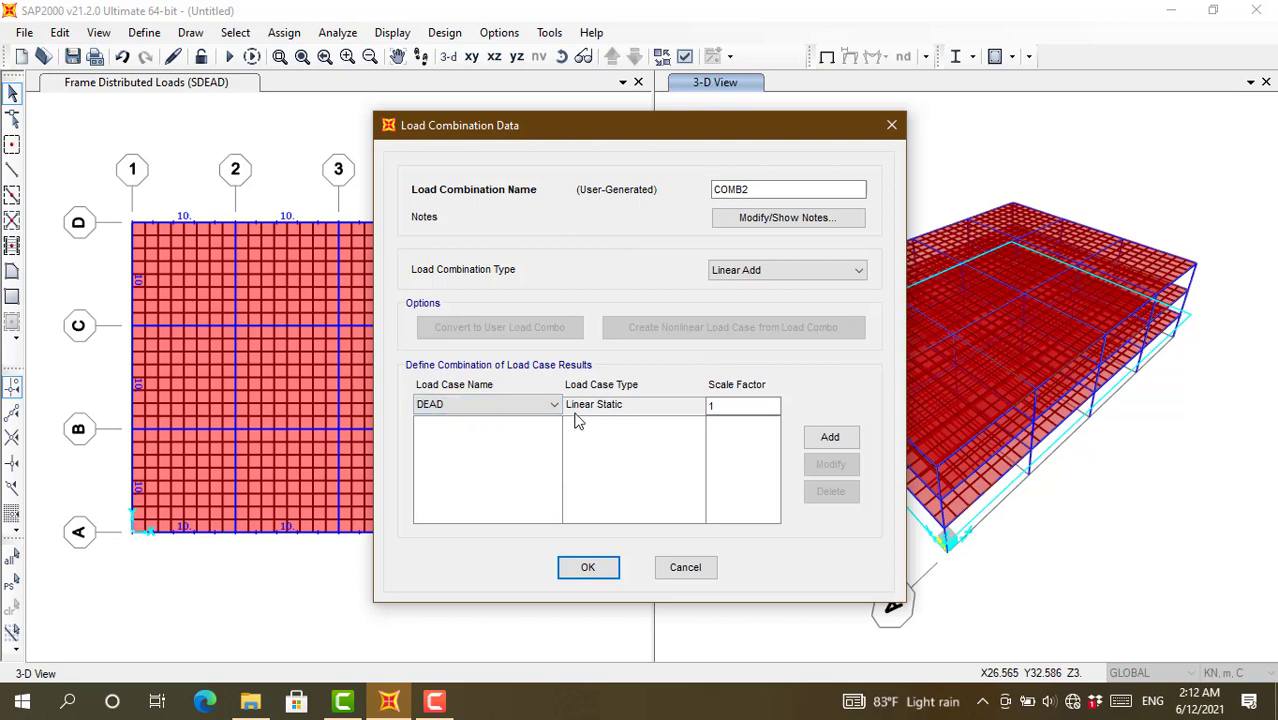
{"action": "left_click", "coordinate": [517, 403]}
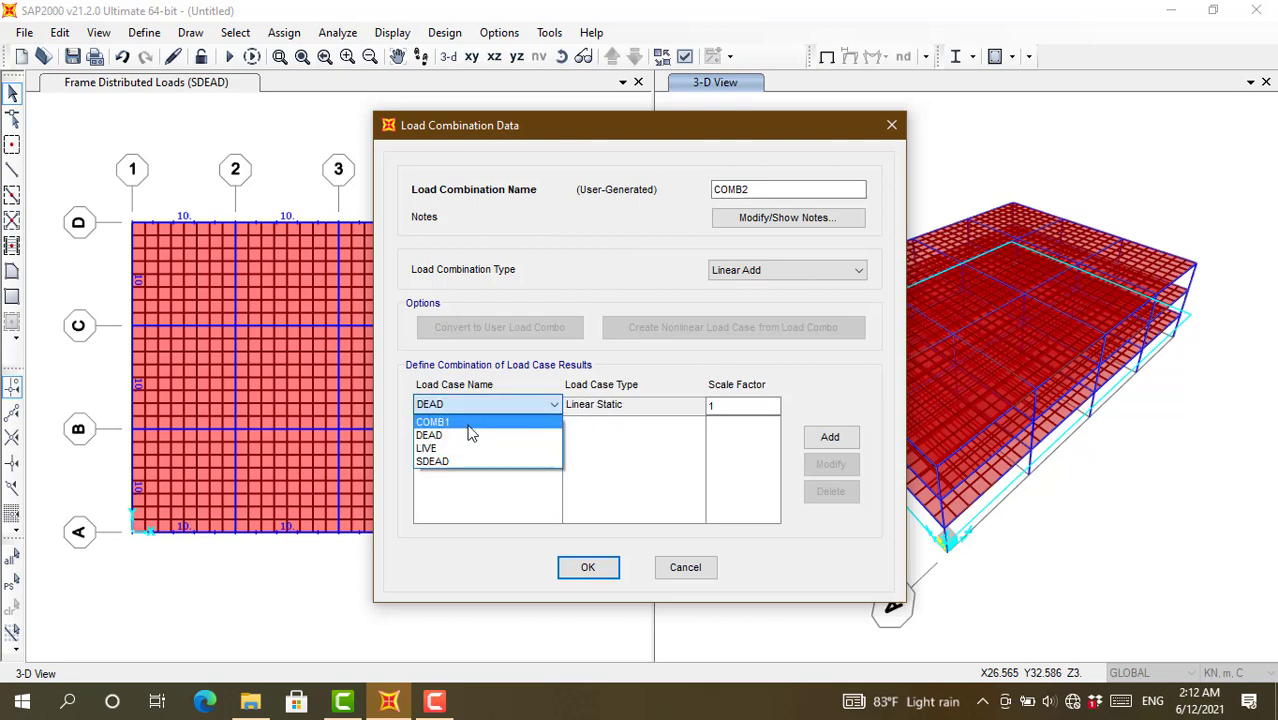
{"action": "left_click", "coordinate": [505, 421]}
{"action": "left_click", "coordinate": [518, 405]}
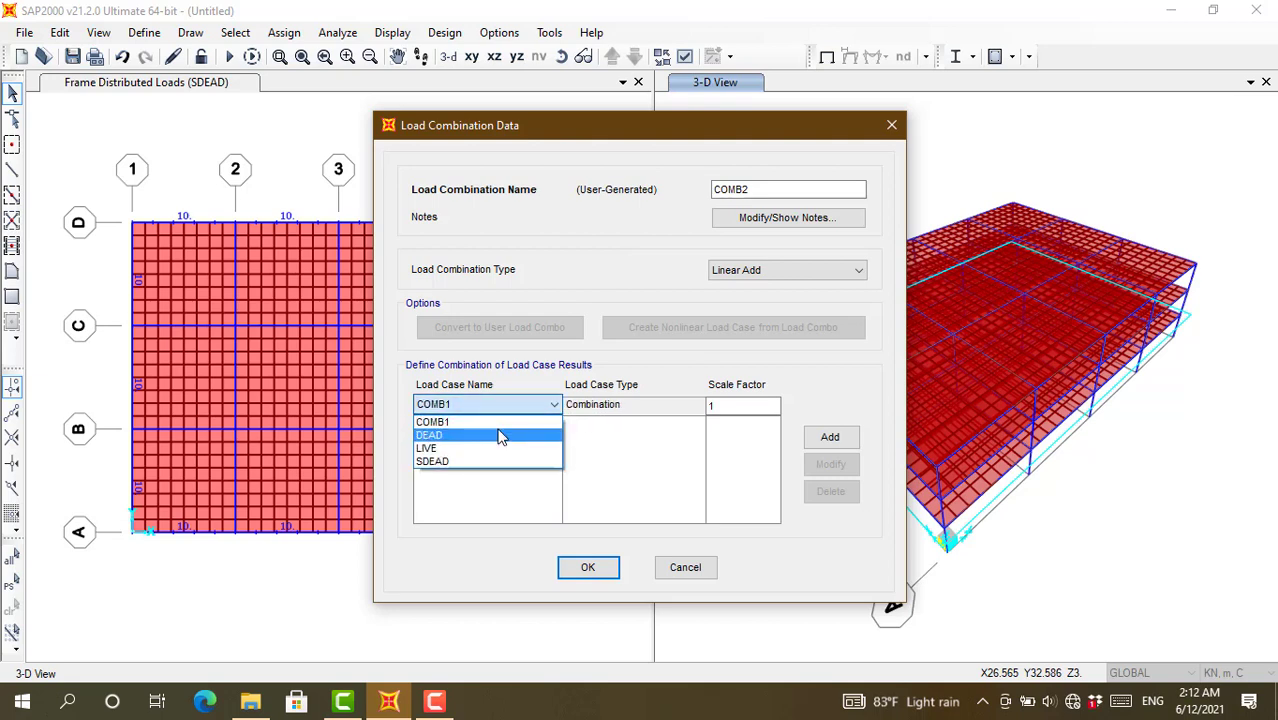
{"action": "left_click", "coordinate": [501, 436]}
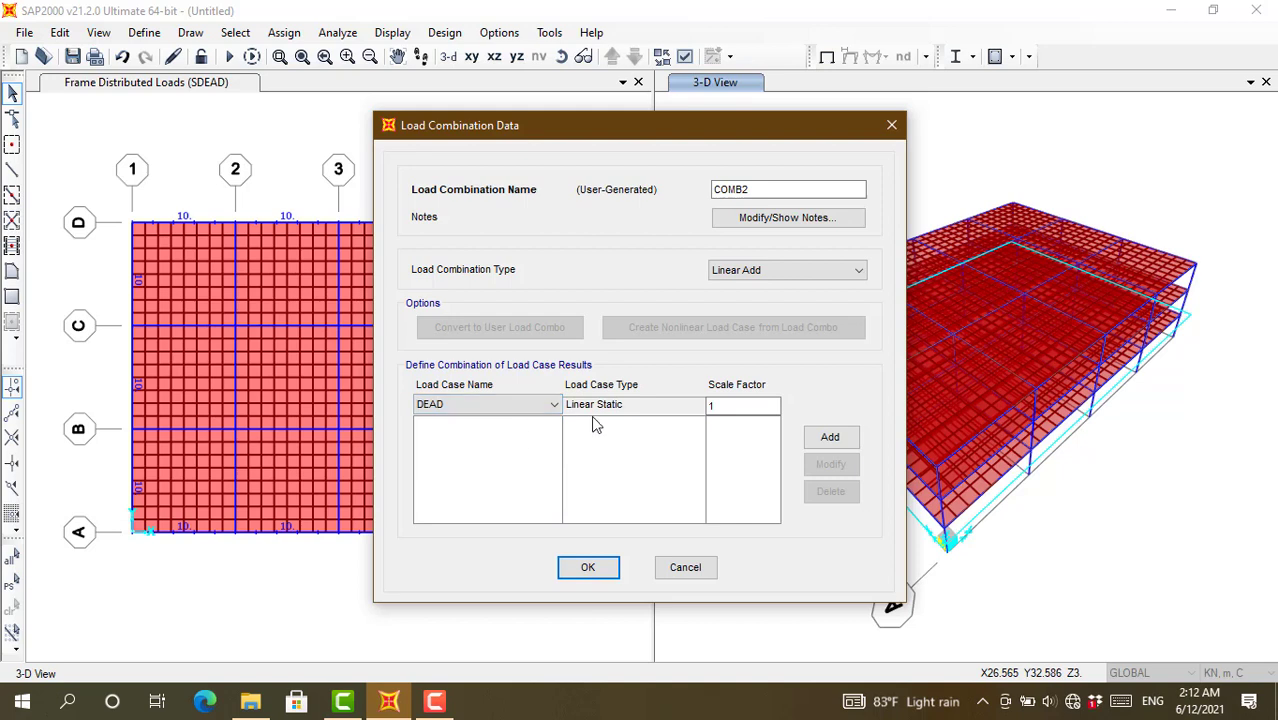
{"action": "left_click", "coordinate": [825, 440]}
{"action": "left_click", "coordinate": [529, 403]}
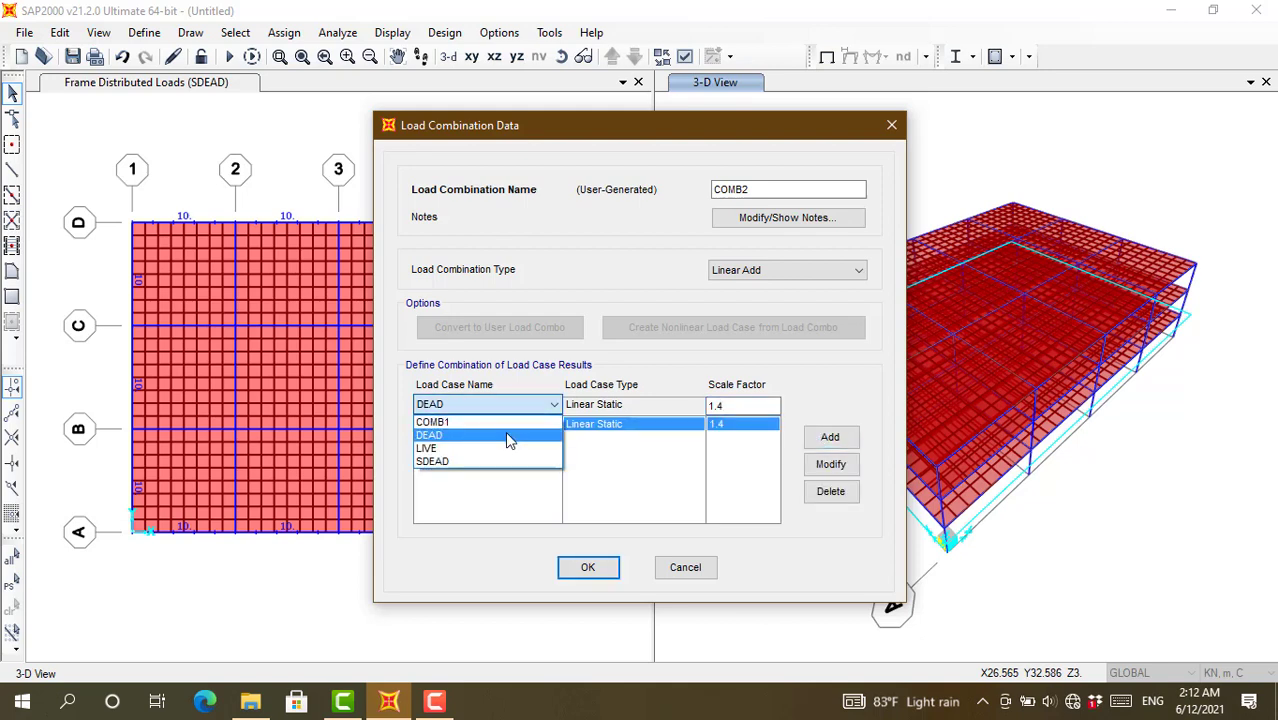
{"action": "left_click", "coordinate": [503, 462]}
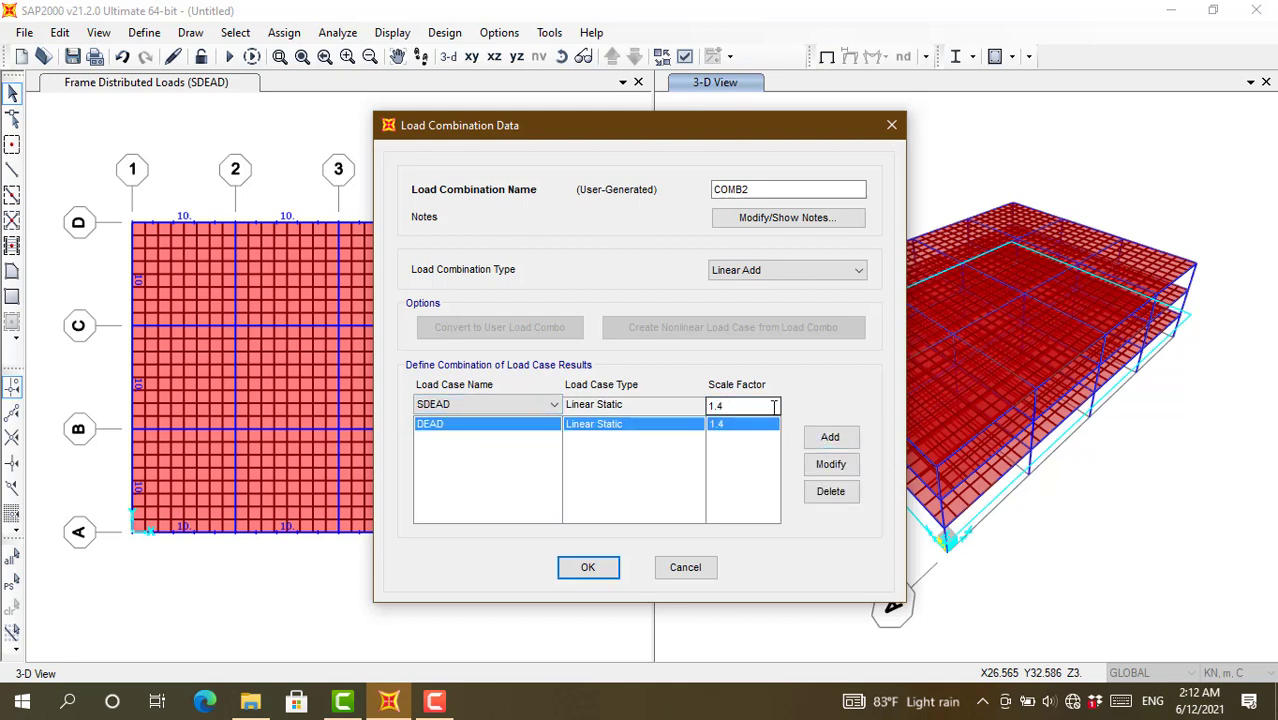
{"action": "left_click", "coordinate": [830, 440]}
Step: Add the LIVE load case to COMB2 with scale factor 1.6 and accept the load combinations
{"action": "left_click", "coordinate": [553, 404]}
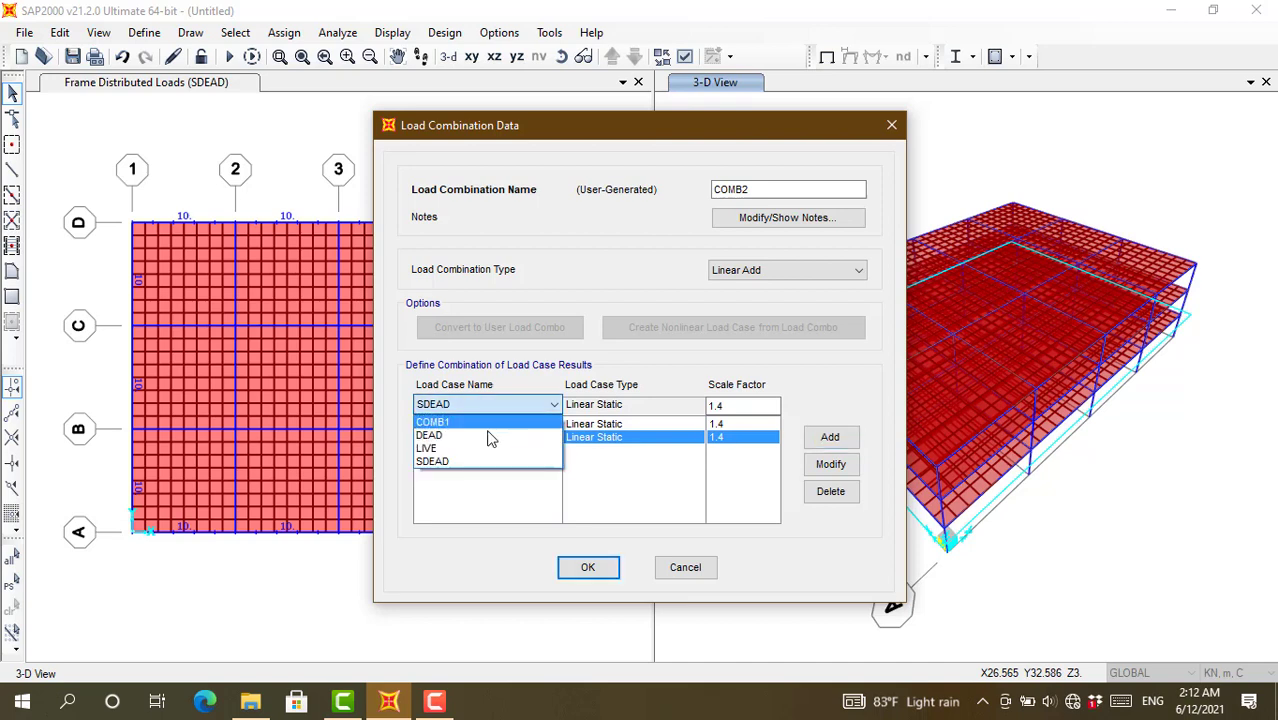
{"action": "left_click", "coordinate": [478, 449]}
{"action": "left_click", "coordinate": [737, 405]}
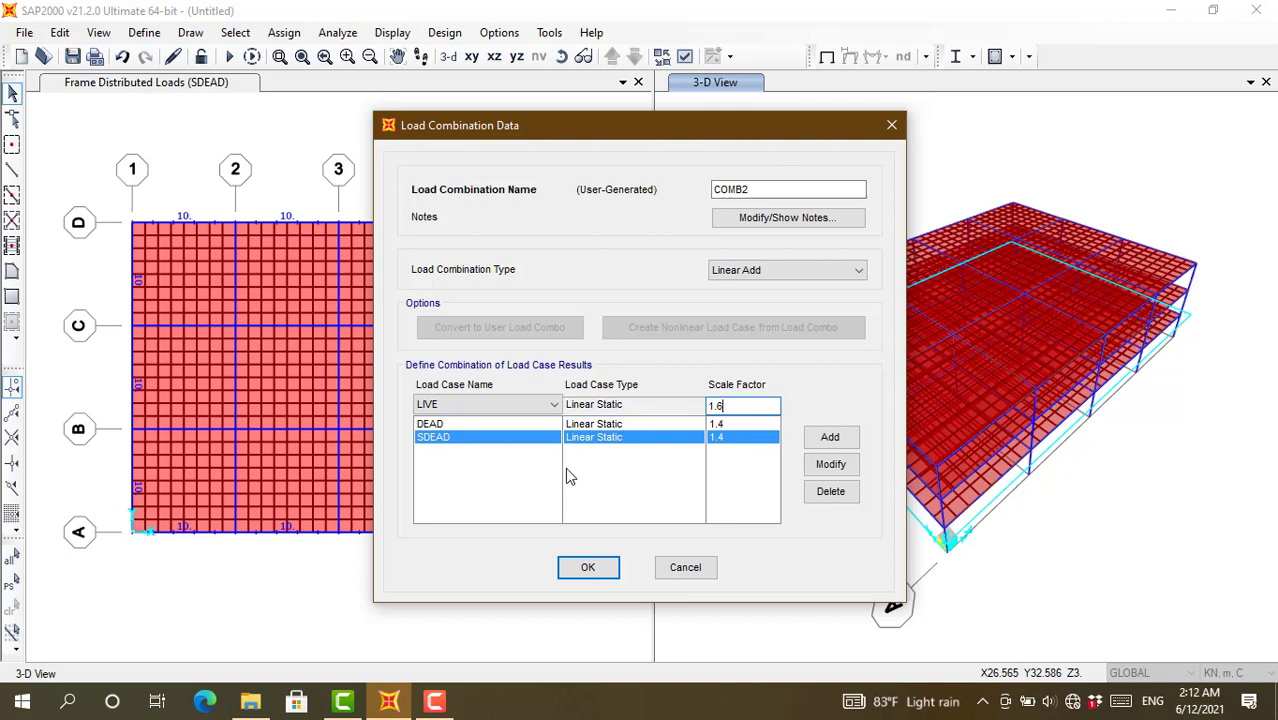
{"action": "left_click", "coordinate": [826, 438]}
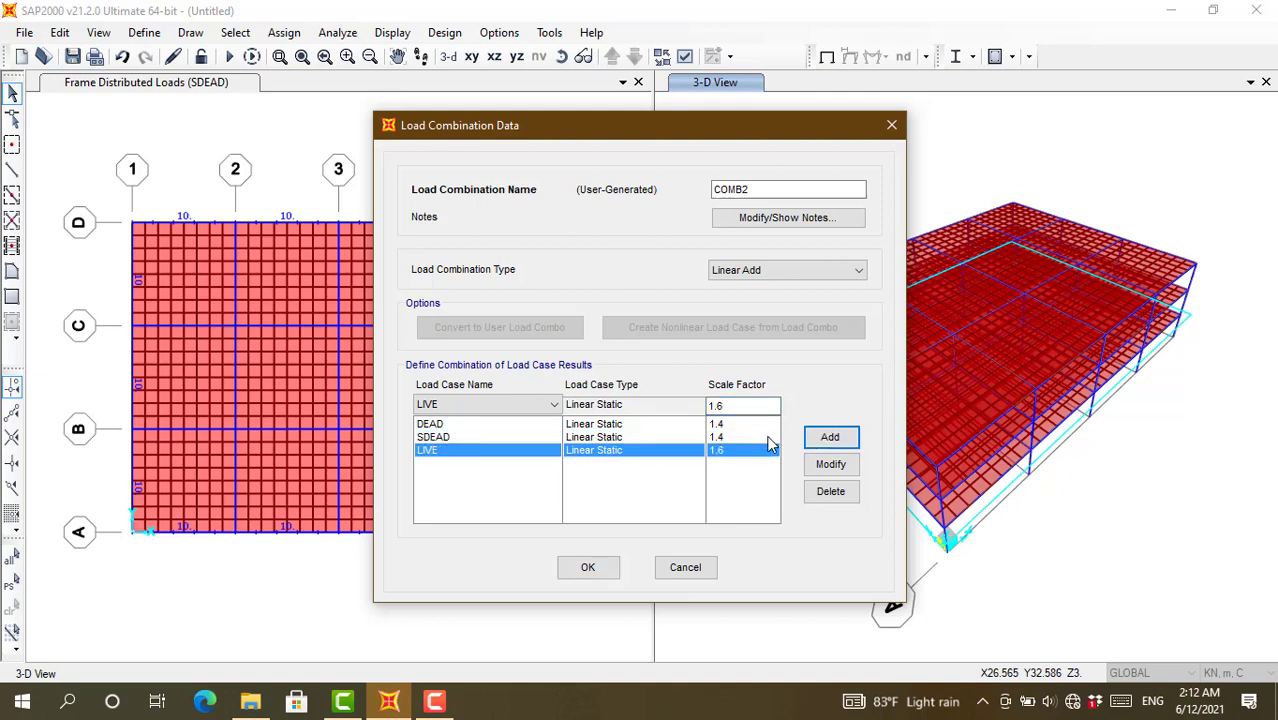
{"action": "left_click", "coordinate": [590, 568]}
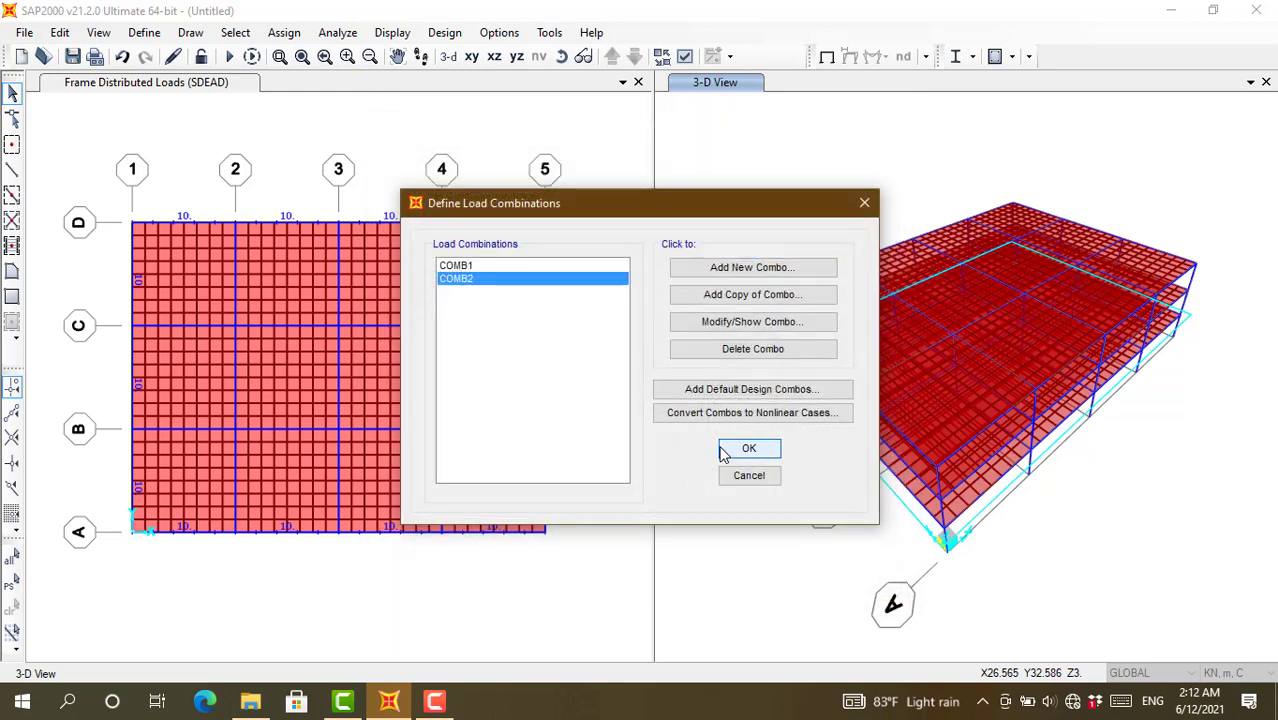
{"action": "left_click", "coordinate": [723, 452]}
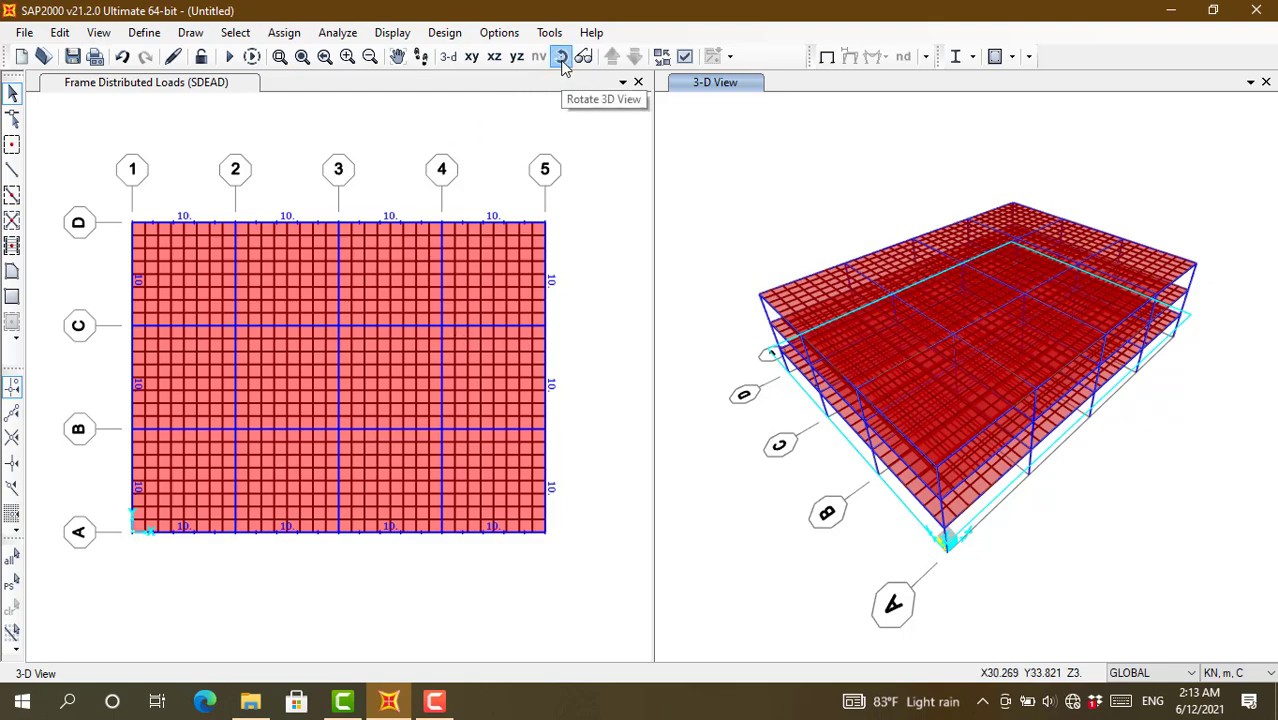
Step: Select all the base joints in the X-Y plane at Z=0 and assign them pinned restraints
{"action": "left_click_drag", "start_coordinate": [1003, 542], "coordinate": [727, 380]}
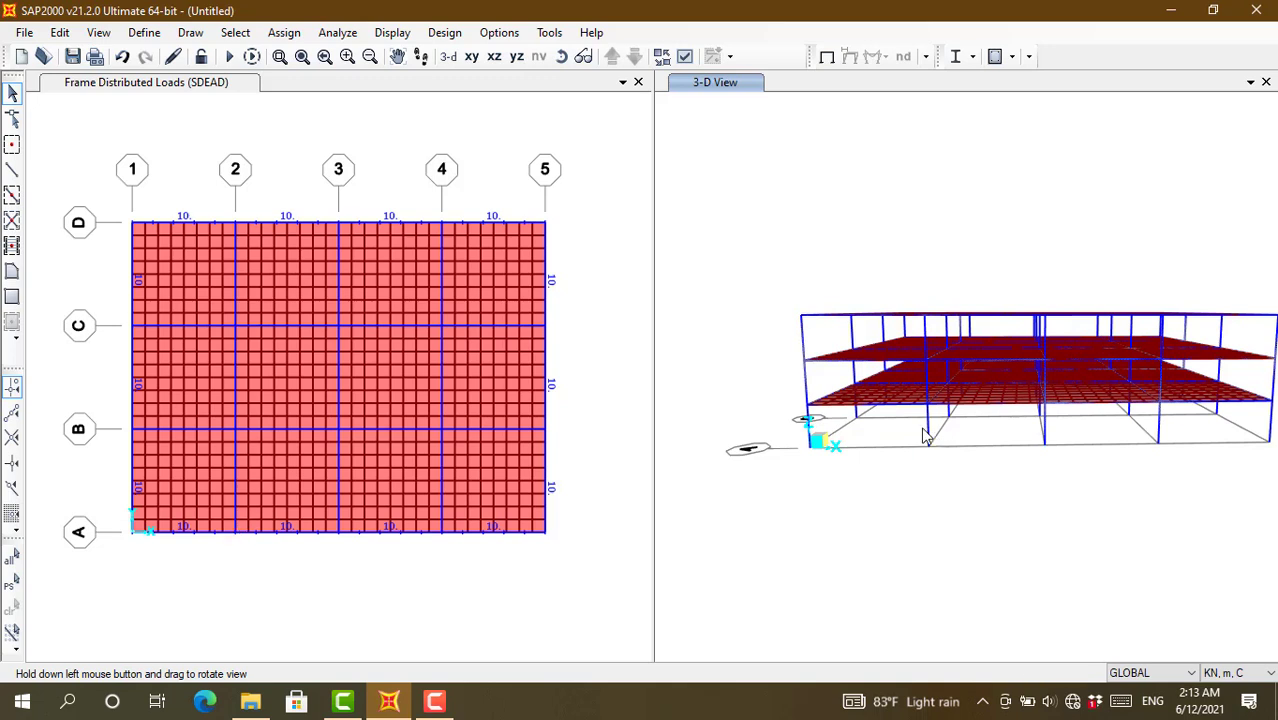
{"action": "left_click", "coordinate": [591, 381]}
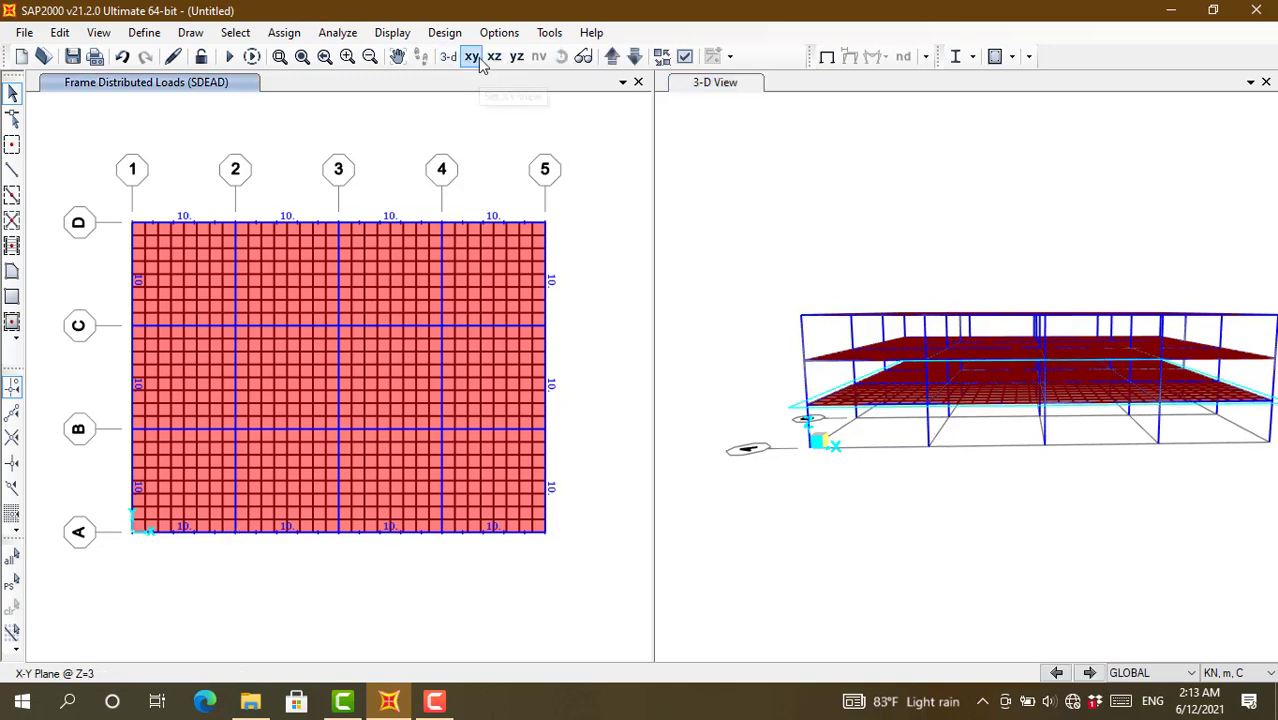
{"action": "left_click", "coordinate": [633, 57]}
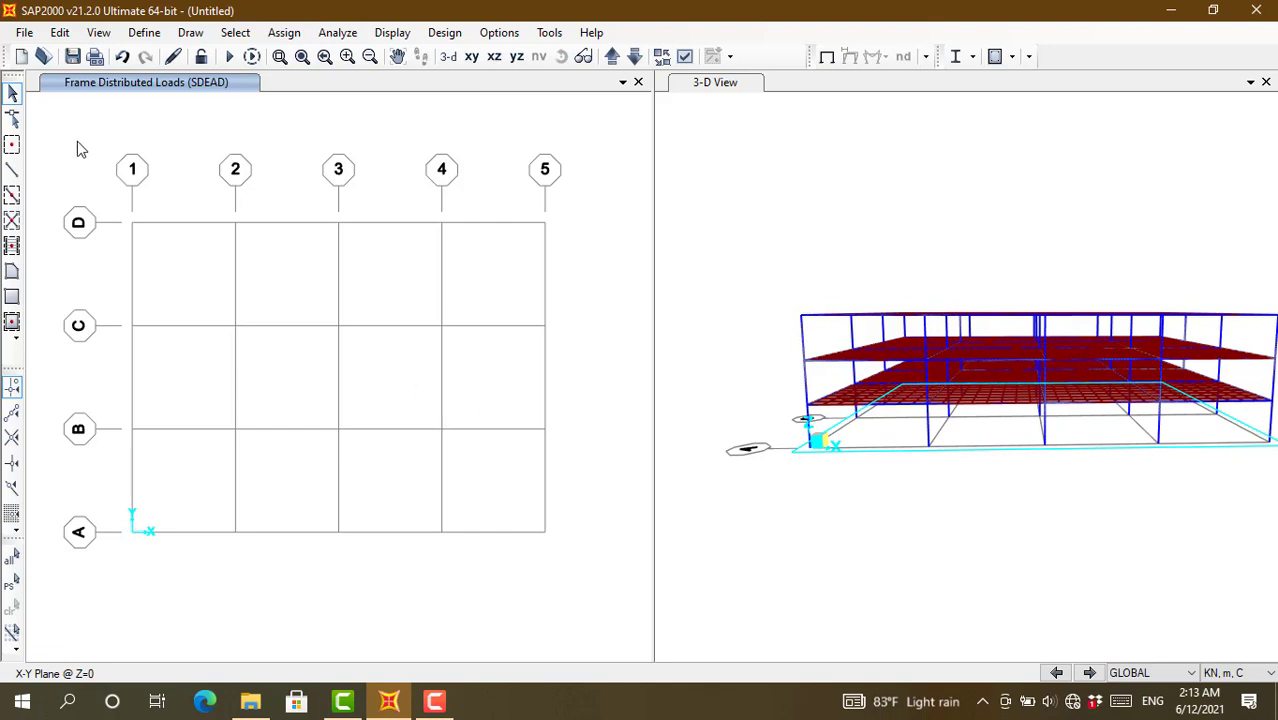
{"action": "left_click_drag", "start_coordinate": [81, 149], "coordinate": [560, 573]}
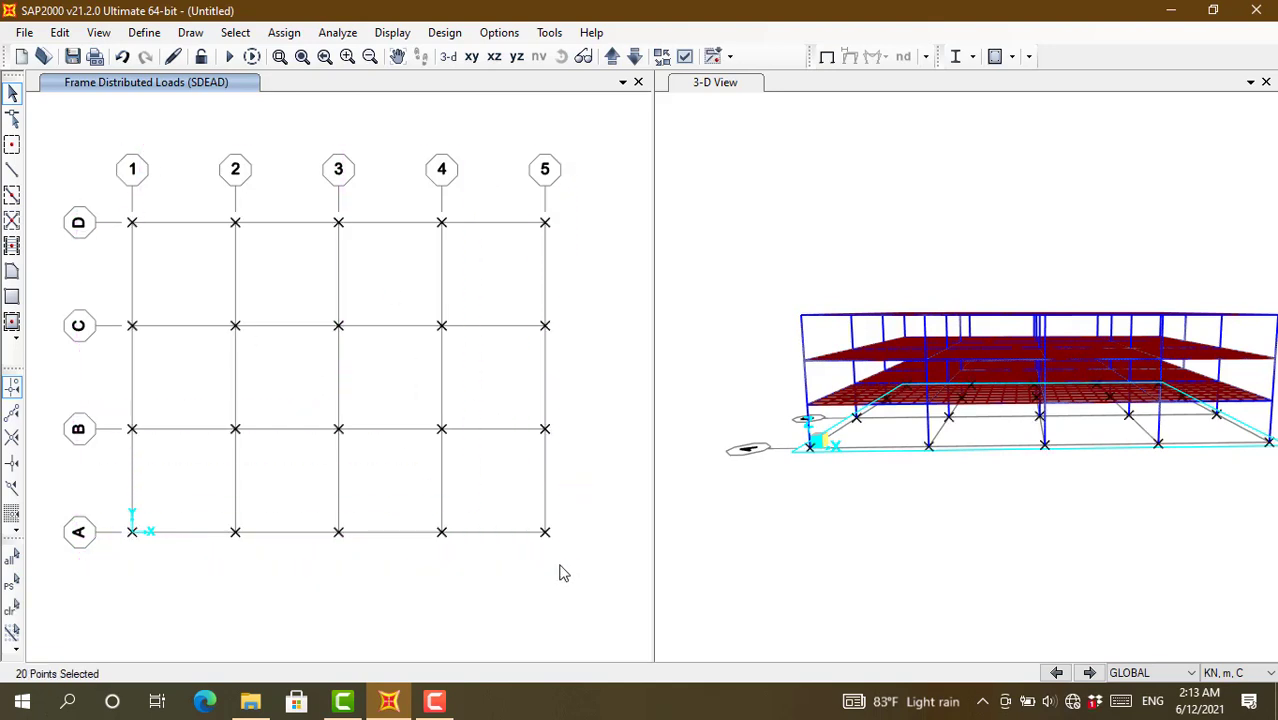
{"action": "left_click_drag", "start_coordinate": [68, 163], "coordinate": [645, 619]}
{"action": "left_click_drag", "start_coordinate": [81, 154], "coordinate": [591, 586]}
{"action": "left_click", "coordinate": [292, 34]}
{"action": "mouse_move", "coordinate": [299, 67]}
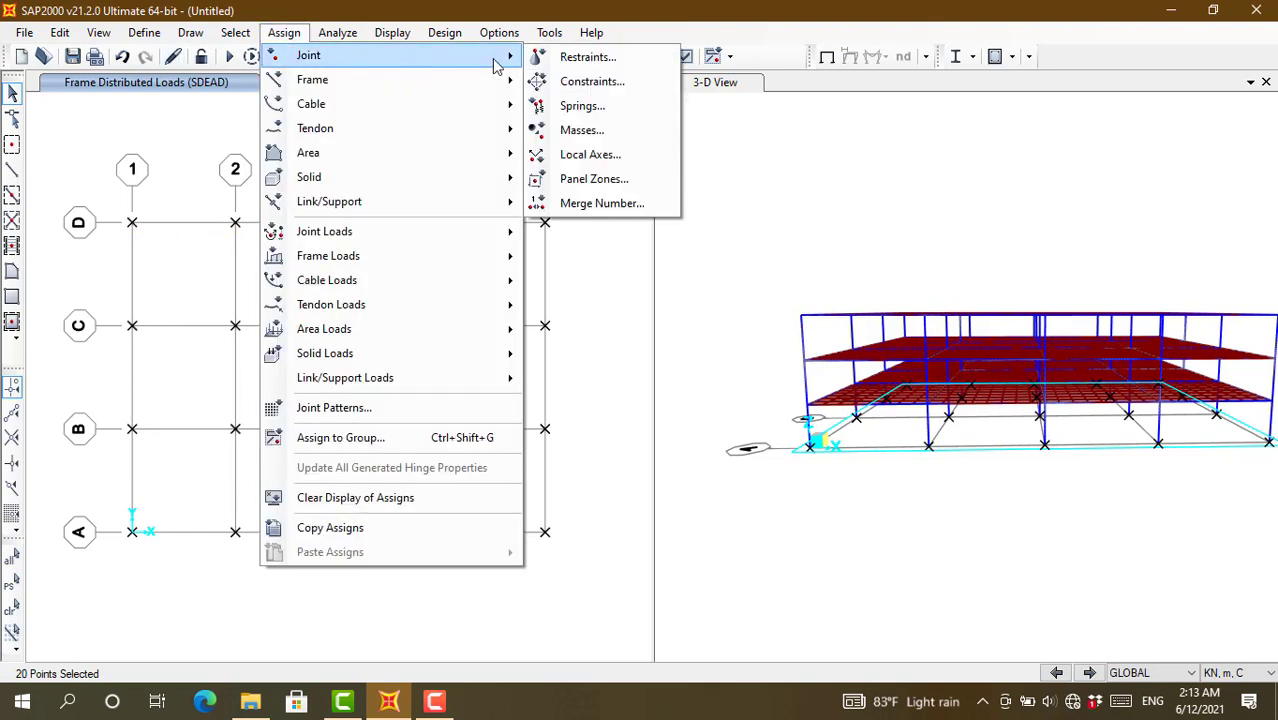
{"action": "left_click", "coordinate": [588, 60]}
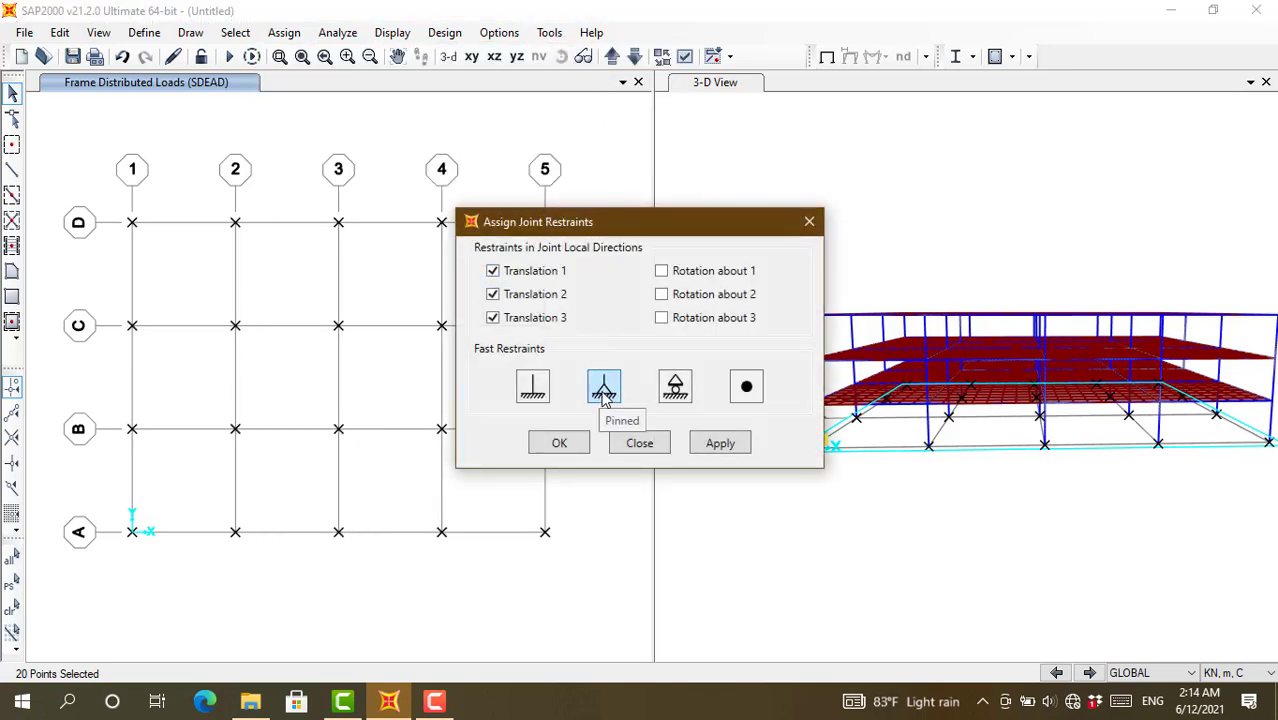
{"action": "left_click", "coordinate": [533, 392]}
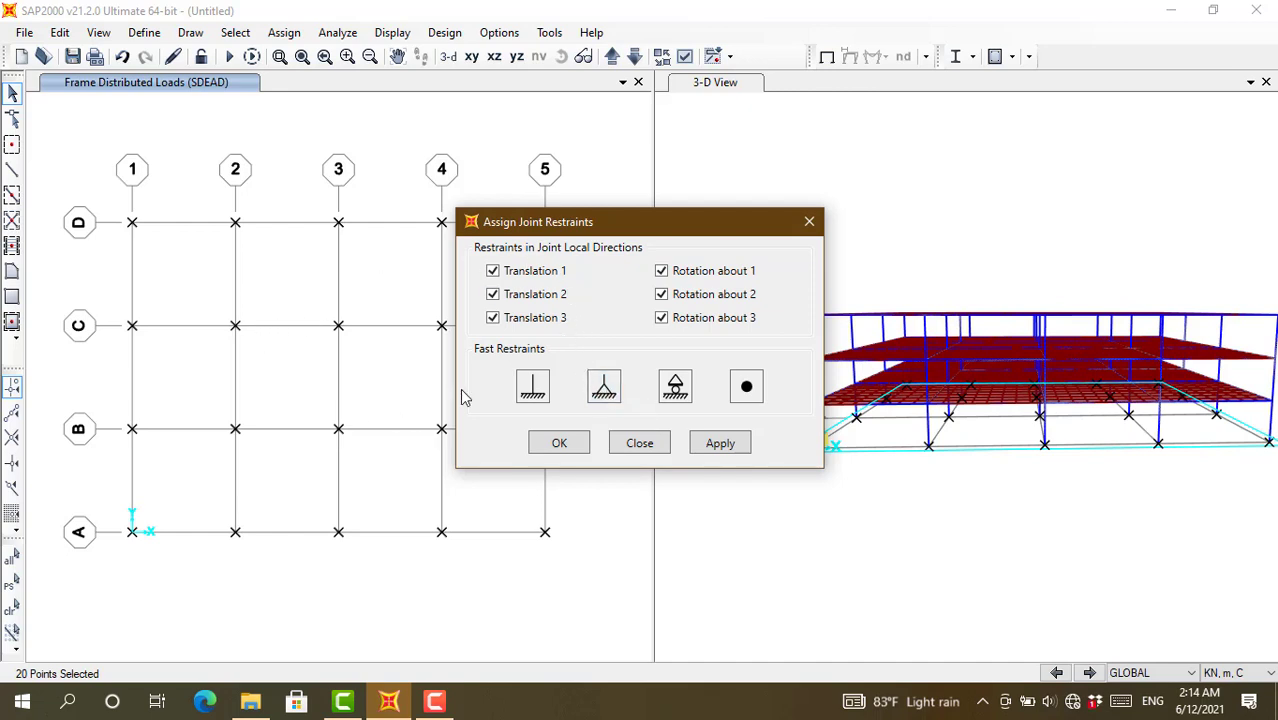
{"action": "left_click", "coordinate": [602, 393]}
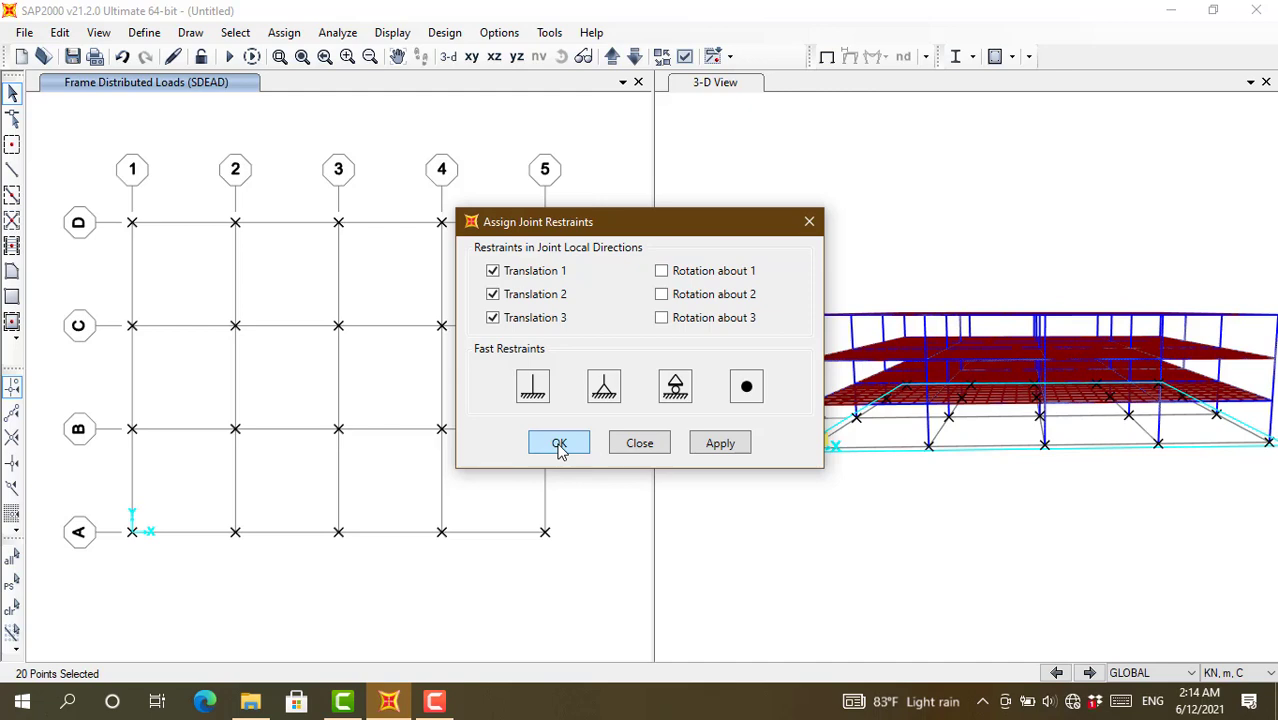
{"action": "left_click", "coordinate": [601, 388]}
{"action": "left_click", "coordinate": [574, 451]}
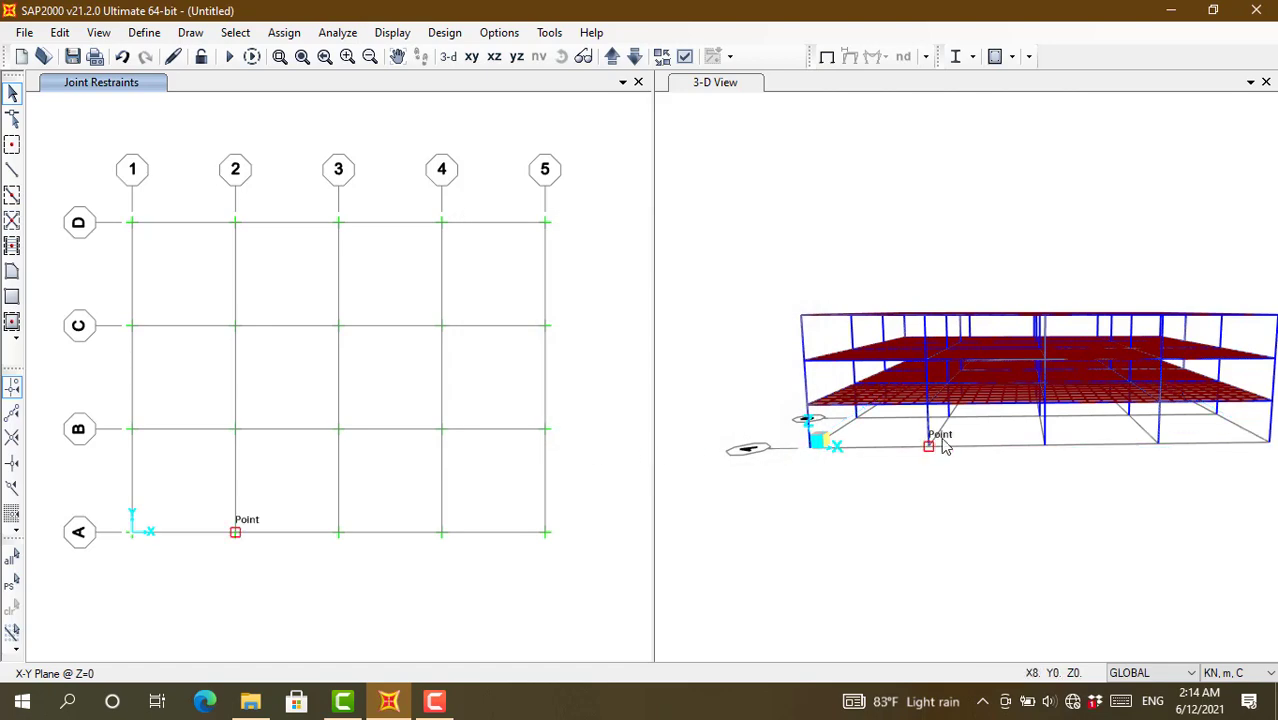
Step: Switch the joint restraints view to 3-D and examine the supports at the column bases
{"action": "scroll", "coordinate": [966, 447], "scroll_direction": "up", "scroll_amount": 2}
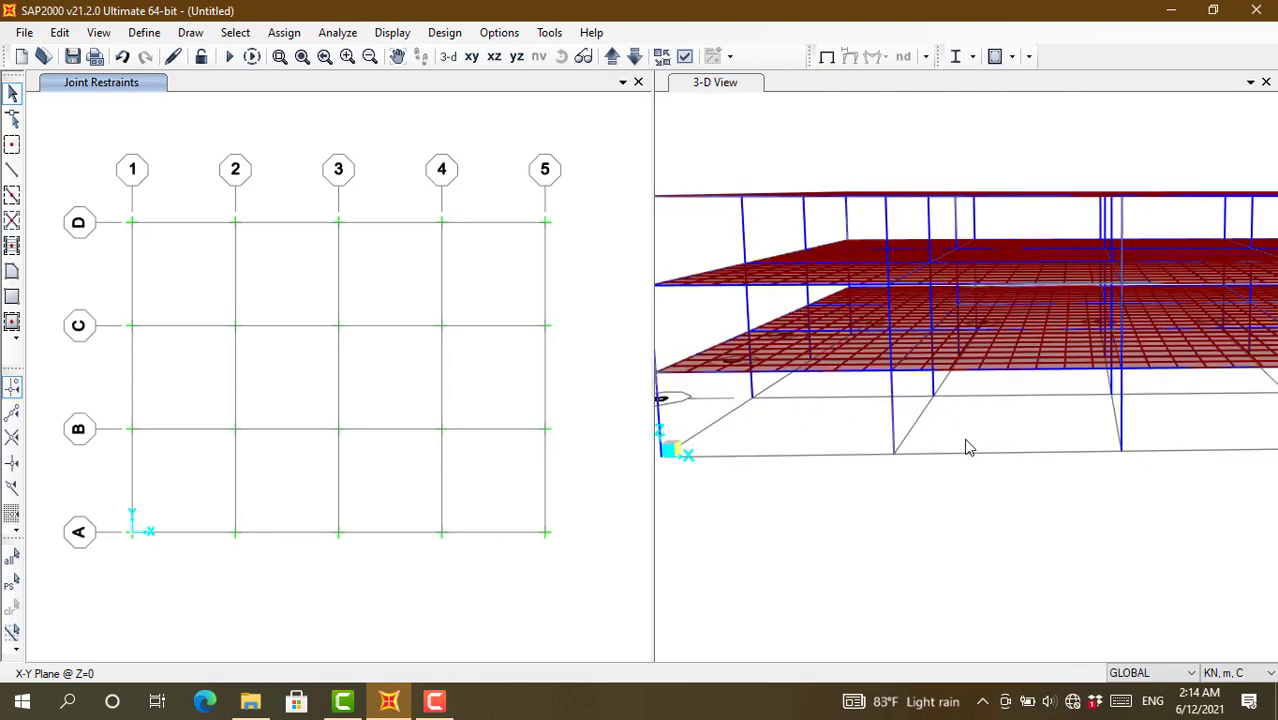
{"action": "scroll", "coordinate": [964, 445], "scroll_direction": "down", "scroll_amount": 2}
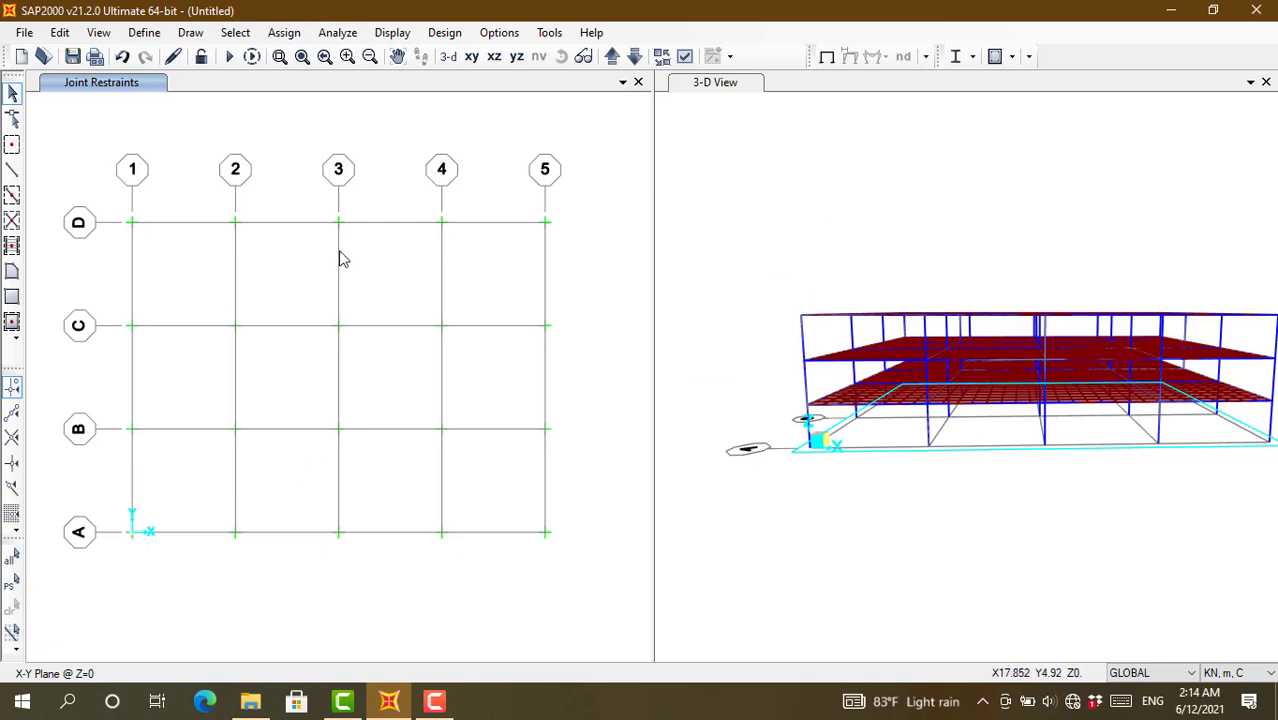
{"action": "left_click", "coordinate": [449, 56]}
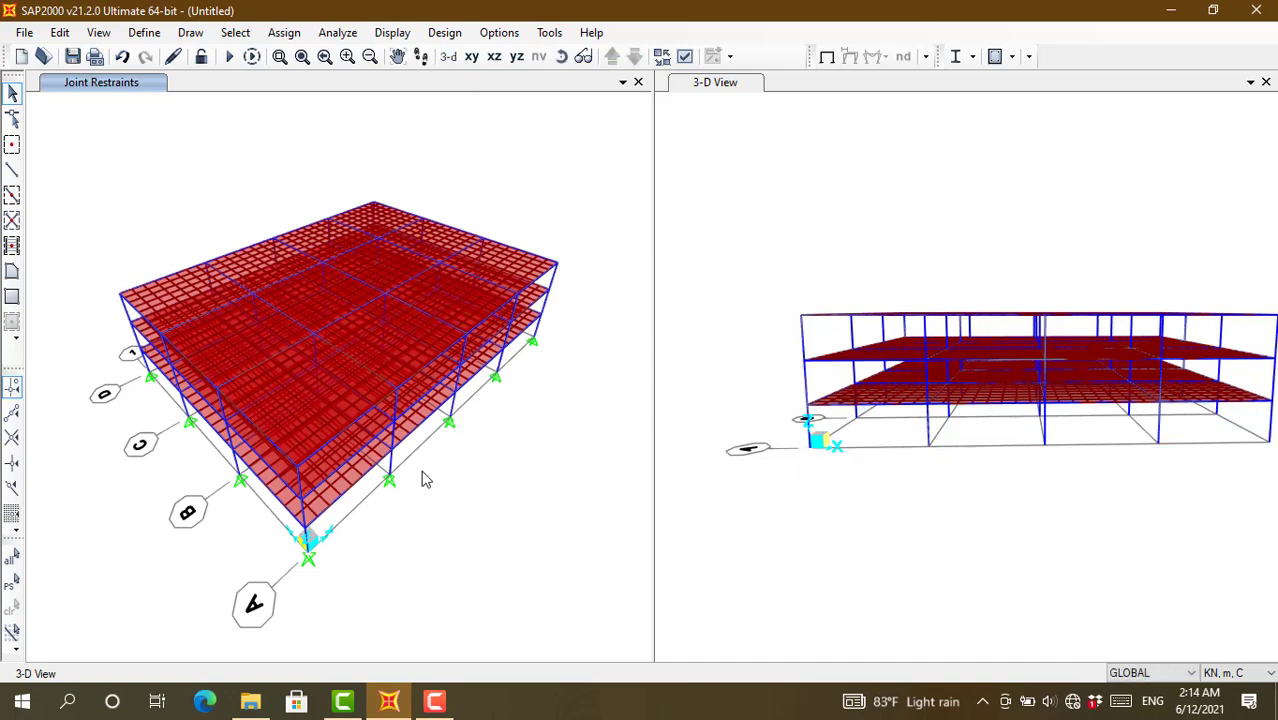
{"action": "scroll", "coordinate": [421, 479], "scroll_direction": "up", "scroll_amount": 5}
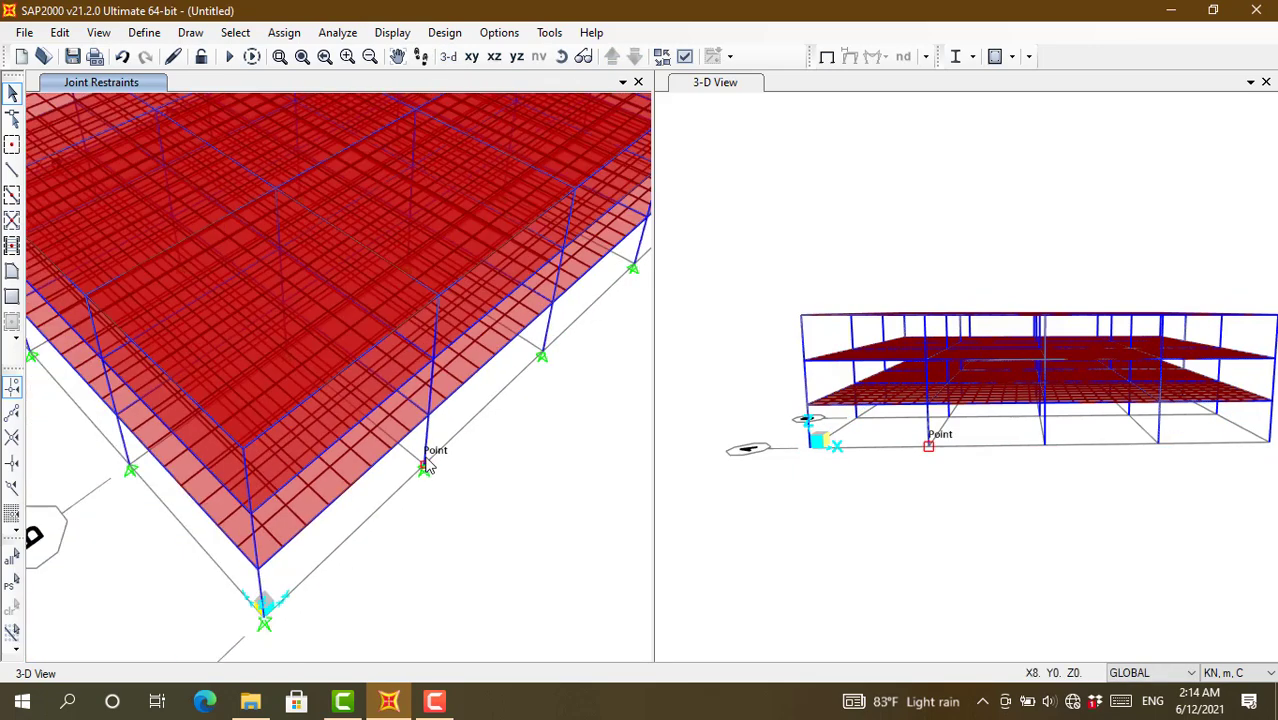
{"action": "scroll", "coordinate": [384, 521], "scroll_direction": "down", "scroll_amount": 3}
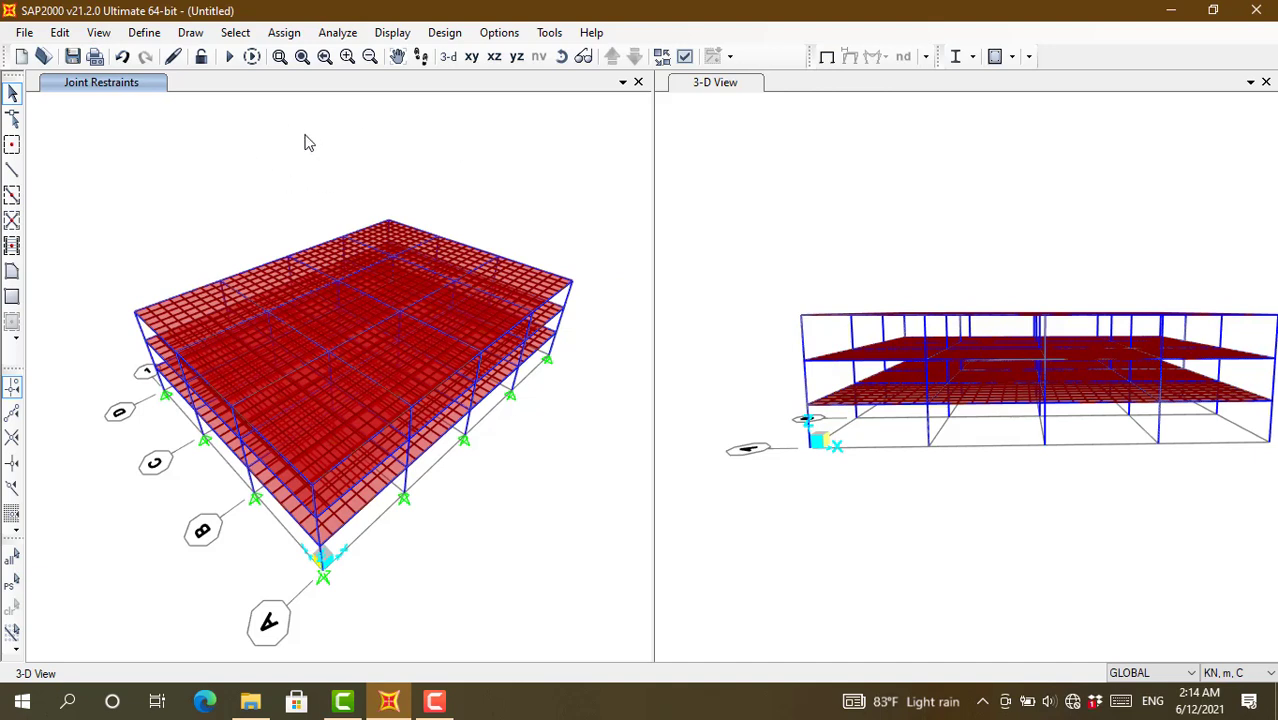
Step: Set the analysis options to Space Frame with all six degrees of freedom available
{"action": "left_click", "coordinate": [340, 33]}
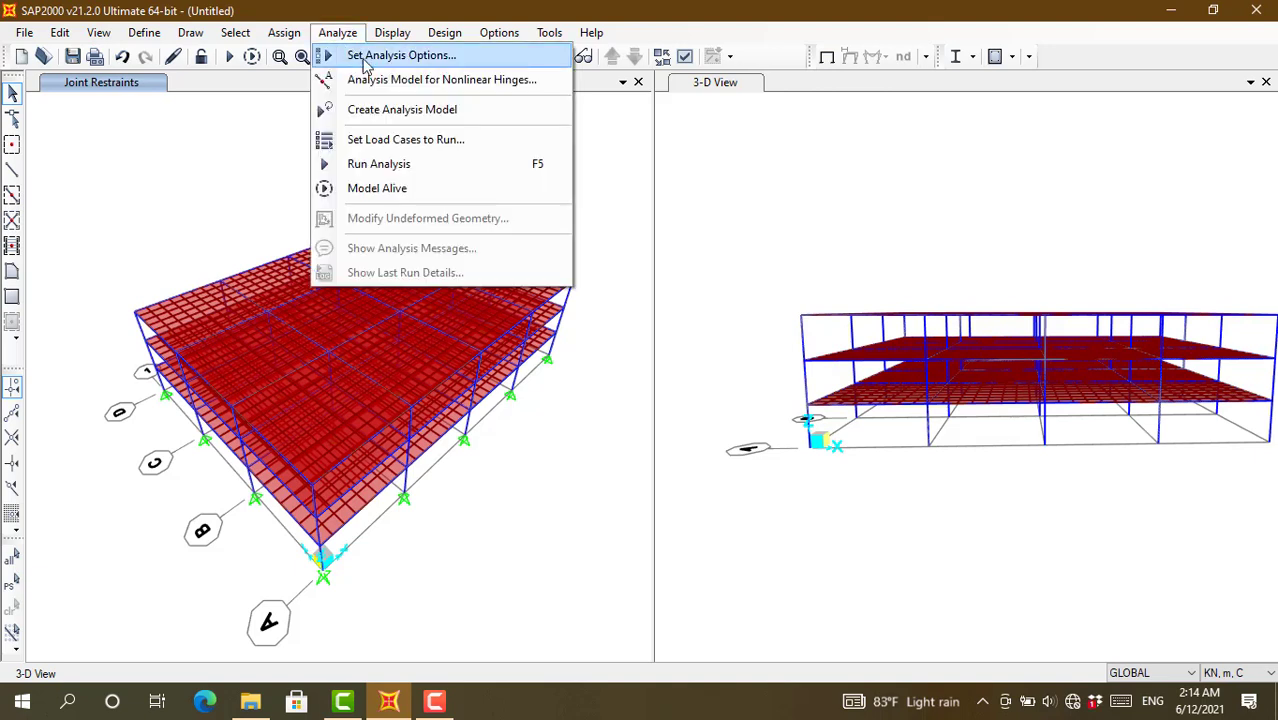
{"action": "left_click", "coordinate": [368, 57]}
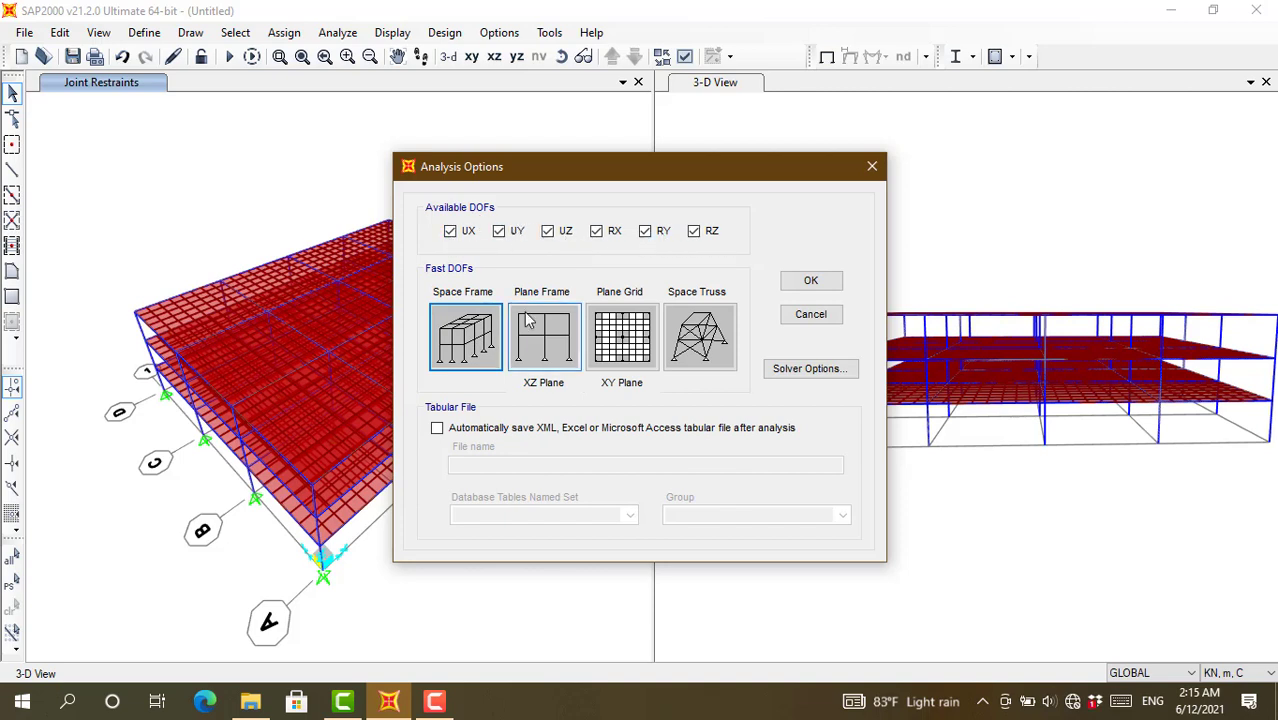
{"action": "left_click", "coordinate": [539, 351]}
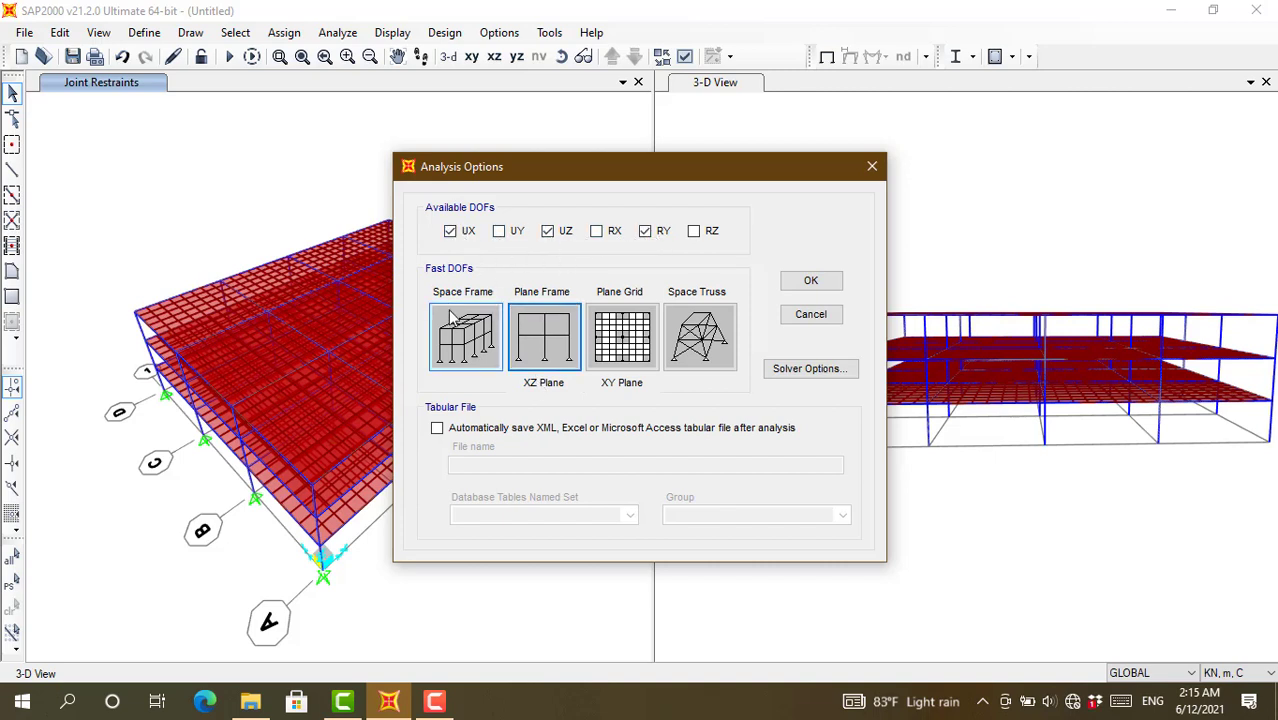
{"action": "left_click", "coordinate": [458, 345]}
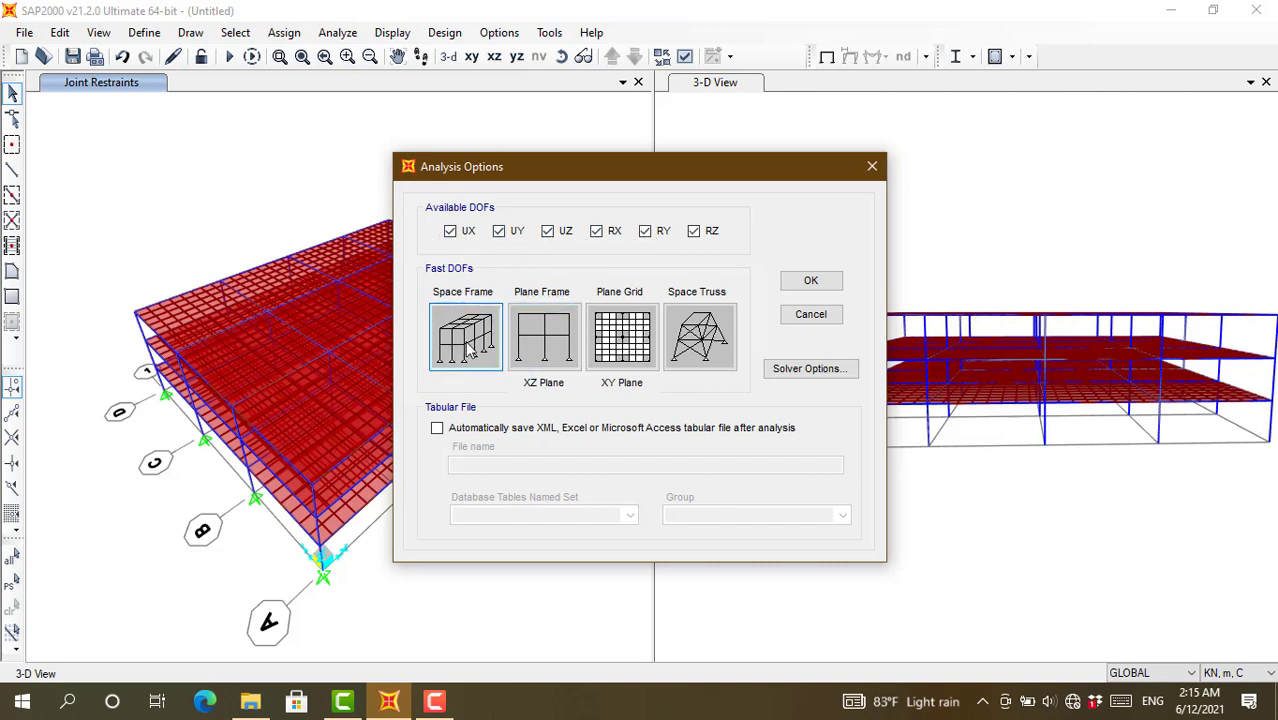
{"action": "left_click", "coordinate": [830, 281]}
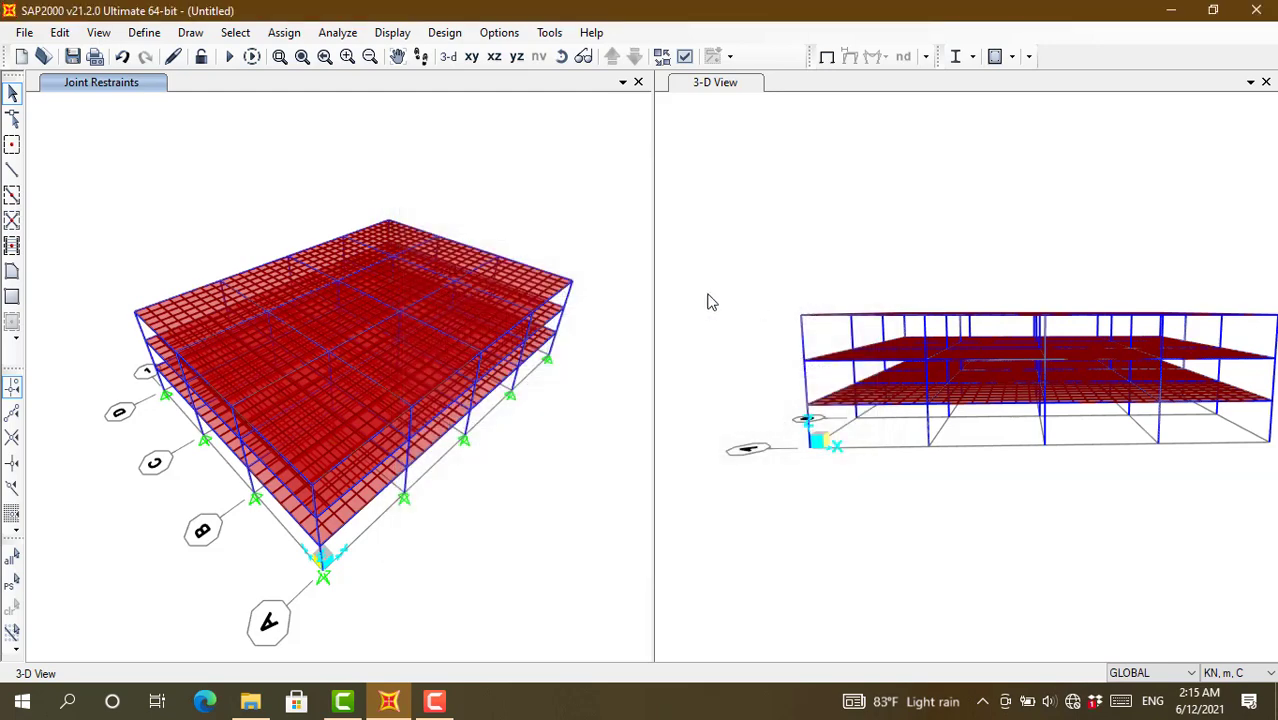
Step: Run the analysis for the DEAD, MODAL, SDEAD and LIVE load cases, saving the model as M2 in the SAP Day1 folder
{"action": "left_click", "coordinate": [229, 58]}
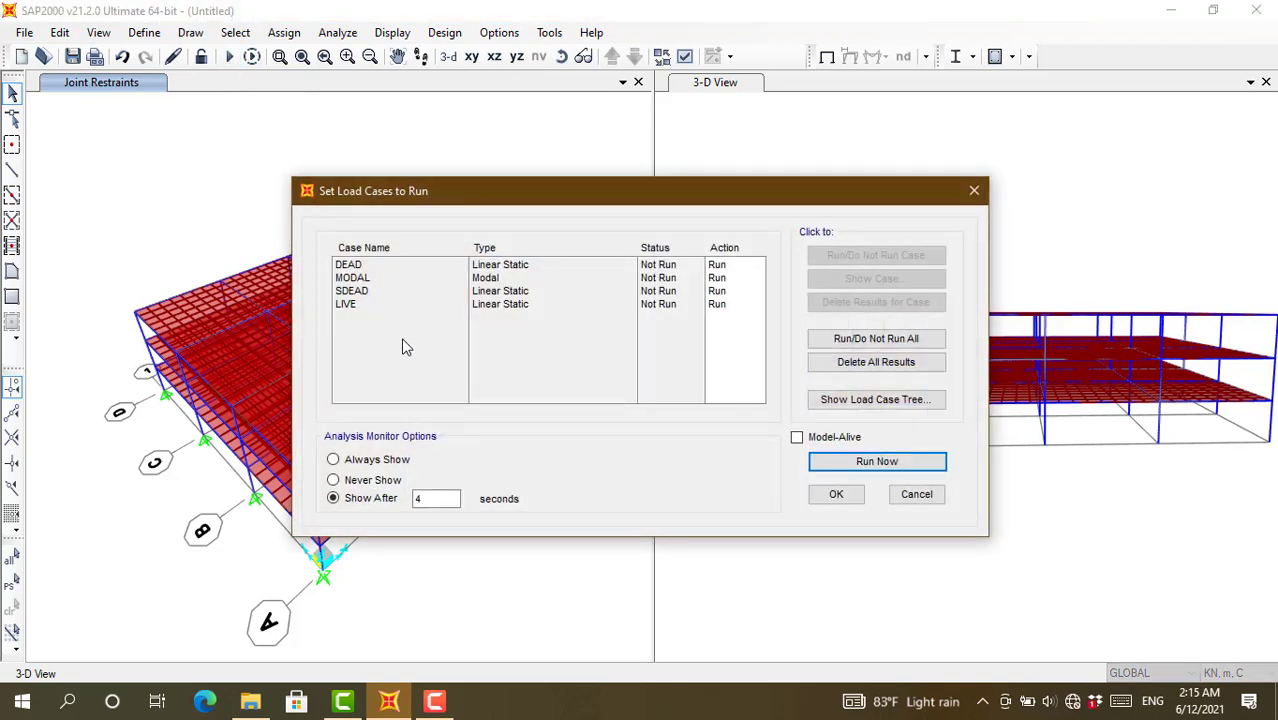
{"action": "left_click", "coordinate": [876, 463]}
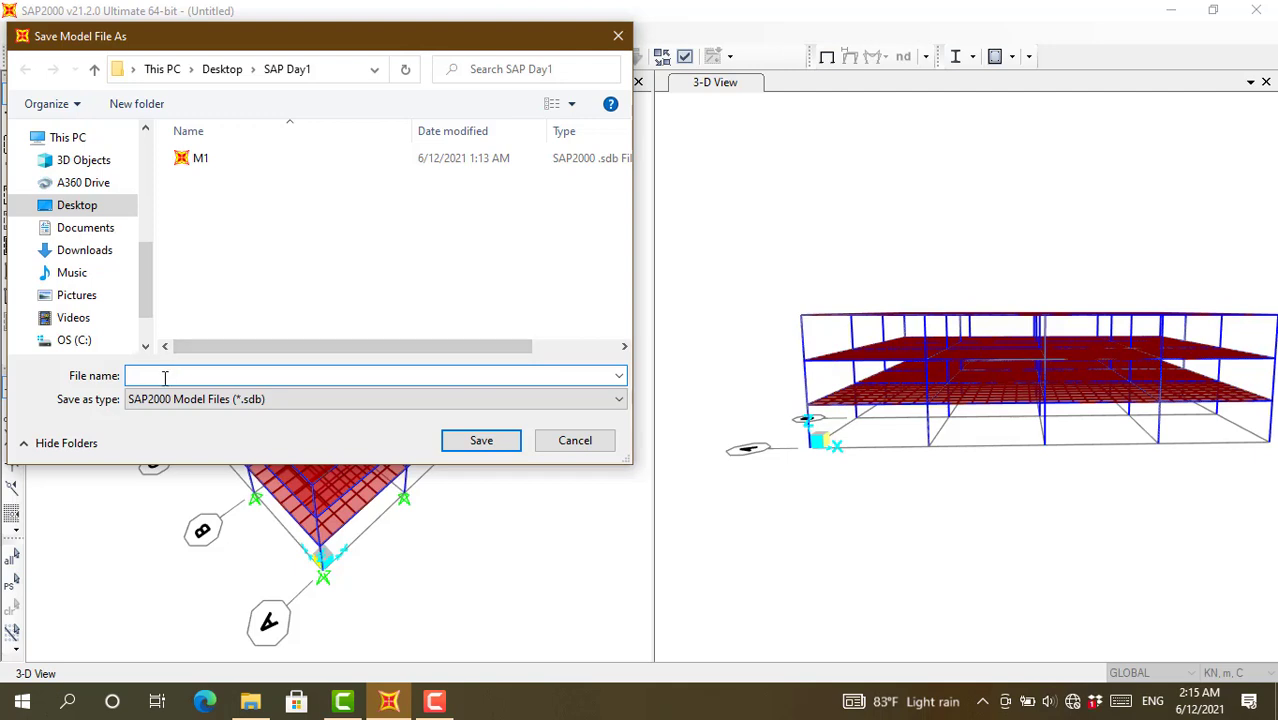
{"action": "type", "text": "M2"}
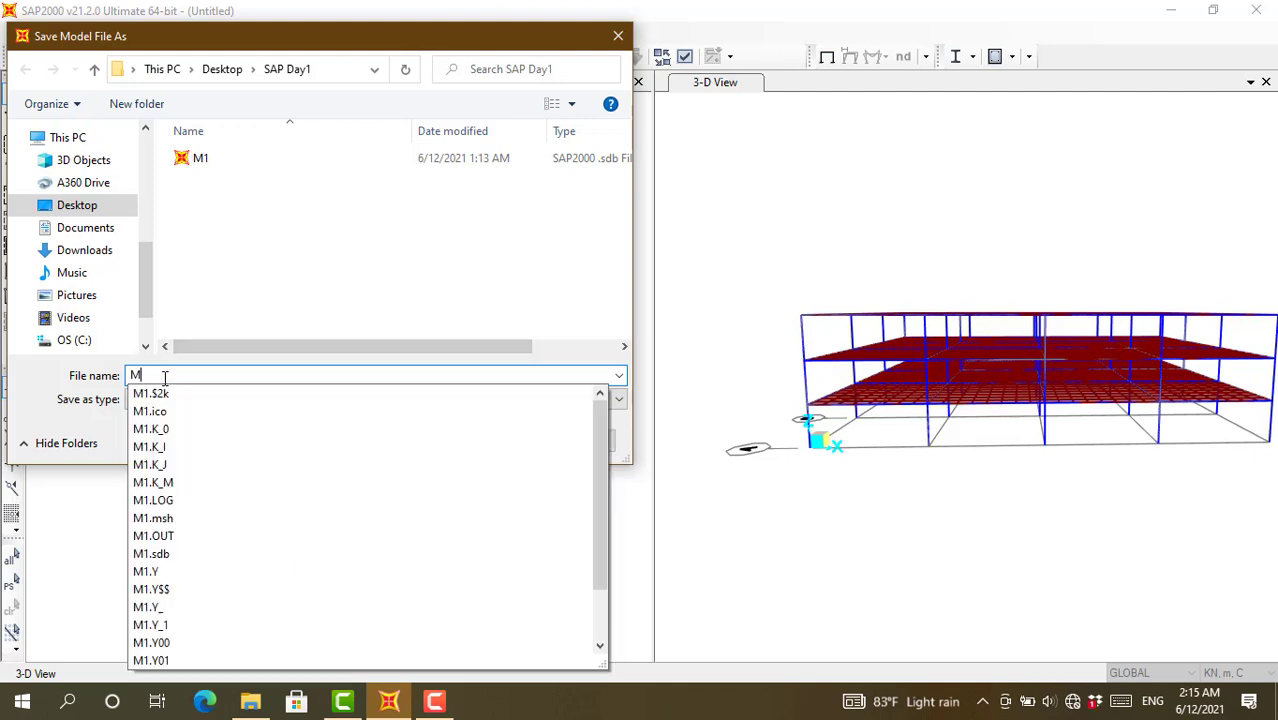
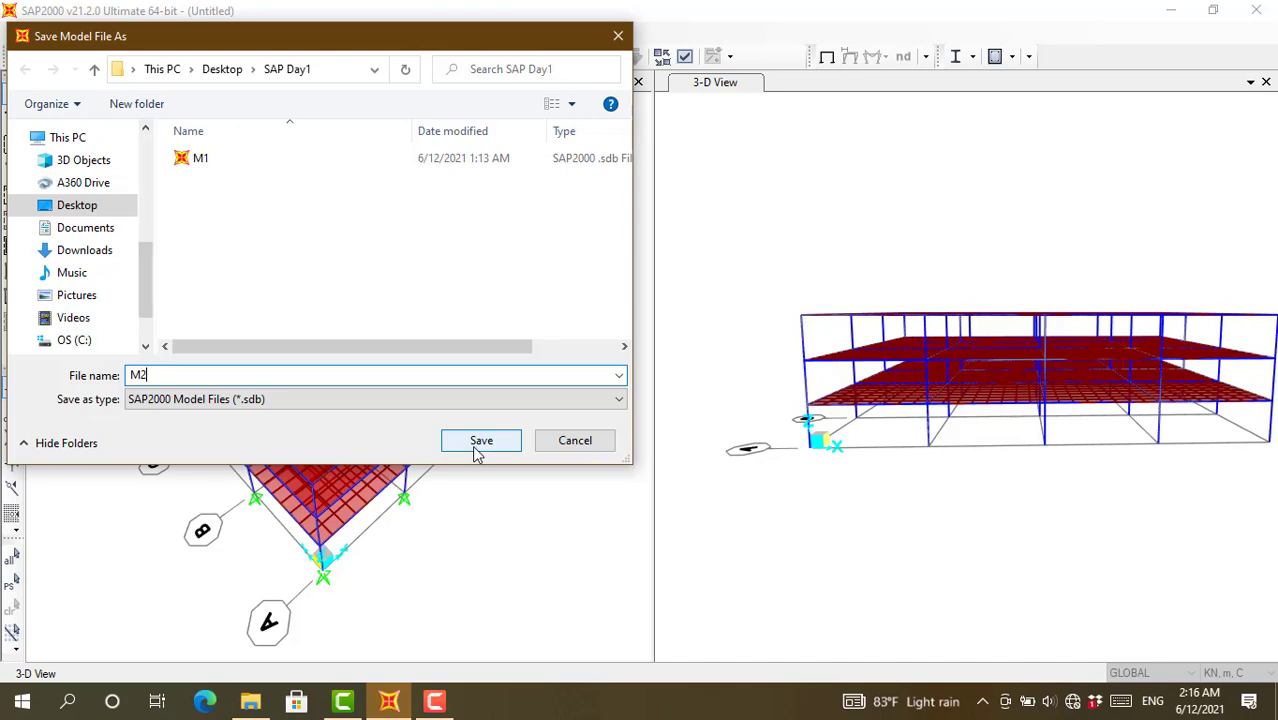
{"action": "left_click", "coordinate": [481, 441]}
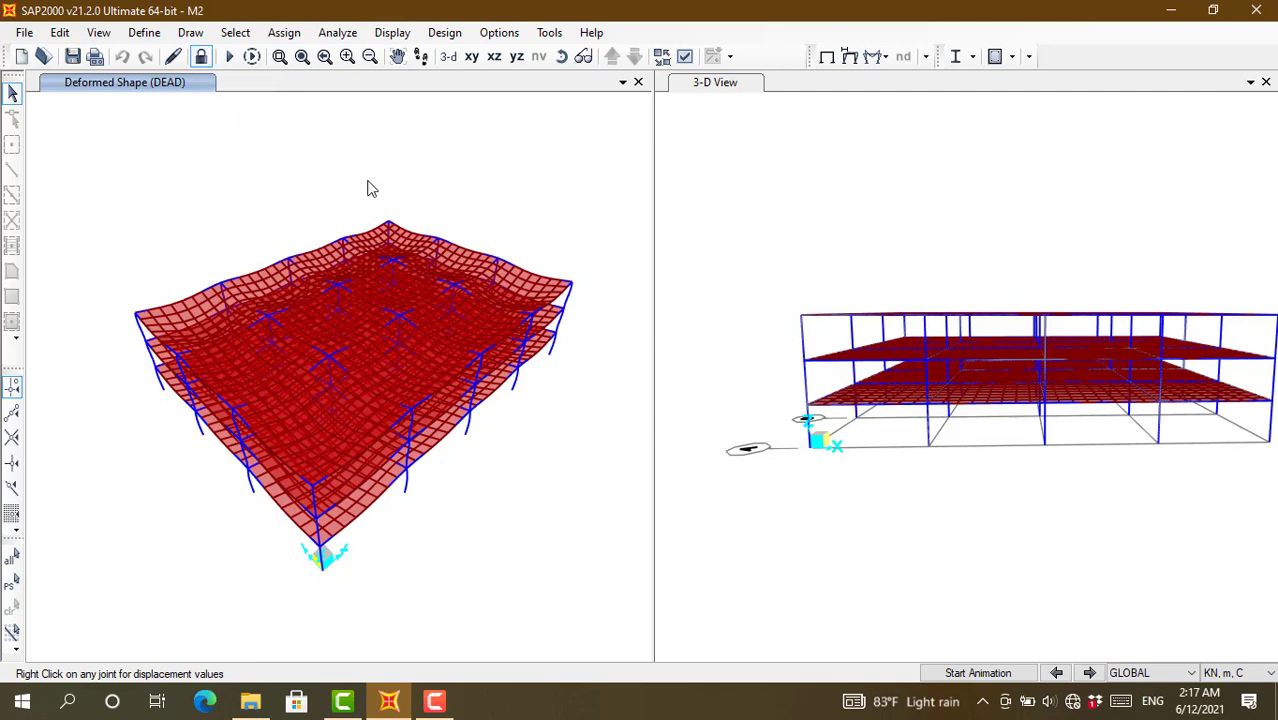
Step: Unlock the model, deleting its analysis results, and run all the load cases again
{"action": "left_click", "coordinate": [201, 58]}
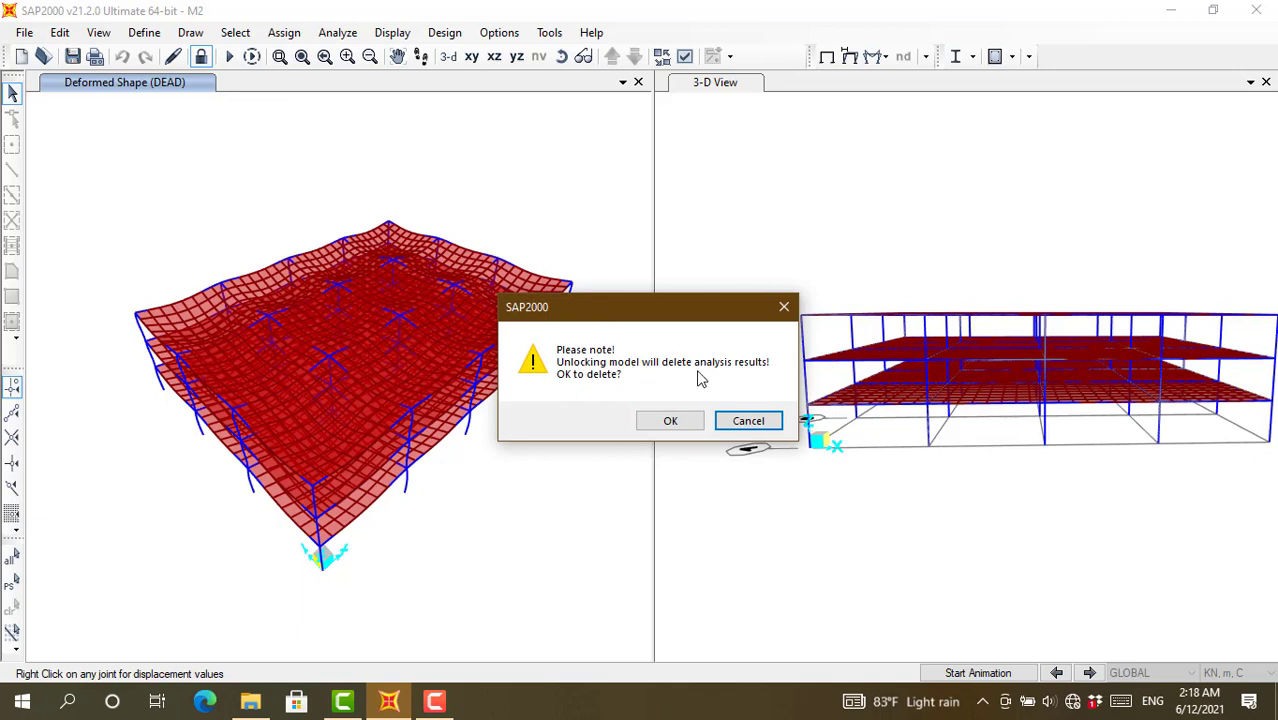
{"action": "left_click", "coordinate": [670, 421]}
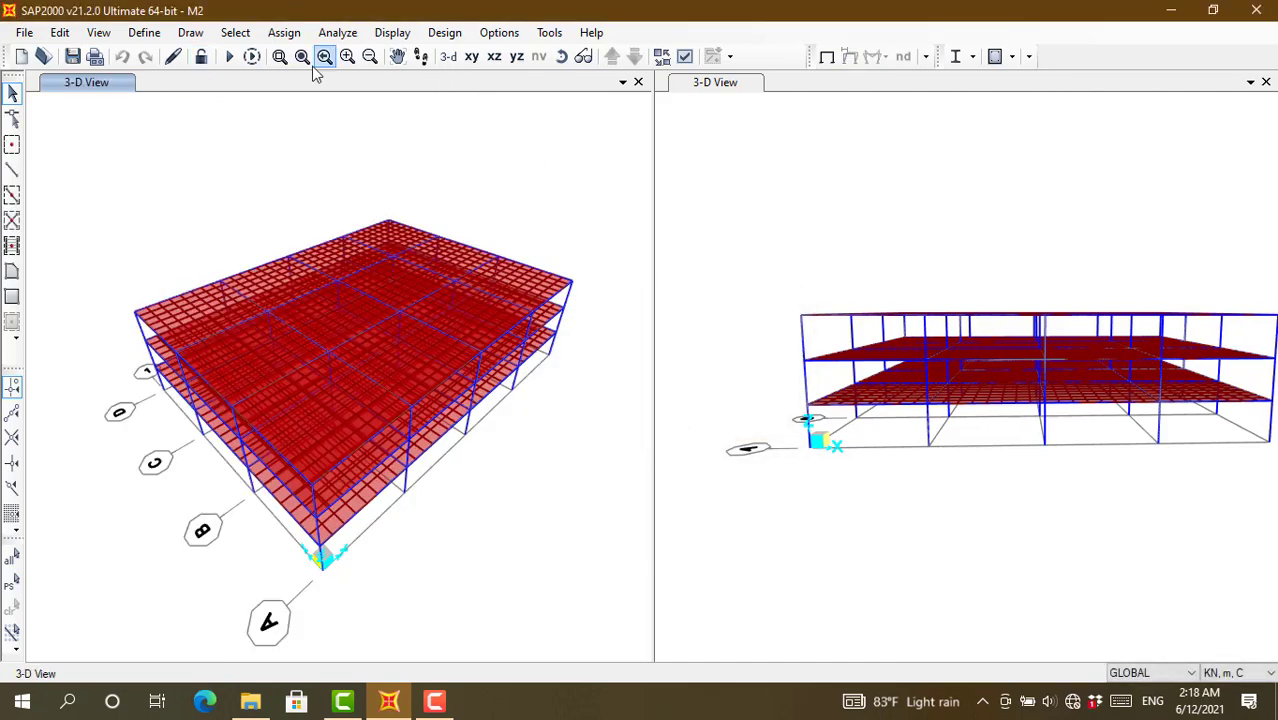
{"action": "left_click", "coordinate": [229, 57]}
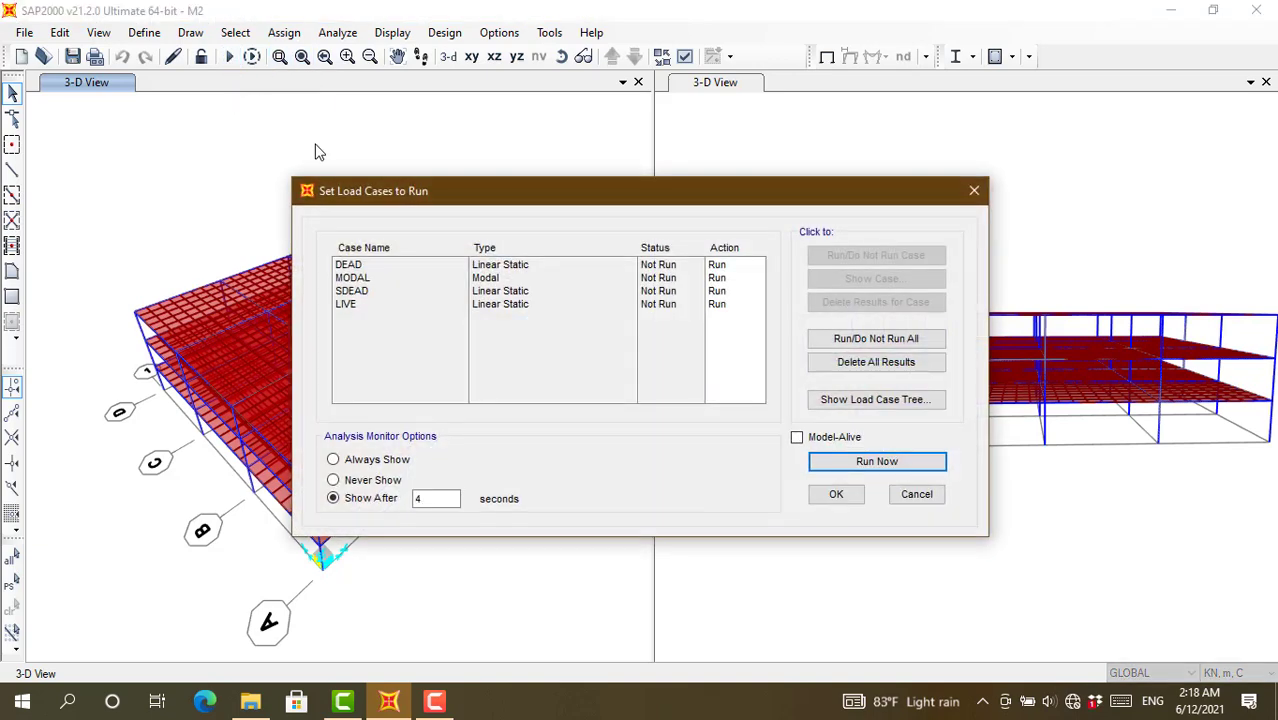
{"action": "left_click", "coordinate": [877, 462]}
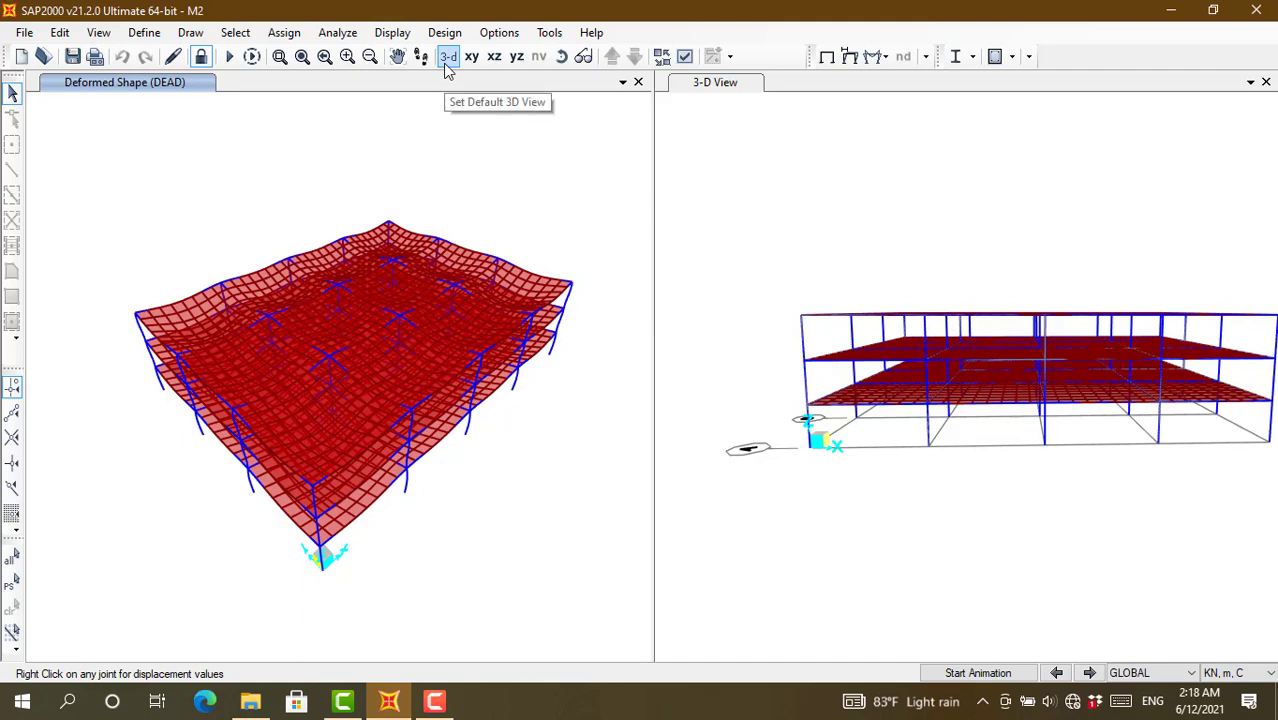
Step: Display the deformed shape for COMB2 in the second view and rotate it to see the whole building in 3-D
{"action": "left_click", "coordinate": [828, 58]}
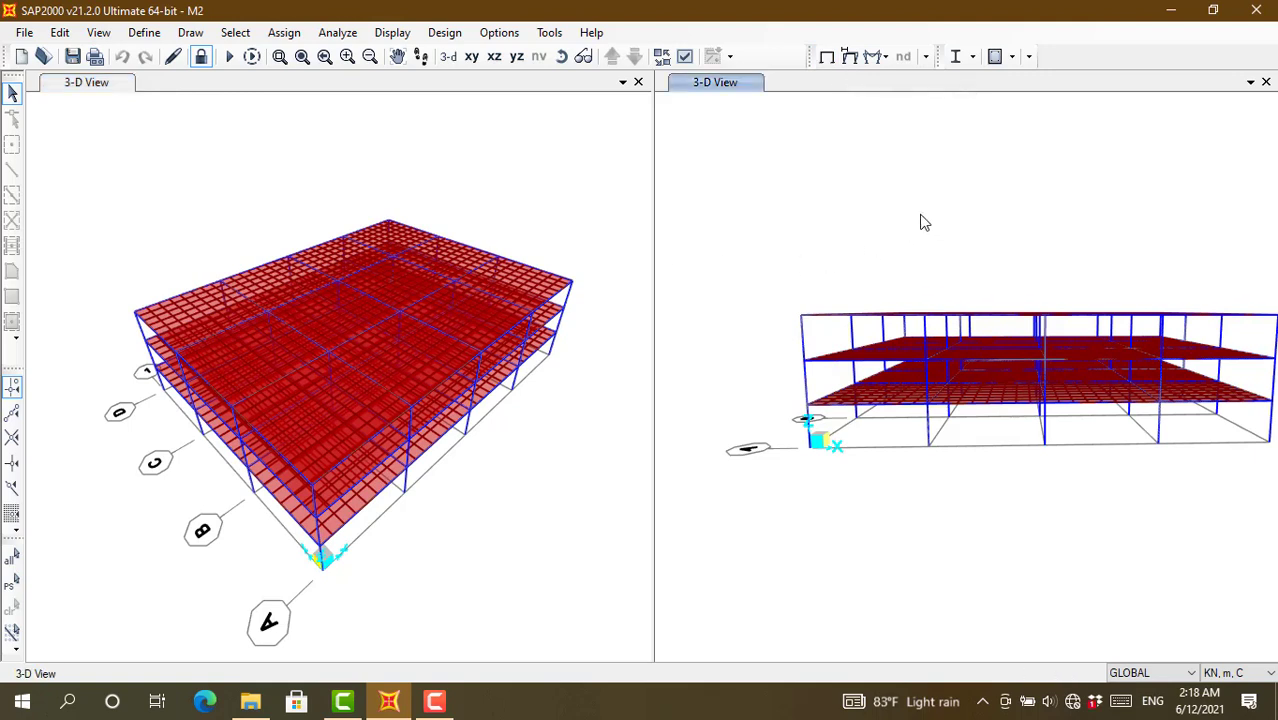
{"action": "left_click", "coordinate": [884, 58]}
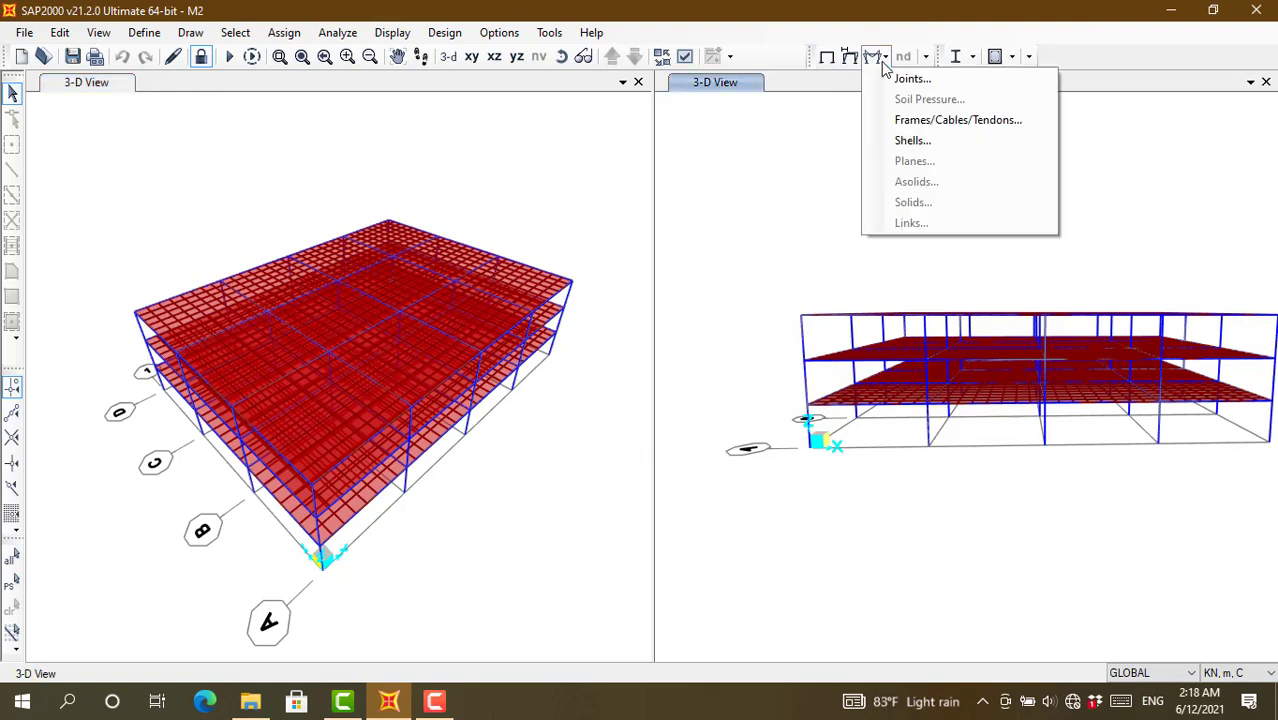
{"action": "left_click", "coordinate": [875, 60]}
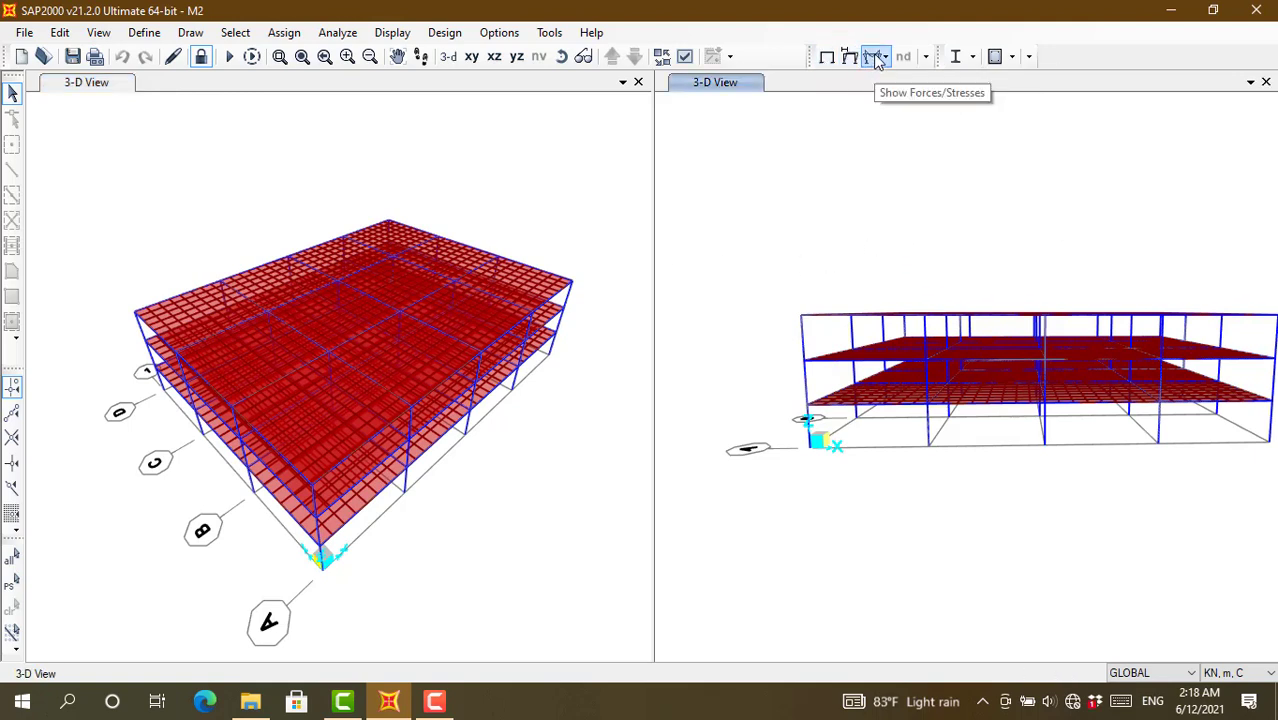
{"action": "left_click", "coordinate": [848, 57]}
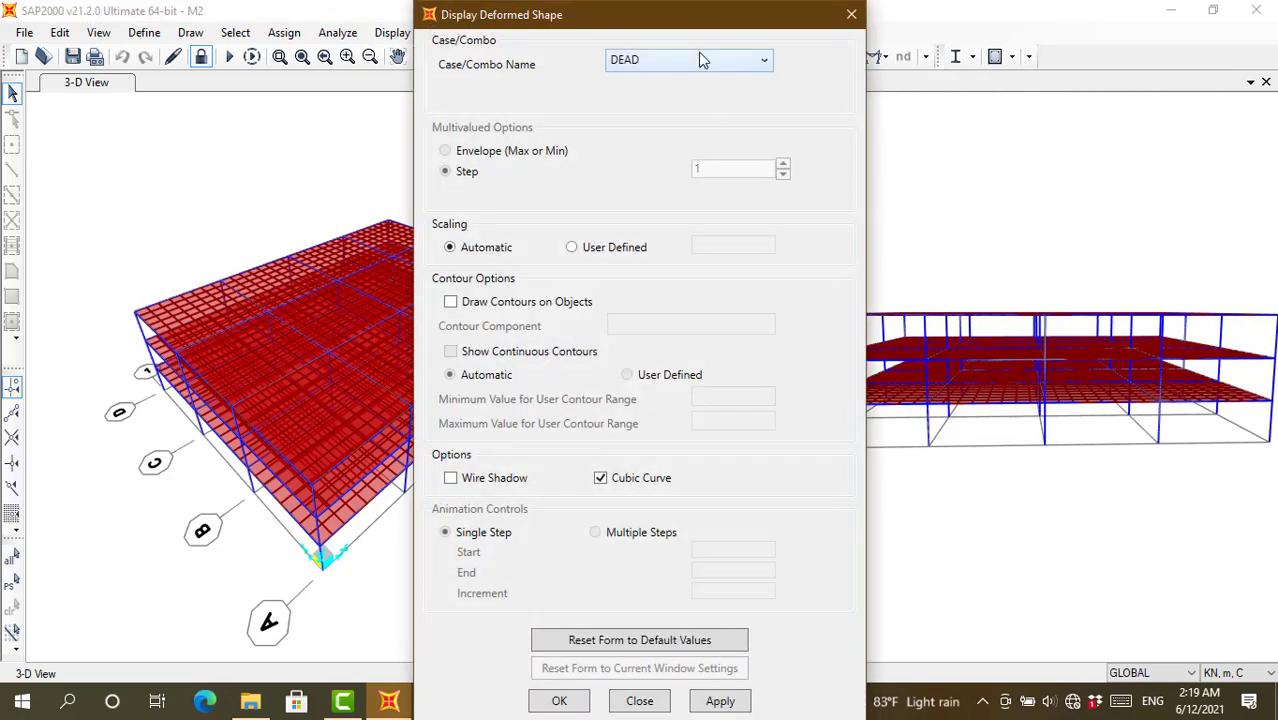
{"action": "left_click", "coordinate": [698, 57]}
{"action": "left_click", "coordinate": [638, 178]}
{"action": "left_click", "coordinate": [550, 704]}
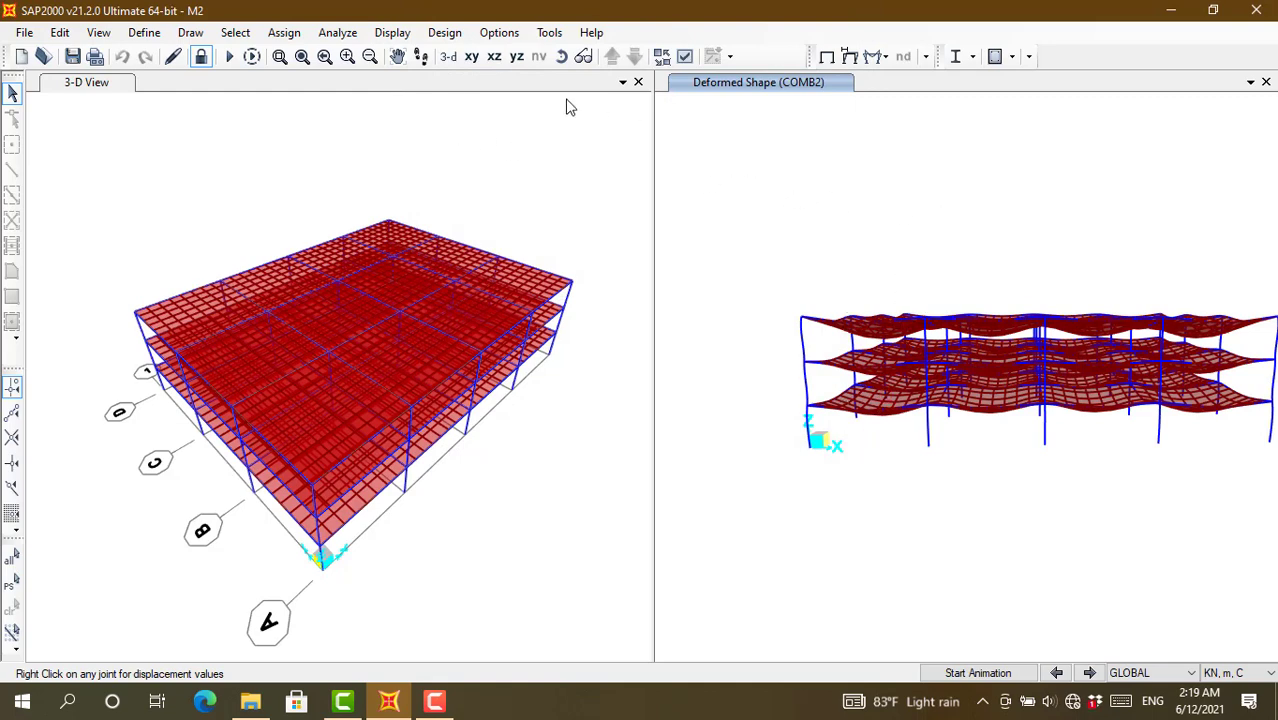
{"action": "left_click", "coordinate": [561, 56]}
{"action": "left_click_drag", "start_coordinate": [873, 245], "coordinate": [928, 367]}
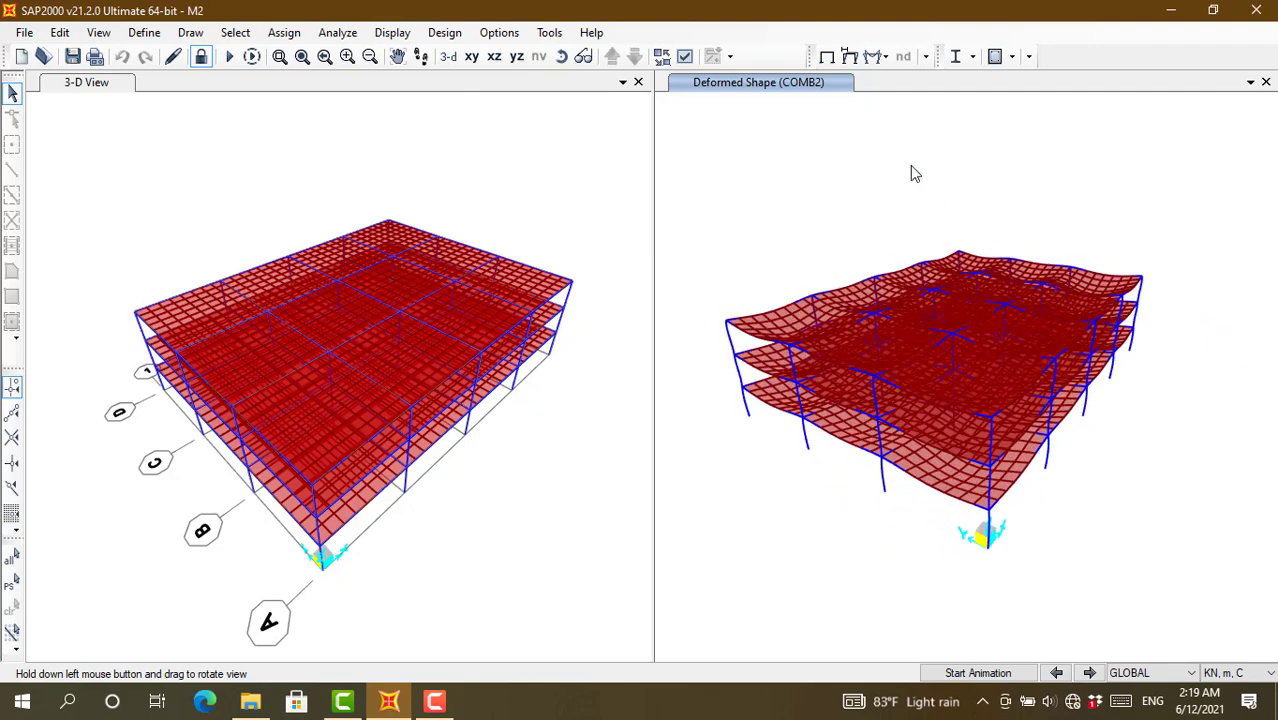
Step: Display the frame Moment 3-3 diagram for COMB2 and examine it on the beams and columns in 3-D
{"action": "left_click", "coordinate": [876, 57]}
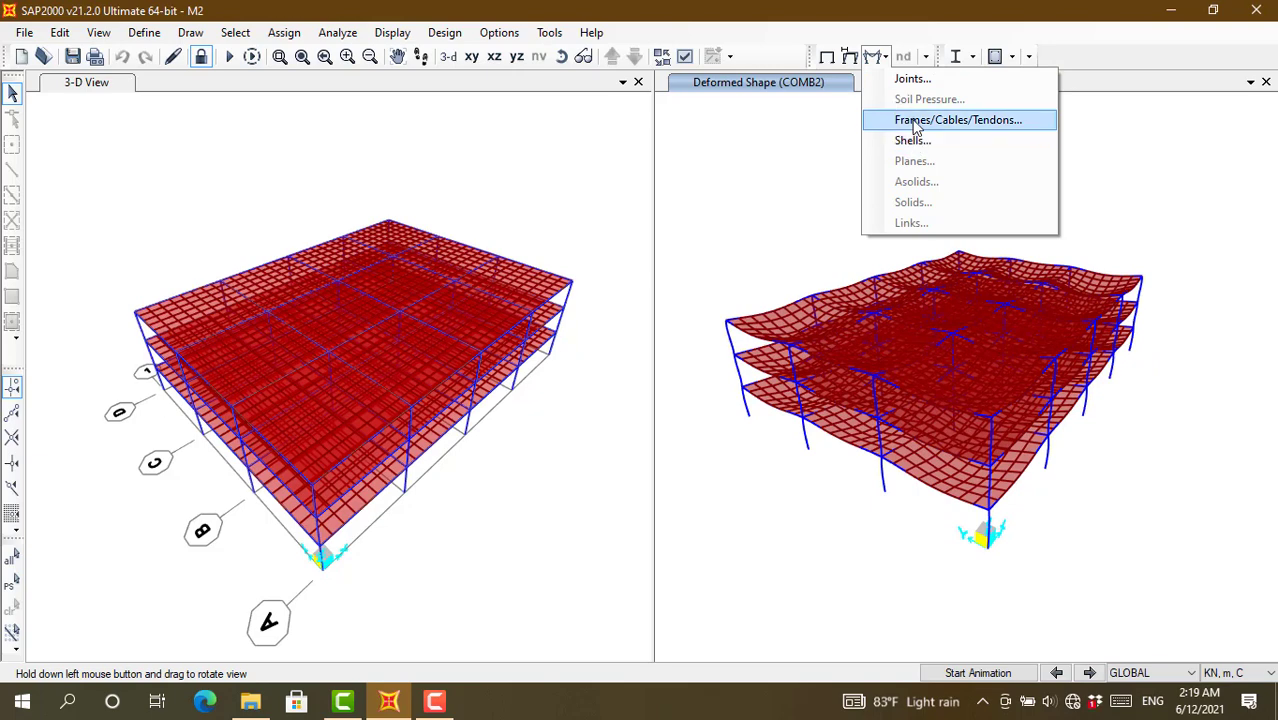
{"action": "left_click", "coordinate": [914, 121]}
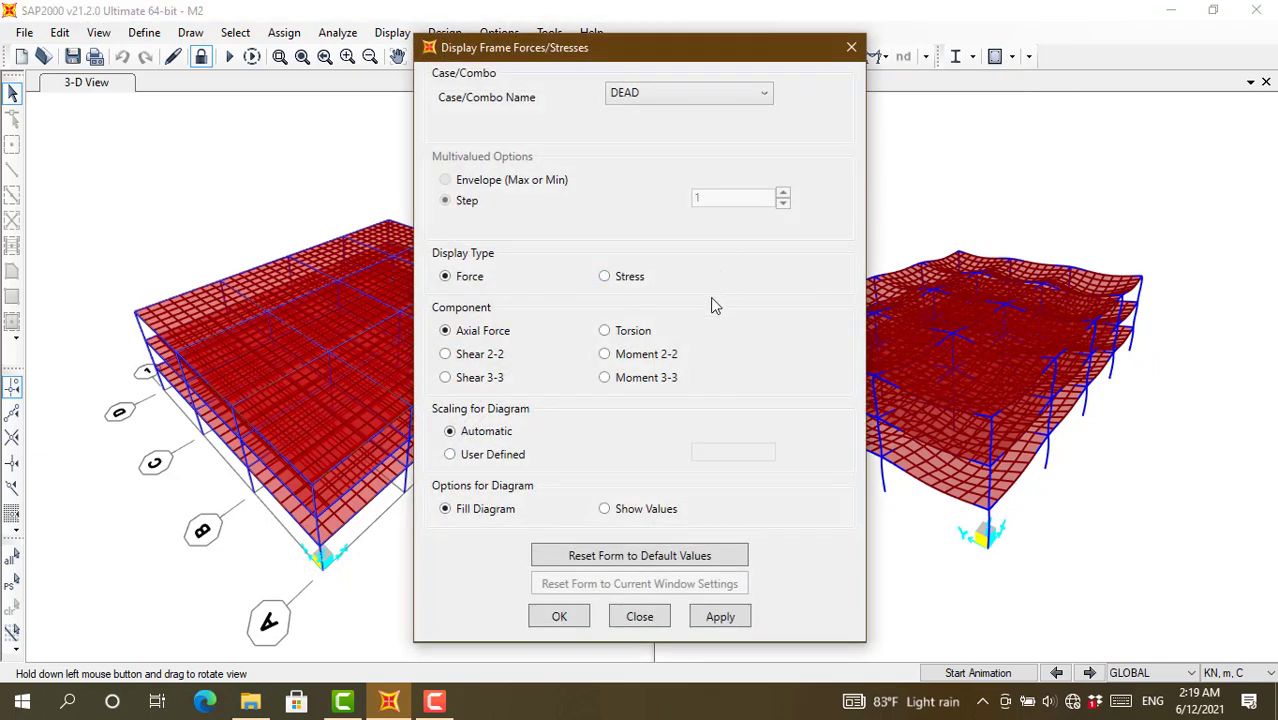
{"action": "left_click", "coordinate": [676, 108]}
{"action": "left_click", "coordinate": [634, 209]}
{"action": "left_click", "coordinate": [559, 617]}
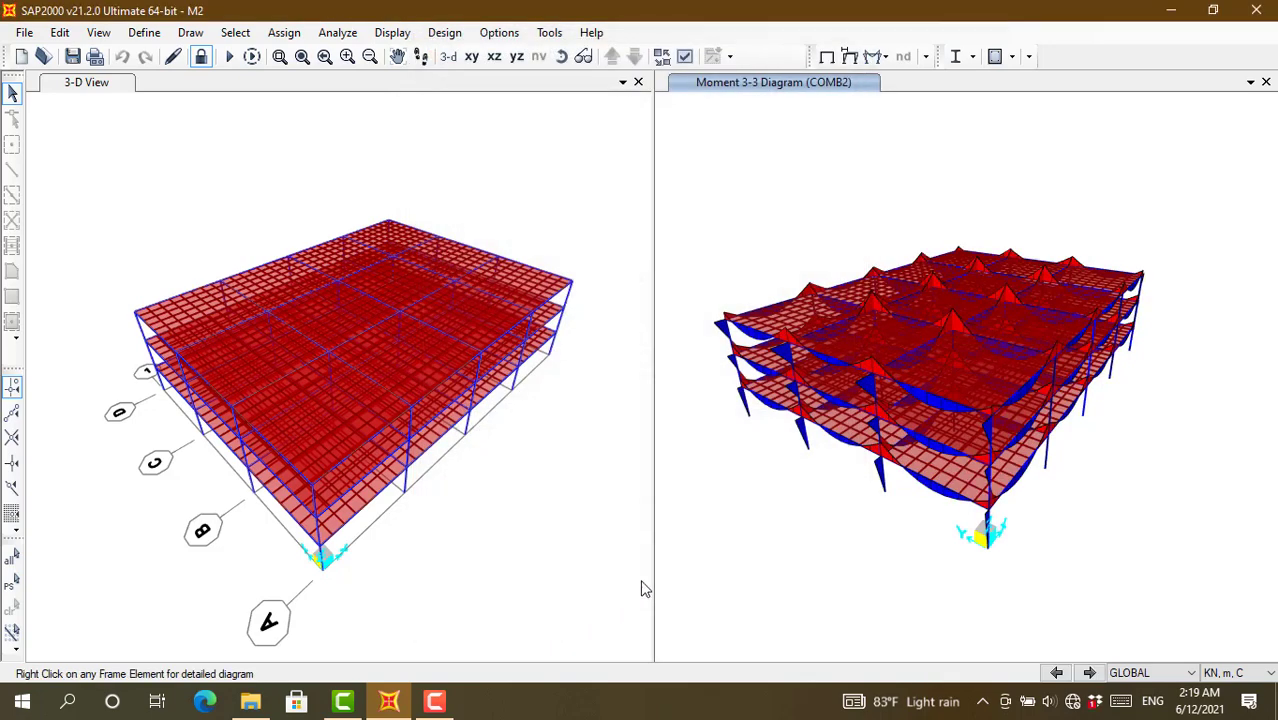
{"action": "scroll", "coordinate": [915, 428], "scroll_direction": "up", "scroll_amount": 3}
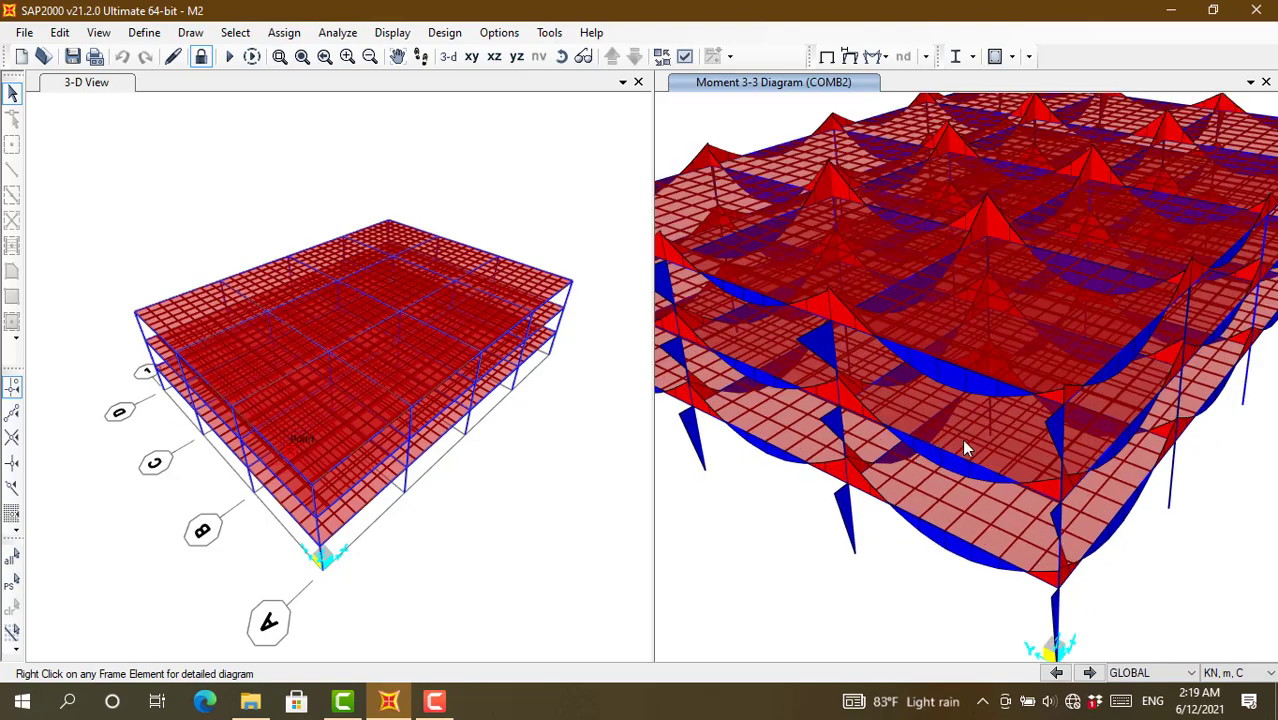
{"action": "scroll", "coordinate": [1010, 476], "scroll_direction": "down", "scroll_amount": 3}
{"action": "scroll", "coordinate": [955, 412], "scroll_direction": "up", "scroll_amount": 5}
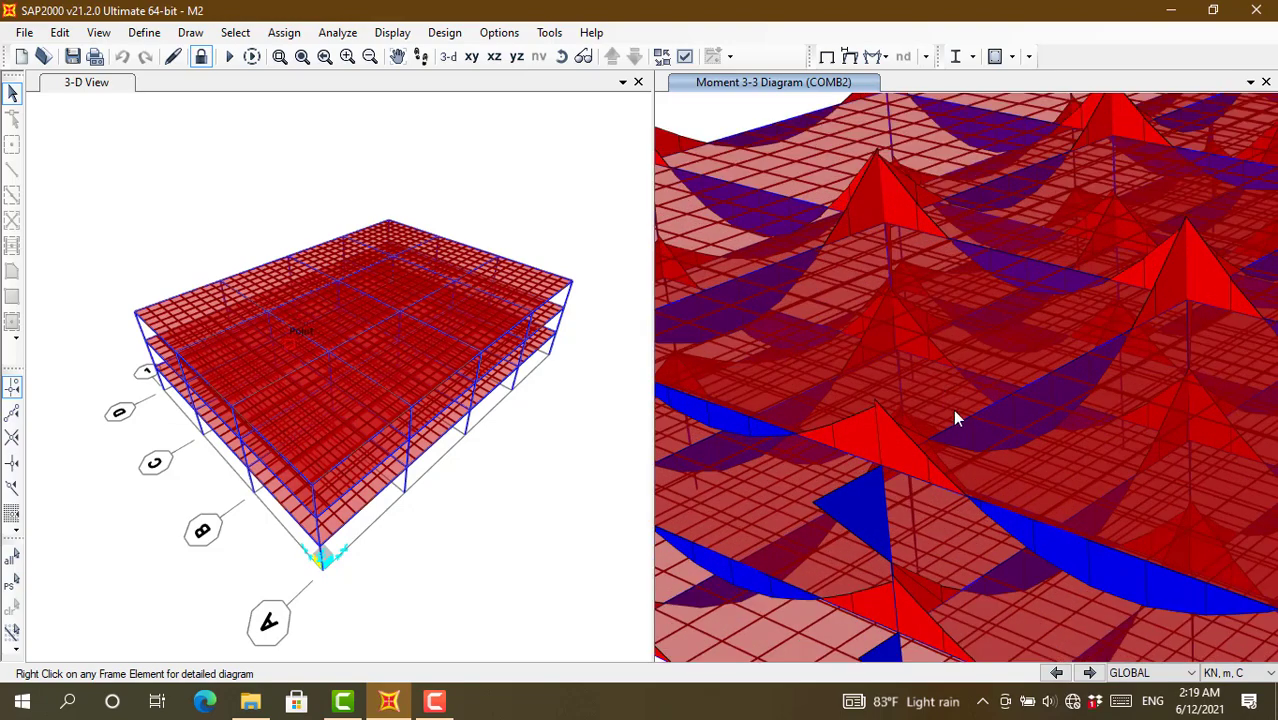
{"action": "scroll", "coordinate": [952, 425], "scroll_direction": "down", "scroll_amount": 2}
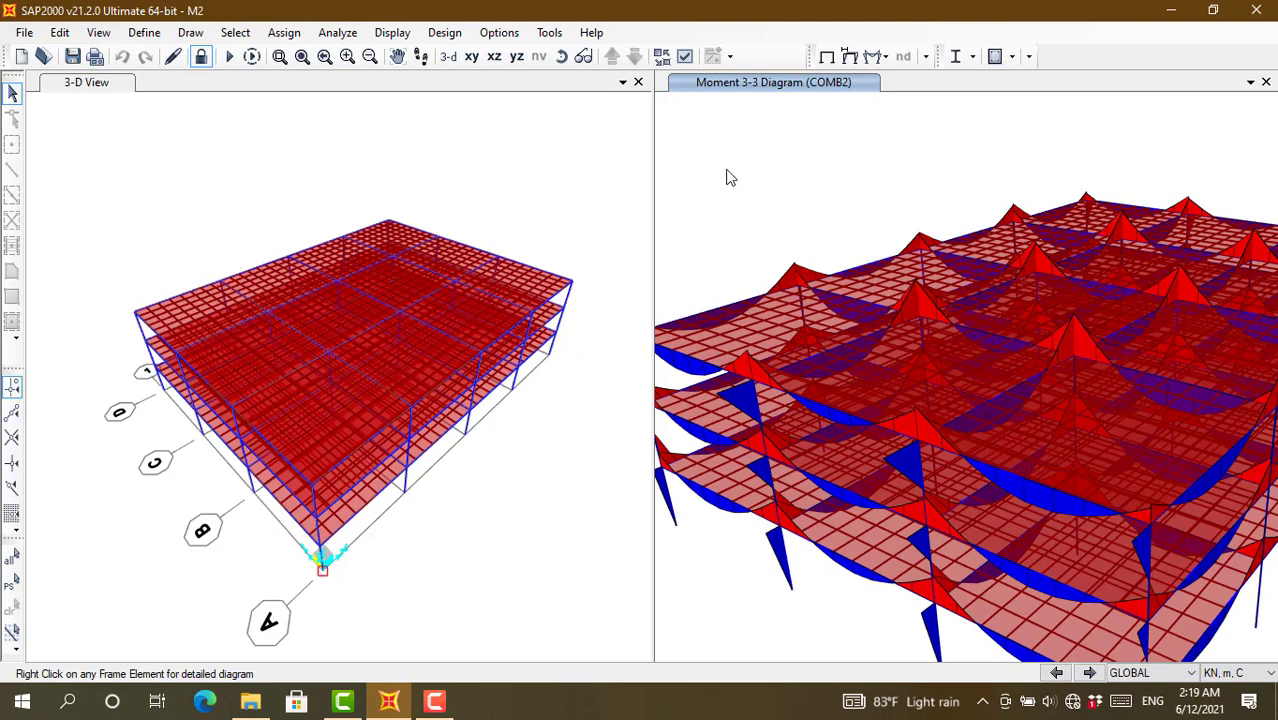
Step: Switch the moment diagram to the X-Z elevation and inspect the detailed diagrams of the top-storey beam in the first bay
{"action": "left_click", "coordinate": [493, 58]}
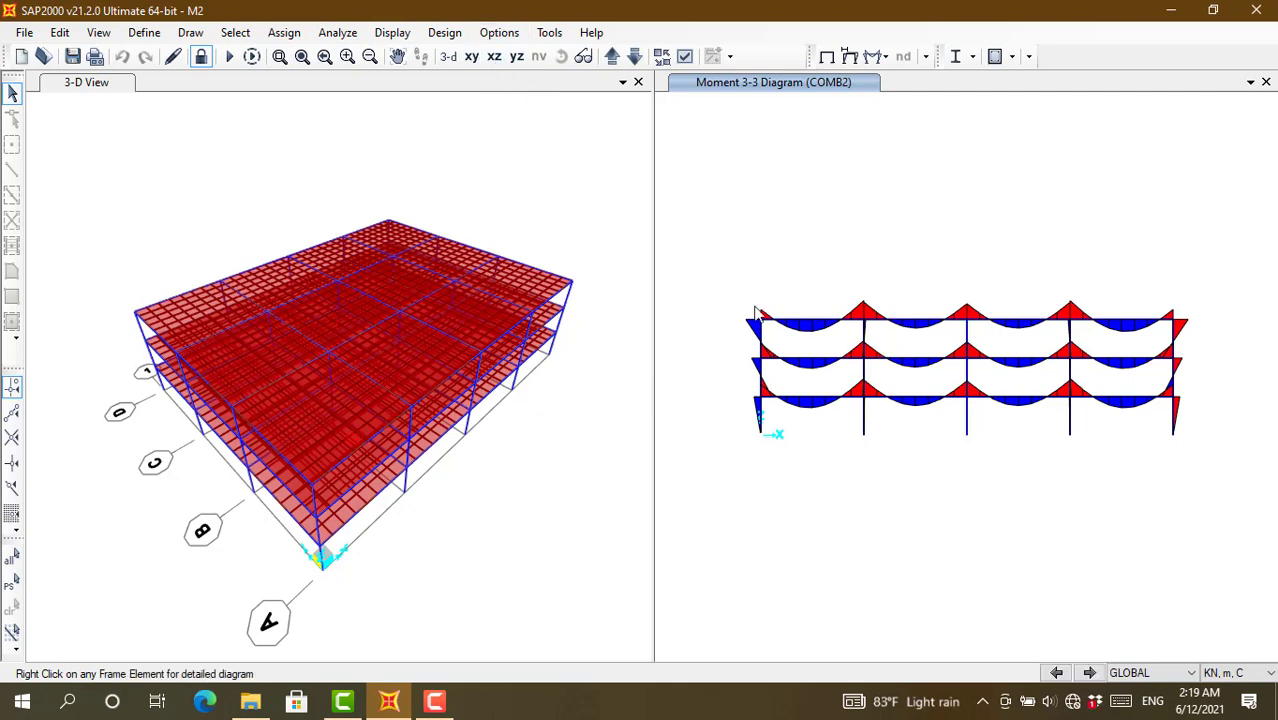
{"action": "scroll", "coordinate": [829, 337], "scroll_direction": "up", "scroll_amount": 4}
{"action": "scroll", "coordinate": [840, 337], "scroll_direction": "down", "scroll_amount": 4}
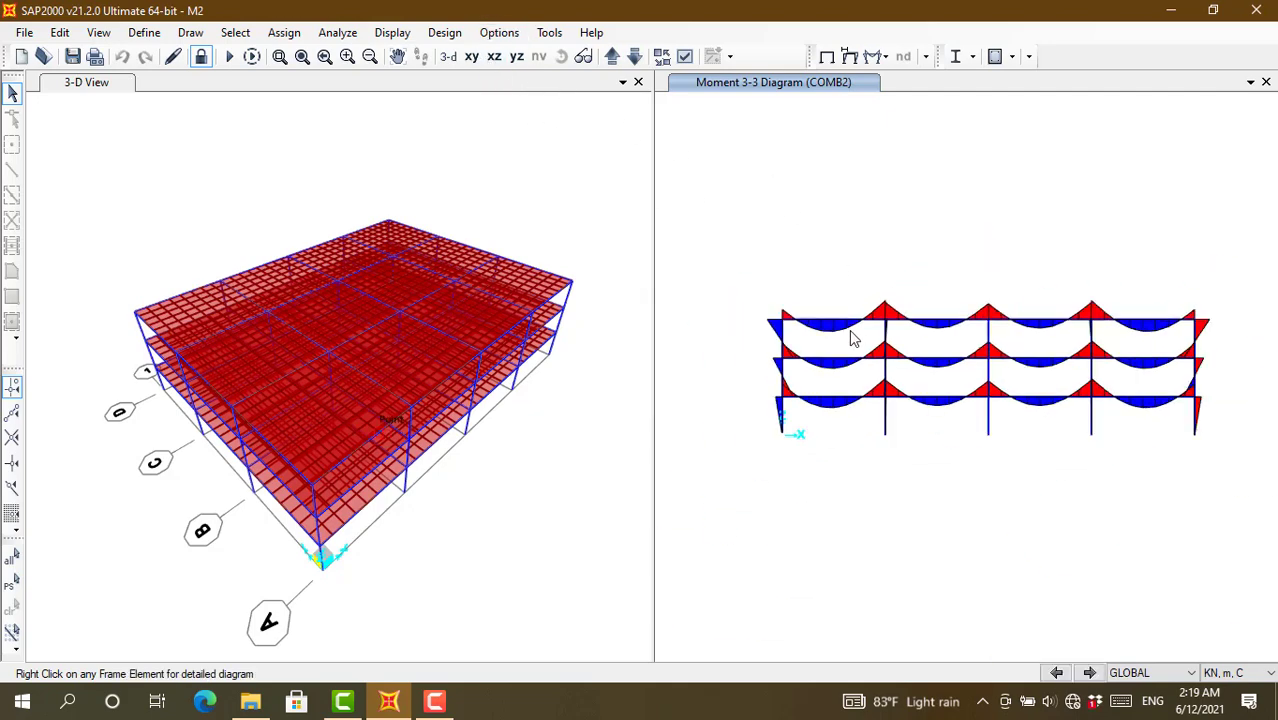
{"action": "scroll", "coordinate": [850, 337], "scroll_direction": "up", "scroll_amount": 4}
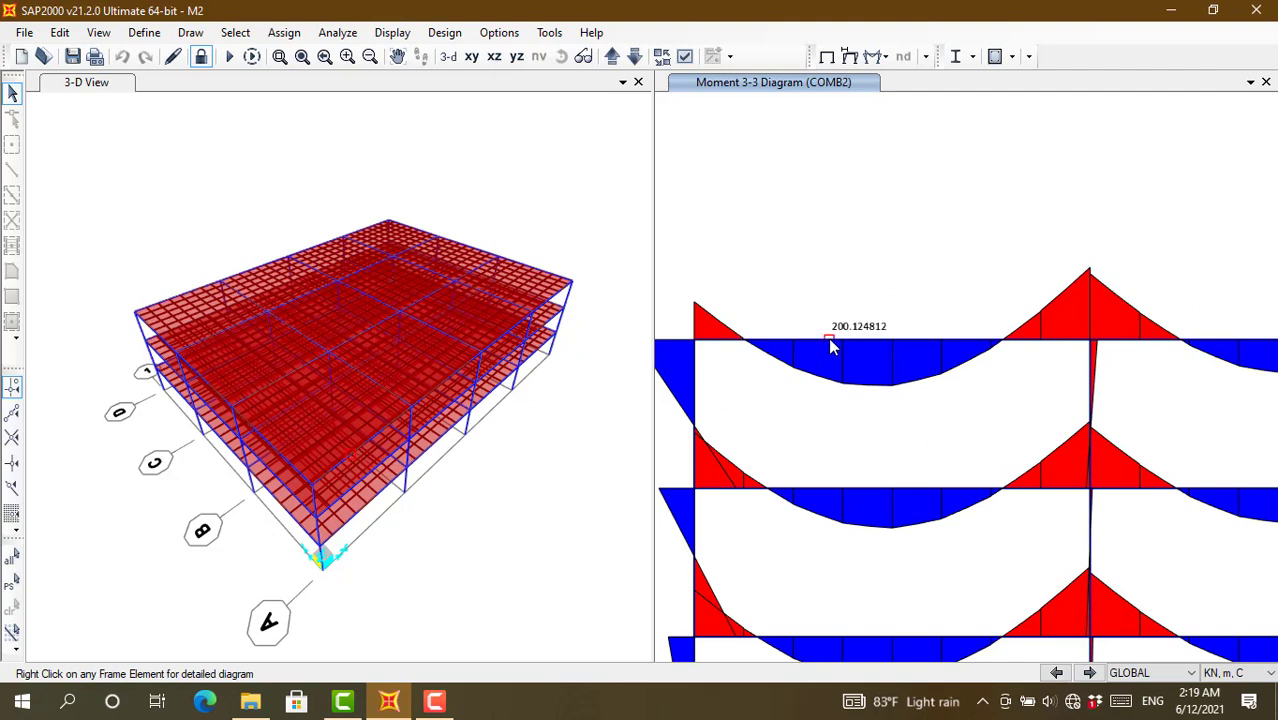
{"action": "right_click", "coordinate": [828, 340]}
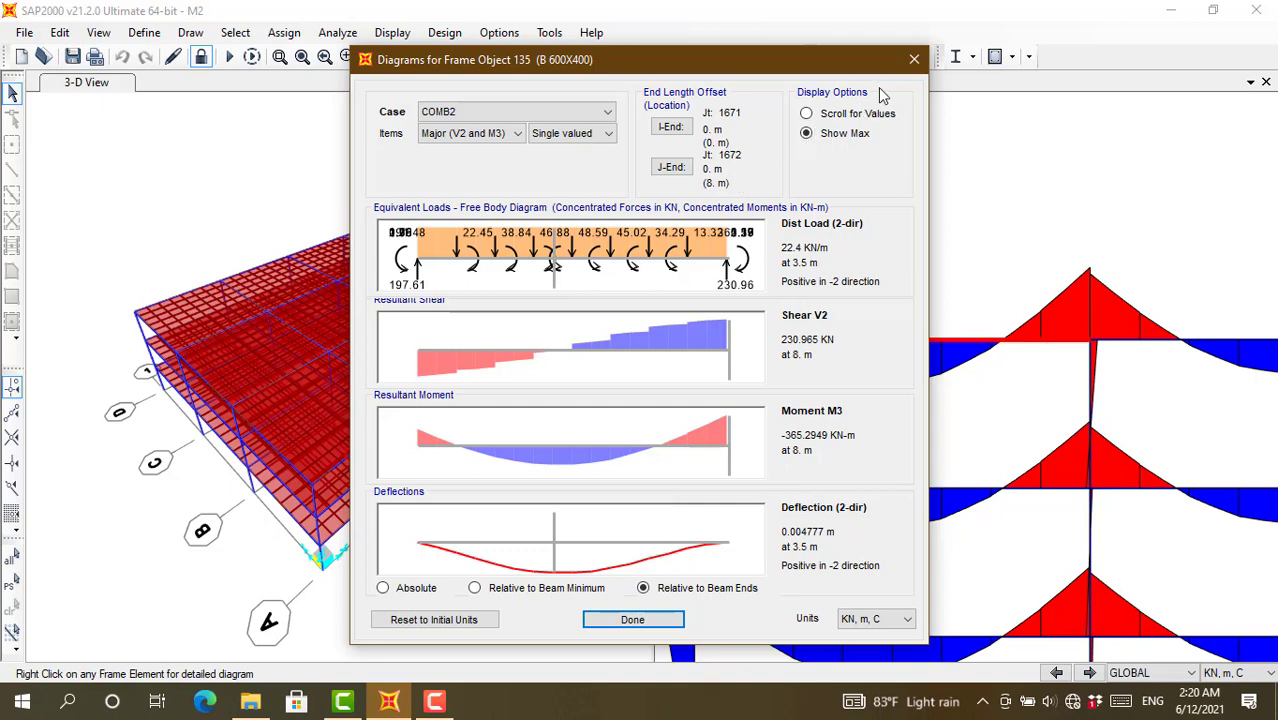
{"action": "left_click", "coordinate": [668, 617]}
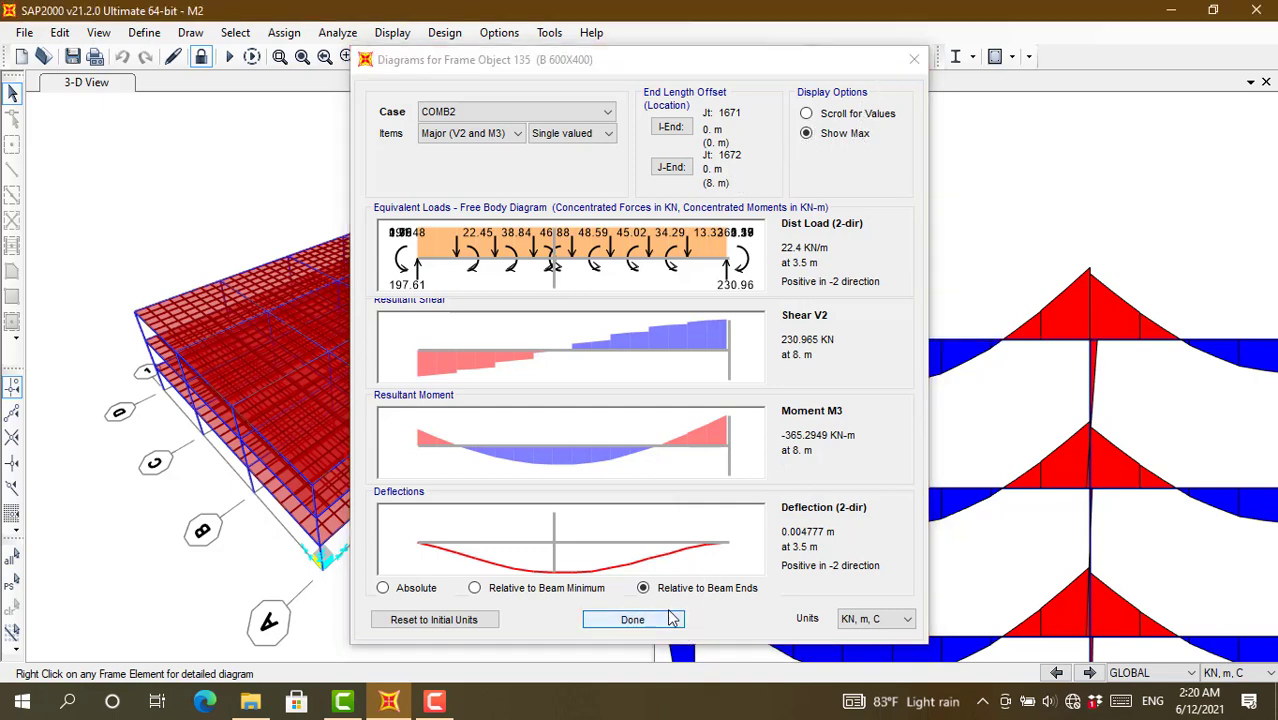
{"action": "scroll", "coordinate": [850, 391], "scroll_direction": "down", "scroll_amount": 2}
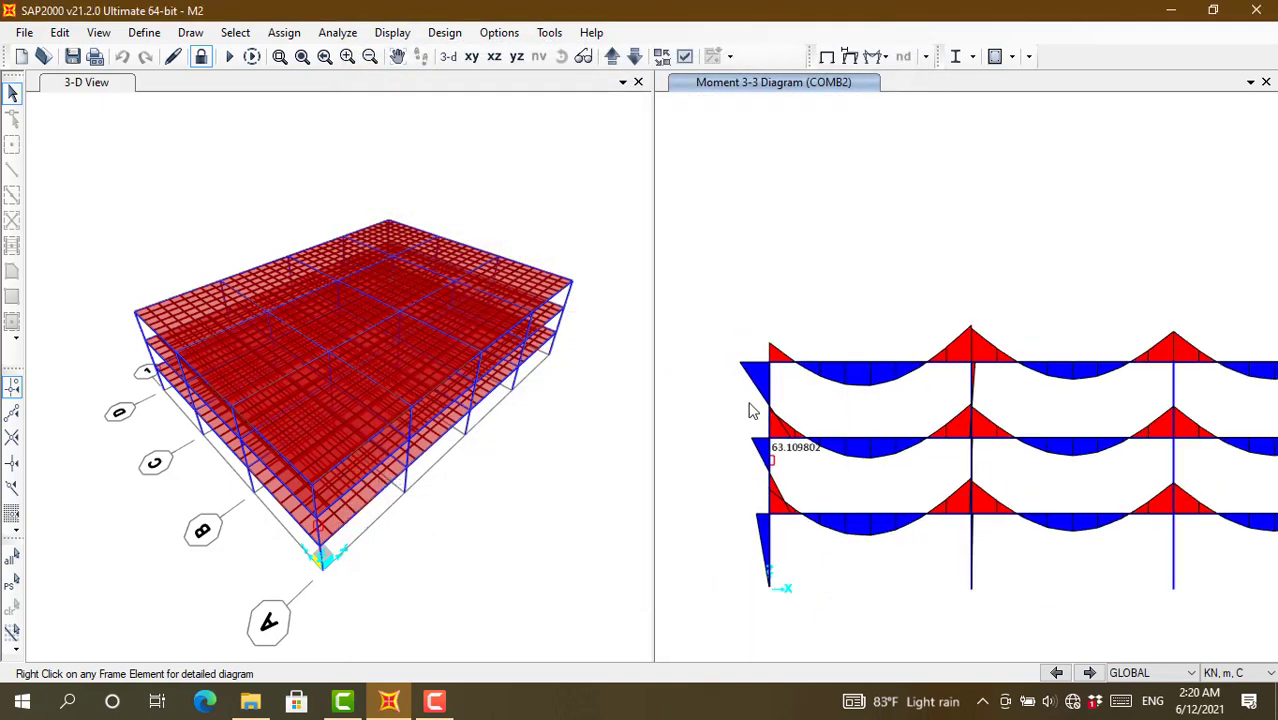
Step: Display the frame axial force diagram for COMB2 and inspect the detailed diagrams of the ground-storey column on the second grid line
{"action": "left_click", "coordinate": [884, 58]}
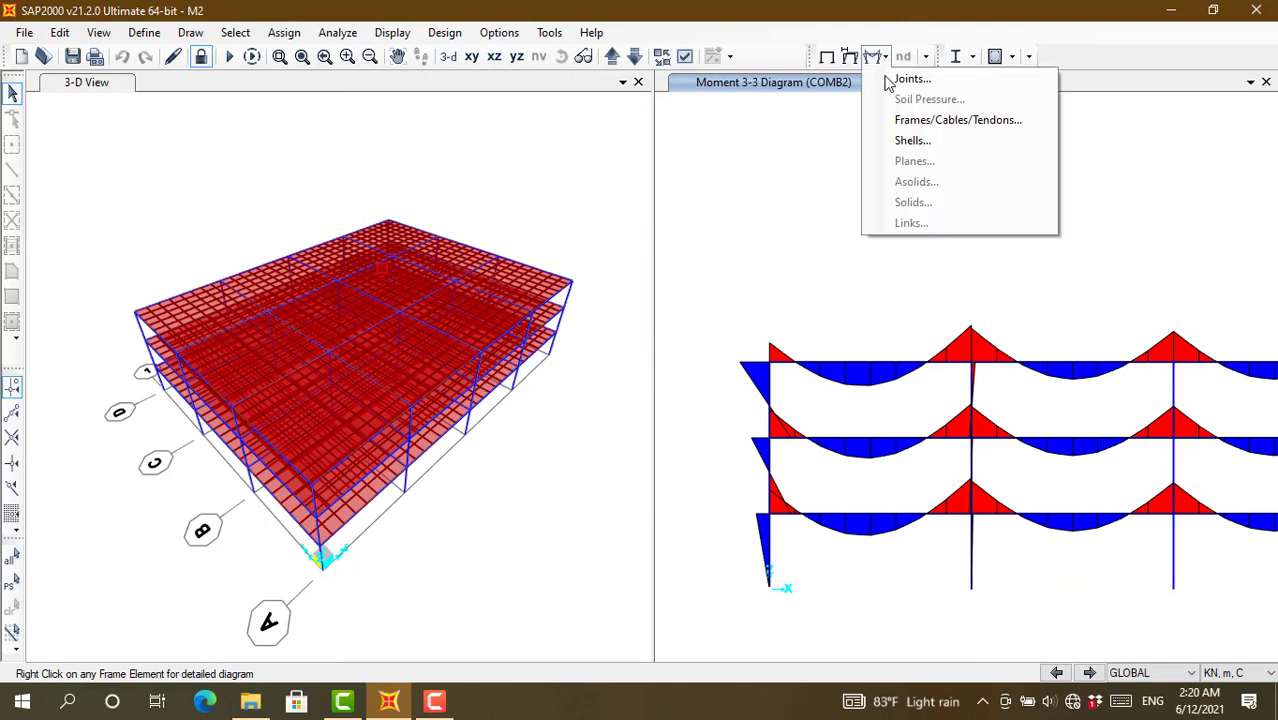
{"action": "left_click", "coordinate": [916, 122]}
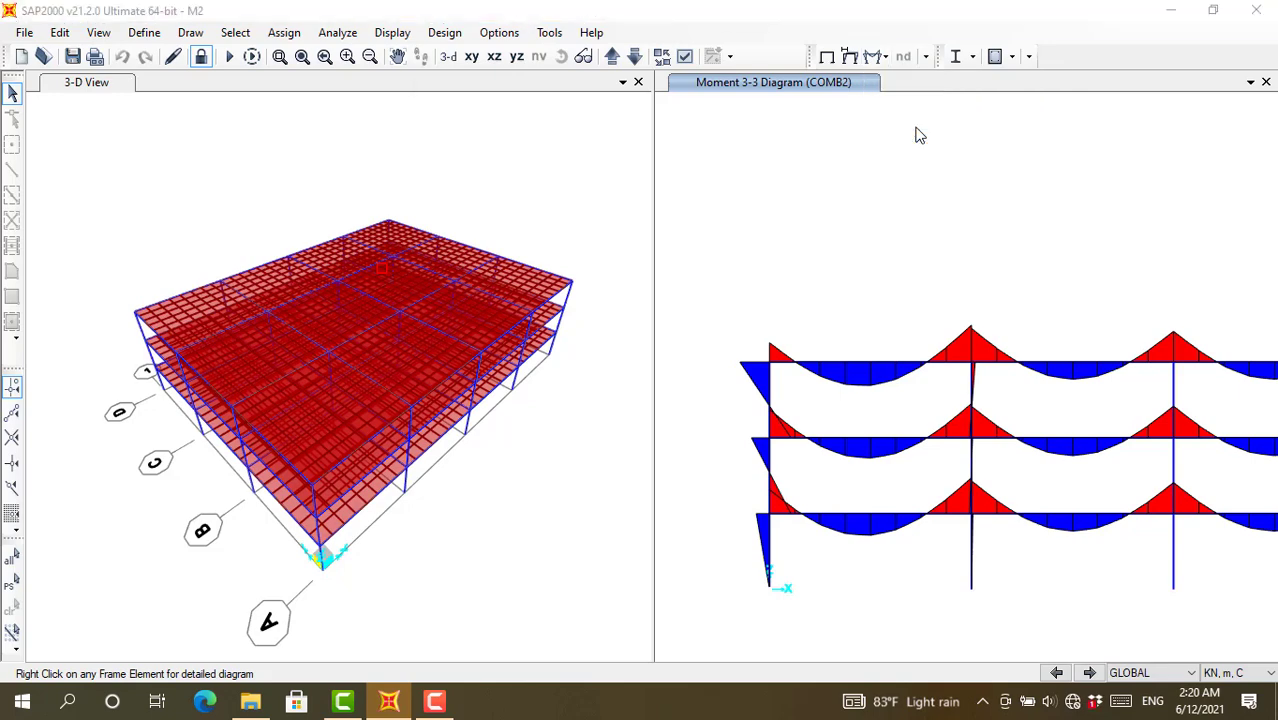
{"action": "left_click", "coordinate": [474, 334]}
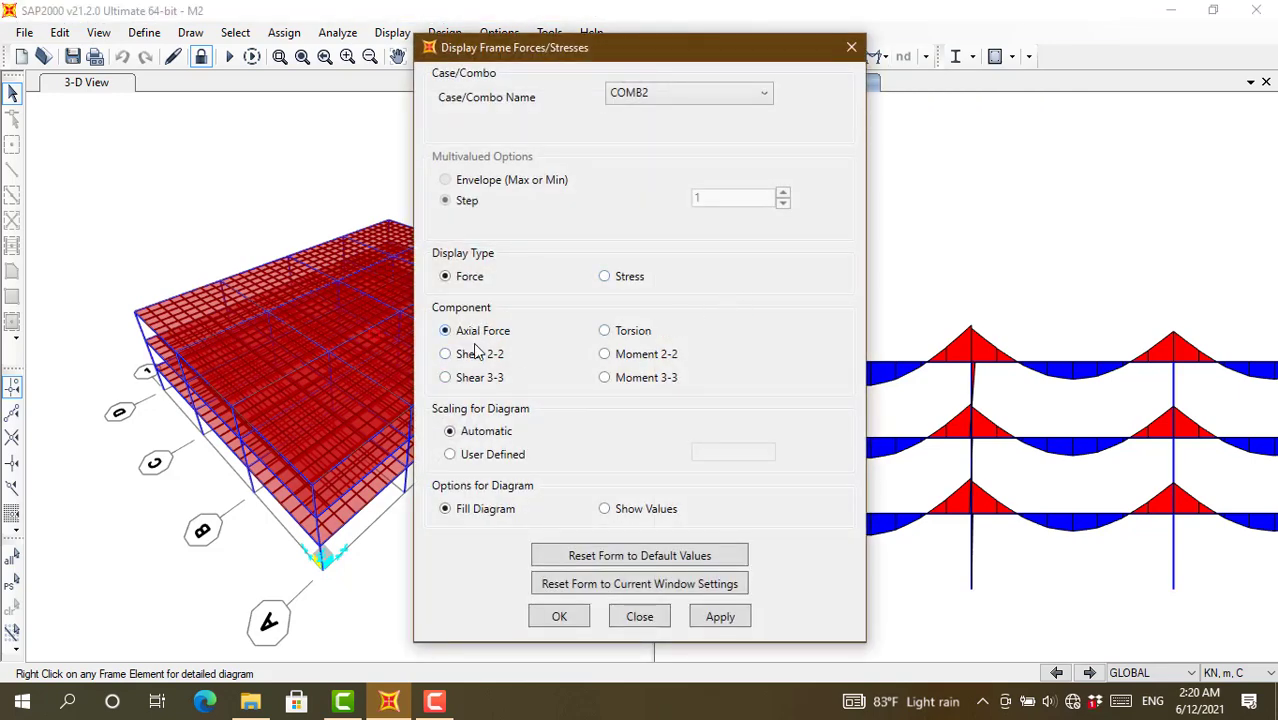
{"action": "left_click", "coordinate": [557, 620]}
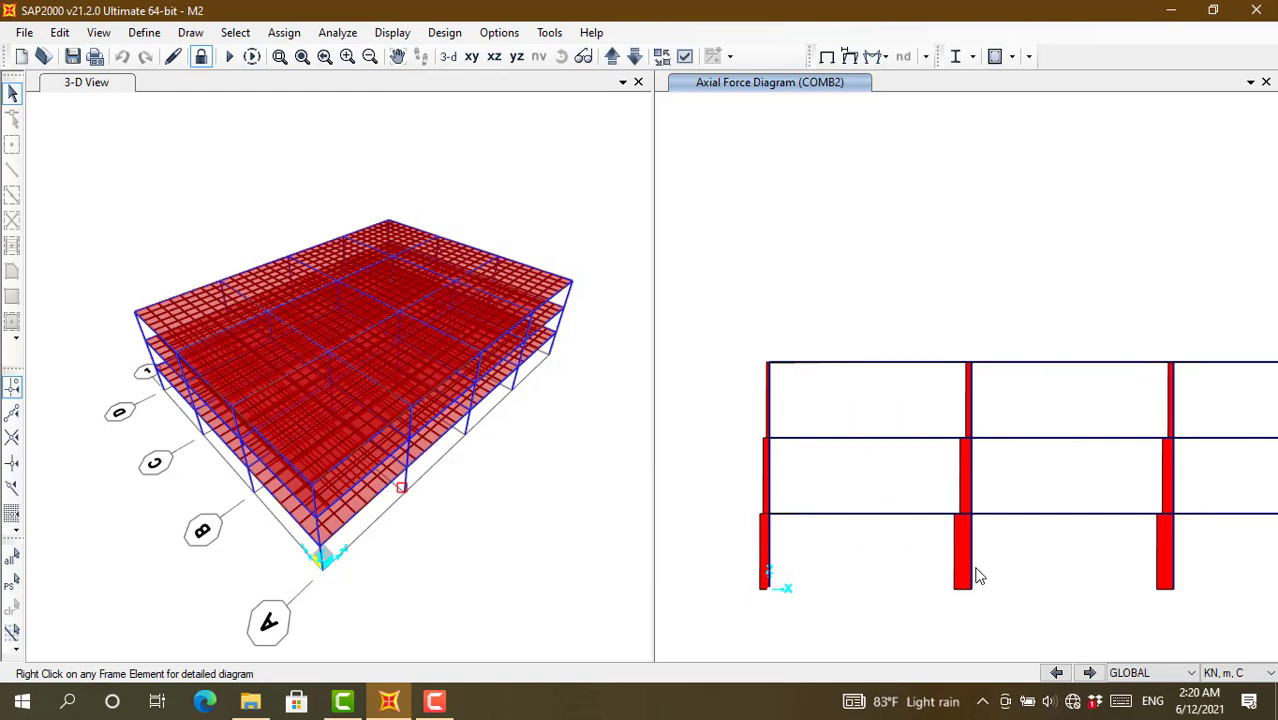
{"action": "mouse_move", "coordinate": [977, 565]}
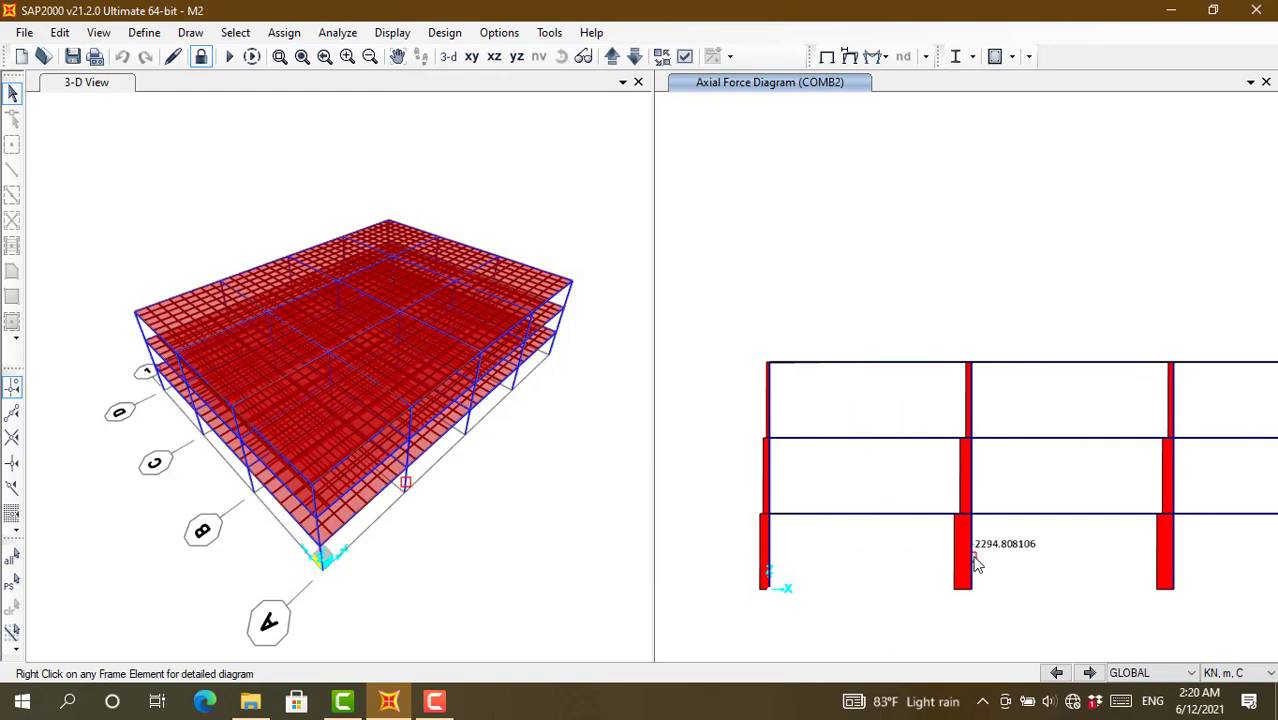
{"action": "right_click", "coordinate": [976, 563]}
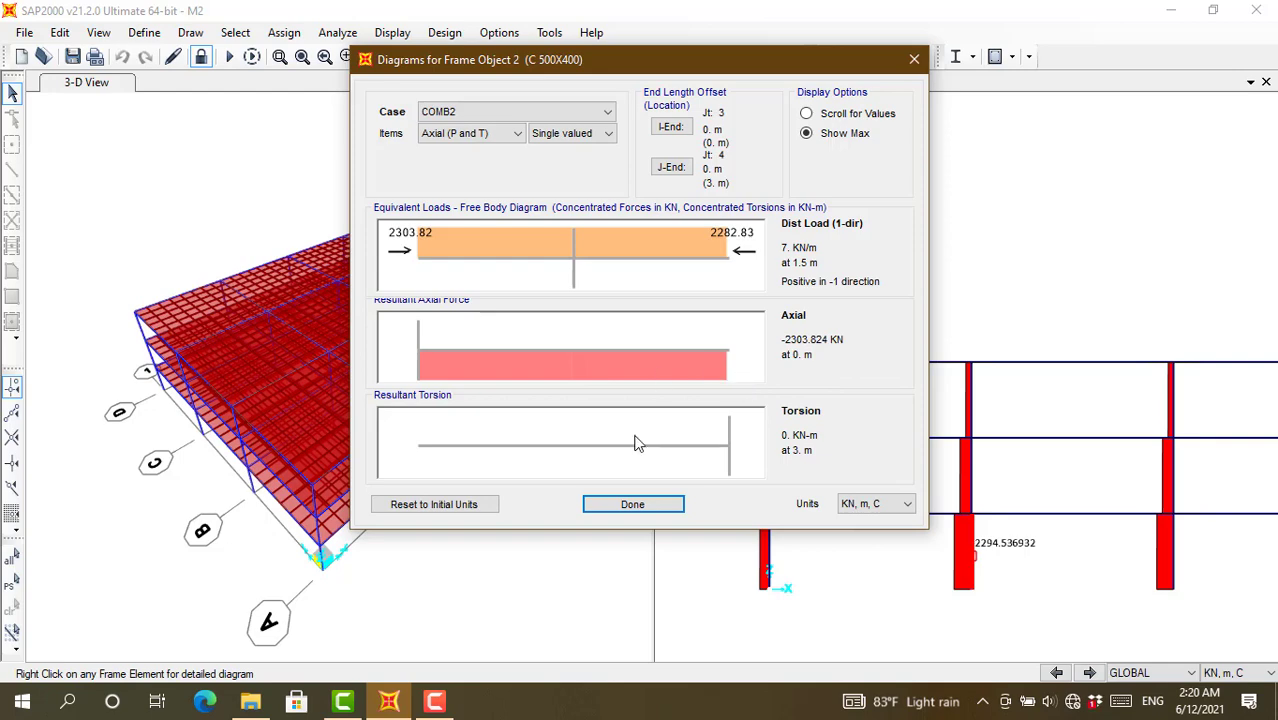
{"action": "left_click", "coordinate": [668, 506]}
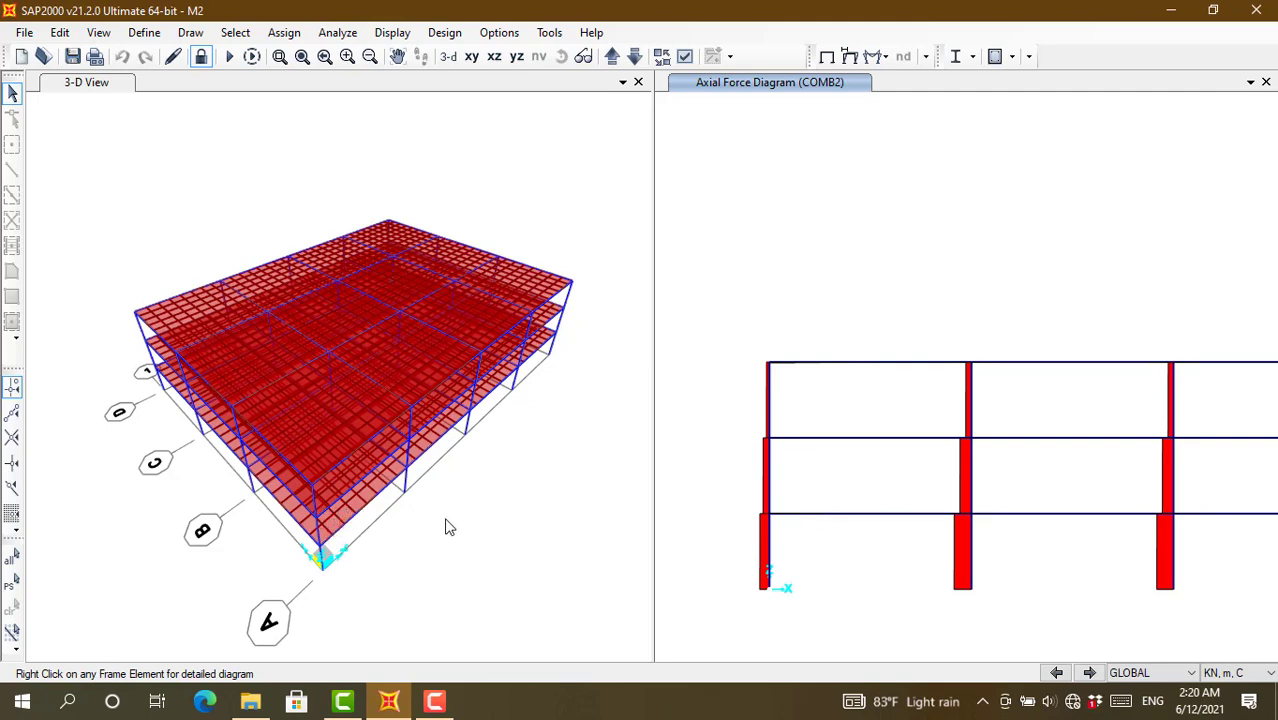
{"action": "left_click", "coordinate": [24, 32]}
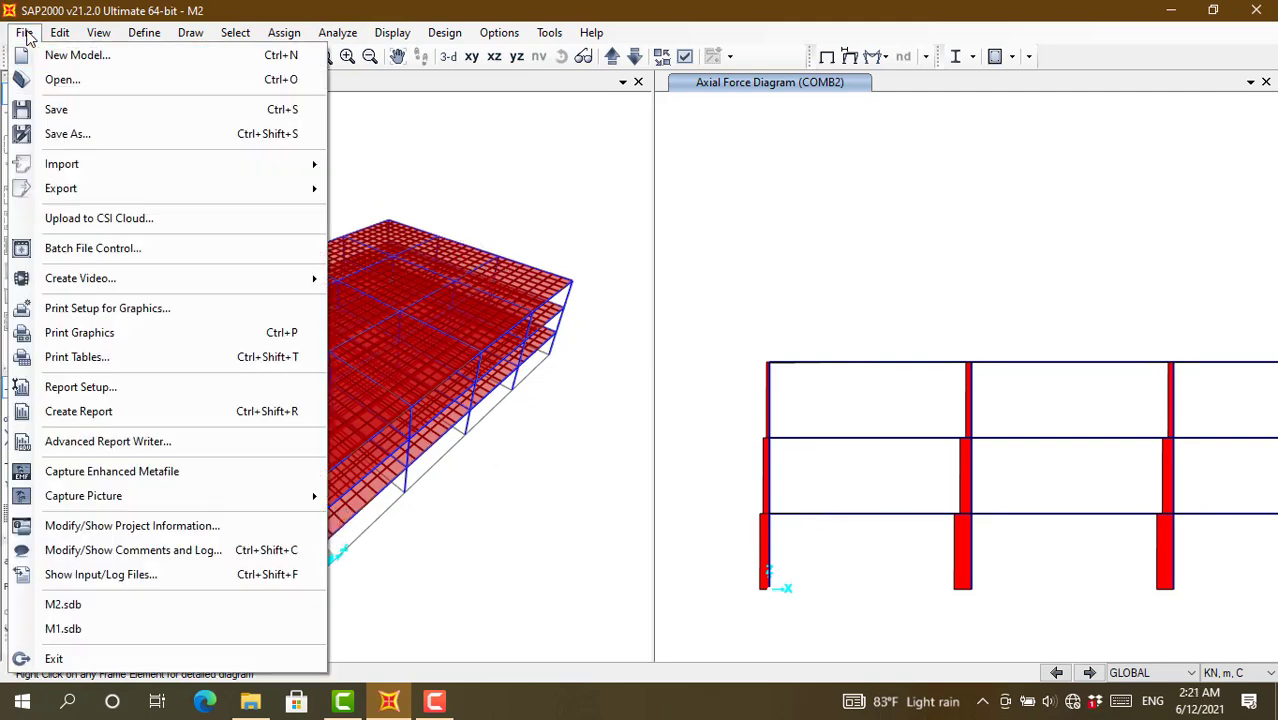
{"action": "left_click", "coordinate": [235, 12]}
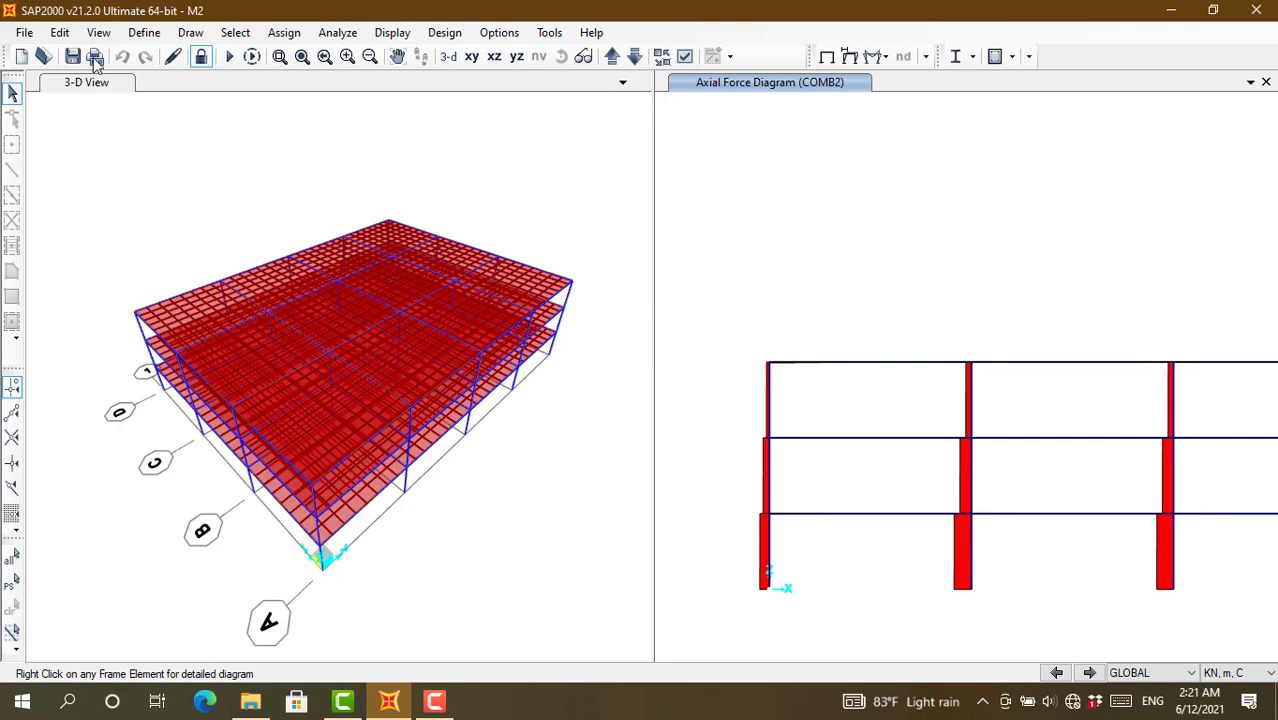
{"action": "left_click", "coordinate": [145, 36]}
{"action": "left_click", "coordinate": [75, 137]}
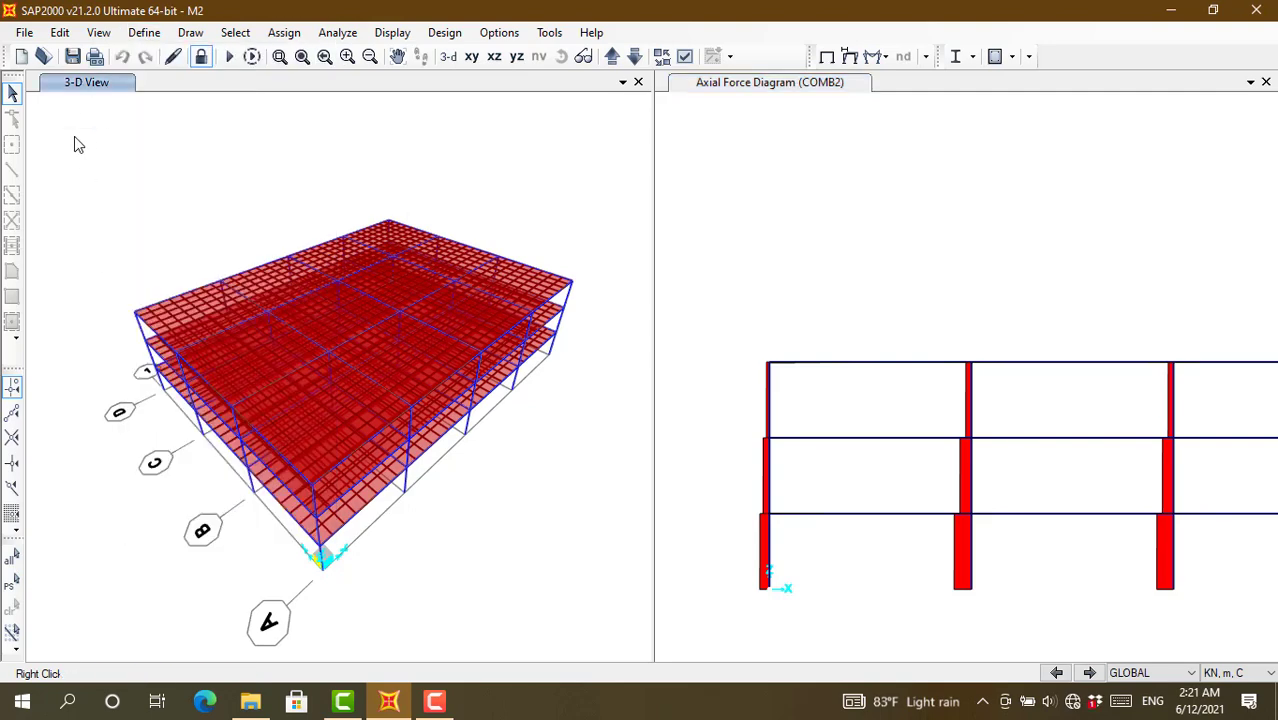